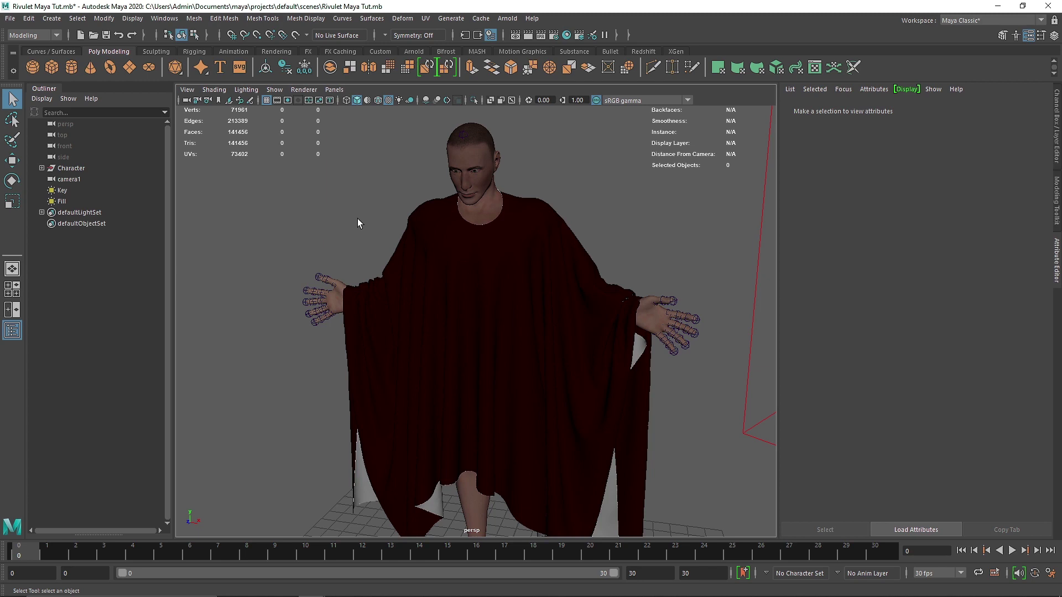
# Examine the robed character from several angles in the perspective view
pyautogui.keyDown('alt'); pyautogui.moveTo(415, 285); pyautogui.dragTo(516, 299); pyautogui.keyUp('alt')
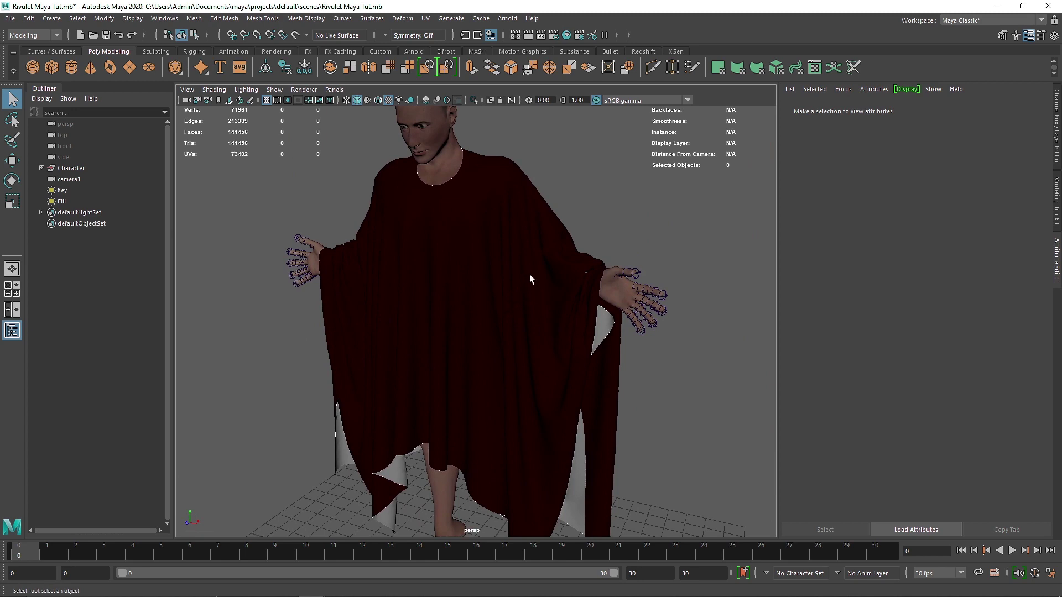
pyautogui.keyDown('alt'); pyautogui.moveTo(531, 277); pyautogui.dragTo(536, 331, button='middle'); pyautogui.keyUp('alt')
pyautogui.keyDown('alt'); pyautogui.moveTo(536, 332); pyautogui.dragTo(443, 244); pyautogui.keyUp('alt')
pyautogui.keyDown('alt'); pyautogui.moveTo(443, 244); pyautogui.dragTo(498, 255, button='right'); pyautogui.keyUp('alt')
pyautogui.keyDown('alt'); pyautogui.moveTo(498, 255); pyautogui.dragTo(506, 300, button='middle'); pyautogui.keyUp('alt')
pyautogui.keyDown('alt'); pyautogui.moveTo(506, 301); pyautogui.dragTo(532, 376); pyautogui.keyUp('alt')
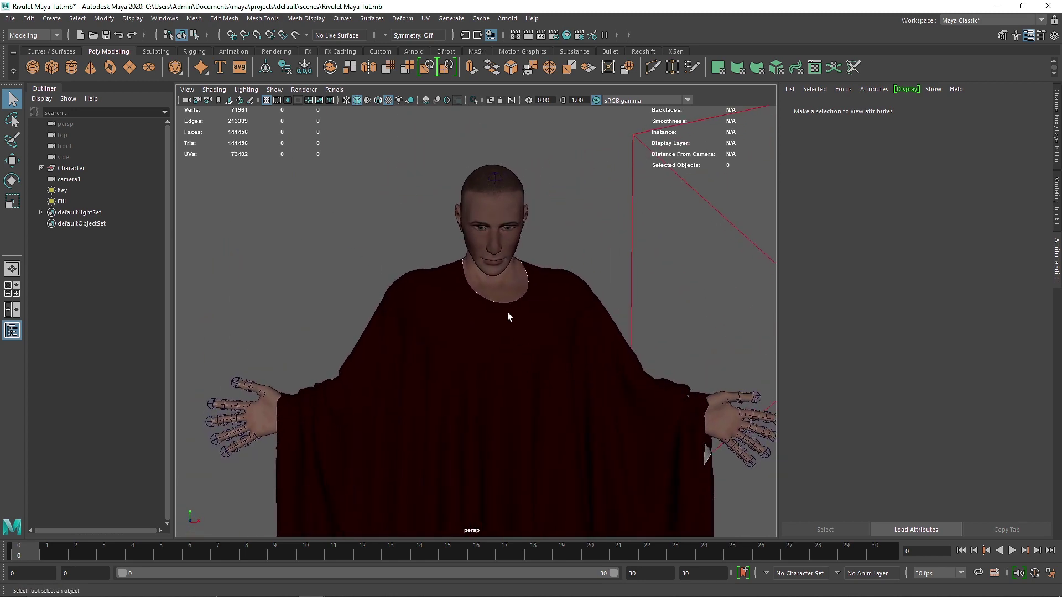
pyautogui.keyDown('alt'); pyautogui.moveTo(507, 315); pyautogui.dragTo(451, 205, button='middle'); pyautogui.keyUp('alt')
pyautogui.keyDown('alt'); pyautogui.moveTo(485, 442); pyautogui.dragTo(486, 320, button='middle'); pyautogui.keyUp('alt')
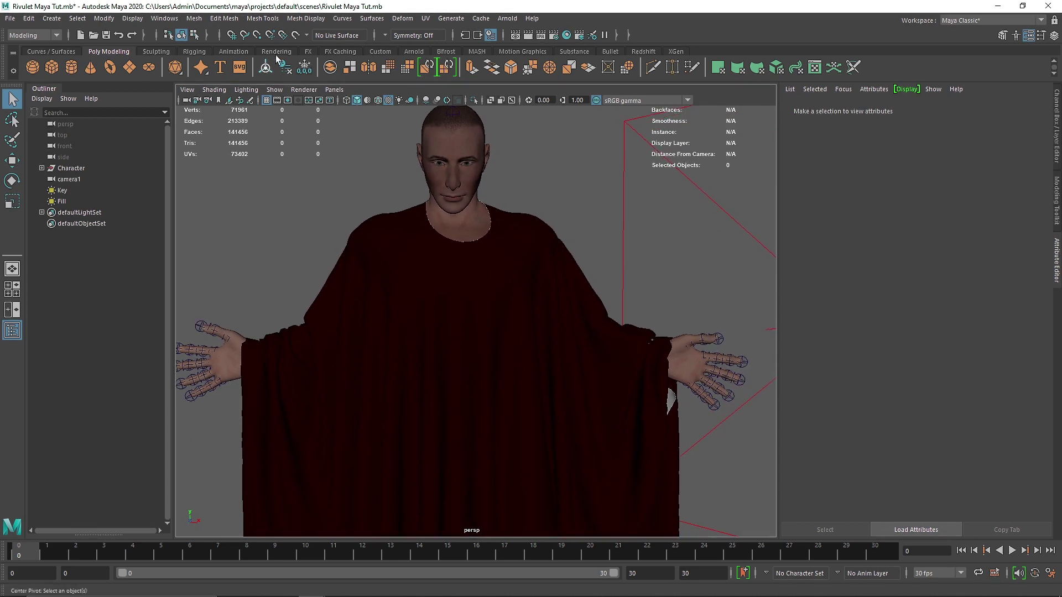
# Look through camera1 in the viewport and run an Arnold test render, stopping it early
pyautogui.click(413, 51)
pyautogui.click(335, 89)
pyautogui.moveTo(357, 98)
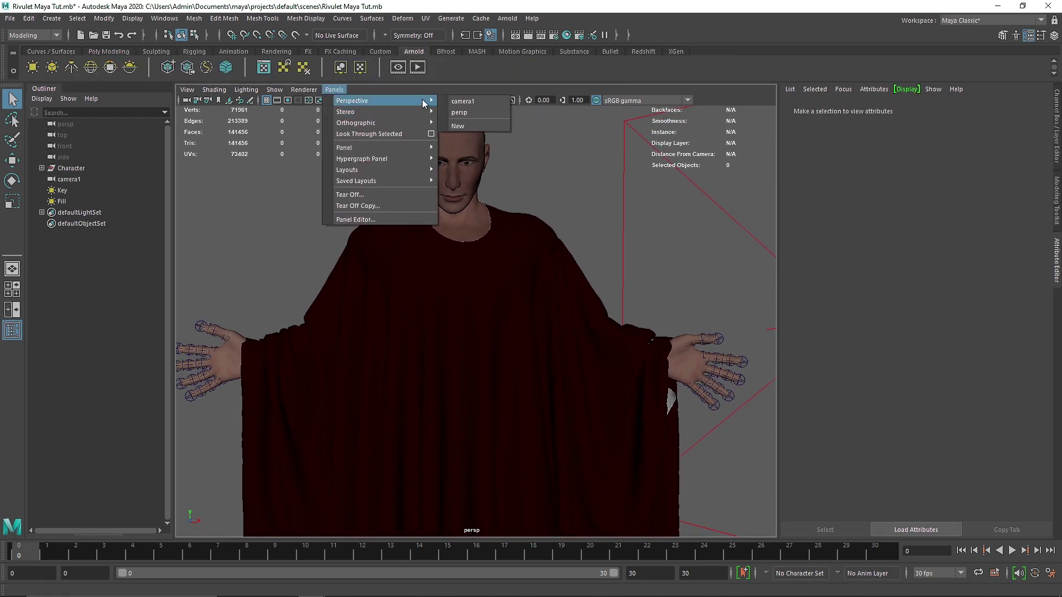
pyautogui.click(483, 107)
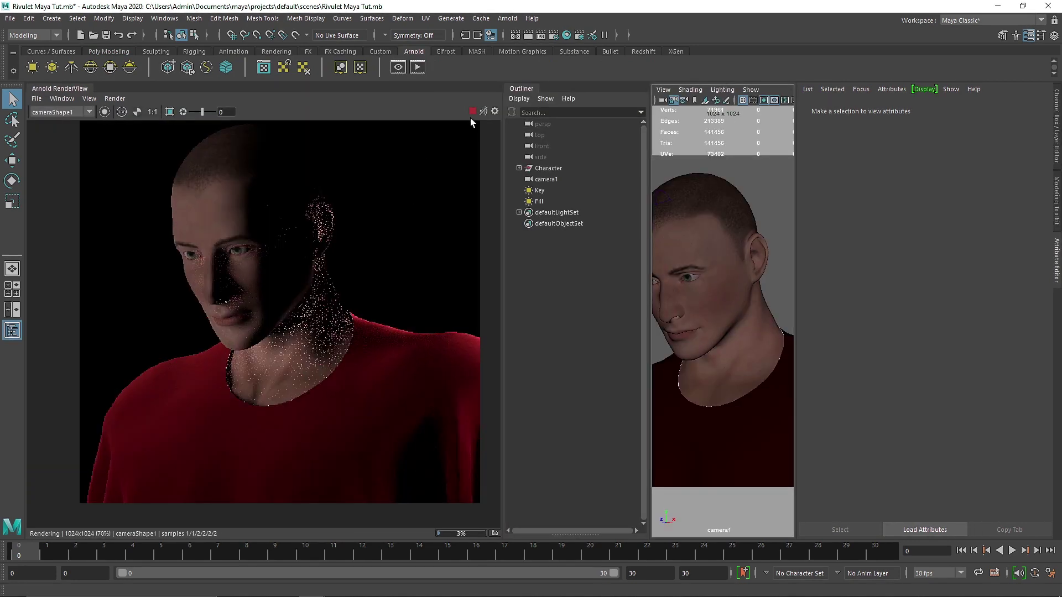
pyautogui.click(473, 112)
# Collapse the Outliner, narrow the Arnold RenderView, and choose cameraShape1 as the render camera
pyautogui.click(521, 89)
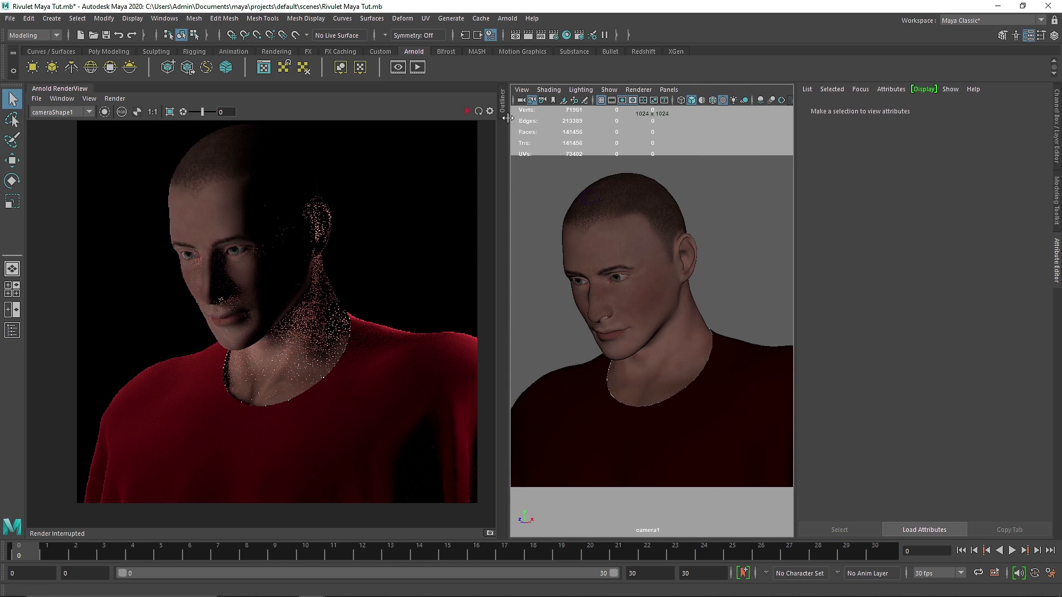
pyautogui.moveTo(502, 115); pyautogui.dragTo(463, 115)
pyautogui.click(47, 113)
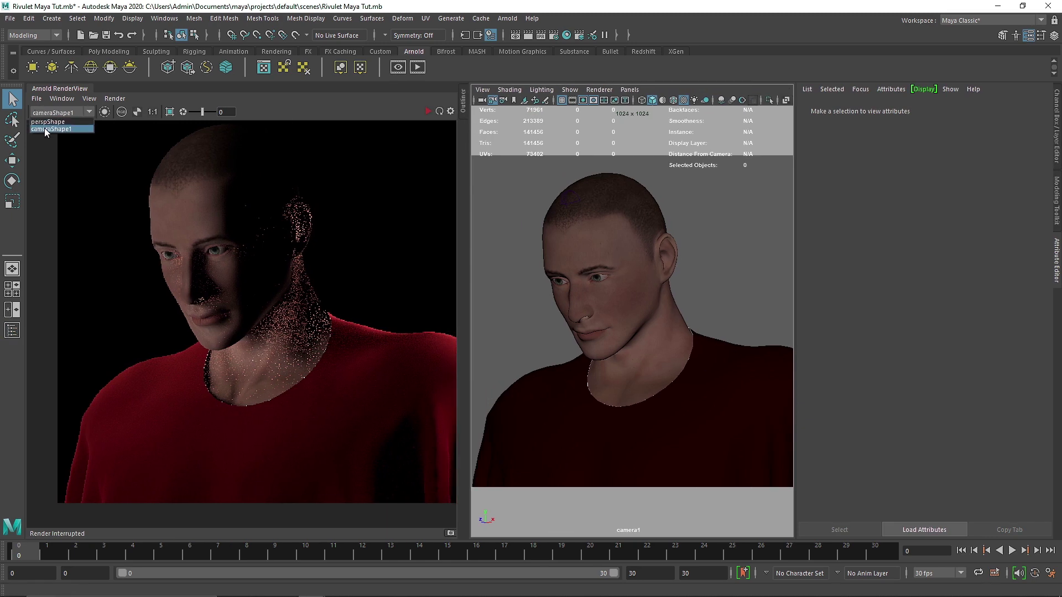
pyautogui.click(47, 130)
# Reframe camera1 farther back to include the head and upper robe, and run another brief Arnold test render
pyautogui.scroll(-5, 563, 260)
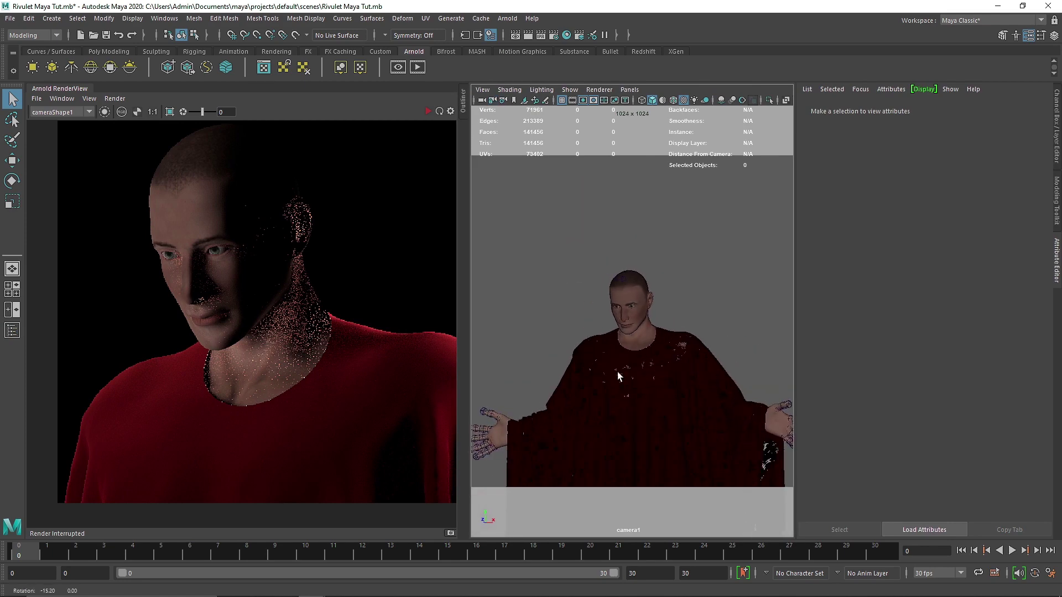
pyautogui.click(642, 389)
pyautogui.scroll(6, 637, 381)
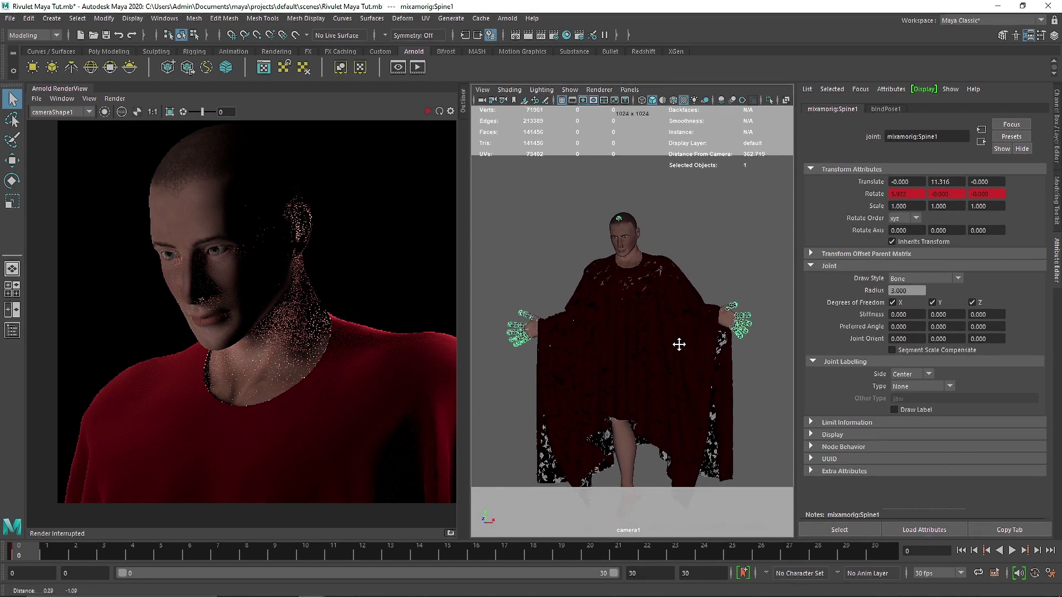
pyautogui.keyDown('alt'); pyautogui.moveTo(750, 331); pyautogui.dragTo(767, 416, button='middle'); pyautogui.keyUp('alt')
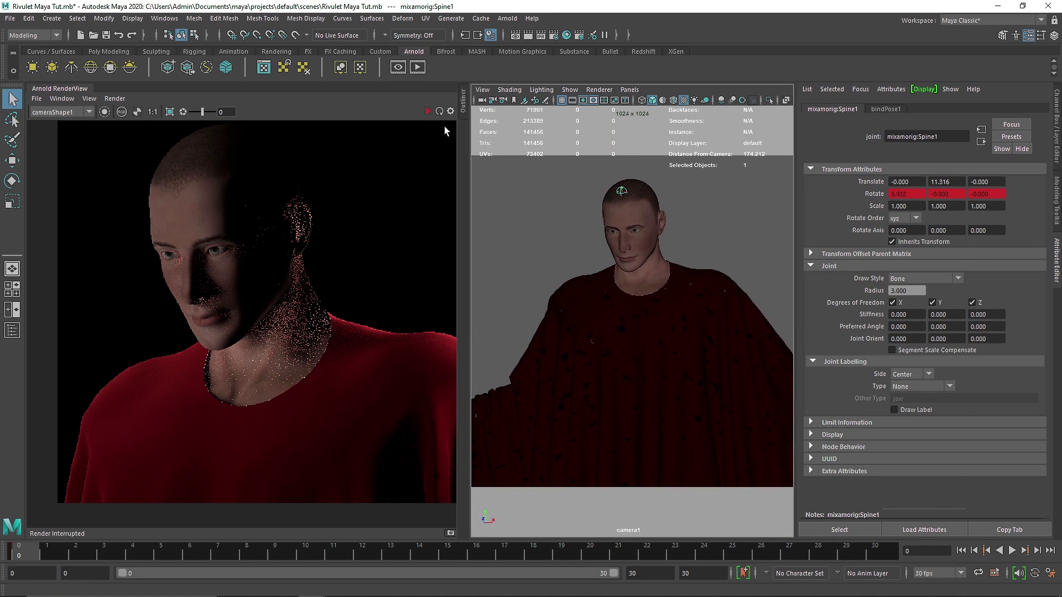
pyautogui.click(428, 112)
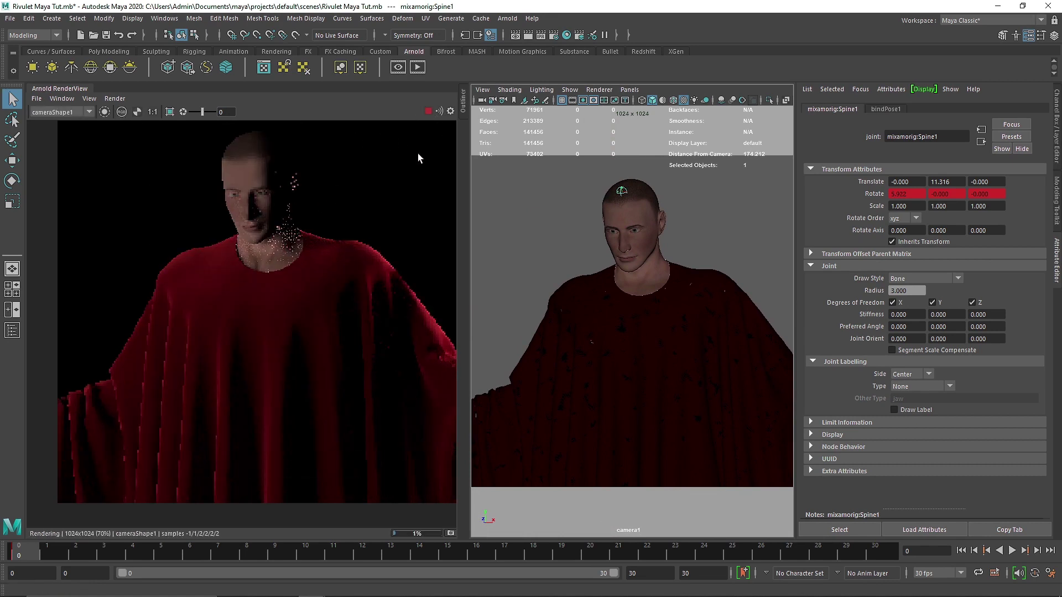
pyautogui.click(428, 112)
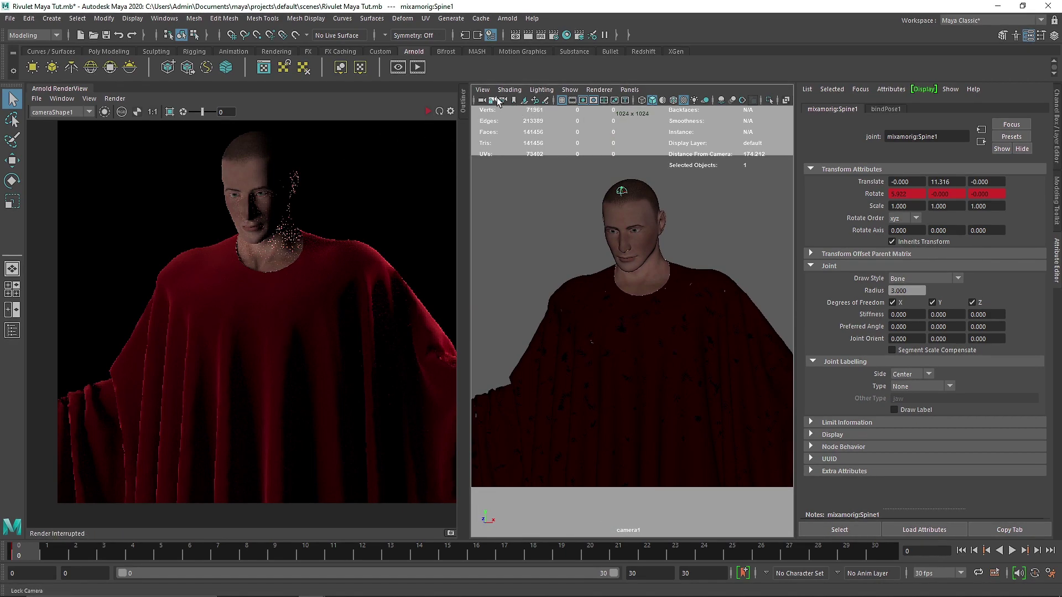
# Close the Arnold RenderView and switch the viewport from camera1 to the perspective view
pyautogui.click(542, 204)
pyautogui.rightClick(55, 90)
pyautogui.click(87, 131)
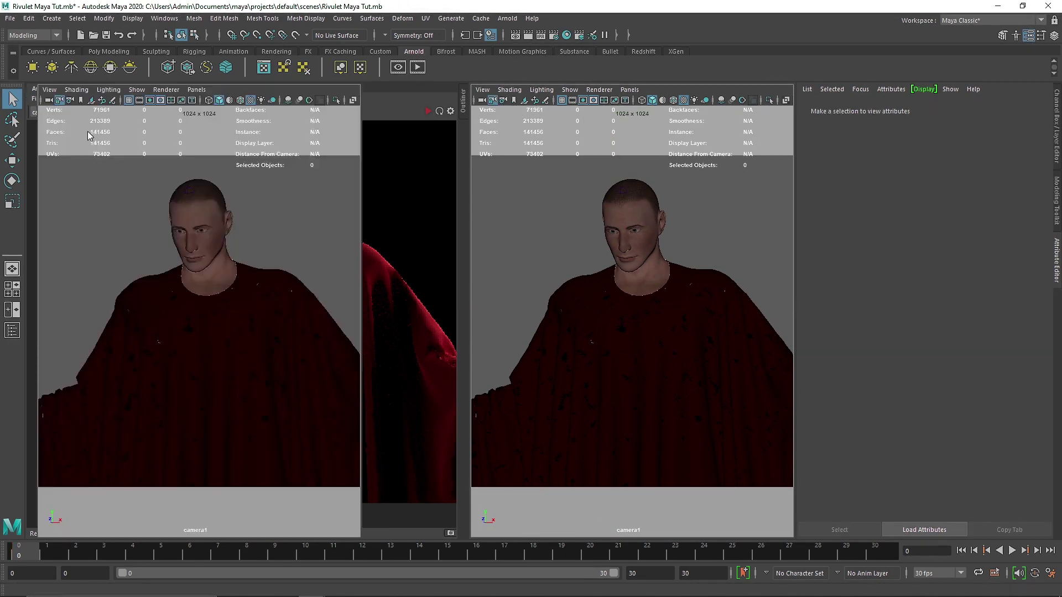
pyautogui.click(493, 294)
pyautogui.press('space')
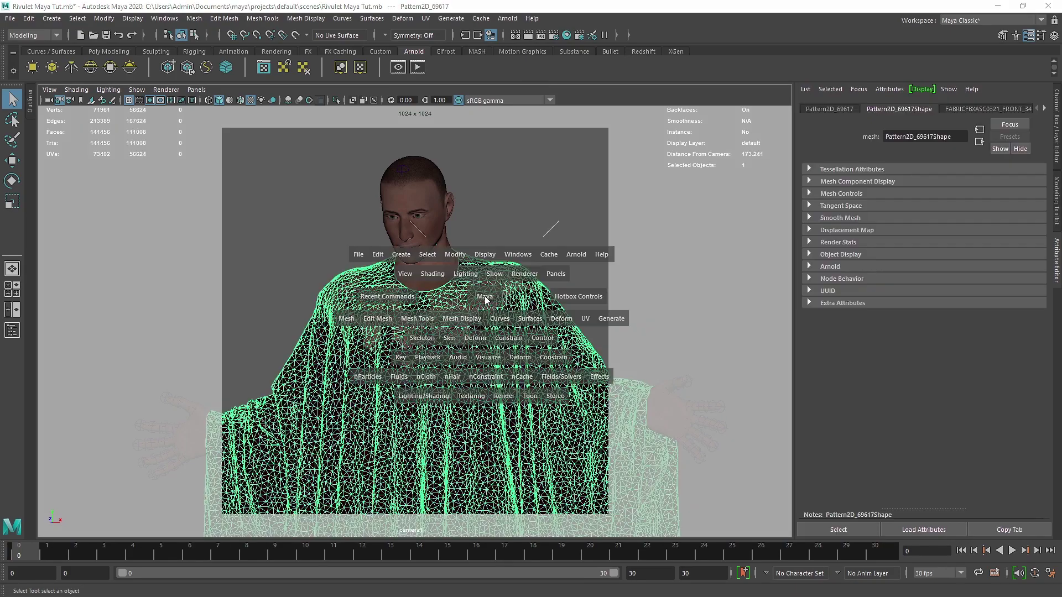
pyautogui.moveTo(486, 296); pyautogui.dragTo(486, 268)
# Examine the lower folds of the robe and its inner and outer sides
pyautogui.keyDown('alt'); pyautogui.moveTo(544, 399); pyautogui.dragTo(523, 270, button='middle'); pyautogui.keyUp('alt')
pyautogui.keyDown('alt'); pyautogui.moveTo(523, 274); pyautogui.dragTo(457, 282); pyautogui.keyUp('alt')
pyautogui.keyDown('alt'); pyautogui.moveTo(470, 343); pyautogui.dragTo(473, 272, button='middle'); pyautogui.keyUp('alt')
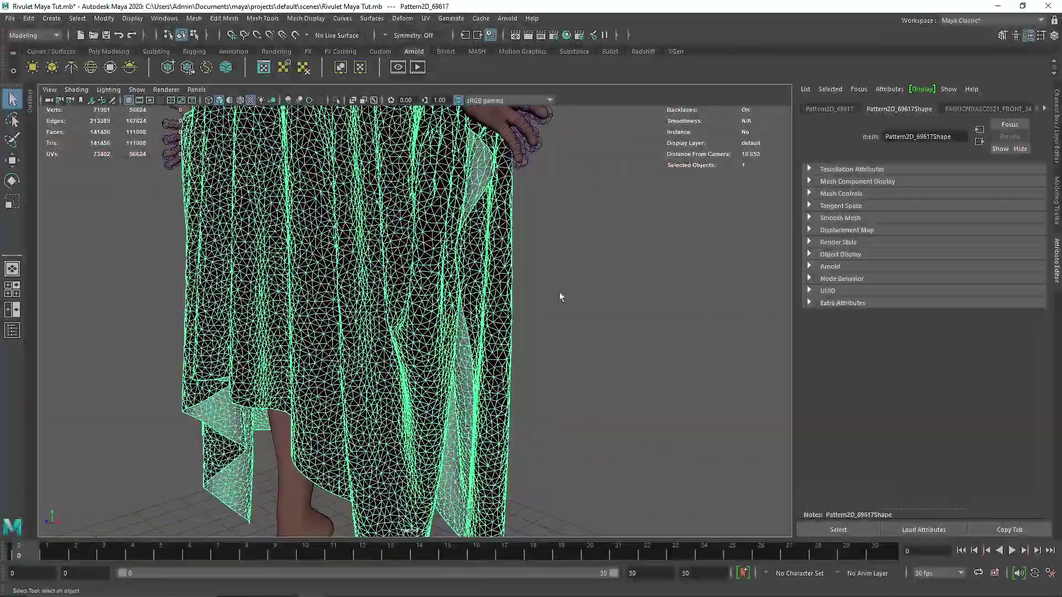
pyautogui.click(562, 297)
pyautogui.moveTo(490, 391)
pyautogui.keyDown('alt'); pyautogui.mouseDown()
pyautogui.moveTo(470, 380)
pyautogui.moveTo(507, 402)
pyautogui.moveTo(482, 377)
pyautogui.mouseUp(); pyautogui.keyUp('alt')
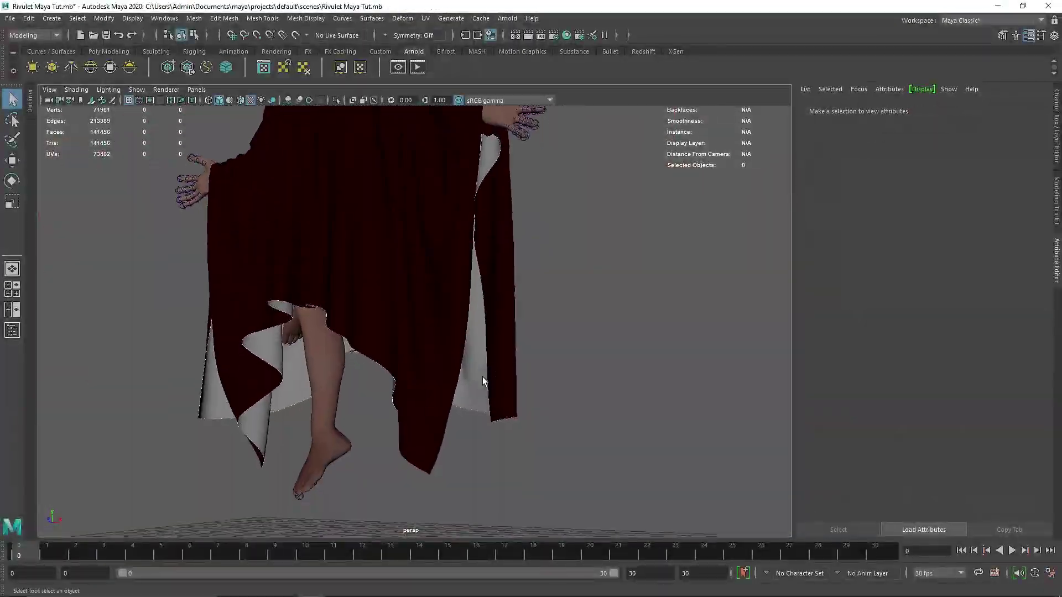
pyautogui.click(473, 381)
pyautogui.click(573, 383)
pyautogui.keyDown('alt'); pyautogui.moveTo(461, 268); pyautogui.dragTo(479, 284); pyautogui.keyUp('alt')
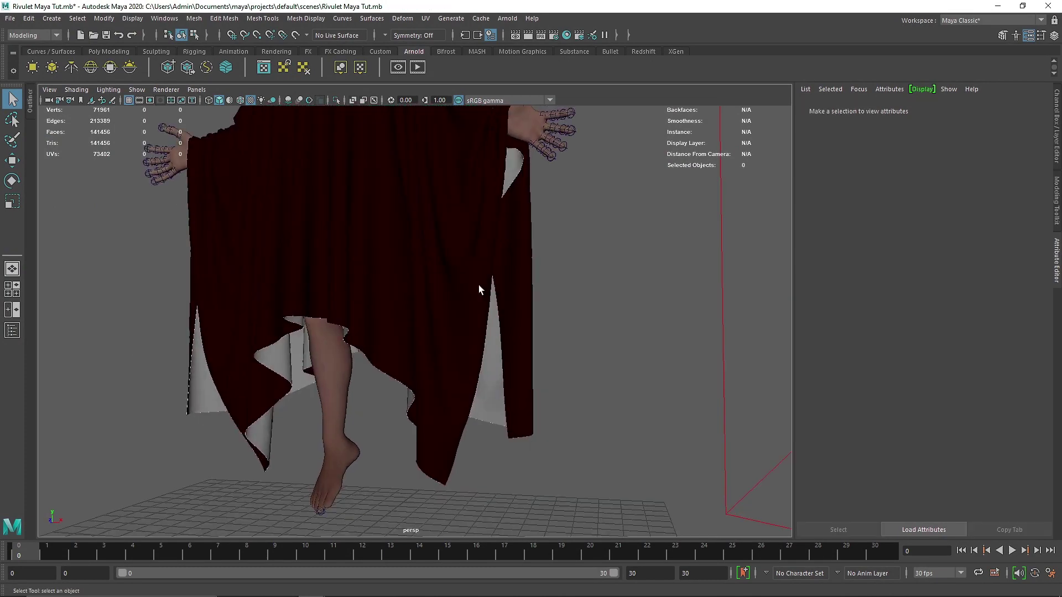
# Select the robe mesh and inspect the settings of its Outside material, then deselect it
pyautogui.click(478, 284)
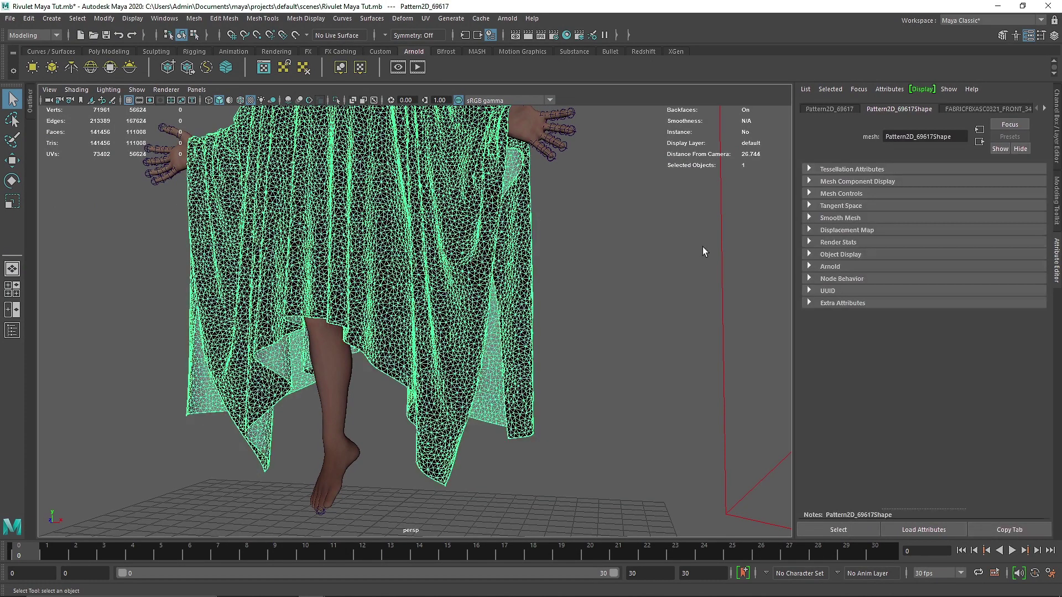
pyautogui.click(983, 111)
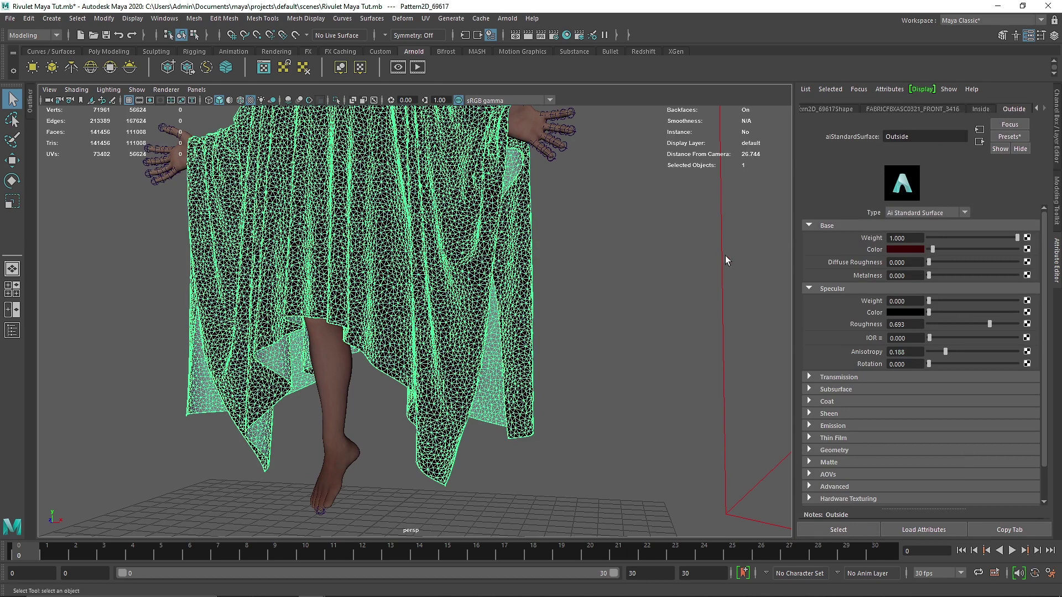
pyautogui.click(572, 213)
pyautogui.keyDown('alt'); pyautogui.moveTo(382, 118); pyautogui.dragTo(434, 250, button='middle'); pyautogui.keyUp('alt')
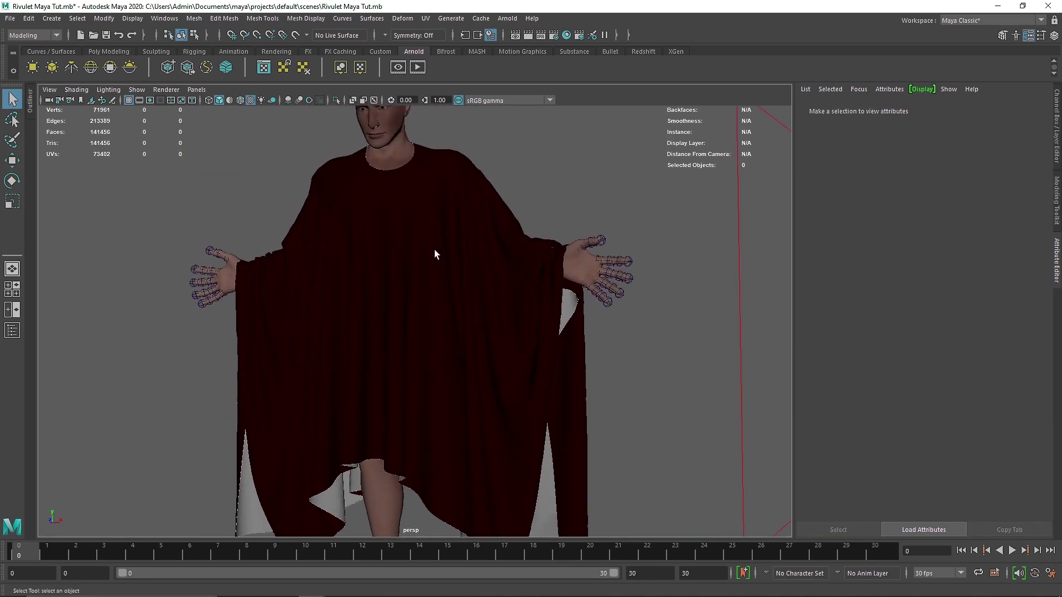
pyautogui.keyDown('alt'); pyautogui.moveTo(433, 250); pyautogui.dragTo(561, 78); pyautogui.keyUp('alt')
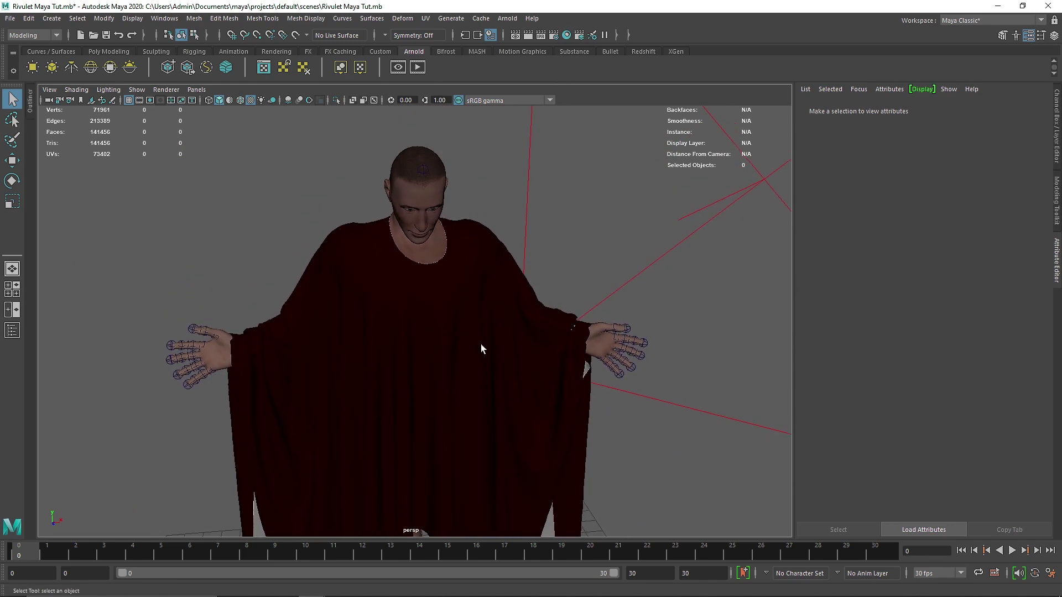
# Switch to File Explorer and look through the Rivulet Collection Vol 1 textures and its BONUS folder
pyautogui.hotkey('alt', 'Tab')
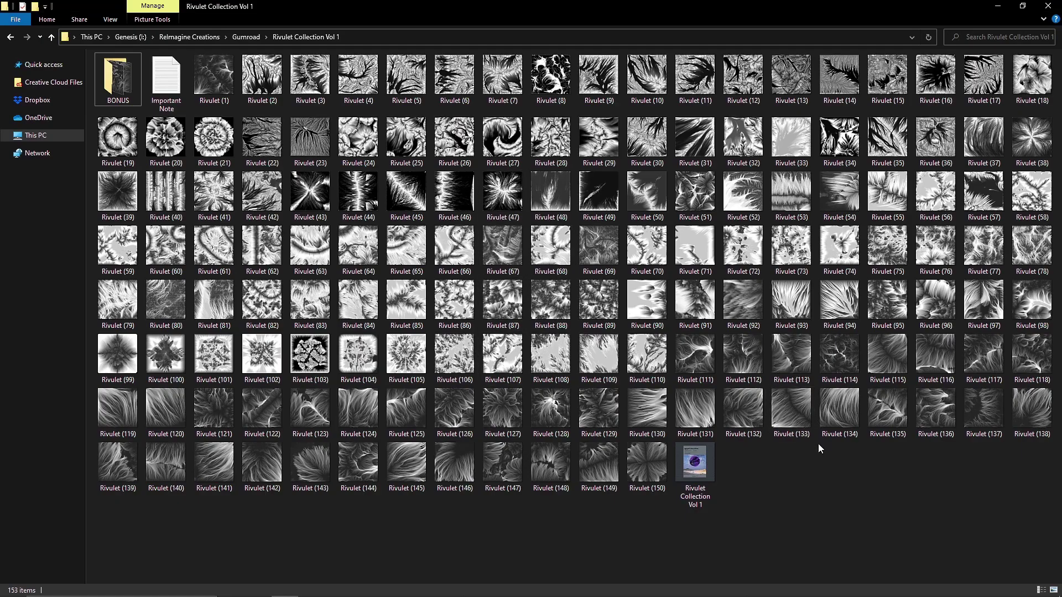
pyautogui.doubleClick(132, 97)
pyautogui.moveTo(344, 196); pyautogui.dragTo(772, 83)
pyautogui.click(7, 35)
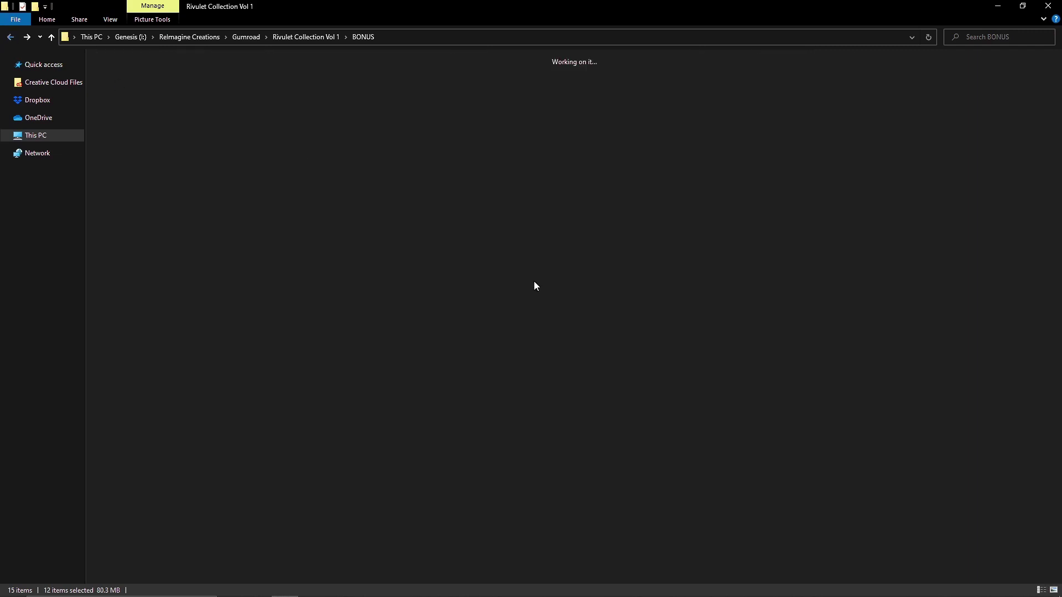
pyautogui.click(861, 460)
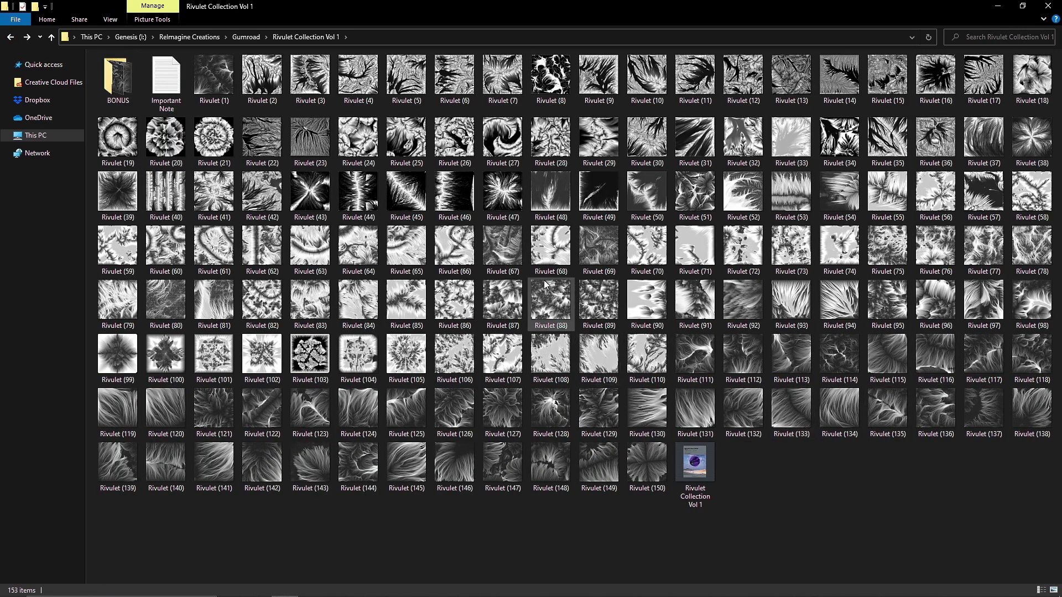
pyautogui.moveTo(534, 279)
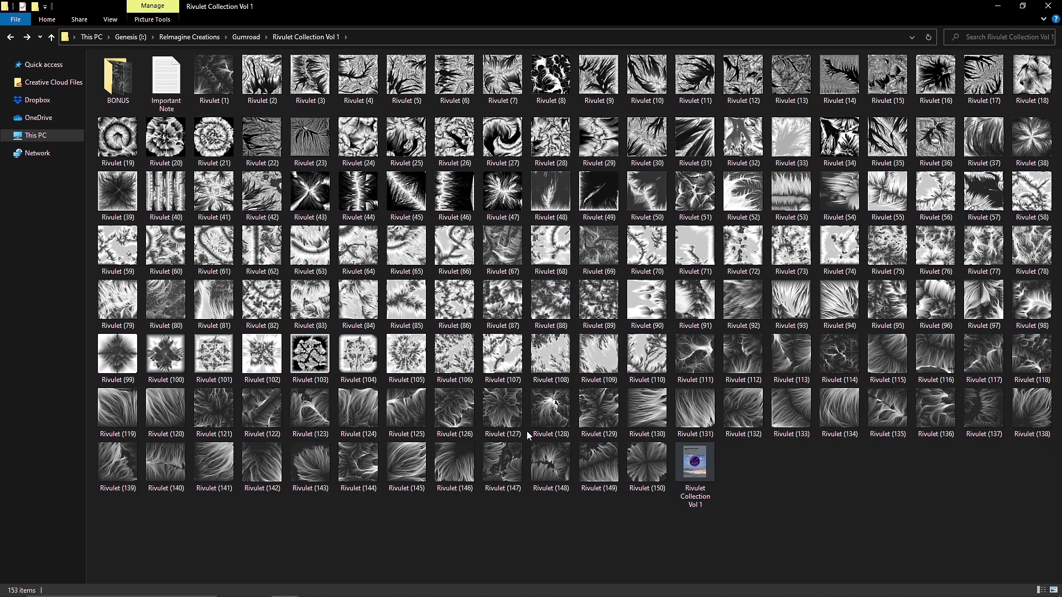
# Switch back to Maya and create an aiMixShader material in the Hypershade
pyautogui.hotkey('alt', 'Tab')
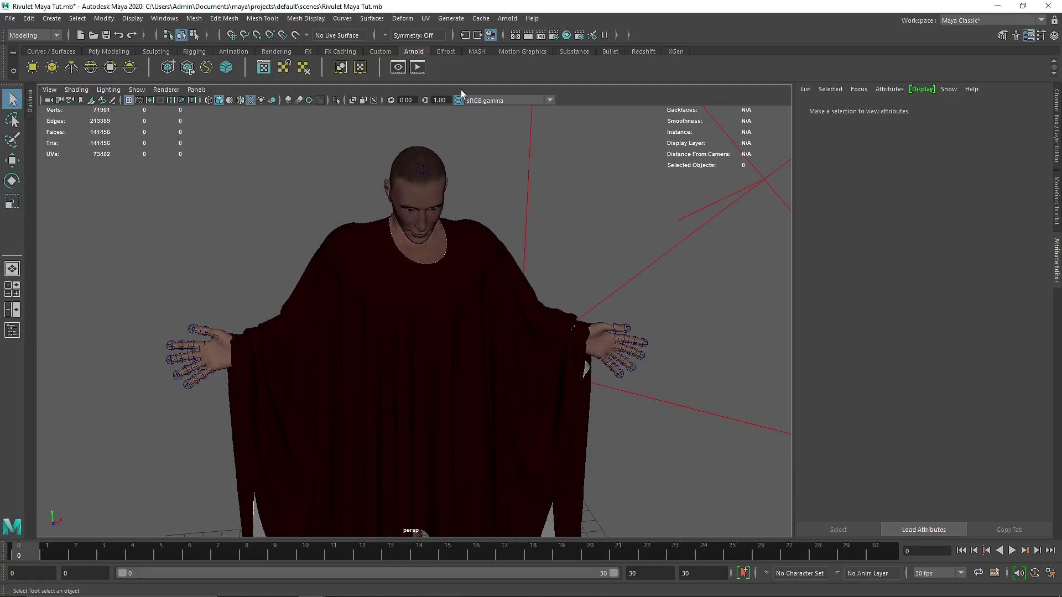
pyautogui.click(566, 38)
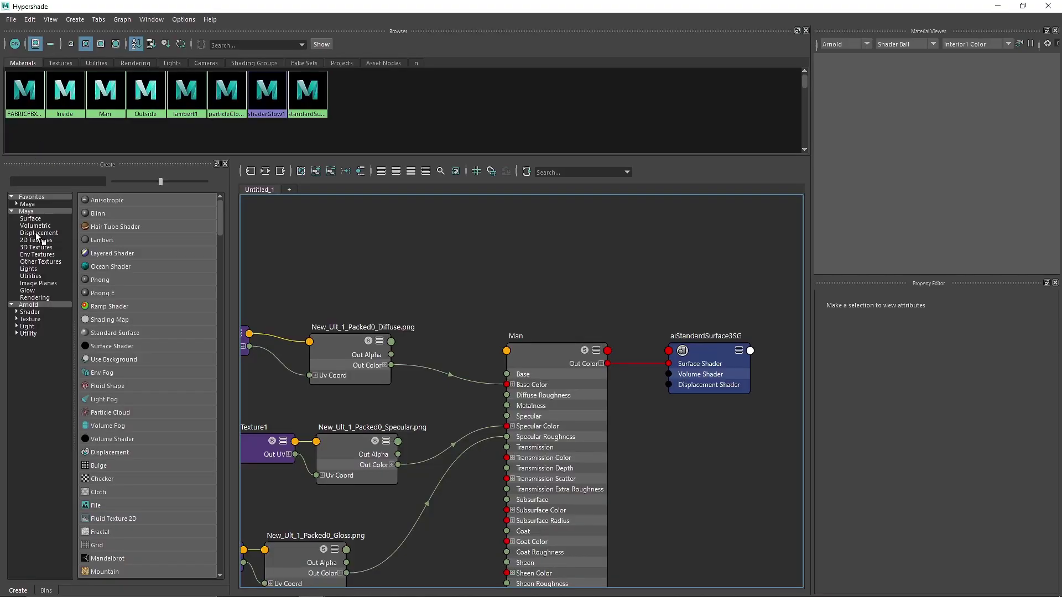
pyautogui.click(41, 312)
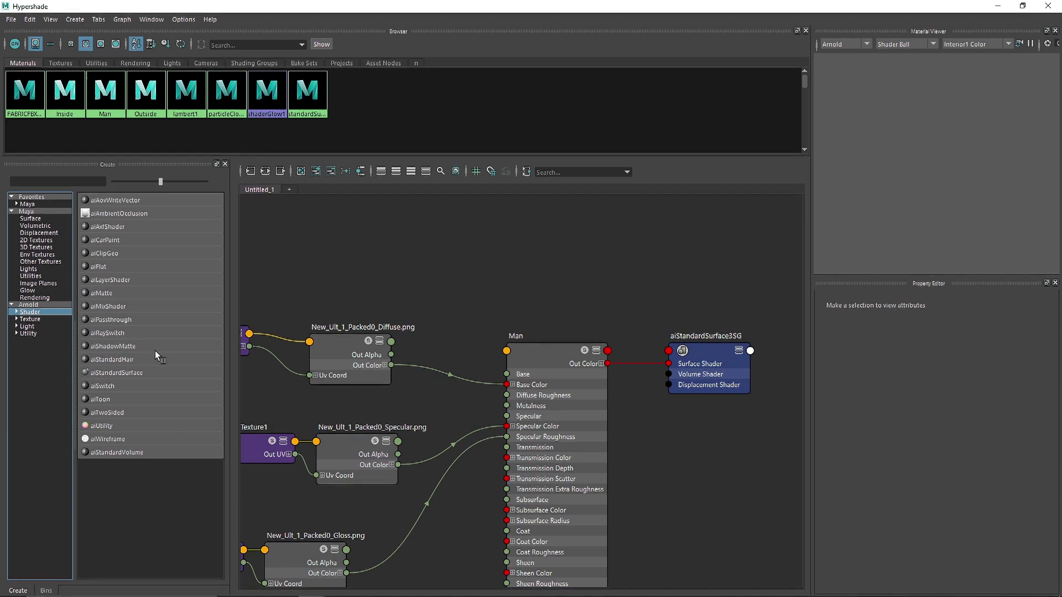
pyautogui.click(111, 306)
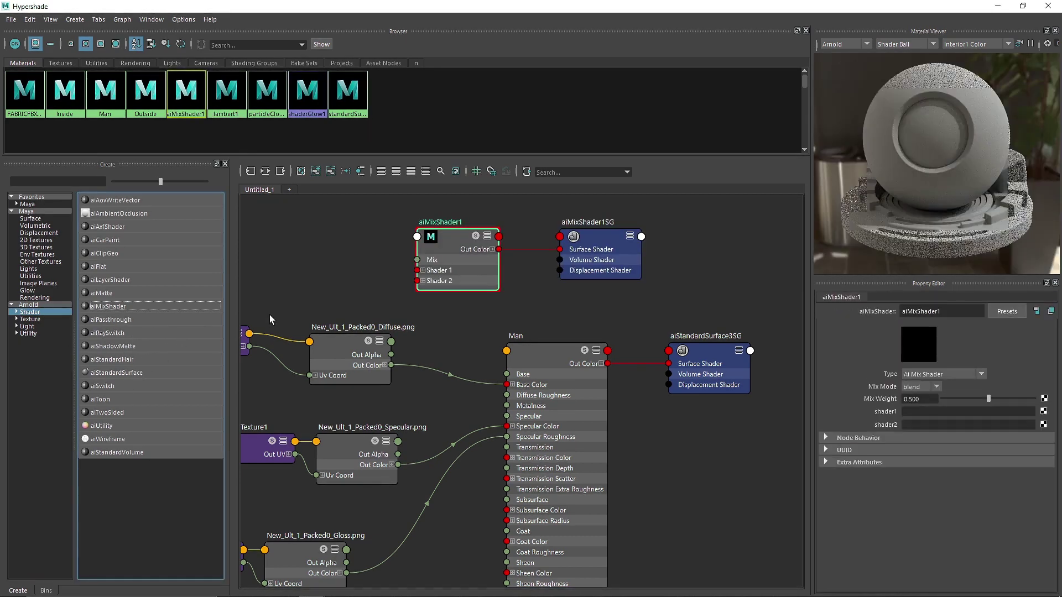
# Graph the new mix shader's network on its own and rename the shader to Rivulet
pyautogui.rightClick(186, 108)
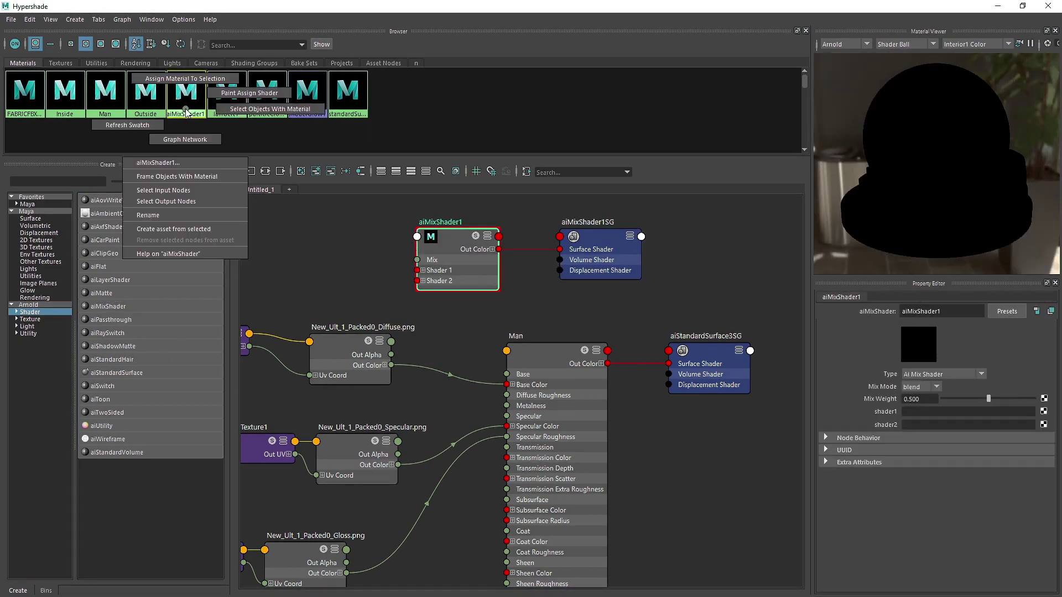
pyautogui.click(185, 139)
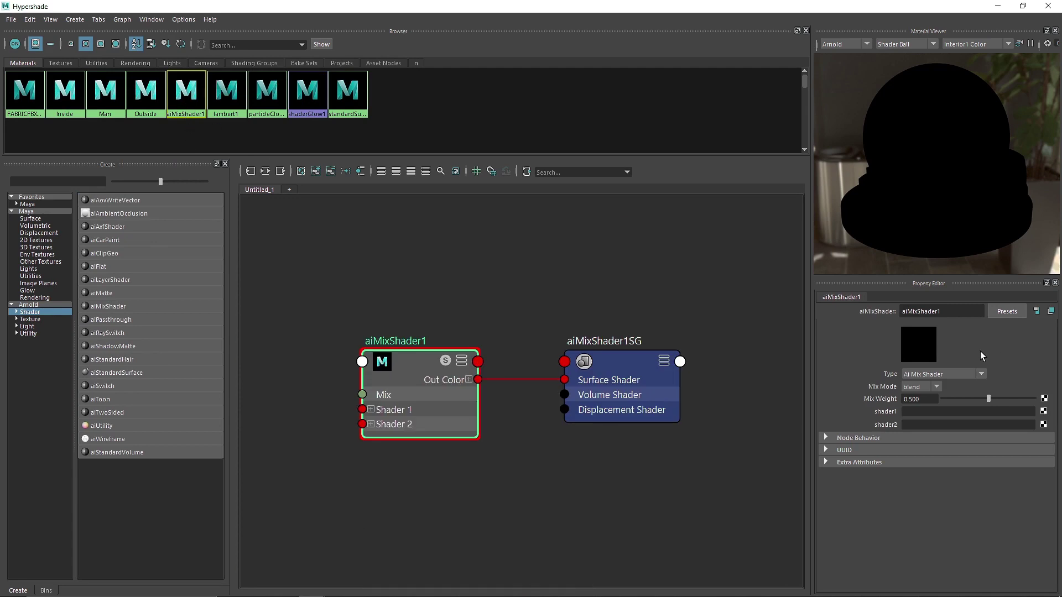
pyautogui.write('Rivulet')
pyautogui.press('Return')
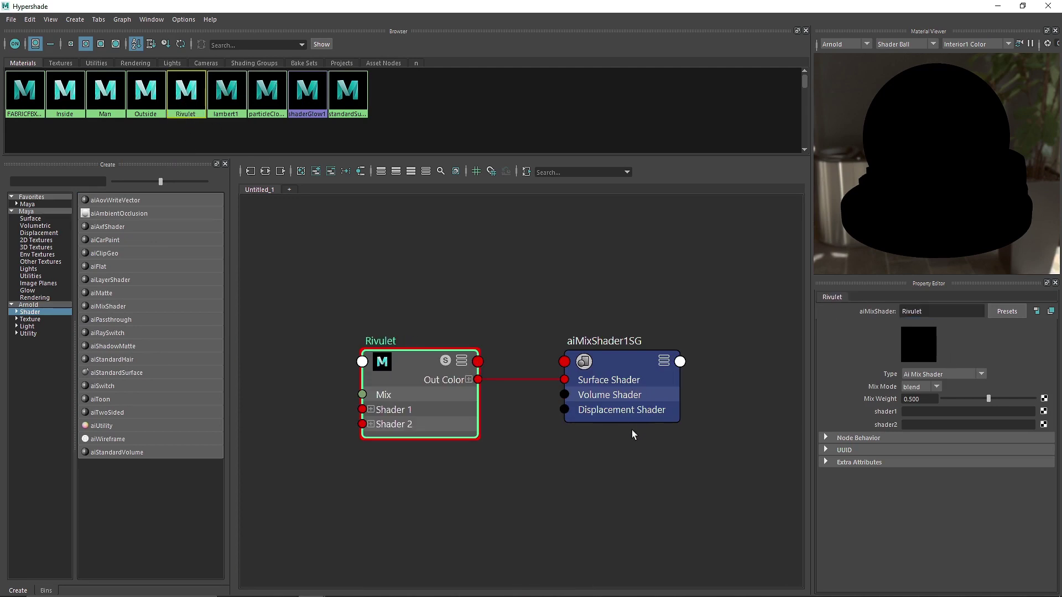
# Add an aiStandardSurface shader, delete its shading group, and place its node beside the Rivulet mix shader's inputs
pyautogui.keyDown('alt'); pyautogui.moveTo(612, 426); pyautogui.dragTo(681, 407, button='middle'); pyautogui.keyUp('alt')
pyautogui.click(574, 308)
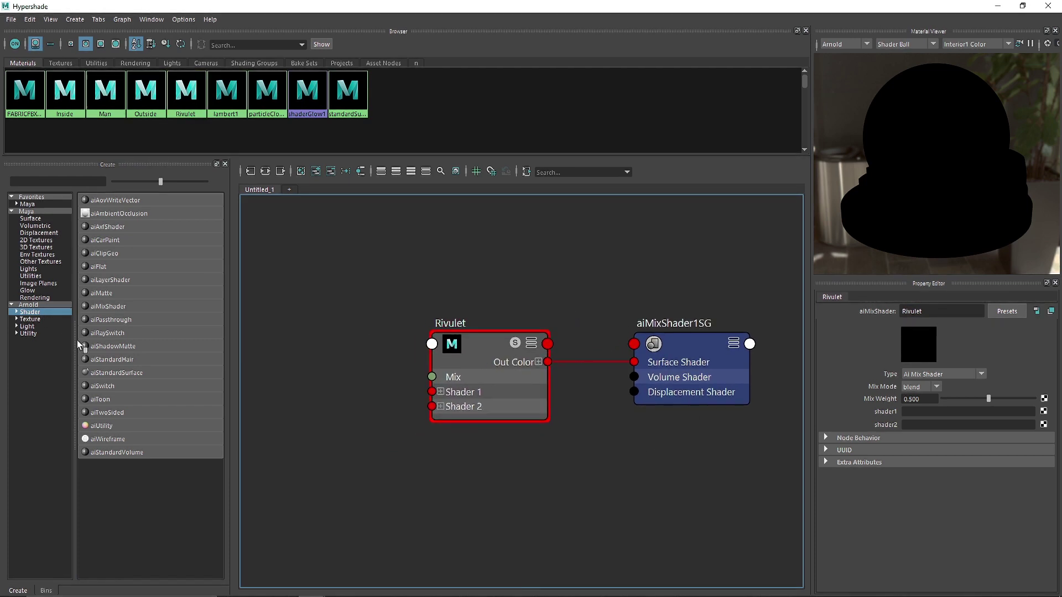
pyautogui.click(111, 373)
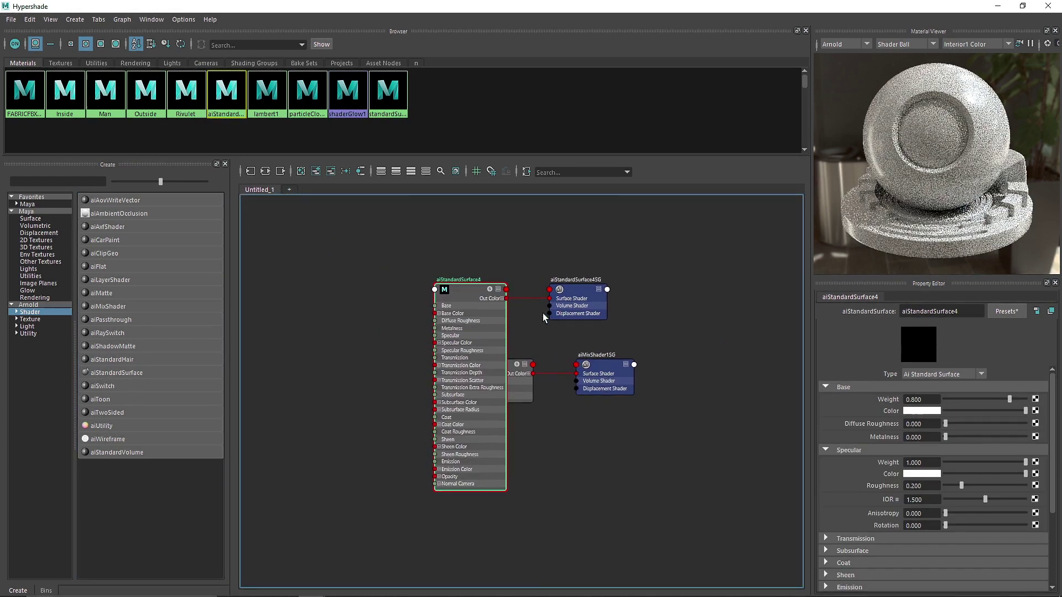
pyautogui.click(573, 296)
pyautogui.press('Delete')
pyautogui.moveTo(471, 305); pyautogui.dragTo(409, 389)
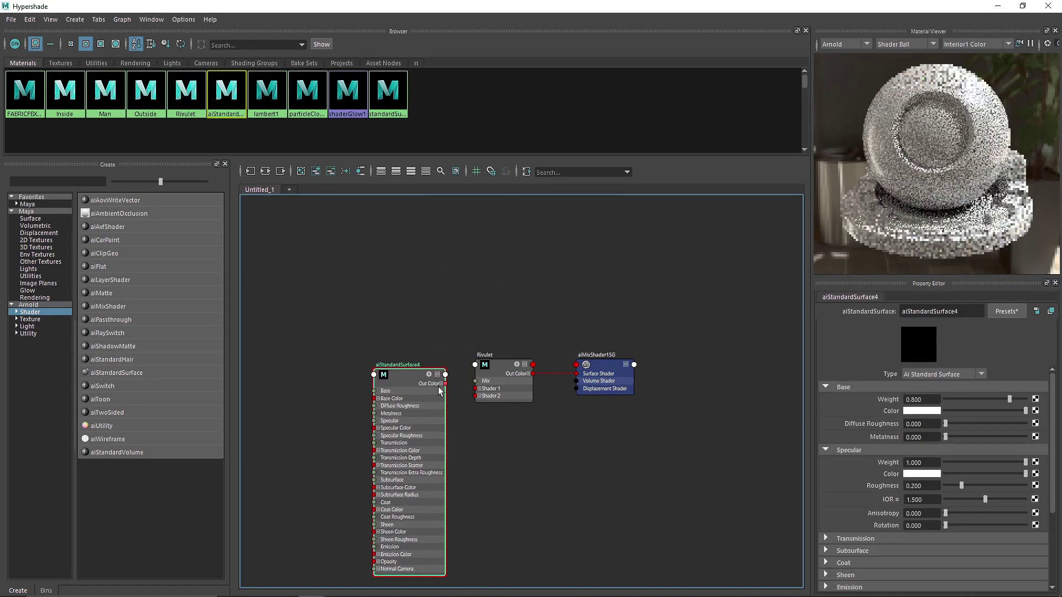
# Rename the new aiStandardSurface shader to Gold
pyautogui.scroll(5, 451, 397)
pyautogui.keyDown('alt'); pyautogui.moveTo(451, 397); pyautogui.dragTo(502, 368, button='middle'); pyautogui.keyUp('alt')
pyautogui.doubleClick(407, 300)
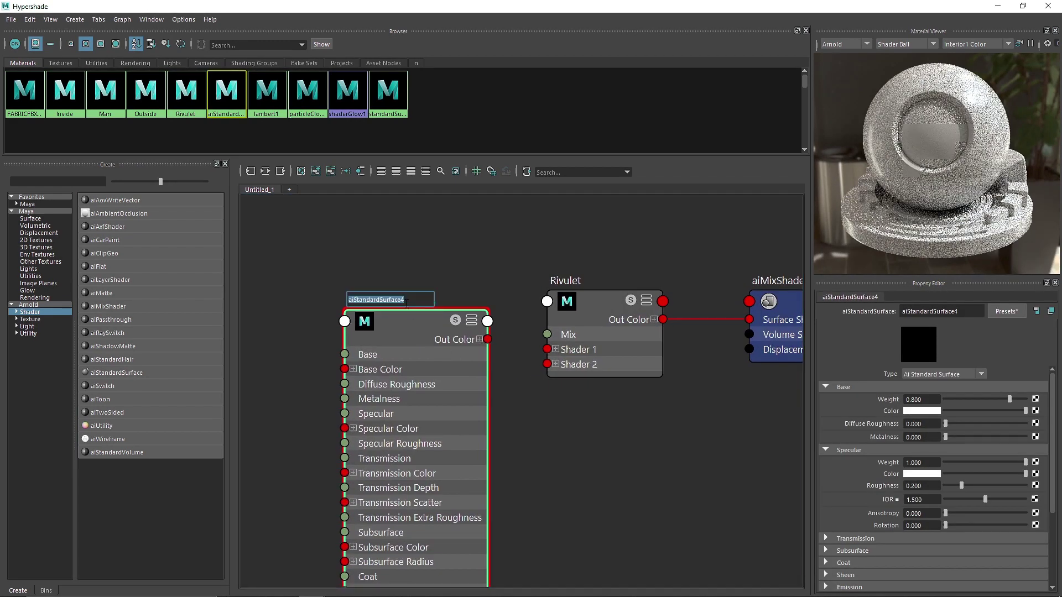
pyautogui.write('Gold')
pyautogui.press('Return')
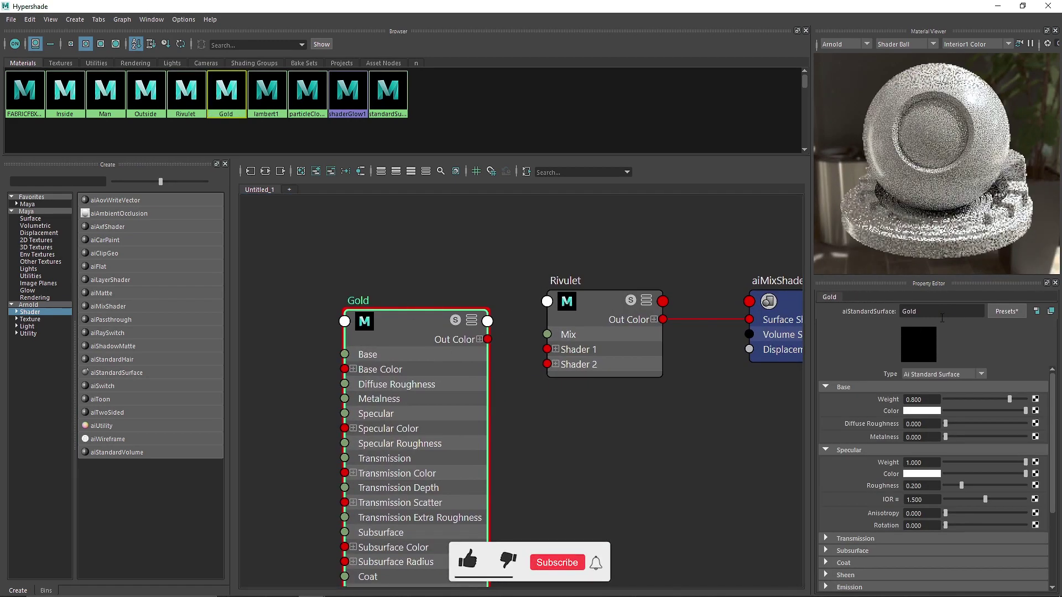
# Apply the Gold preset to the Gold shader and connect its Out Color to the Rivulet mix shader's Shader 2 input
pyautogui.click(1004, 312)
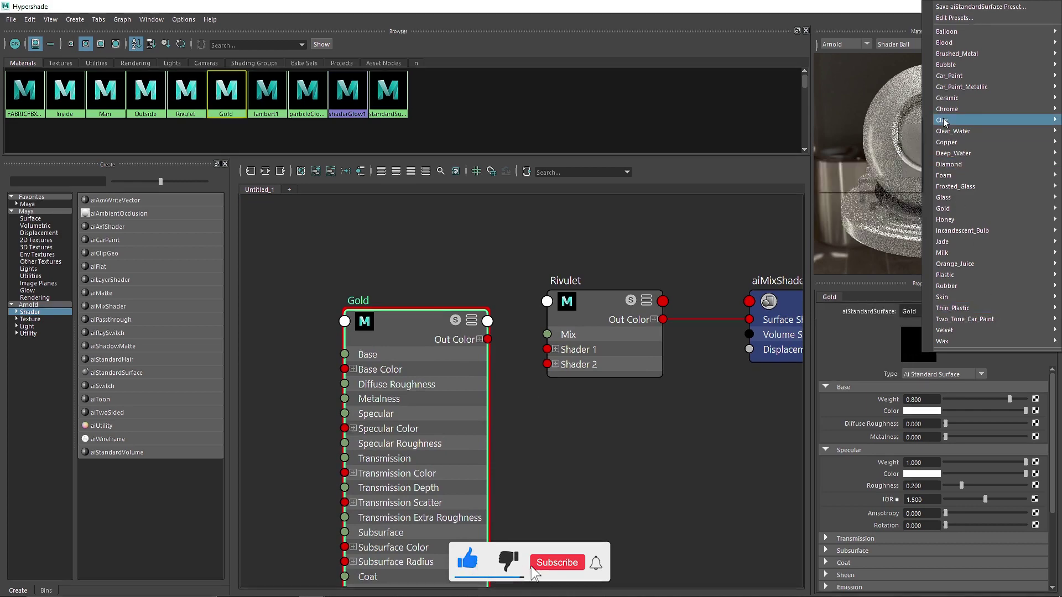
pyautogui.moveTo(948, 188)
pyautogui.click(846, 142)
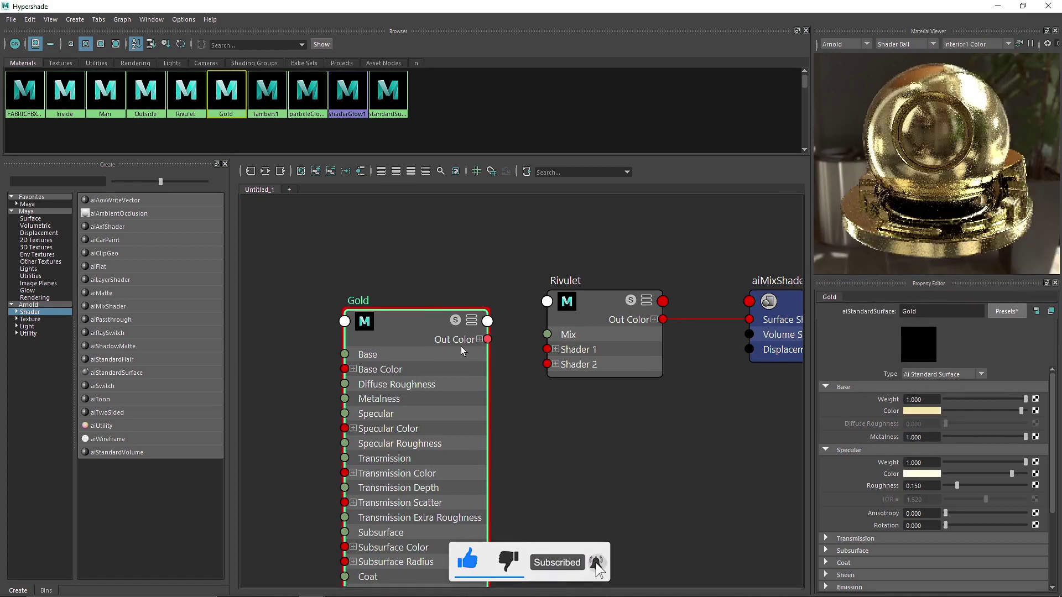
pyautogui.moveTo(487, 339); pyautogui.dragTo(547, 364)
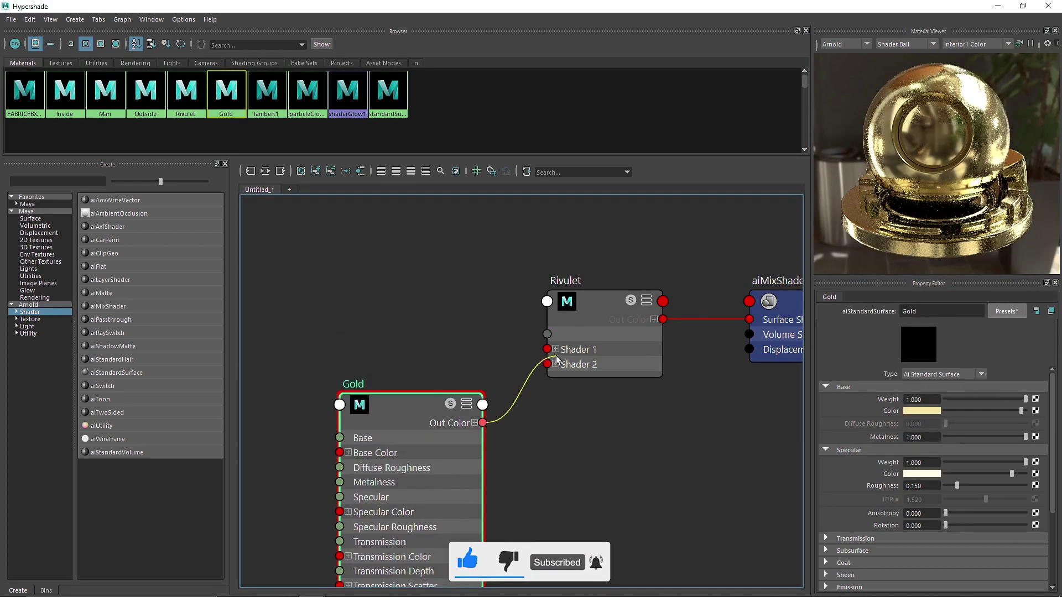
pyautogui.click(426, 172)
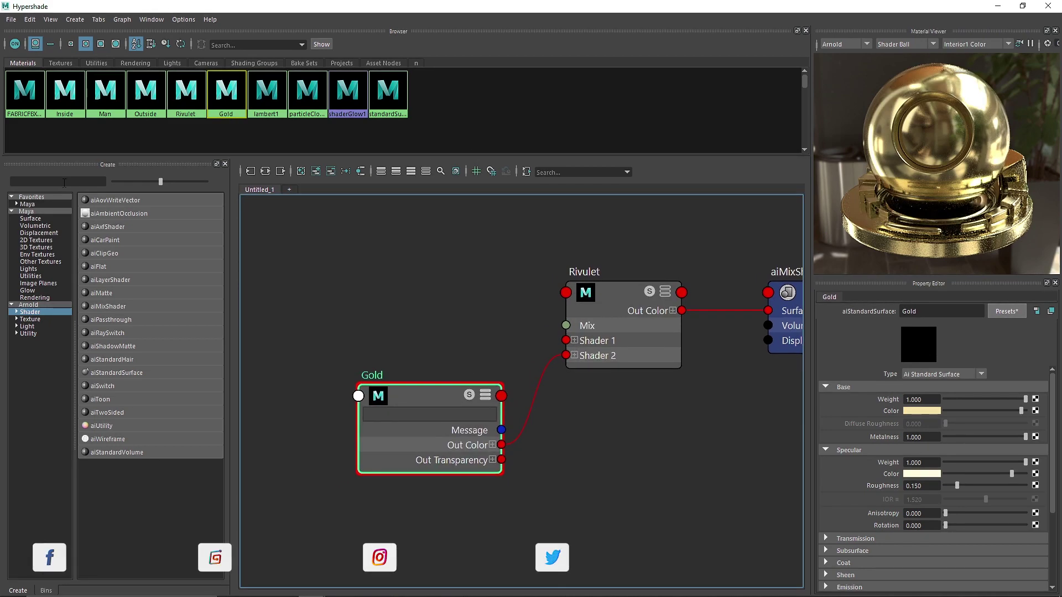
# Add another aiStandardSurface shader to the graph and delete its shading group
pyautogui.click(133, 374)
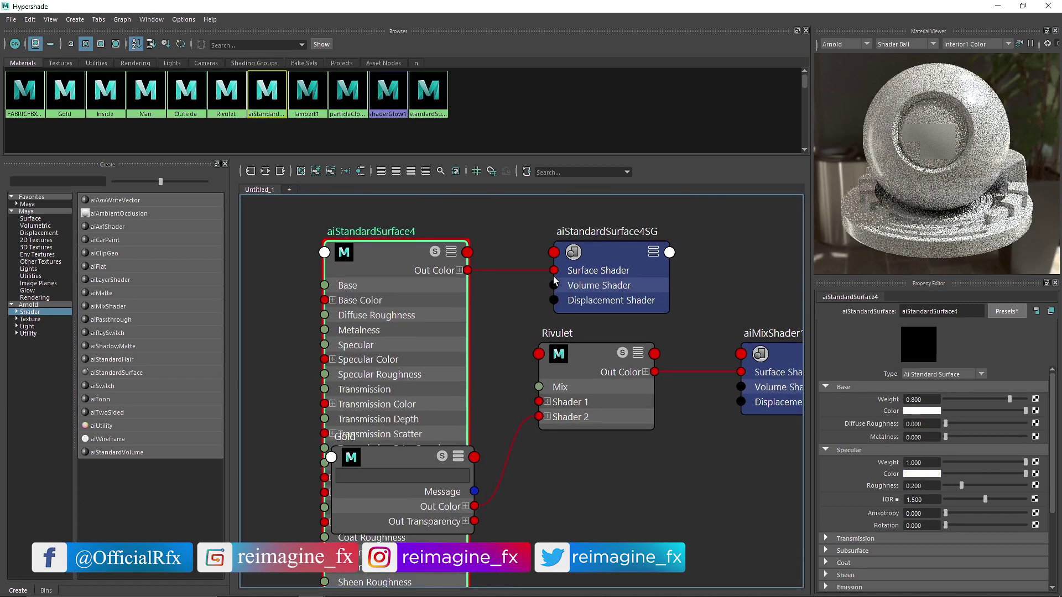
pyautogui.click(591, 248)
pyautogui.press('Delete')
pyautogui.moveTo(405, 262); pyautogui.dragTo(393, 267)
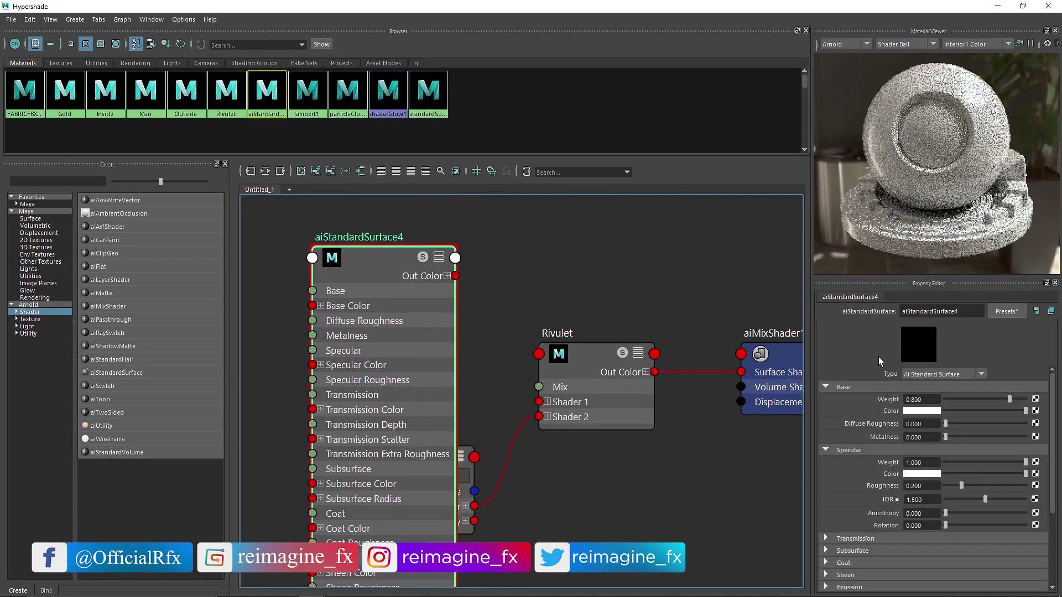
# Rename the second aiStandardSurface shader to Matte
pyautogui.doubleClick(930, 312)
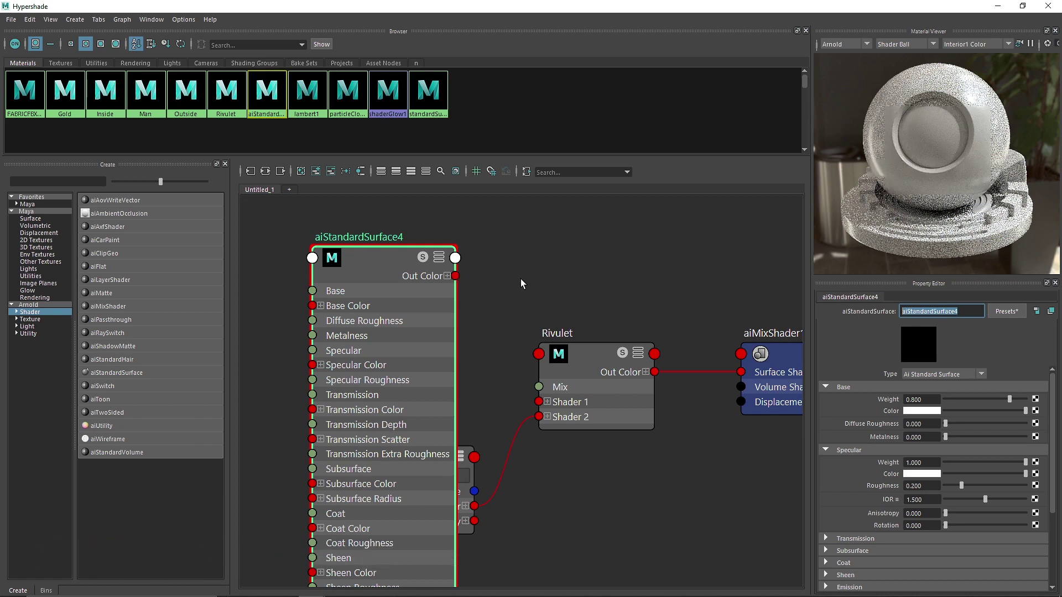
pyautogui.write('Matte')
pyautogui.press('Return')
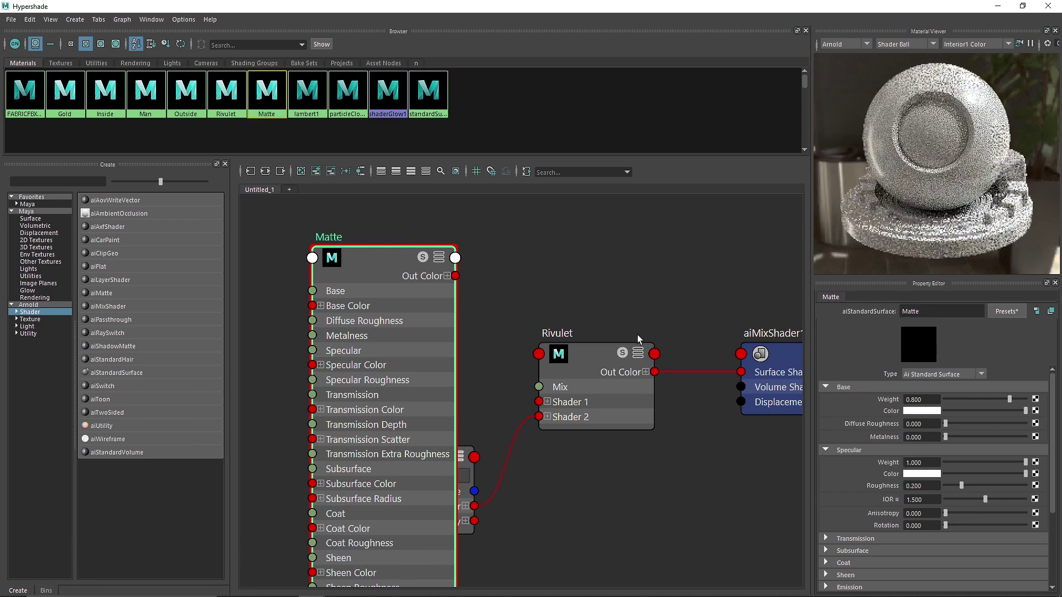
# Set the Matte shader's base weight to 1 and its base color to a dark red
pyautogui.moveTo(1009, 399); pyautogui.dragTo(1026, 398)
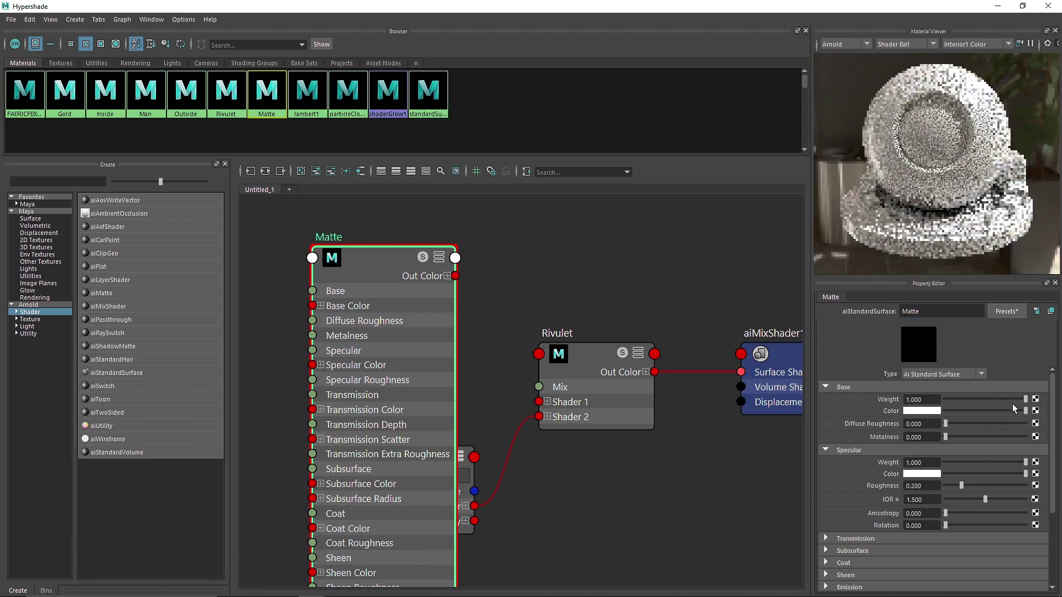
pyautogui.click(916, 411)
pyautogui.click(901, 399)
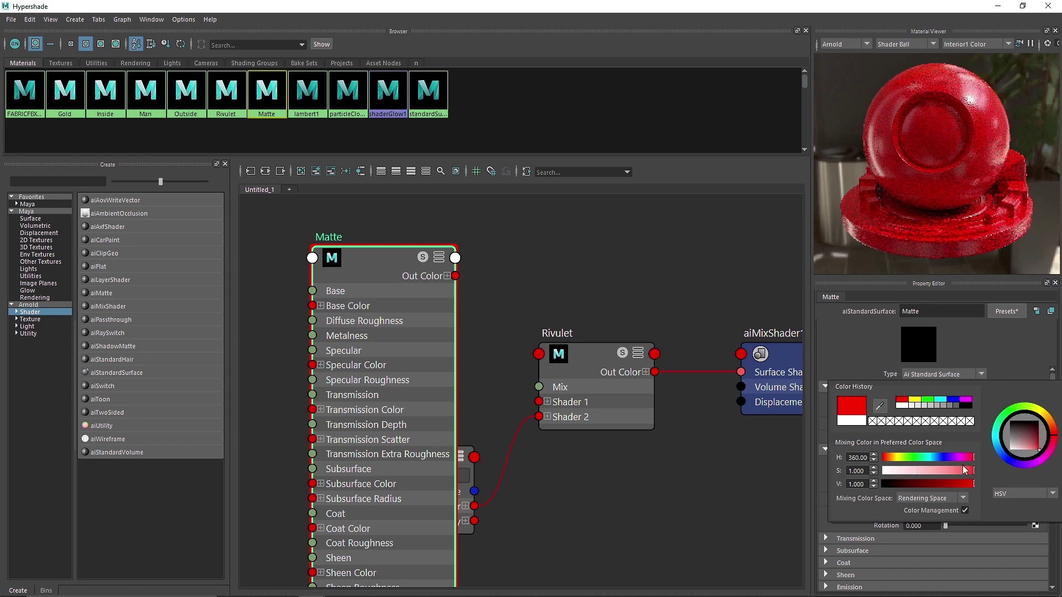
# Set the Matte shader's specular roughness to 0.8 and collapse its Base and Specular attribute groups
pyautogui.moveTo(937, 485); pyautogui.dragTo(830, 472)
pyautogui.write('0.8')
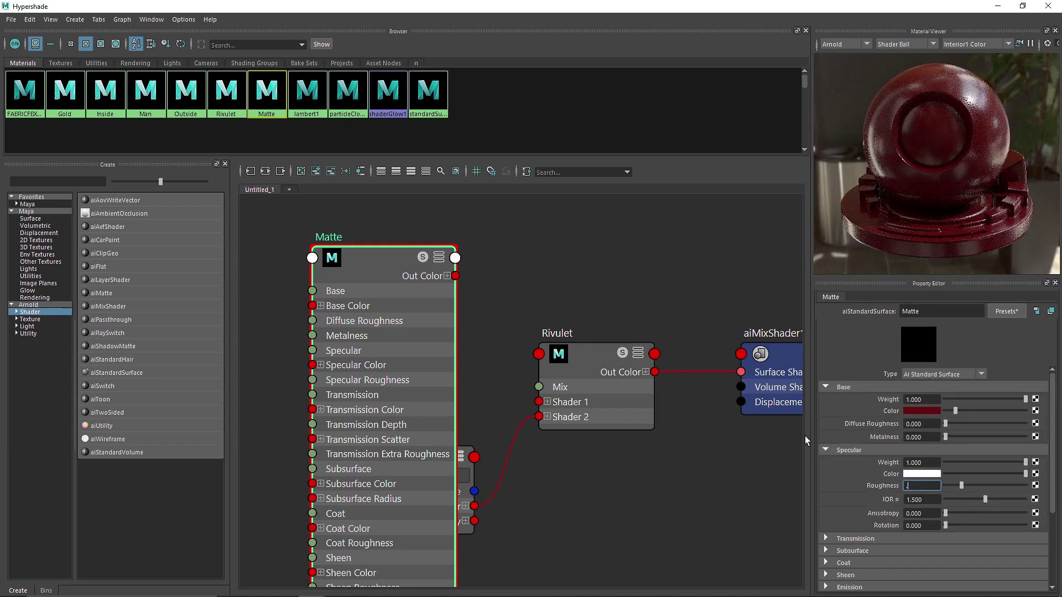
pyautogui.press('Return')
pyautogui.click(839, 387)
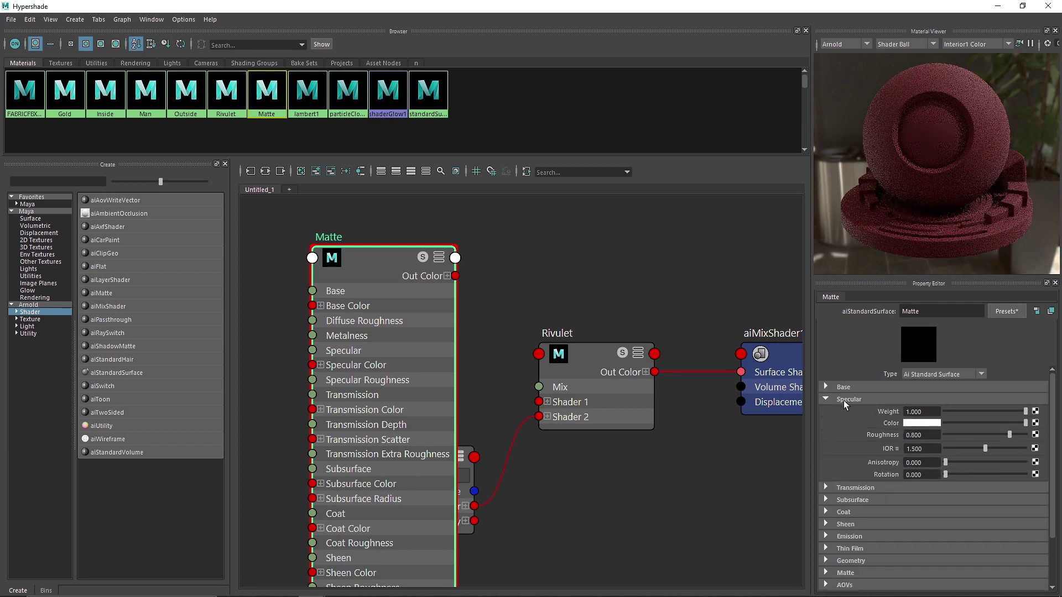
pyautogui.click(844, 399)
# Connect Matte's Out Color to Rivulet's Shader 1 input, then shrink the Matte node and place it above Gold
pyautogui.moveTo(455, 276); pyautogui.dragTo(540, 401)
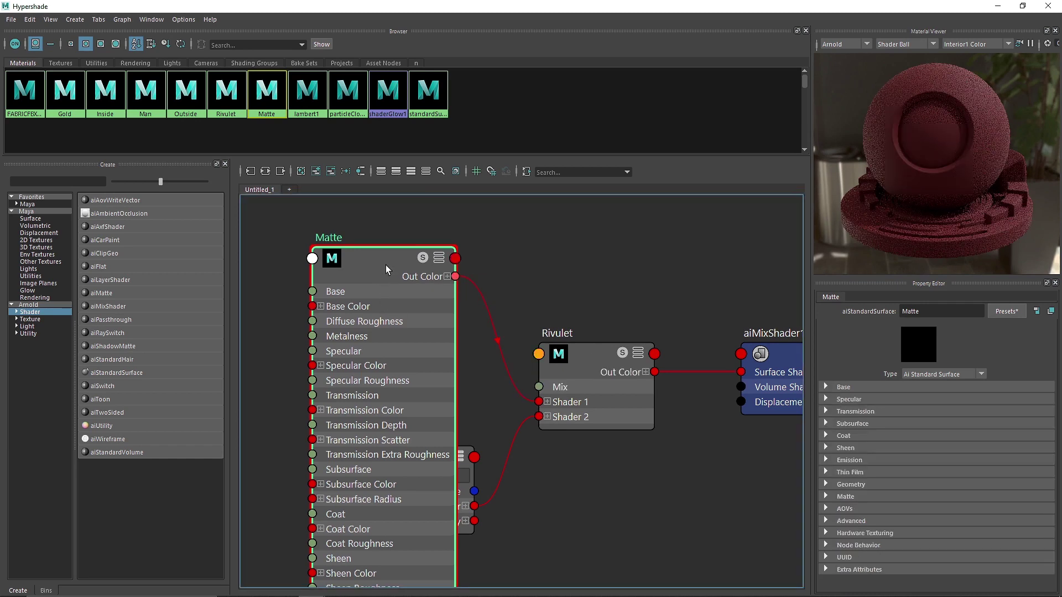
pyautogui.click(411, 172)
pyautogui.moveTo(407, 271); pyautogui.dragTo(422, 320)
pyautogui.click(586, 420)
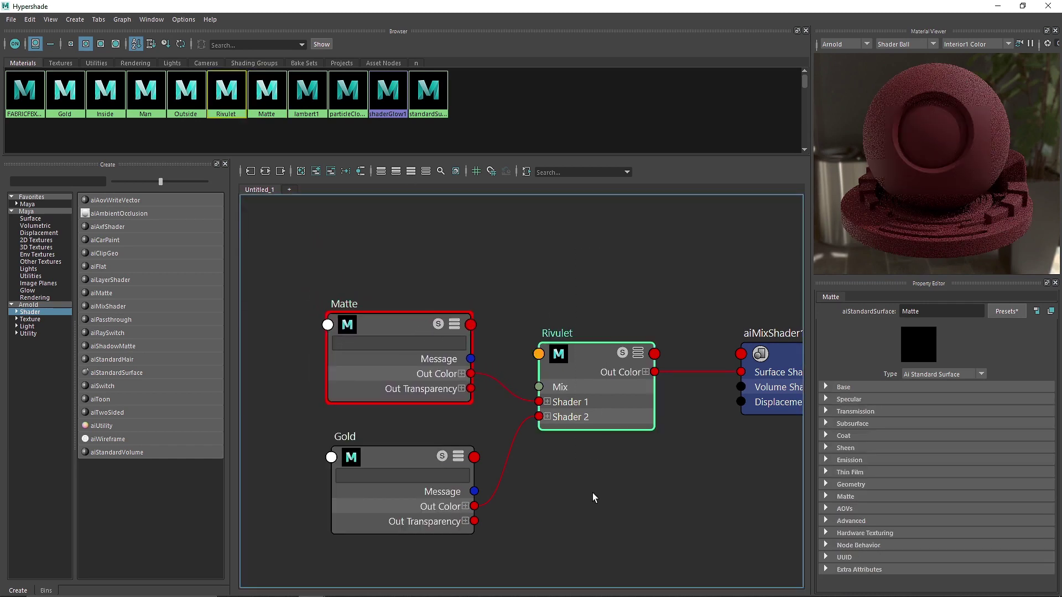
# Arrange the Matte and Gold nodes in a column beside Rivulet's inputs, leaving free space above them
pyautogui.keyDown('alt'); pyautogui.moveTo(556, 222); pyautogui.dragTo(624, 209, button='middle'); pyautogui.keyUp('alt')
pyautogui.moveTo(457, 229); pyautogui.dragTo(459, 462)
pyautogui.moveTo(486, 333); pyautogui.dragTo(458, 368)
pyautogui.moveTo(459, 316); pyautogui.dragTo(425, 416)
pyautogui.keyDown('alt'); pyautogui.moveTo(463, 351); pyautogui.dragTo(465, 302, button='middle'); pyautogui.keyUp('alt')
pyautogui.click(594, 469)
pyautogui.moveTo(547, 410); pyautogui.dragTo(506, 439, button='middle')
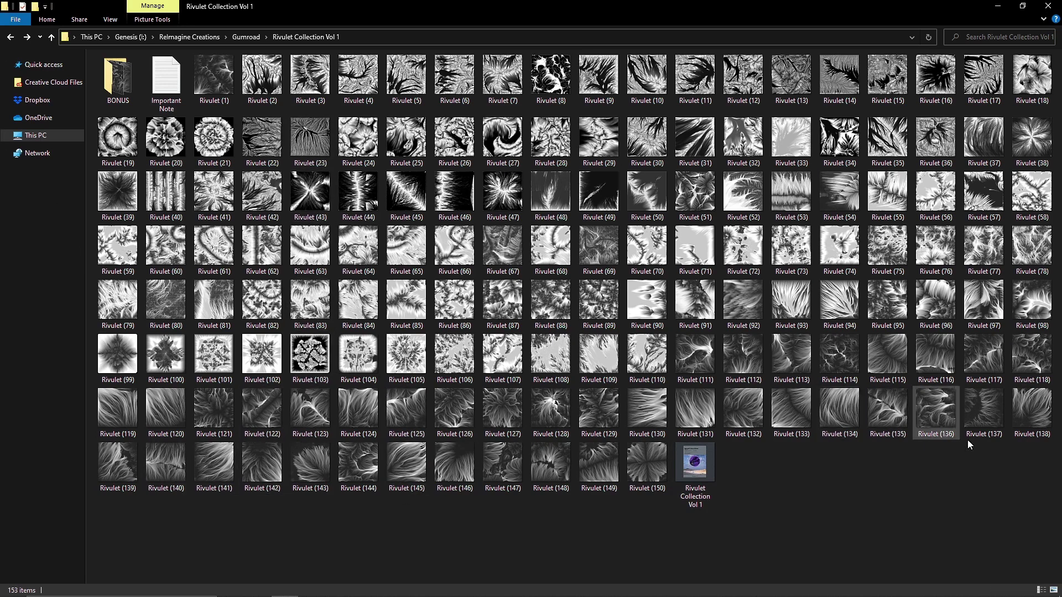
# Bring the Rivulet (135) texture from the Rivulet Collection Vol 1 folder in File Explorer into Maya's Hypershade graph
pyautogui.moveTo(877, 416); pyautogui.dragTo(378, 282)
pyautogui.hotkey('alt', 'Tab')
pyautogui.keyDown('alt'); pyautogui.moveTo(518, 268); pyautogui.dragTo(535, 275, button='middle'); pyautogui.keyUp('alt')
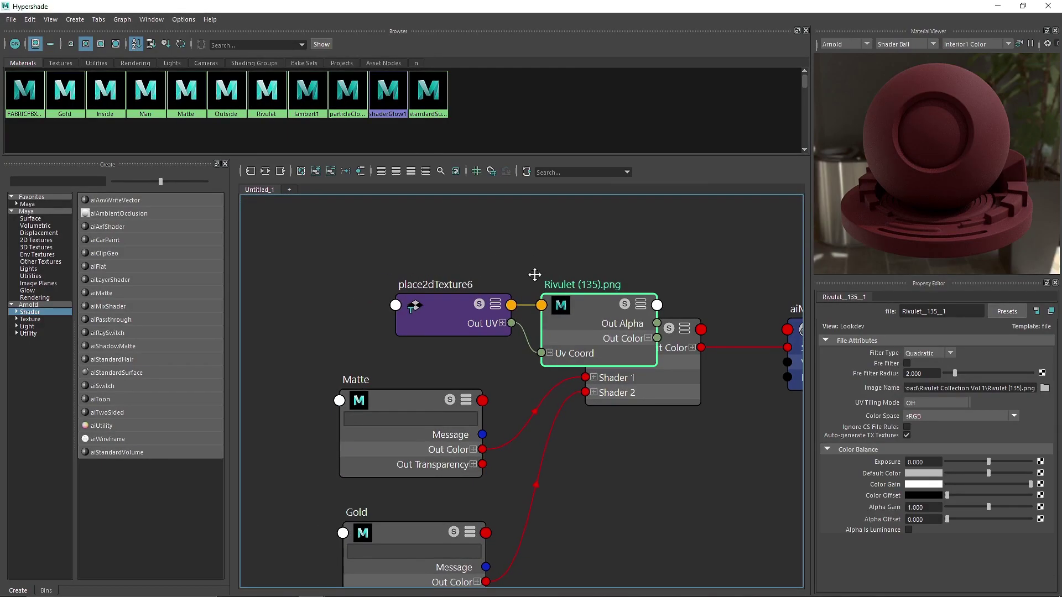
# Place the Rivulet (135).png node and its place2dTexture node above Matte, and shift the Rivulet mix shader clear of them
pyautogui.click(512, 292)
pyautogui.moveTo(473, 233); pyautogui.dragTo(594, 328)
pyautogui.moveTo(581, 315); pyautogui.dragTo(563, 327)
pyautogui.moveTo(474, 274); pyautogui.dragTo(553, 323)
pyautogui.moveTo(564, 325); pyautogui.dragTo(425, 293)
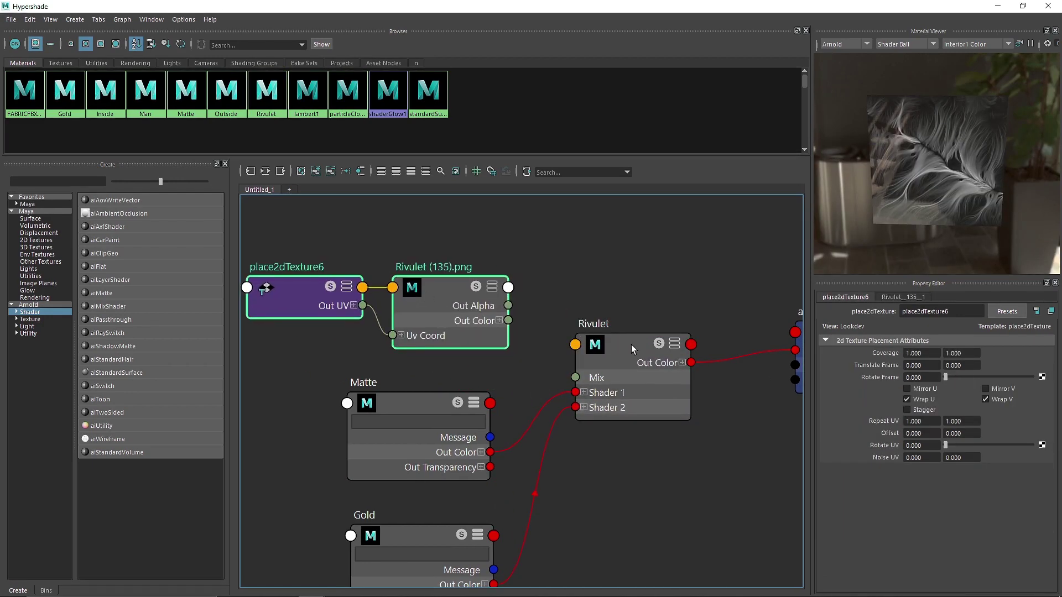
pyautogui.moveTo(631, 344); pyautogui.dragTo(666, 347)
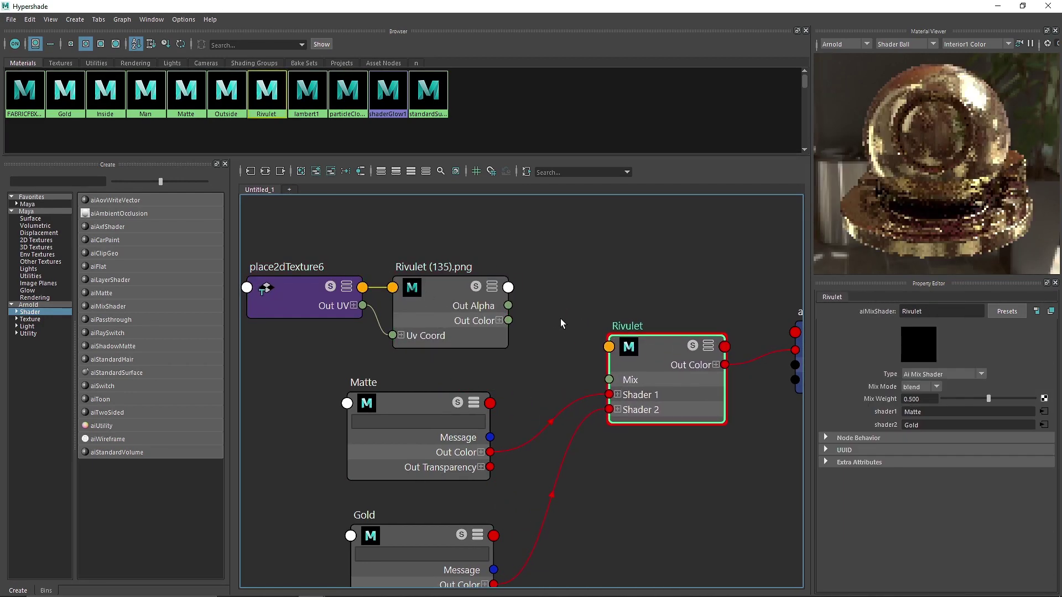
# Try driving Rivulet's Mix input with the Out Color R channel of the Rivulet (135).png texture
pyautogui.moveTo(546, 336); pyautogui.dragTo(609, 380)
pyautogui.click(499, 320)
pyautogui.moveTo(476, 320); pyautogui.dragTo(448, 249)
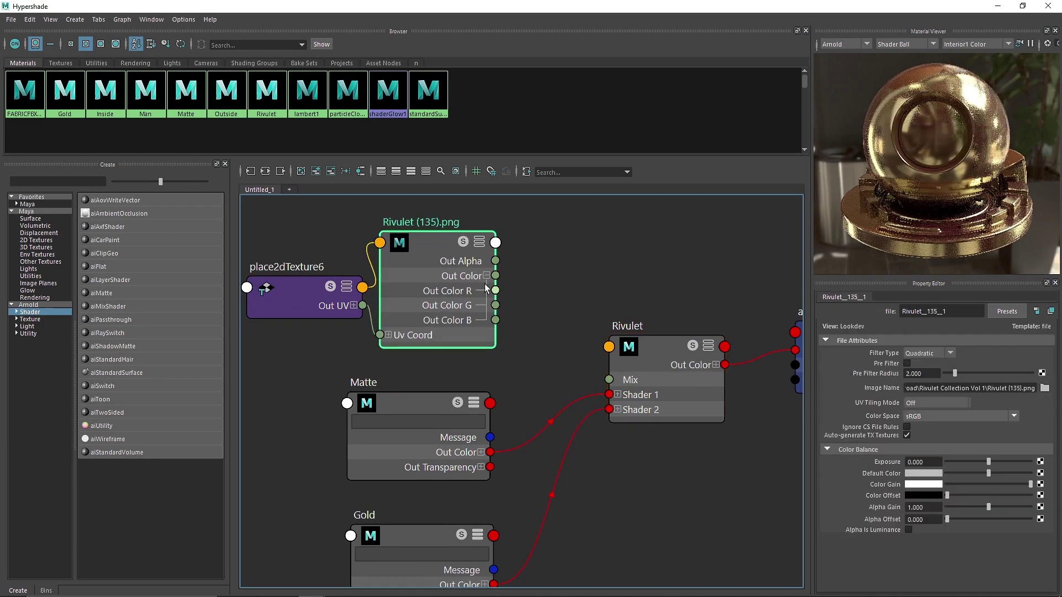
pyautogui.moveTo(495, 291); pyautogui.dragTo(612, 382)
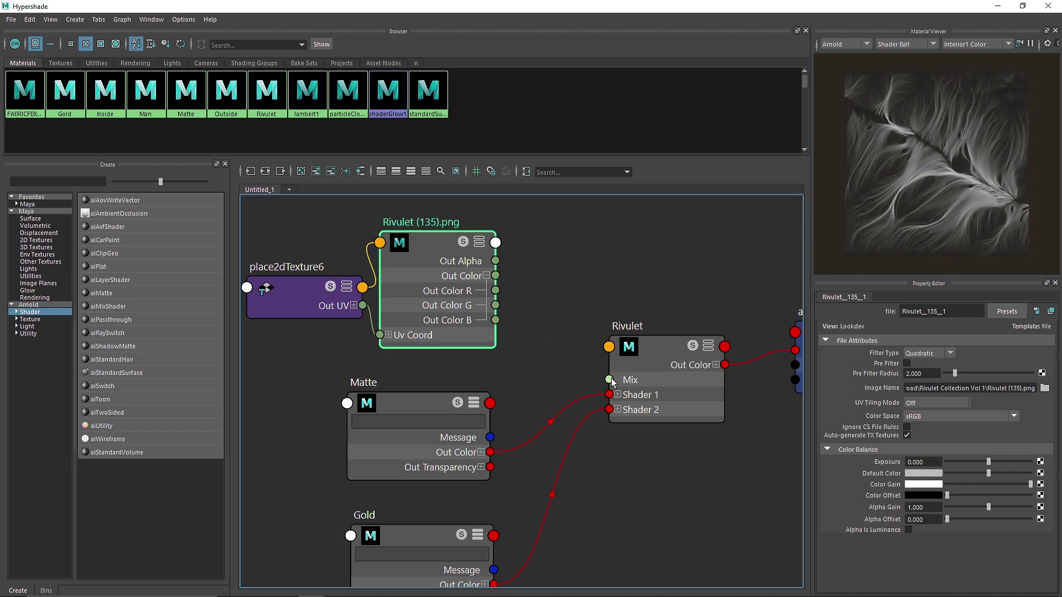
pyautogui.click(611, 380)
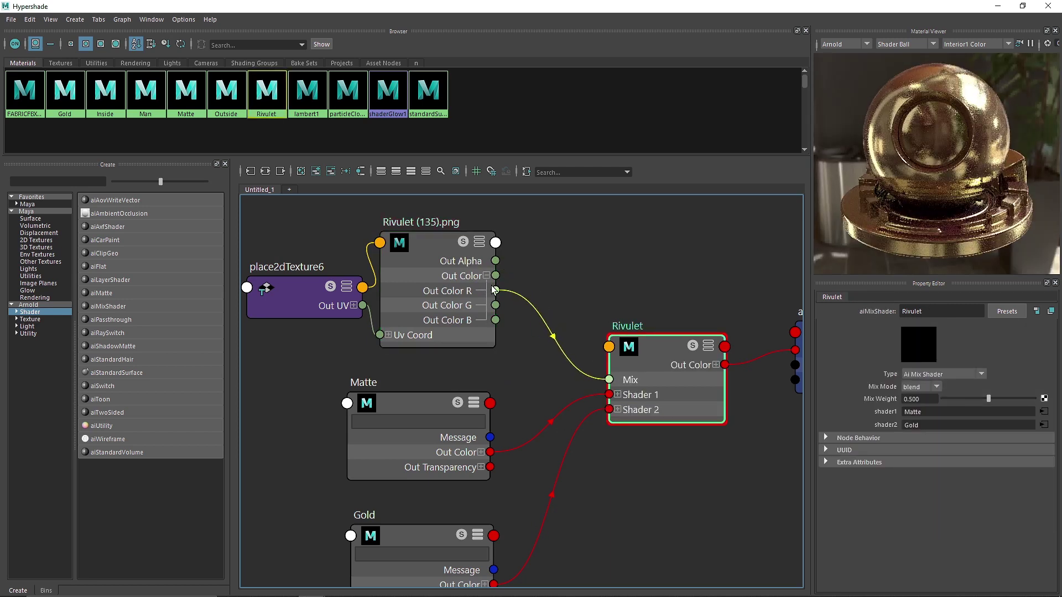
pyautogui.moveTo(666, 366); pyautogui.dragTo(645, 315)
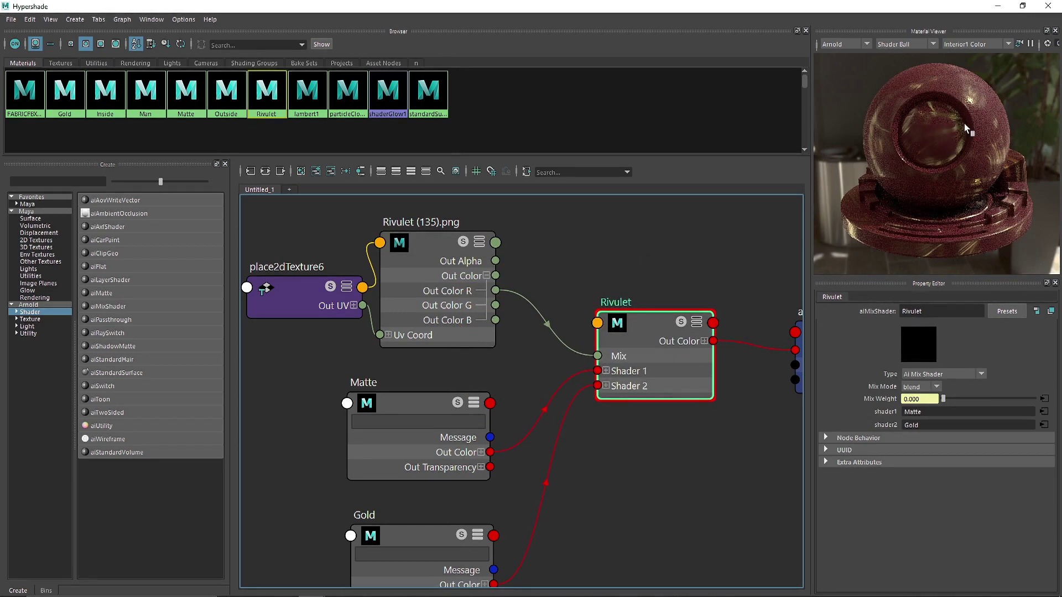
# Move the two texture nodes farther from the Rivulet shader and delete the Out Color R connection to Mix
pyautogui.keyDown('alt'); pyautogui.moveTo(586, 240); pyautogui.dragTo(741, 255, button='middle'); pyautogui.keyUp('alt')
pyautogui.moveTo(427, 227); pyautogui.dragTo(569, 327)
pyautogui.moveTo(538, 270); pyautogui.dragTo(389, 276)
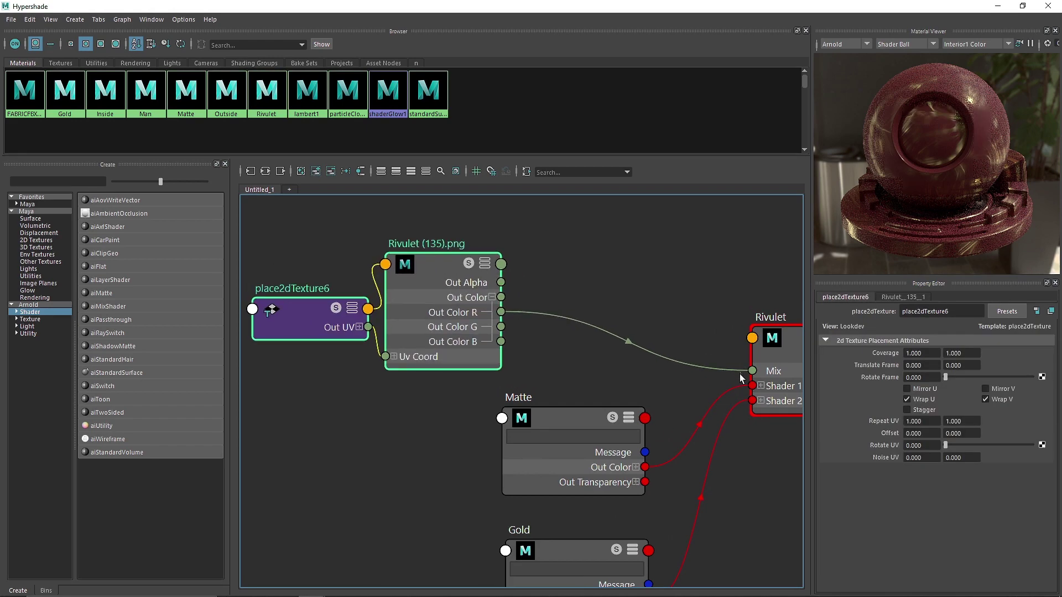
pyautogui.click(736, 371)
pyautogui.press('Delete')
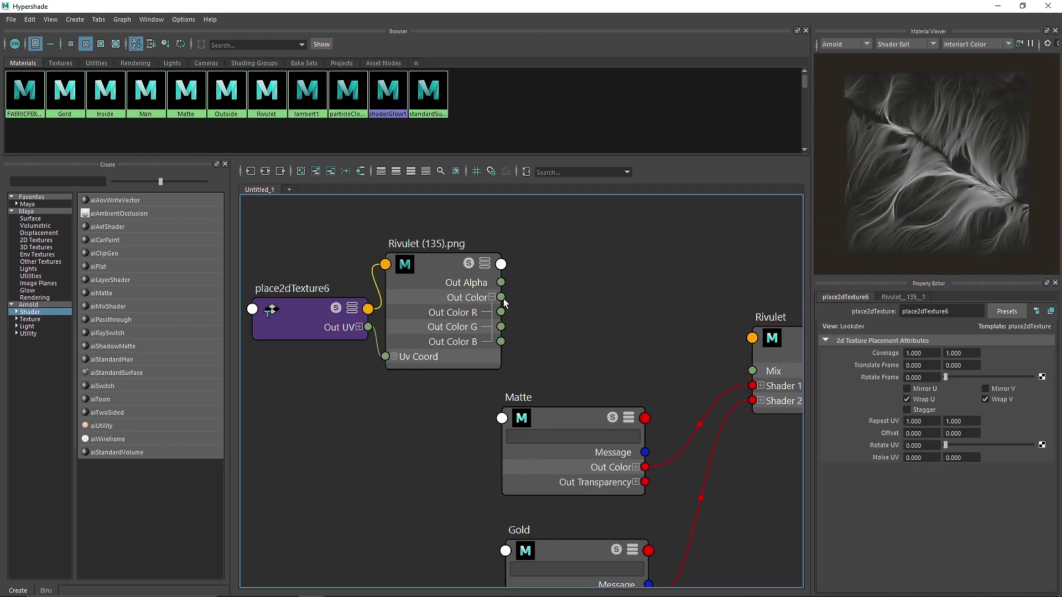
# Enlarge the texture in the material preview and set the preview geometry to Plane
pyautogui.scroll(4, 928, 134)
pyautogui.click(907, 44)
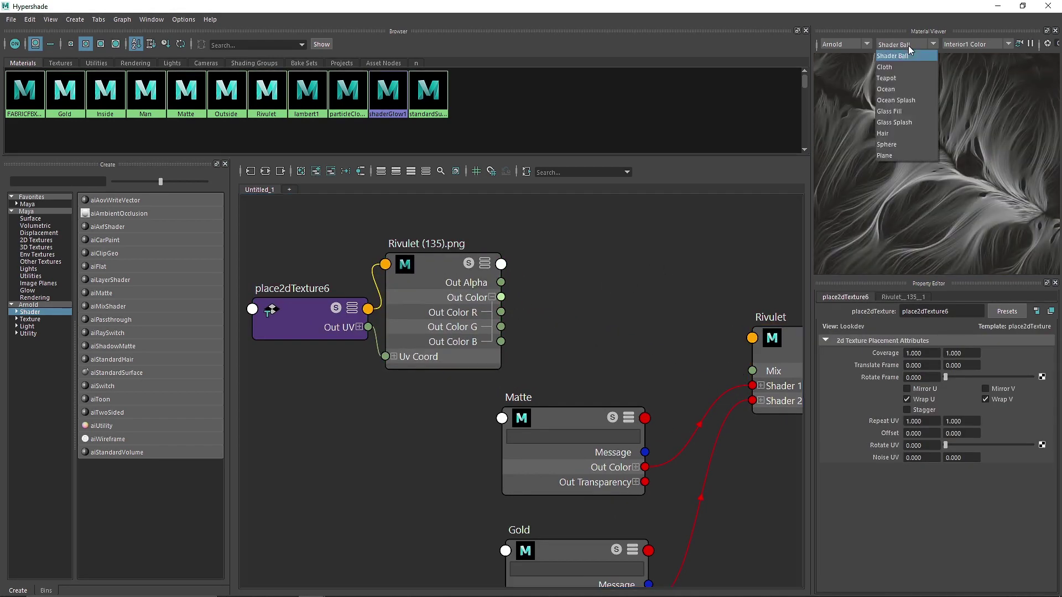
pyautogui.click(891, 153)
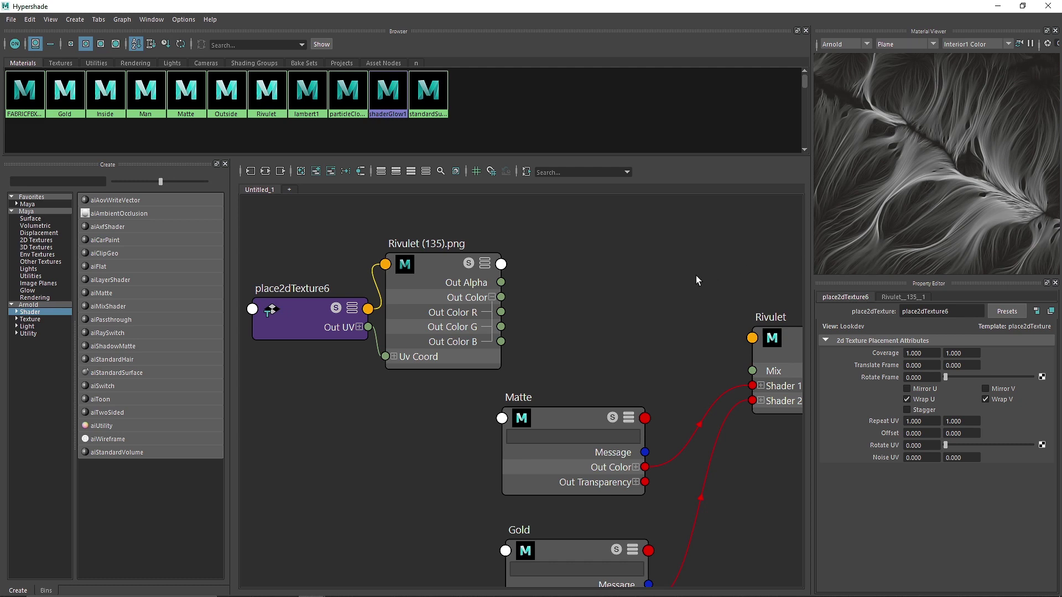
# Search Arnold nodes for "col", create an aiColorCorrect node, and place it between the texture and the Rivulet shader
pyautogui.click(49, 181)
pyautogui.write('c')
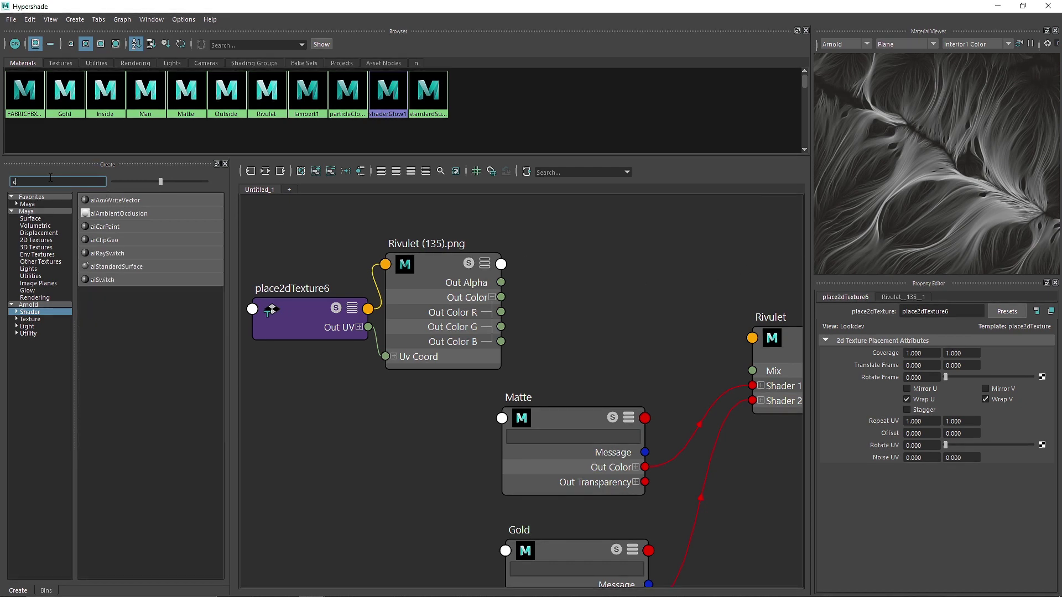
pyautogui.write('ol')
pyautogui.click(28, 305)
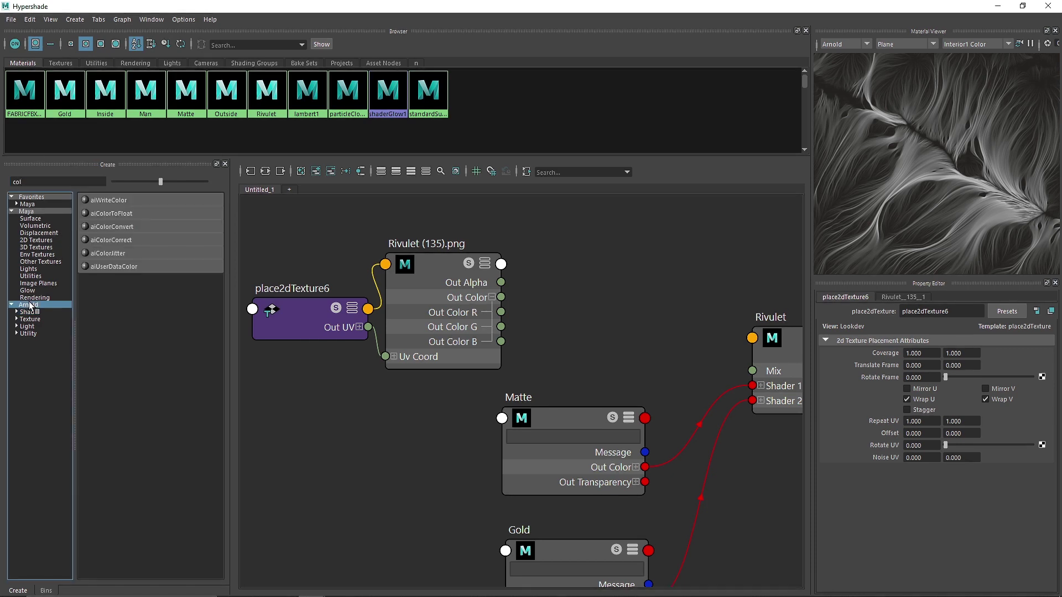
pyautogui.click(147, 240)
pyautogui.moveTo(352, 414); pyautogui.dragTo(618, 235)
# Connect the texture's Out Color to the aiColorCorrect node's Input and tidy both nodes
pyautogui.moveTo(500, 299); pyautogui.dragTo(579, 282)
pyautogui.click(492, 297)
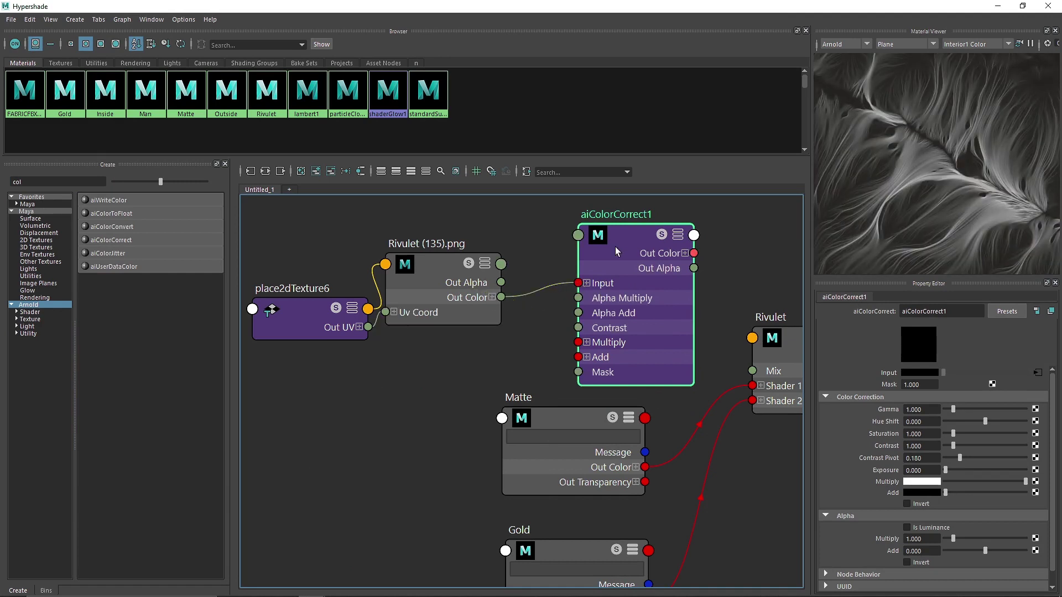
pyautogui.moveTo(618, 251); pyautogui.dragTo(595, 246)
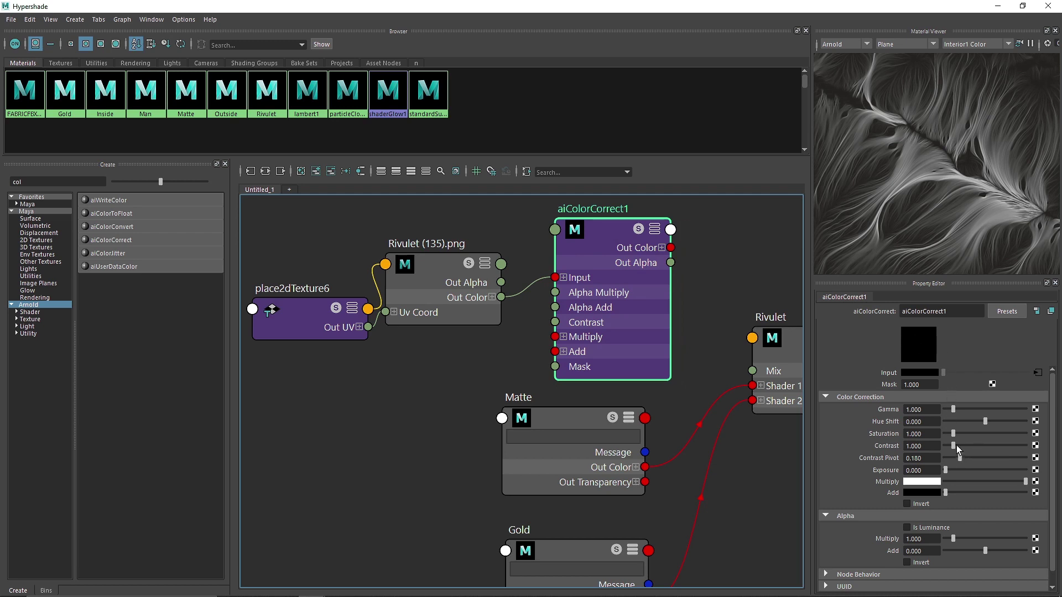
# Try out the contrast and gamma of the aiColorCorrect node, restoring each to 1
pyautogui.moveTo(955, 446); pyautogui.dragTo(906, 444)
pyautogui.write('1')
pyautogui.click(912, 434)
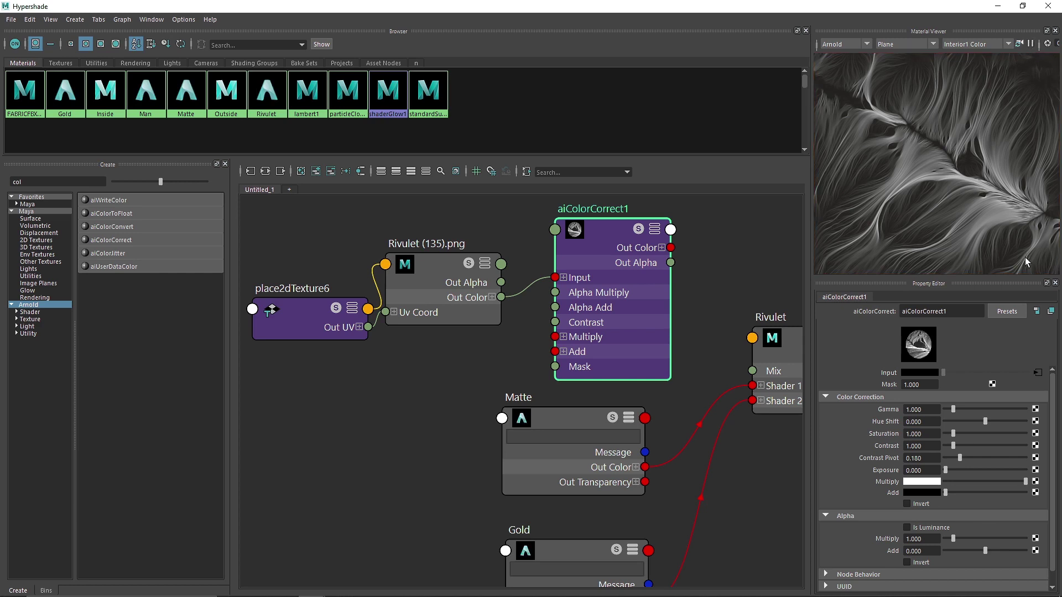
pyautogui.moveTo(955, 408); pyautogui.dragTo(887, 418)
pyautogui.write('1')
pyautogui.click(918, 434)
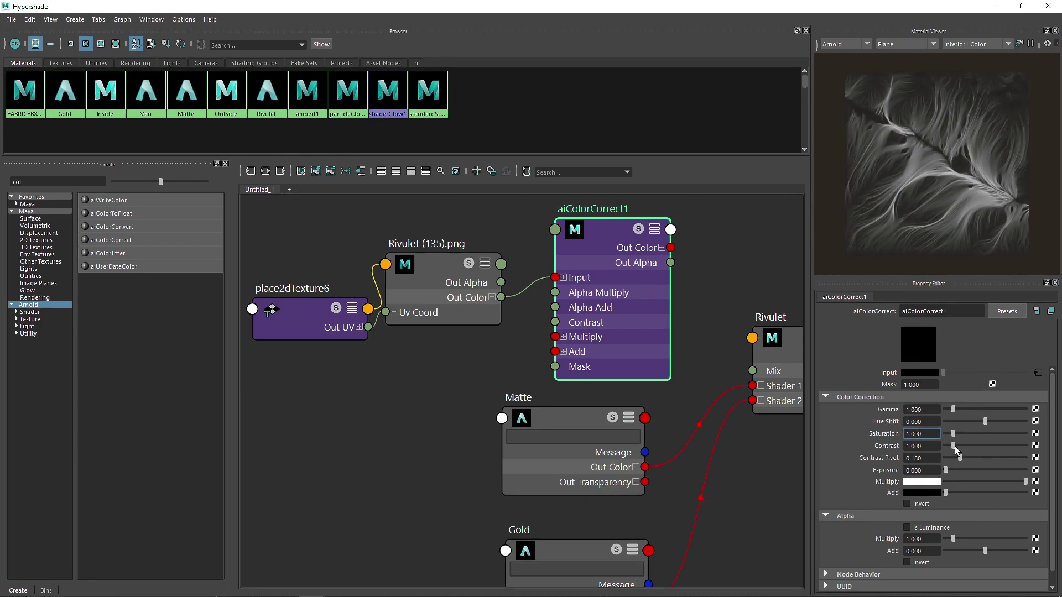
# Set the aiColorCorrect node's contrast to 1.2 and its gamma to 0.9
pyautogui.moveTo(955, 447); pyautogui.dragTo(957, 446)
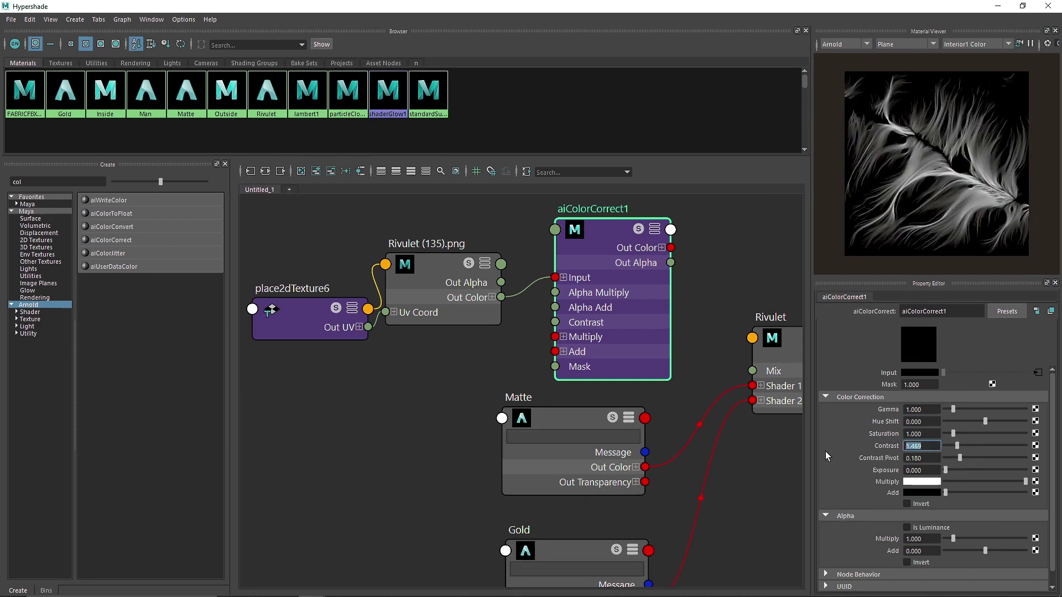
pyautogui.write('1.2')
pyautogui.press('Return')
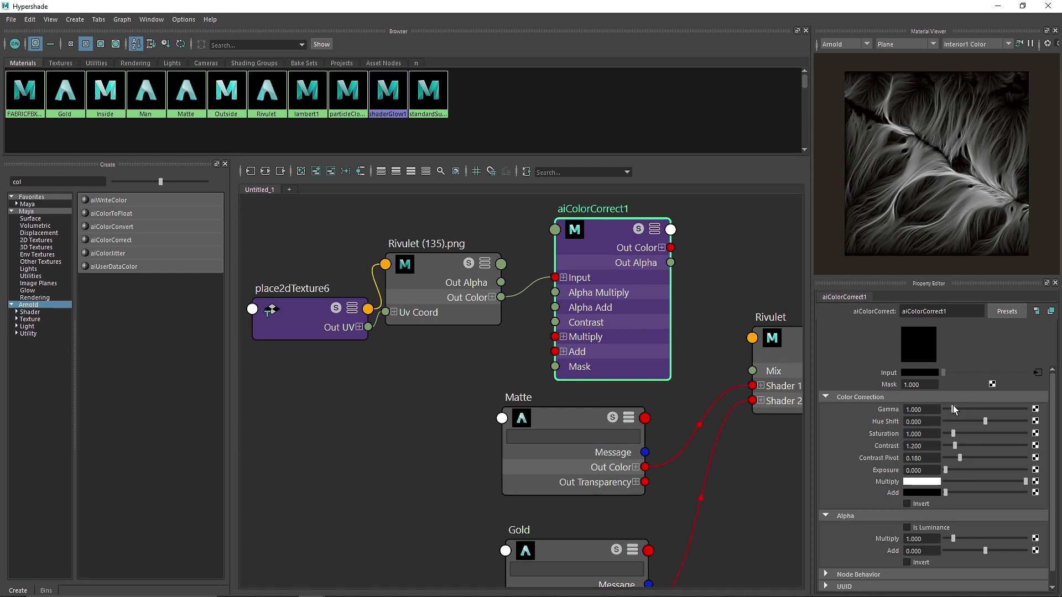
pyautogui.moveTo(954, 409); pyautogui.dragTo(792, 408)
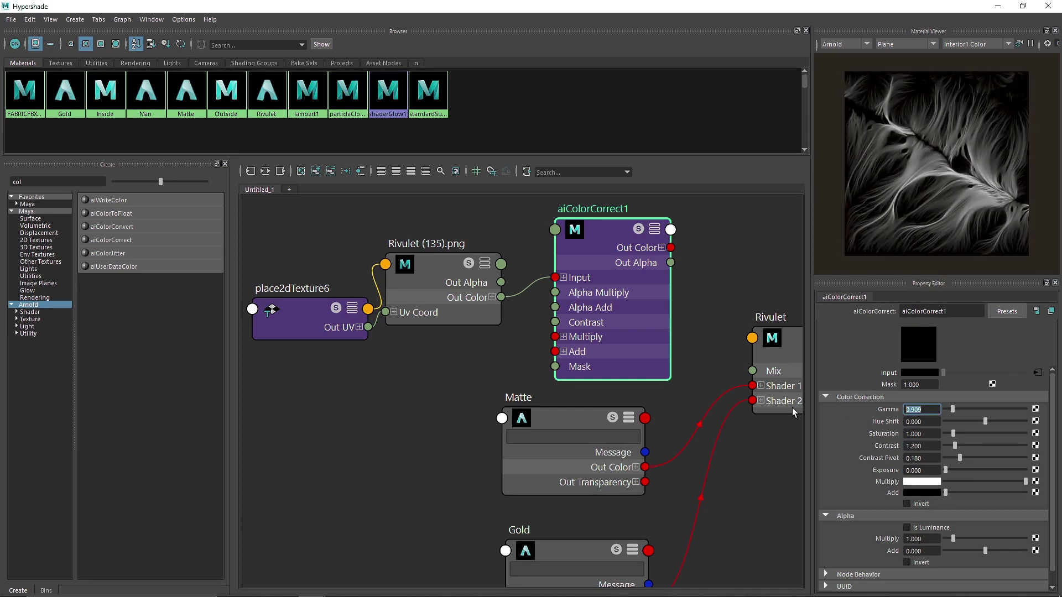
pyautogui.write('0.9')
pyautogui.press('Return')
# Try an exposure of 0.2 on the aiColorCorrect node and settle on an exposure of 1.5
pyautogui.click(916, 470)
pyautogui.write('.2')
pyautogui.press('Return')
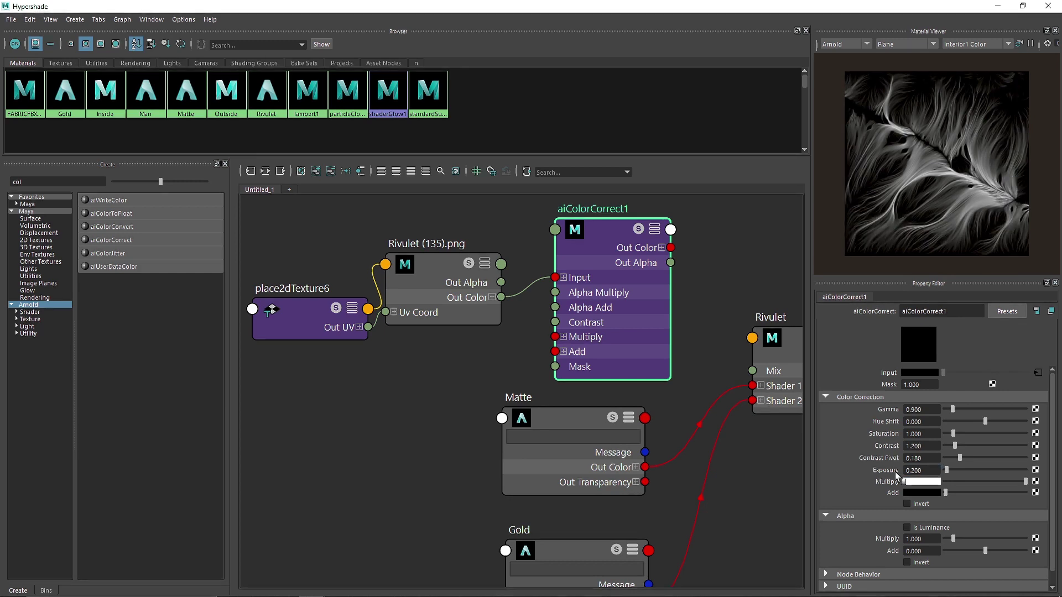
pyautogui.moveTo(948, 471); pyautogui.dragTo(958, 470)
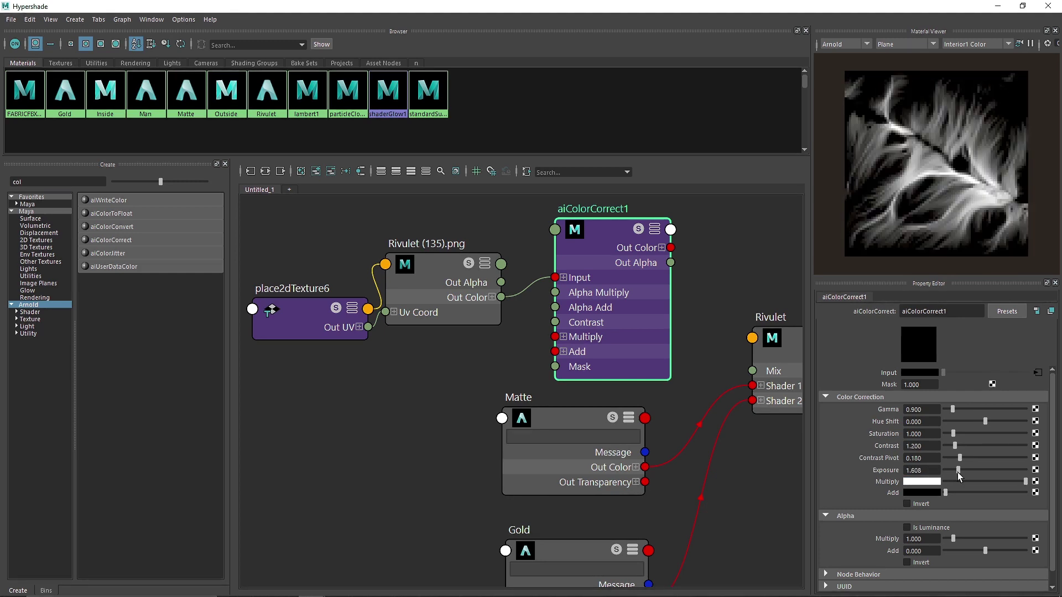
pyautogui.click(923, 470)
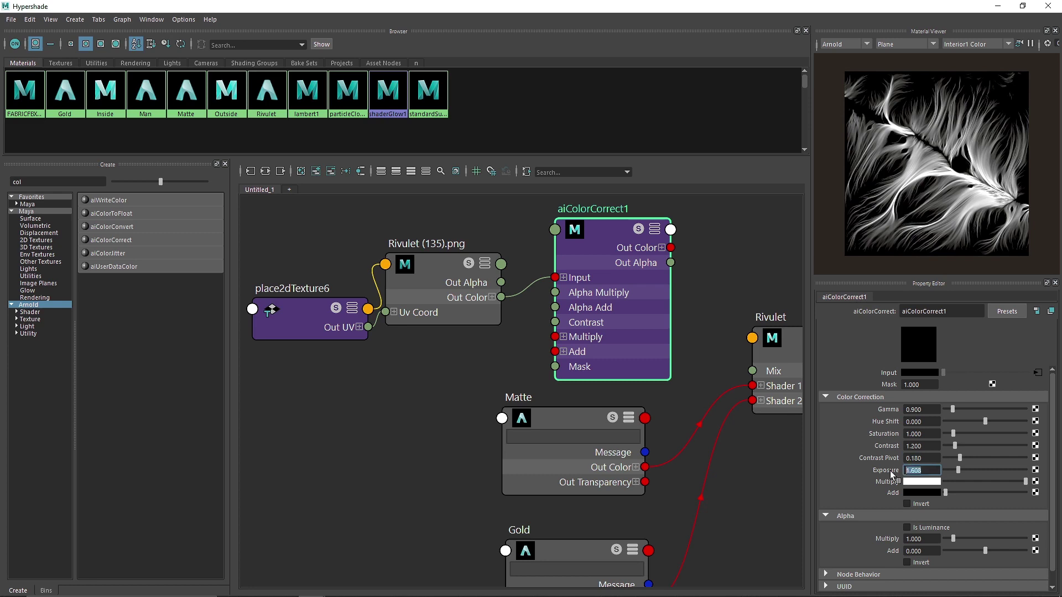
pyautogui.write('1.5')
pyautogui.press('Return')
# Compare the uncorrected texture by removing and restoring its Out Color connection to the aiColorCorrect Input
pyautogui.click(475, 272)
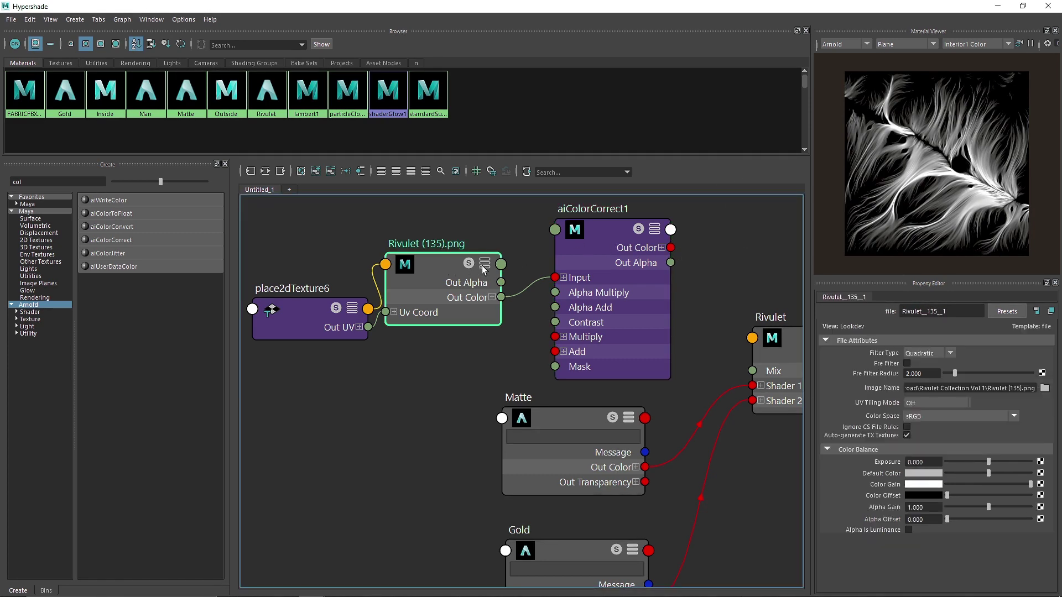
pyautogui.click(542, 278)
pyautogui.press('Delete')
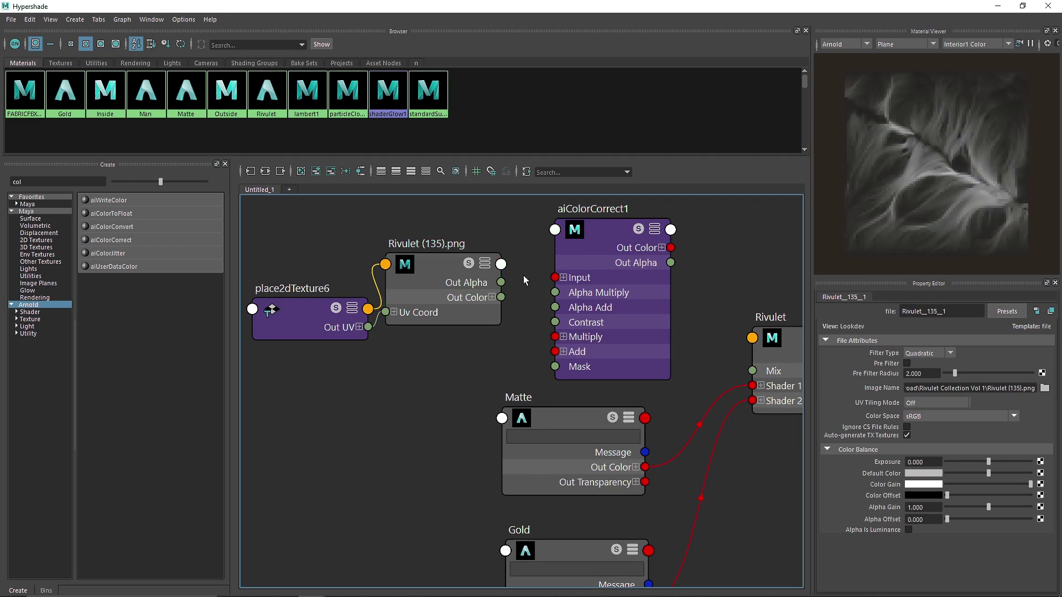
pyautogui.click(438, 255)
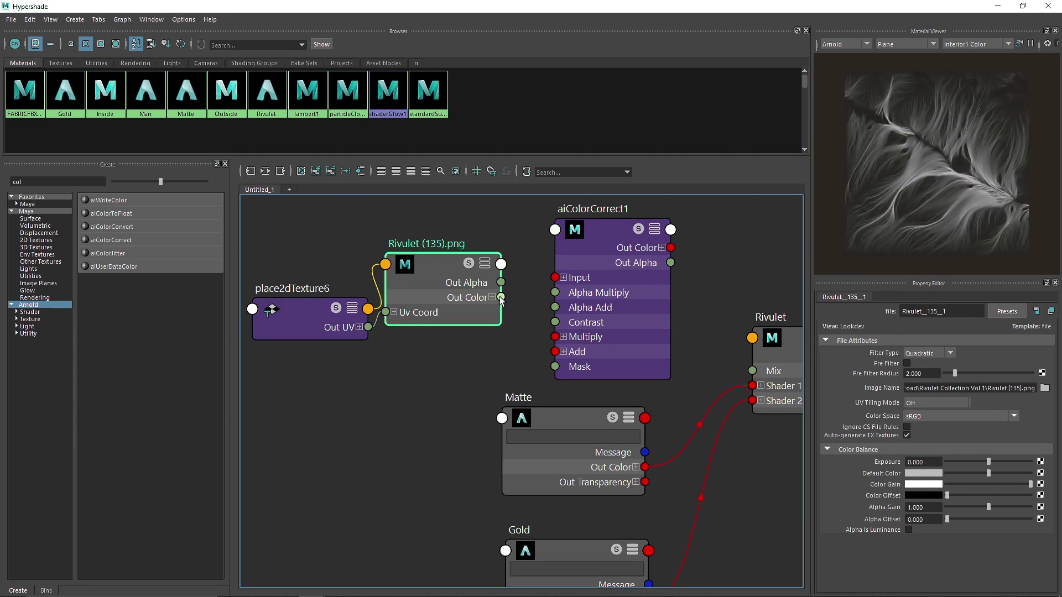
pyautogui.moveTo(501, 298); pyautogui.dragTo(556, 277)
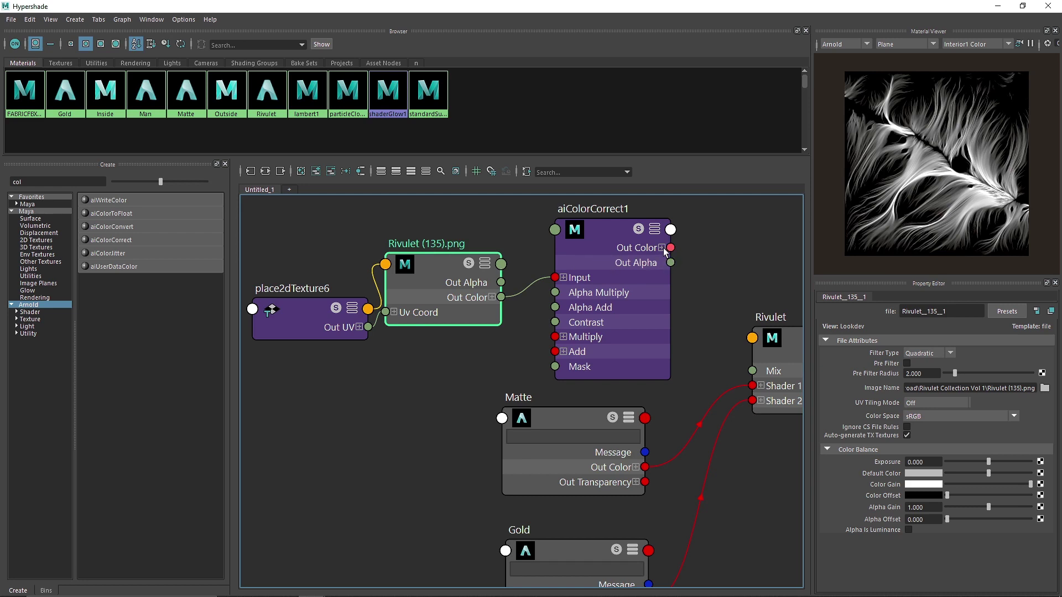
# Connect aiColorCorrect's Out Alpha to the Rivulet shader's Mix input and preview the Rivulet shader on the Shader Ball
pyautogui.moveTo(670, 261); pyautogui.dragTo(752, 370)
pyautogui.click(794, 345)
pyautogui.keyDown('alt'); pyautogui.moveTo(754, 267); pyautogui.dragTo(619, 289, button='middle'); pyautogui.keyUp('alt')
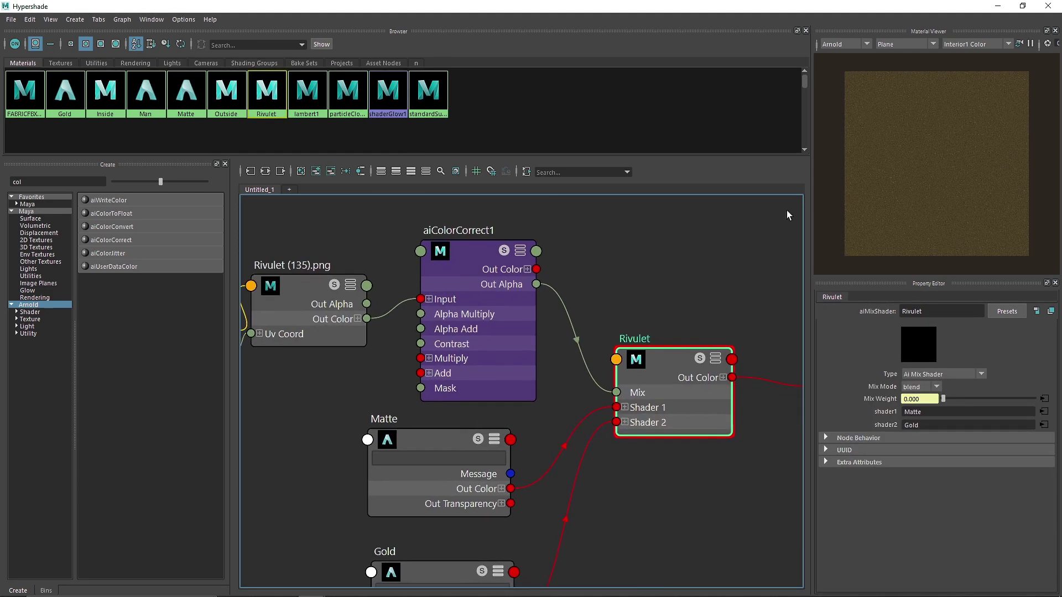
pyautogui.click(912, 47)
pyautogui.click(901, 56)
pyautogui.click(671, 263)
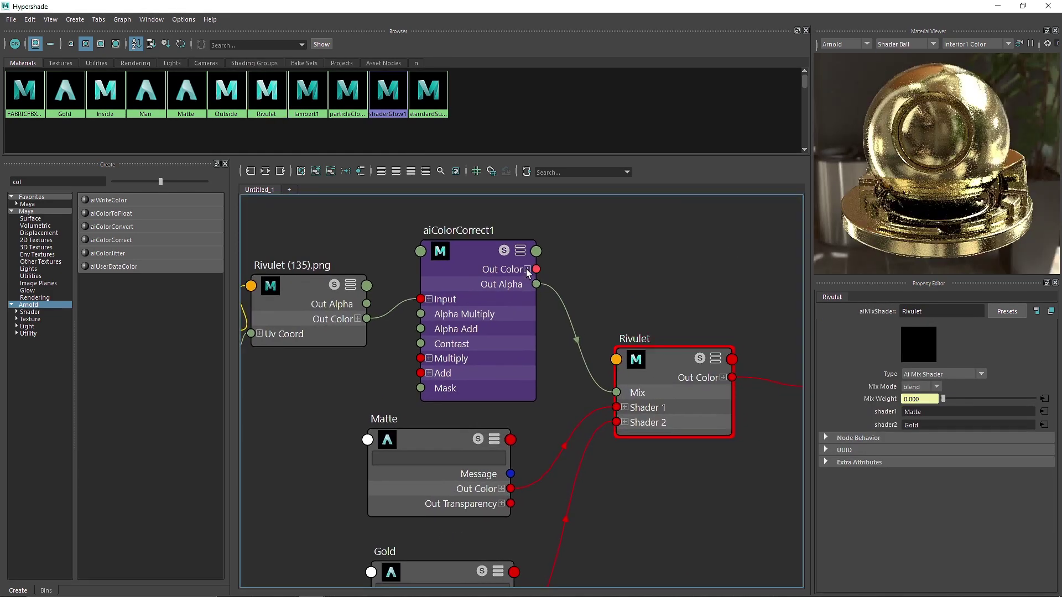
# Replace the Out Alpha link by connecting aiColorCorrect's Out Color R to the Rivulet shader's Mix input
pyautogui.moveTo(542, 285); pyautogui.dragTo(616, 392)
pyautogui.click(527, 269)
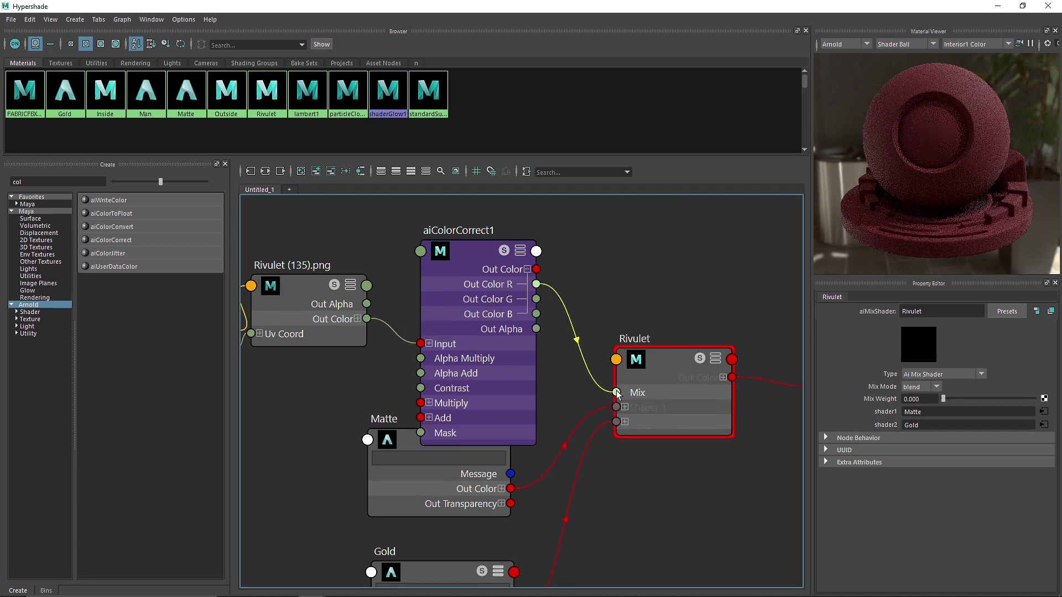
pyautogui.click(527, 269)
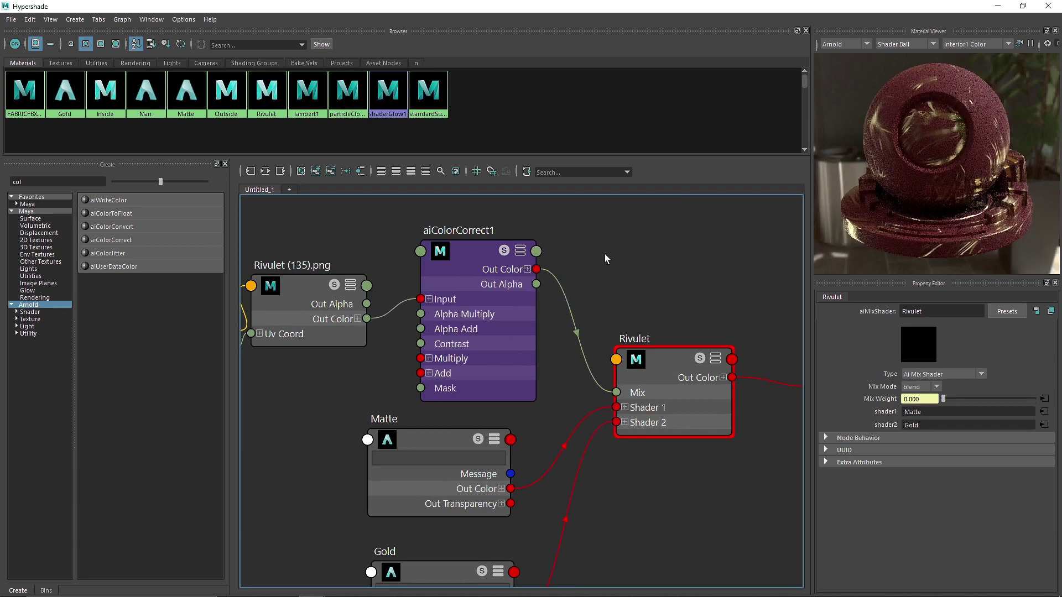
# Close Hypershade and look through camera1 beside the Arnold RenderView, with its render stopped
pyautogui.click(1048, 6)
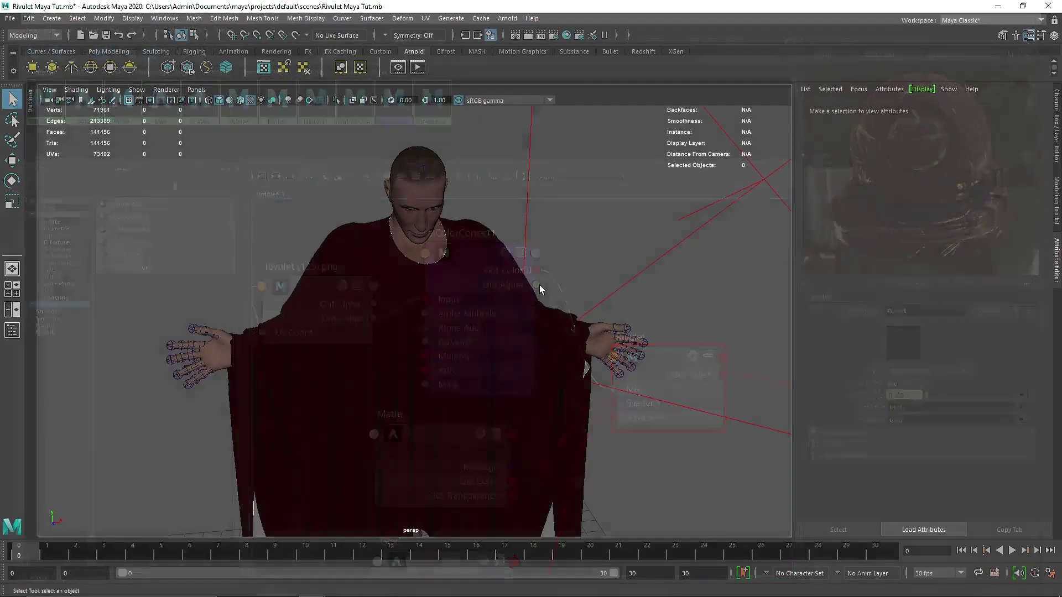
pyautogui.click(417, 68)
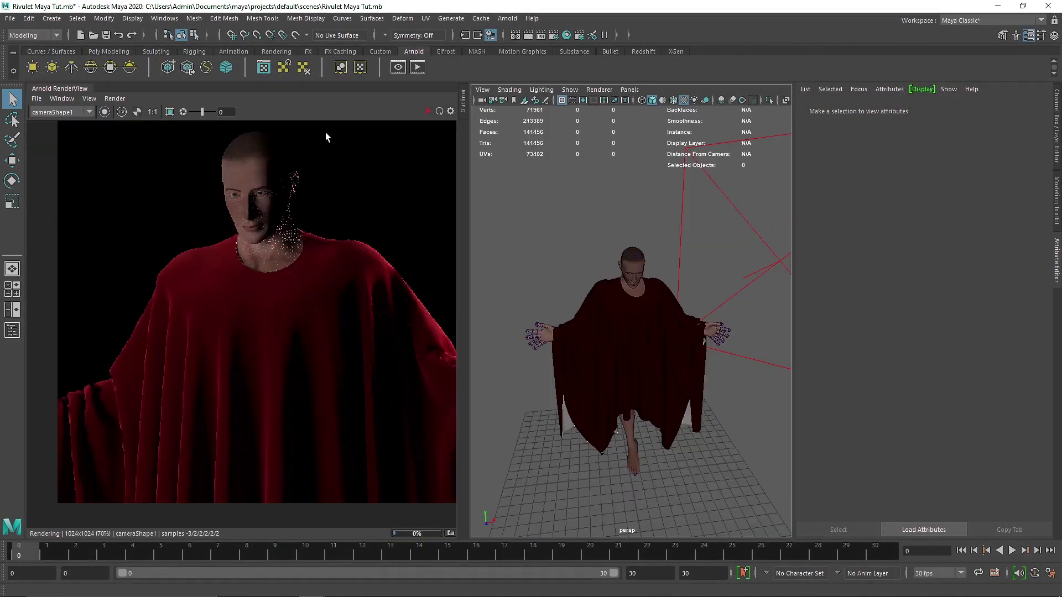
pyautogui.click(629, 90)
pyautogui.click(755, 101)
pyautogui.click(428, 111)
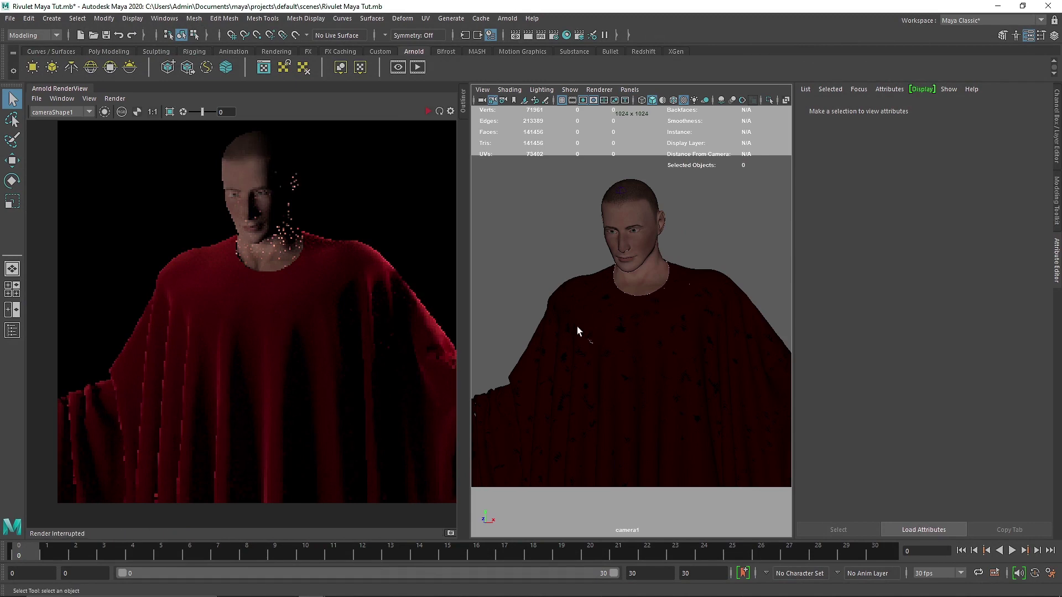
# Select the garment mesh Pattern2D_69617 under Character in the Outliner and assign the Rivulet material to it
pyautogui.click(569, 299)
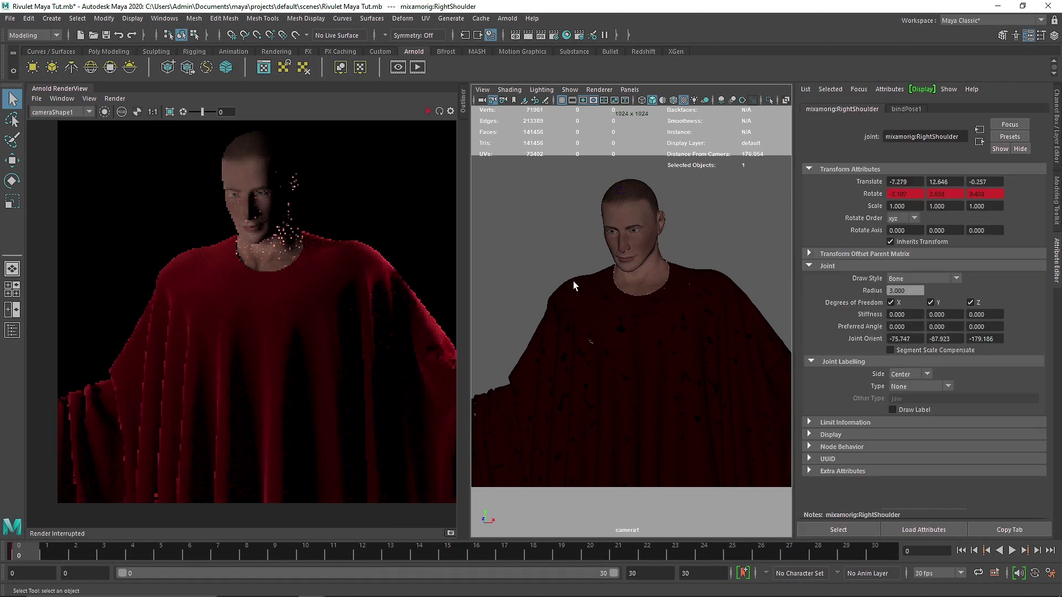
pyautogui.click(554, 239)
pyautogui.click(569, 327)
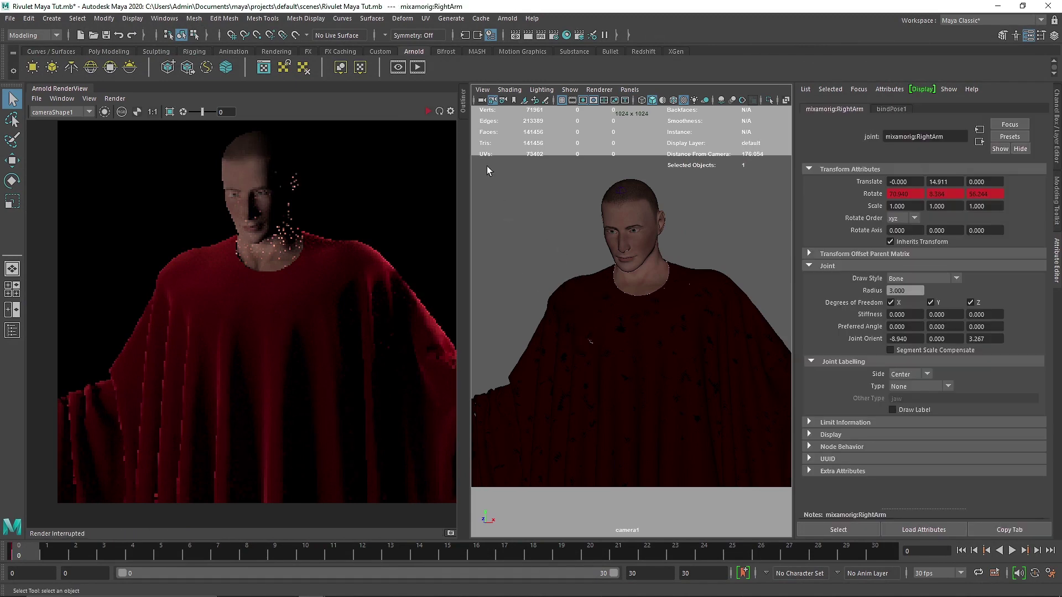
pyautogui.click(464, 101)
pyautogui.click(498, 246)
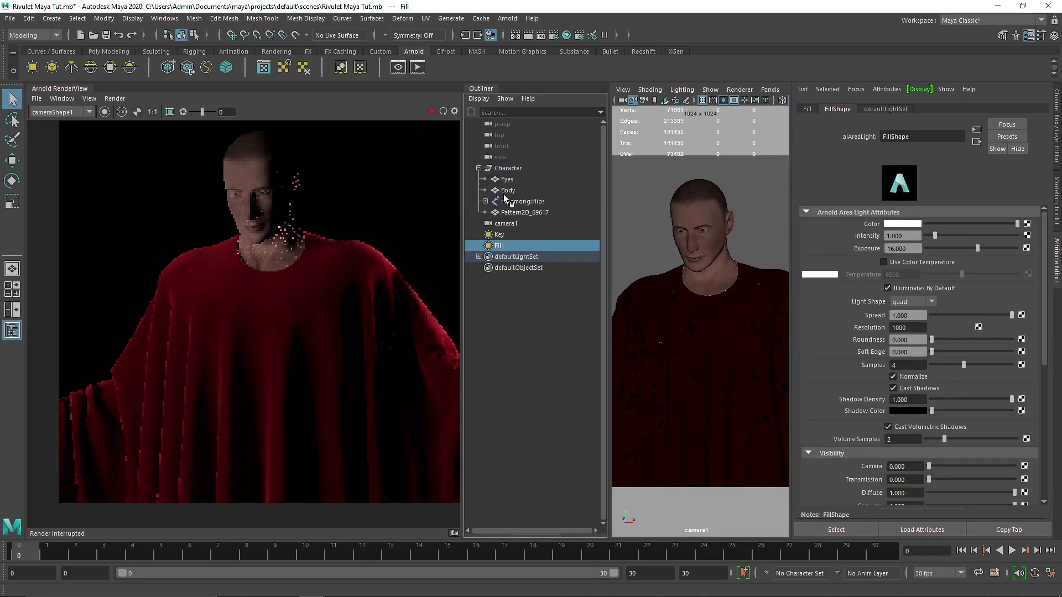
pyautogui.click(504, 200)
pyautogui.click(520, 213)
pyautogui.click(479, 168)
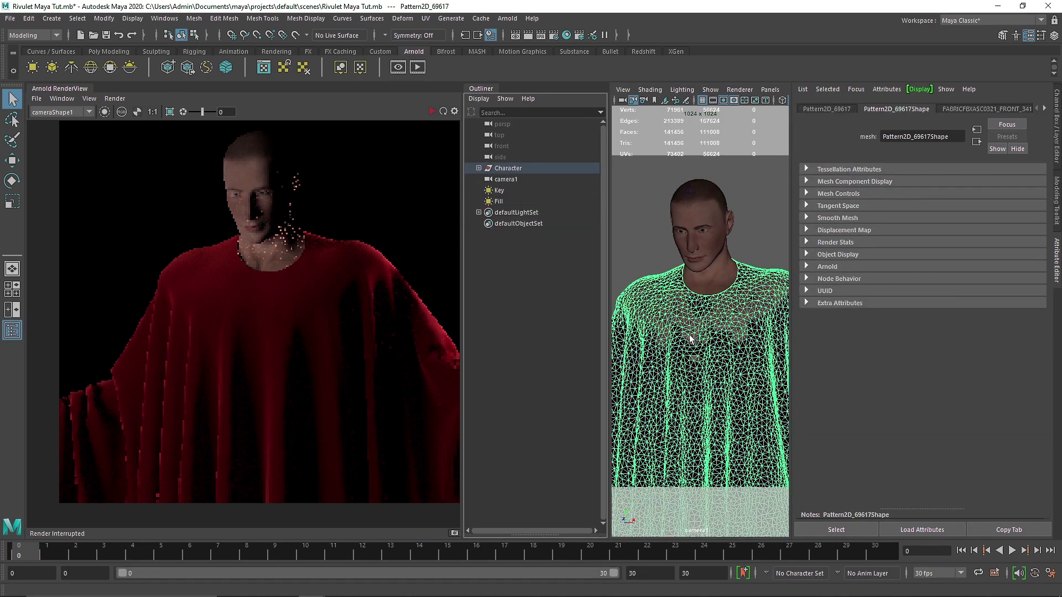
pyautogui.moveTo(691, 339); pyautogui.dragTo(780, 489, button='right')
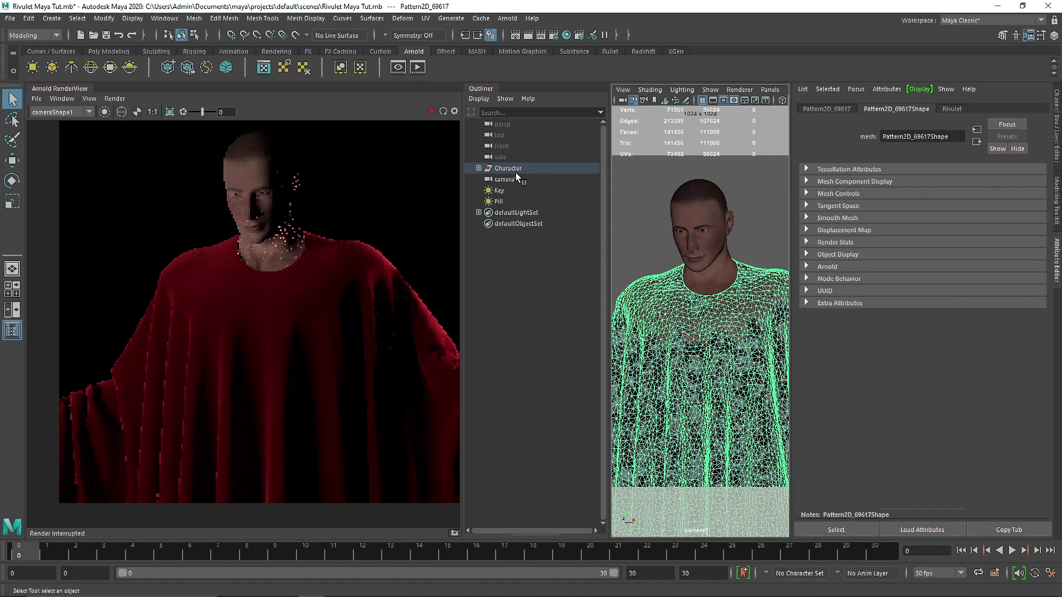
# Render the garment briefly through camera1 and fit the stopped image in the RenderView, with the Outliner collapsed
pyautogui.click(431, 111)
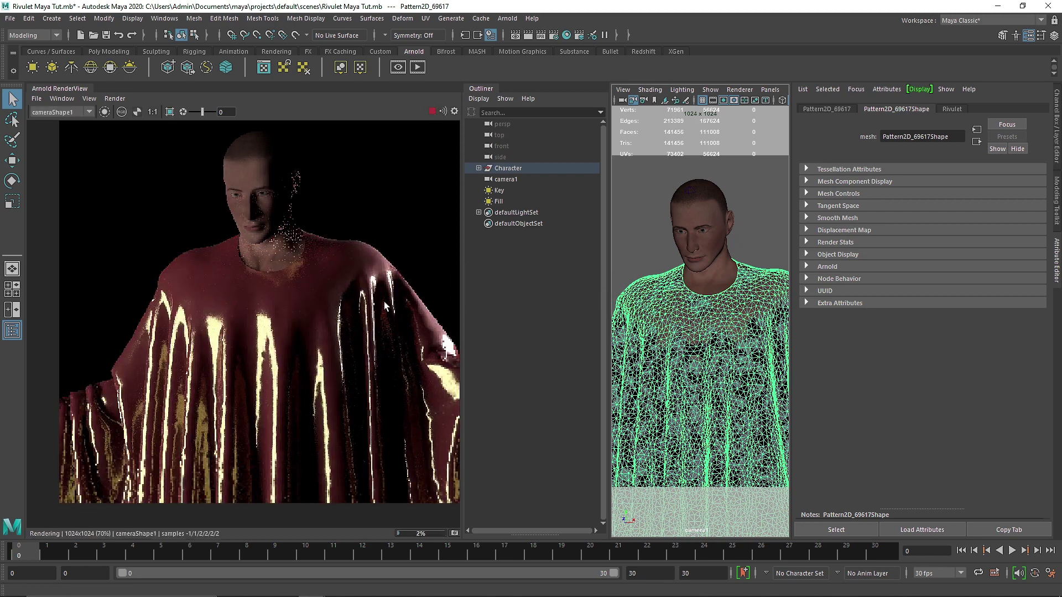
pyautogui.click(433, 113)
pyautogui.scroll(-2, 322, 330)
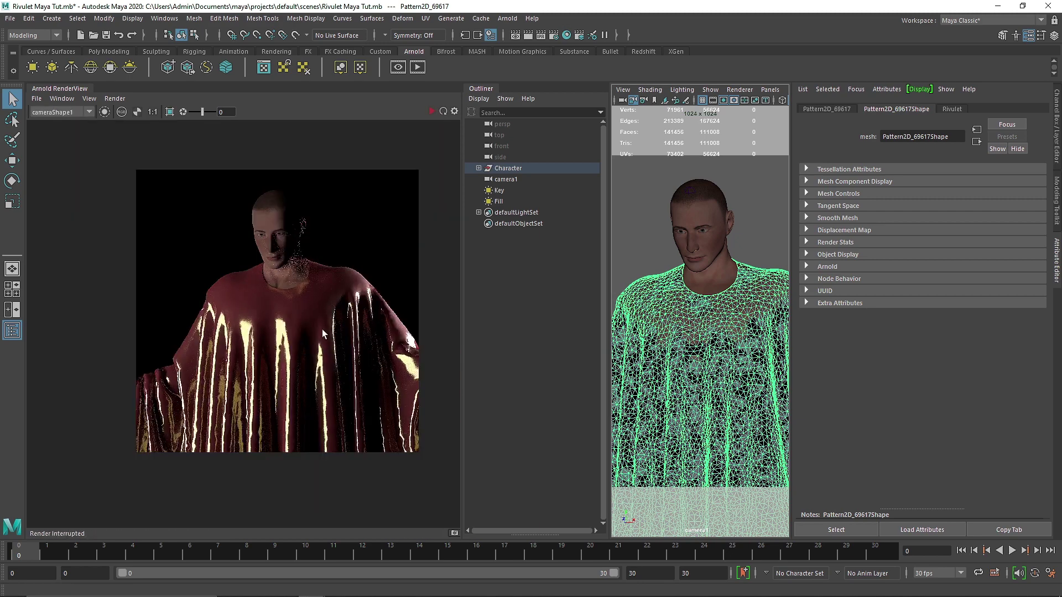
pyautogui.press('f')
pyautogui.click(486, 82)
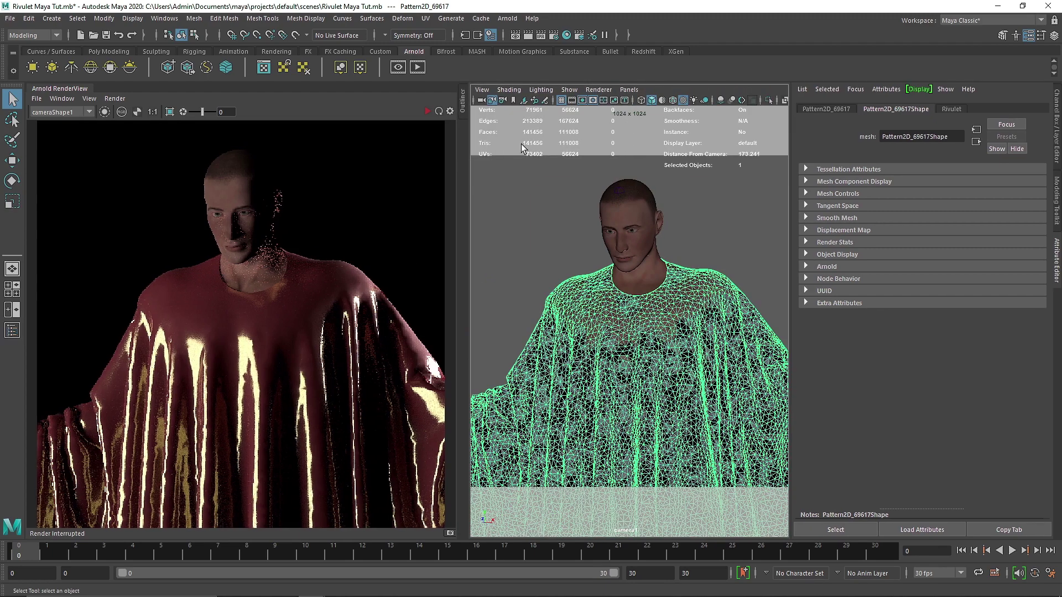
pyautogui.moveTo(471, 148); pyautogui.dragTo(456, 147)
# Switch the viewport to the persp view and start a live Arnold render from perspShape
pyautogui.click(615, 89)
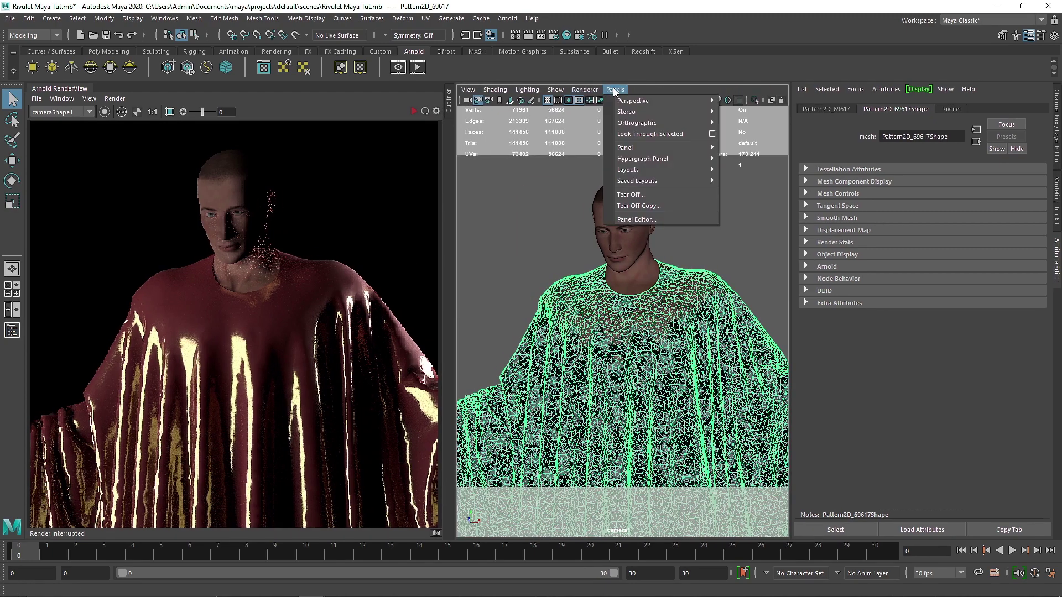
pyautogui.moveTo(684, 100)
pyautogui.click(740, 101)
pyautogui.click(56, 112)
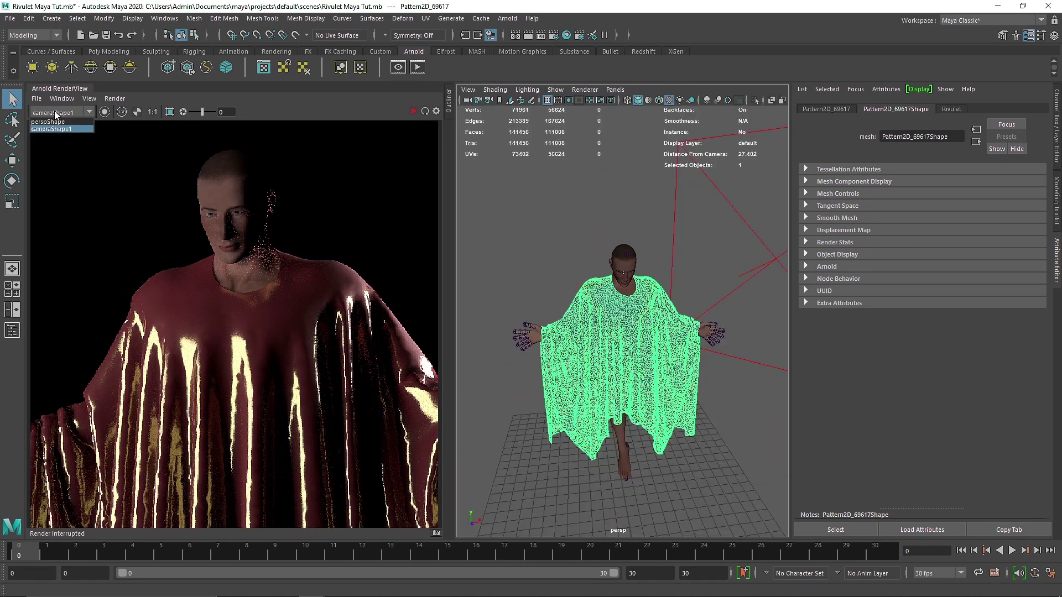
pyautogui.click(413, 112)
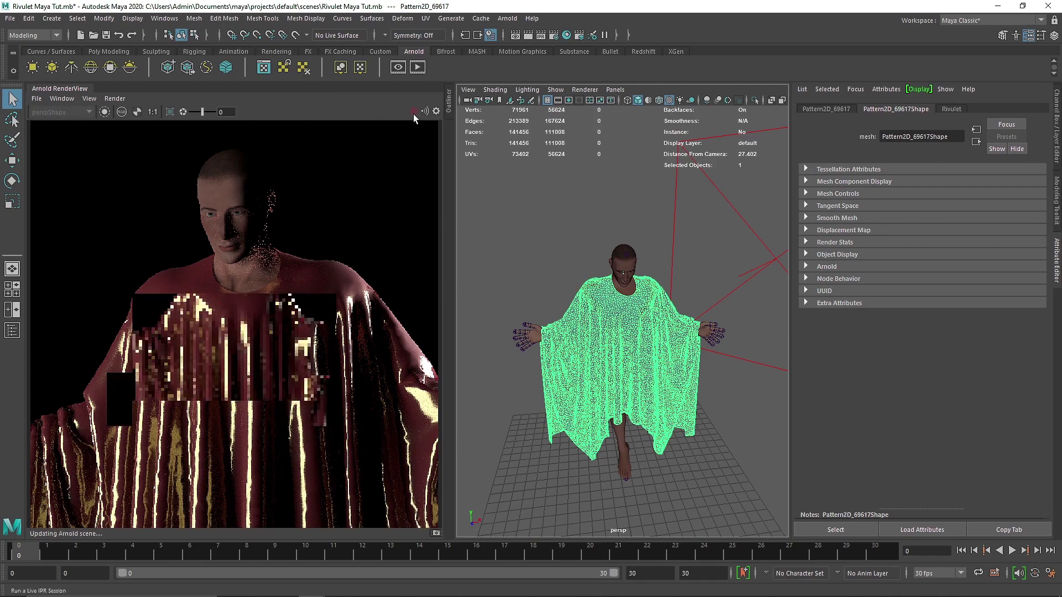
# Examine the rendered garment closer and from different angles in the persp view, and stop the render
pyautogui.keyDown('alt'); pyautogui.moveTo(614, 303); pyautogui.dragTo(632, 309); pyautogui.keyUp('alt')
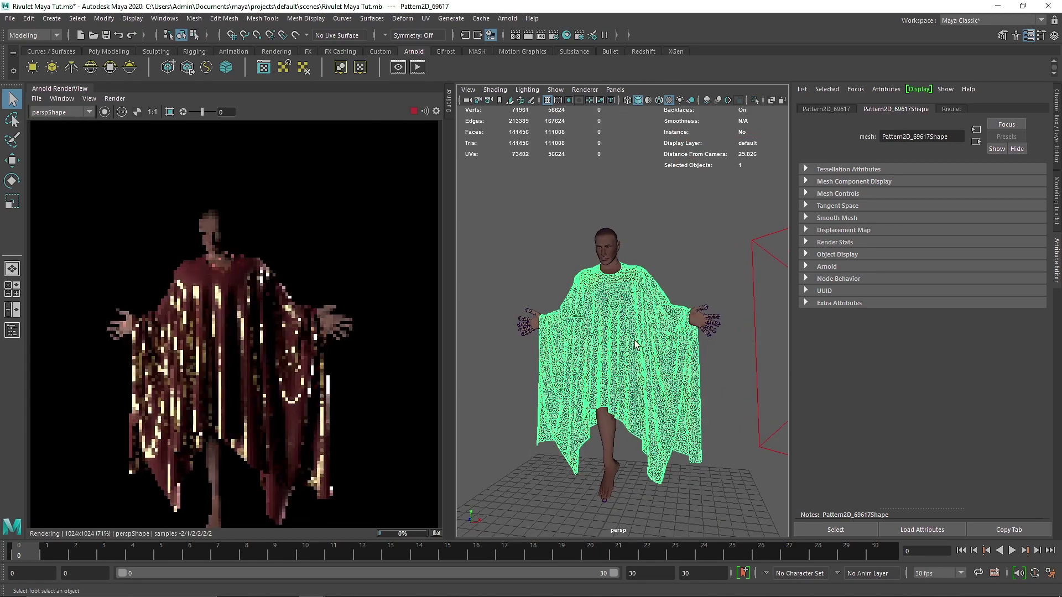
pyautogui.scroll(4, 635, 345)
pyautogui.keyDown('alt'); pyautogui.moveTo(638, 357); pyautogui.dragTo(602, 321, button='middle'); pyautogui.keyUp('alt')
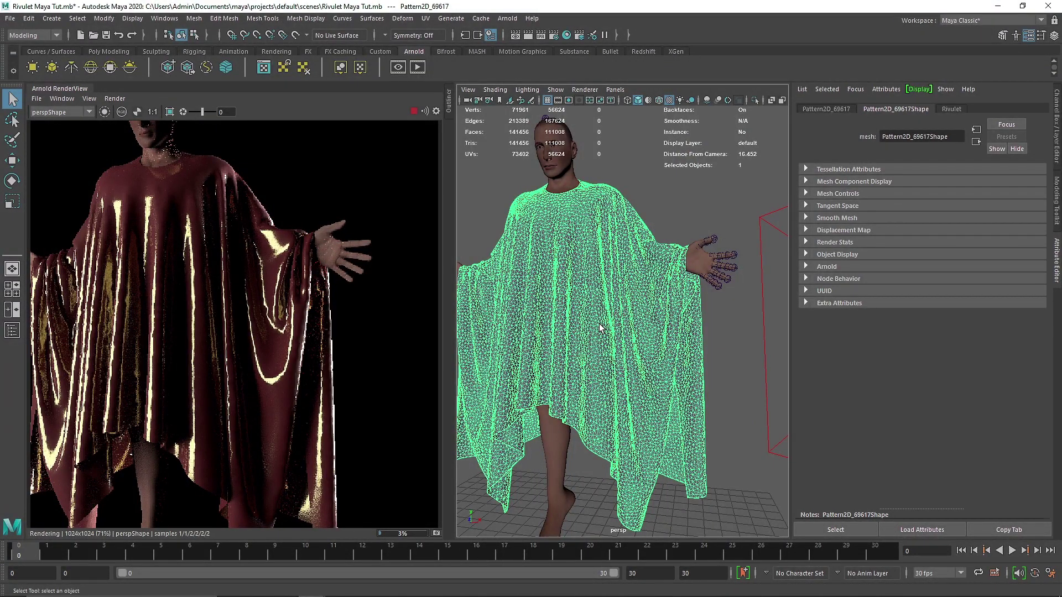
pyautogui.keyDown('alt'); pyautogui.moveTo(564, 263); pyautogui.dragTo(657, 237); pyautogui.keyUp('alt')
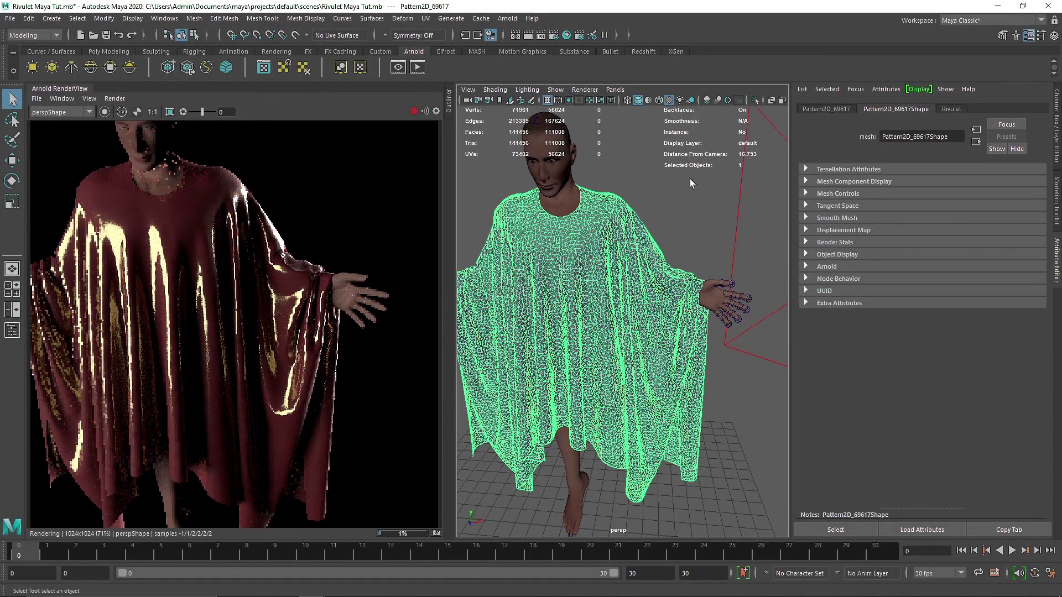
pyautogui.click(643, 197)
pyautogui.click(625, 233)
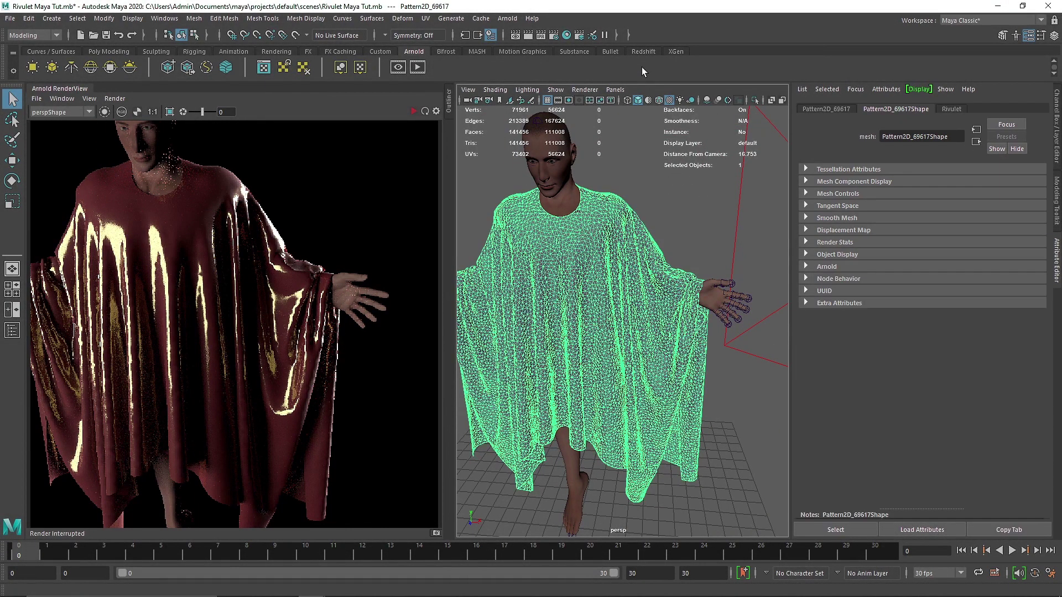
# Show the garment's Rivulet shader attributes and inspect the gold streaks near the sleeve in the render
pyautogui.click(951, 109)
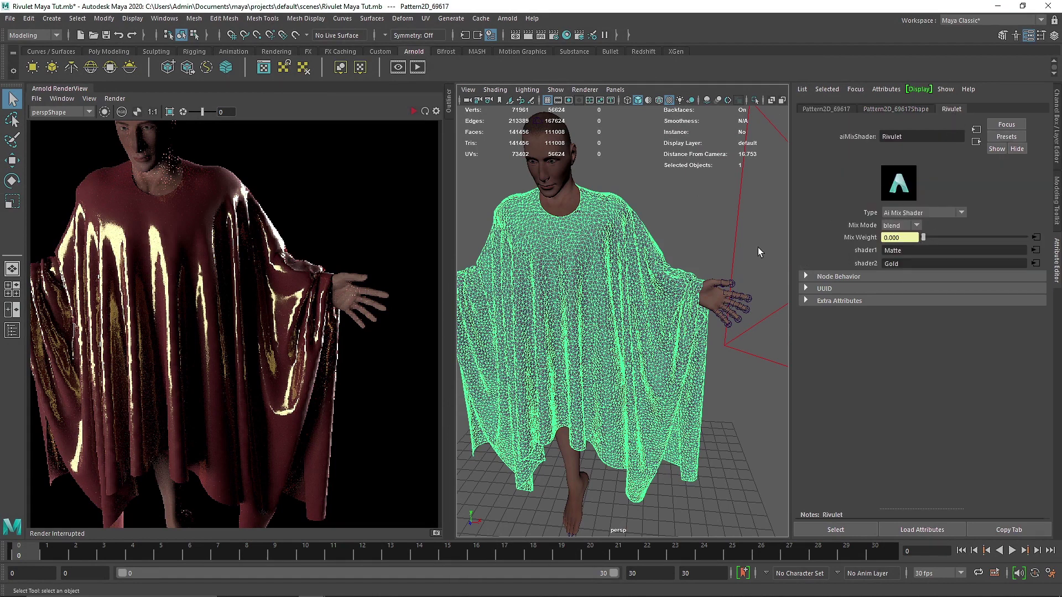
pyautogui.click(424, 19)
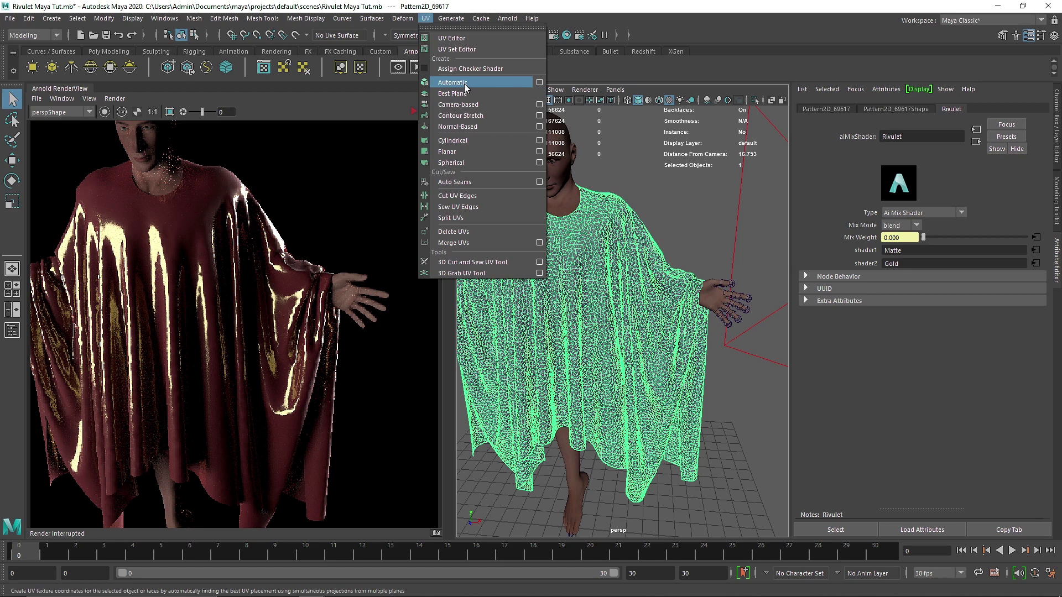
pyautogui.click(673, 111)
pyautogui.scroll(5, 286, 292)
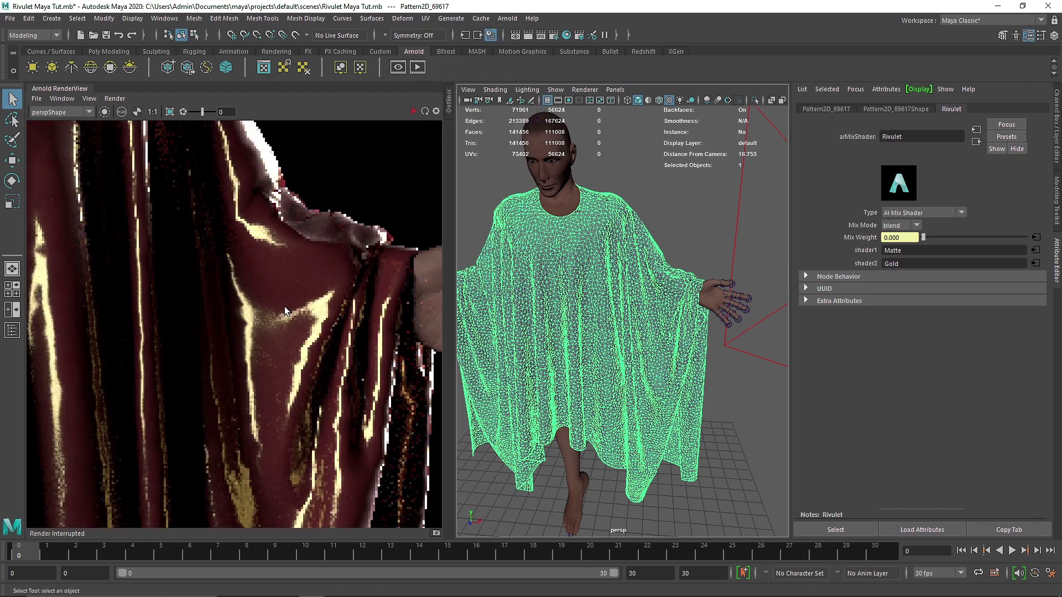
# Apply an automatic UV projection to the whole garment mesh
pyautogui.scroll(-5, 267, 339)
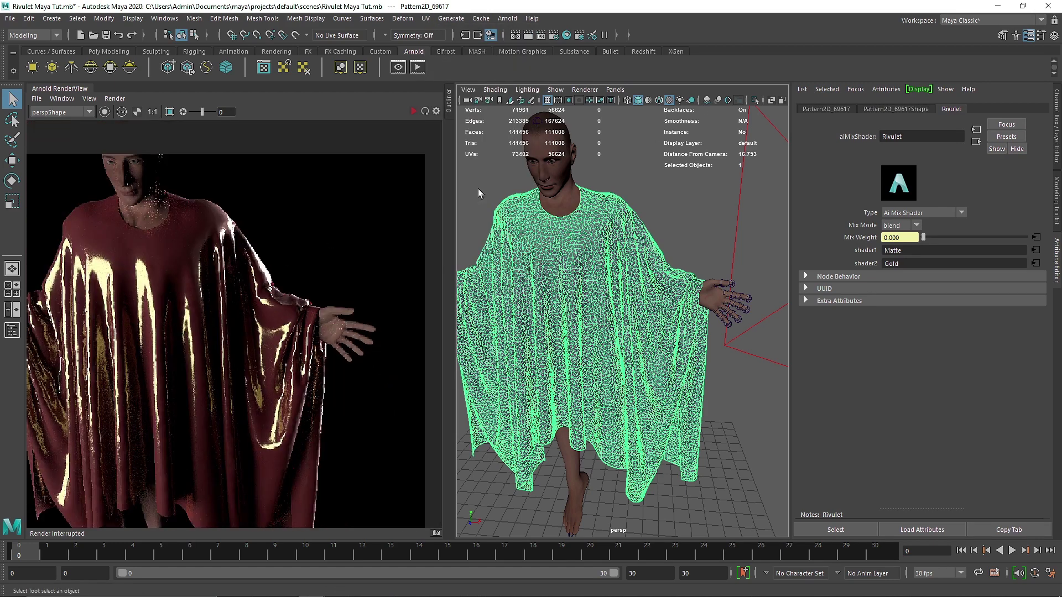
pyautogui.click(614, 145)
pyautogui.click(599, 231)
pyautogui.click(425, 18)
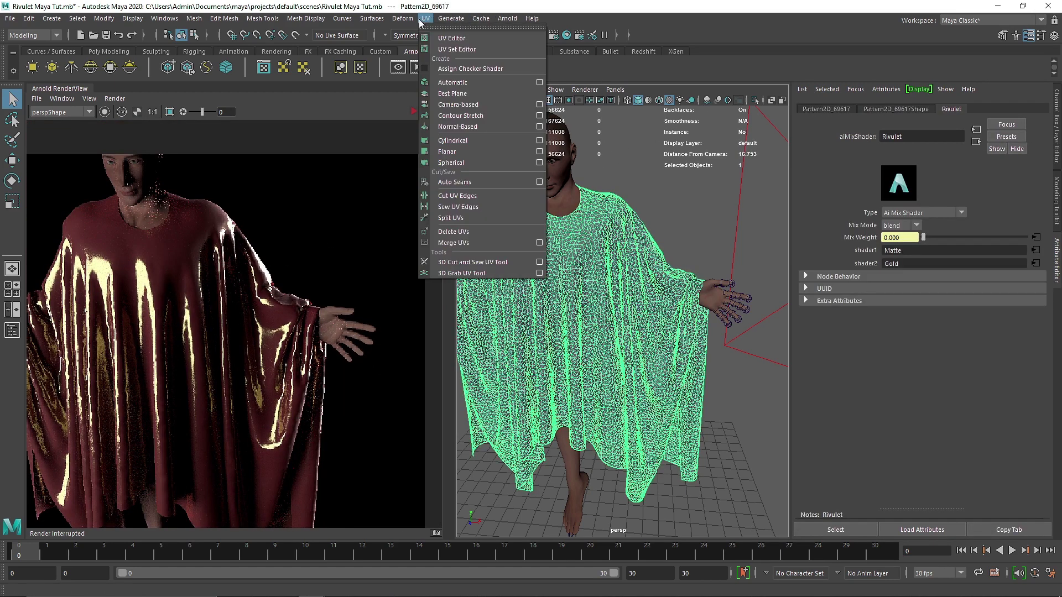
pyautogui.click(458, 84)
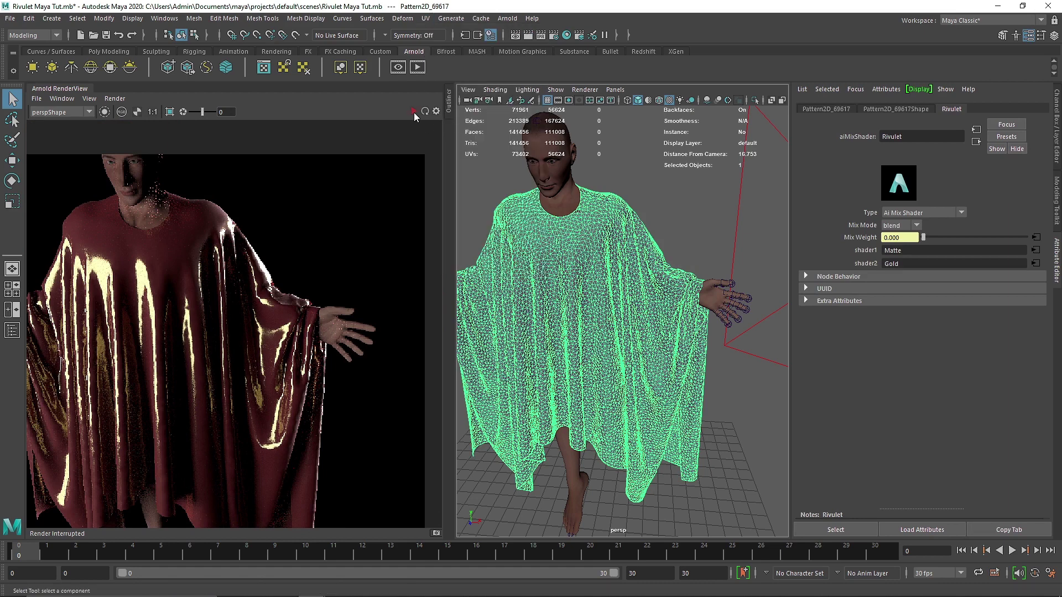
pyautogui.press('t')
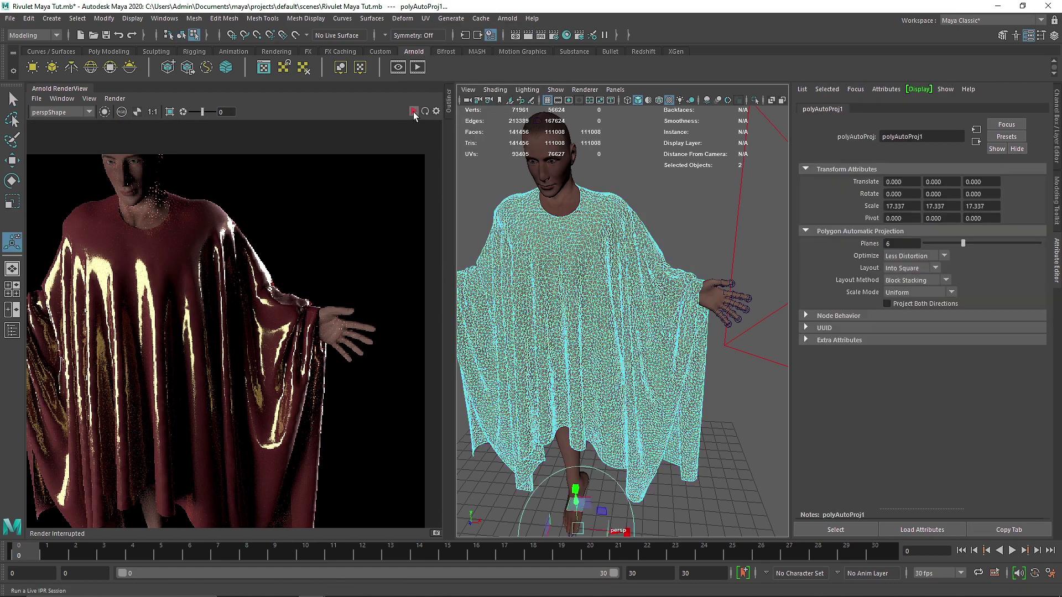
# Render the reprojected garment briefly through perspShape, stop the render, and deselect the garment in object mode
pyautogui.click(415, 114)
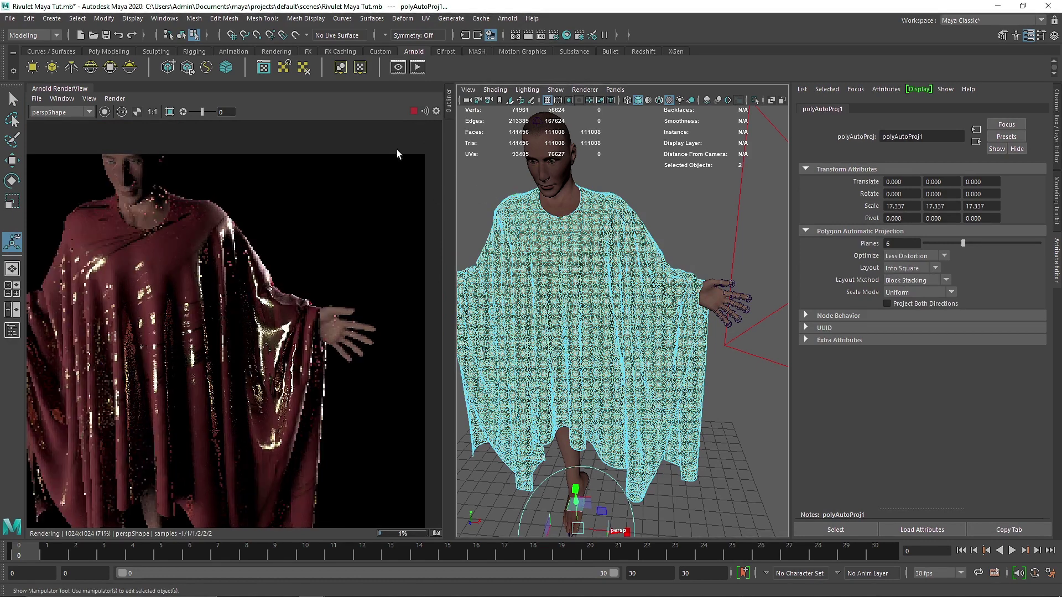
pyautogui.click(414, 111)
pyautogui.moveTo(635, 317); pyautogui.dragTo(734, 230, button='right')
pyautogui.click(639, 211)
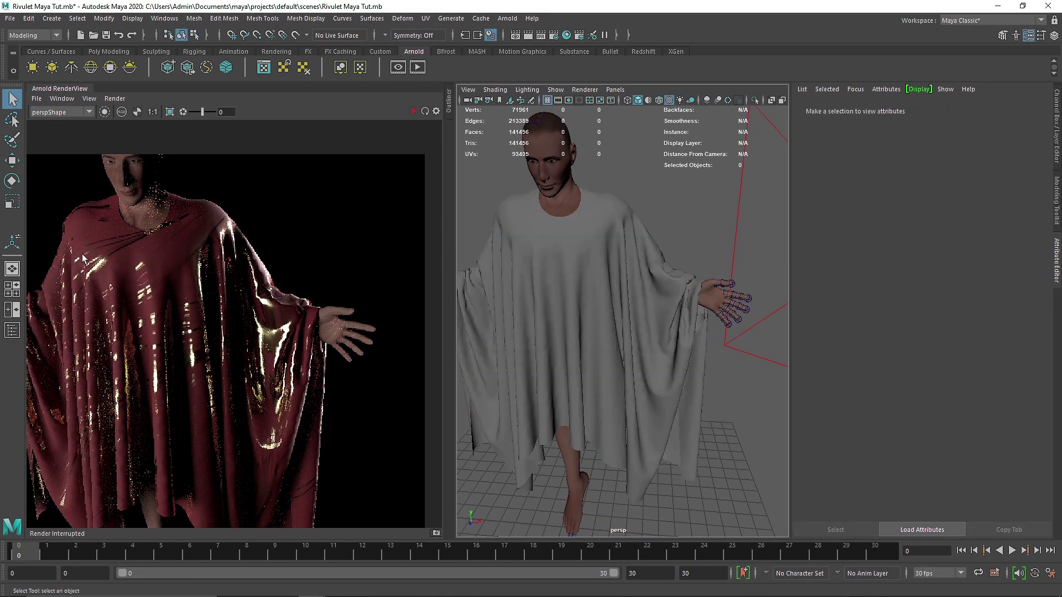
# Start a live Arnold render from perspShape and inspect the broken-up gold streaks on the garment's folds and sleeve up close
pyautogui.scroll(5, 81, 257)
pyautogui.click(414, 112)
pyautogui.scroll(5, 537, 250)
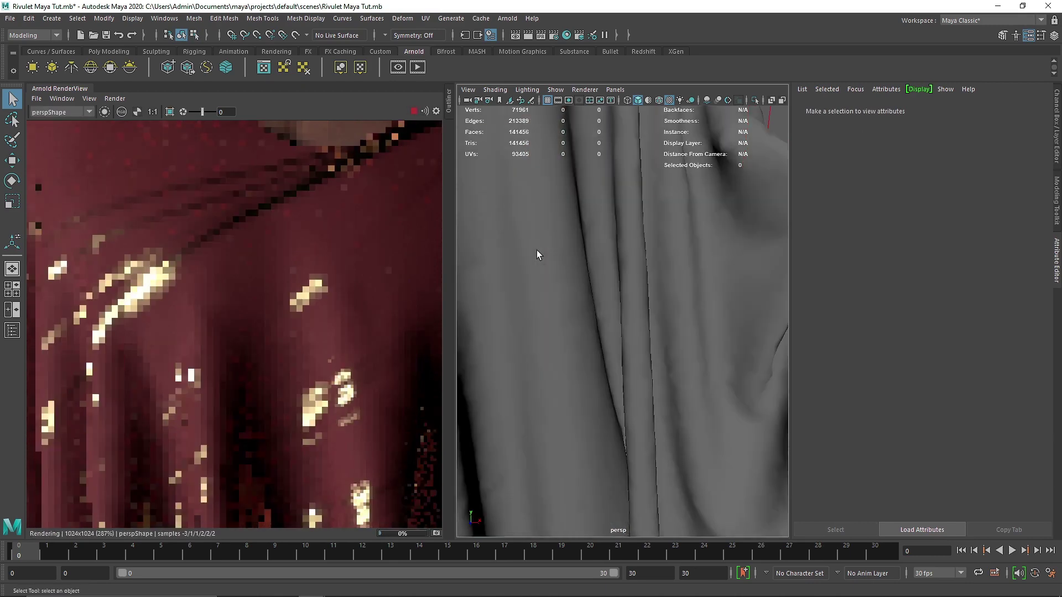
pyautogui.scroll(-5, 276, 223)
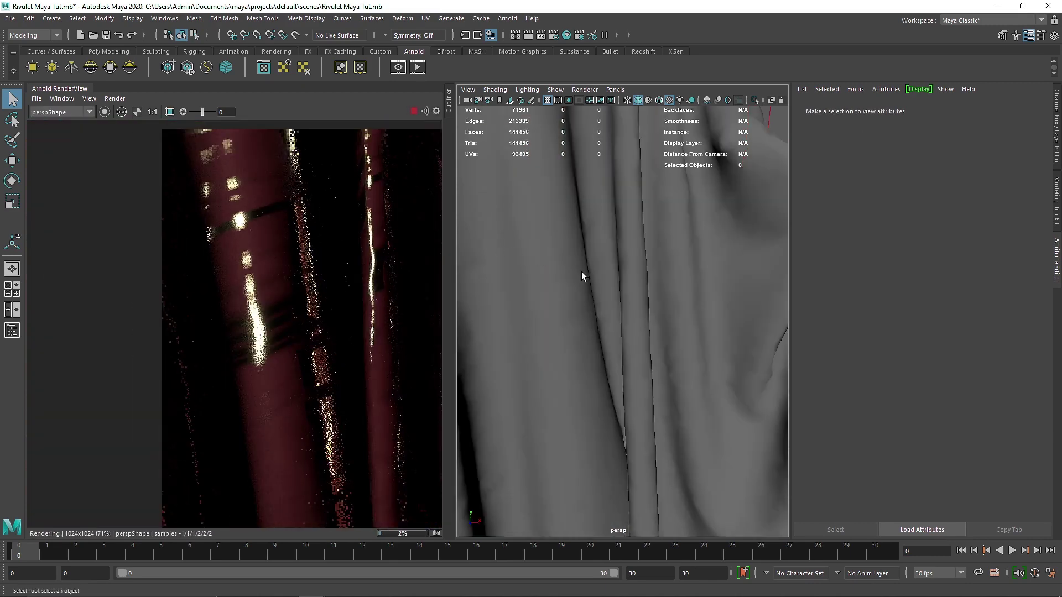
pyautogui.scroll(-5, 581, 271)
pyautogui.press('f')
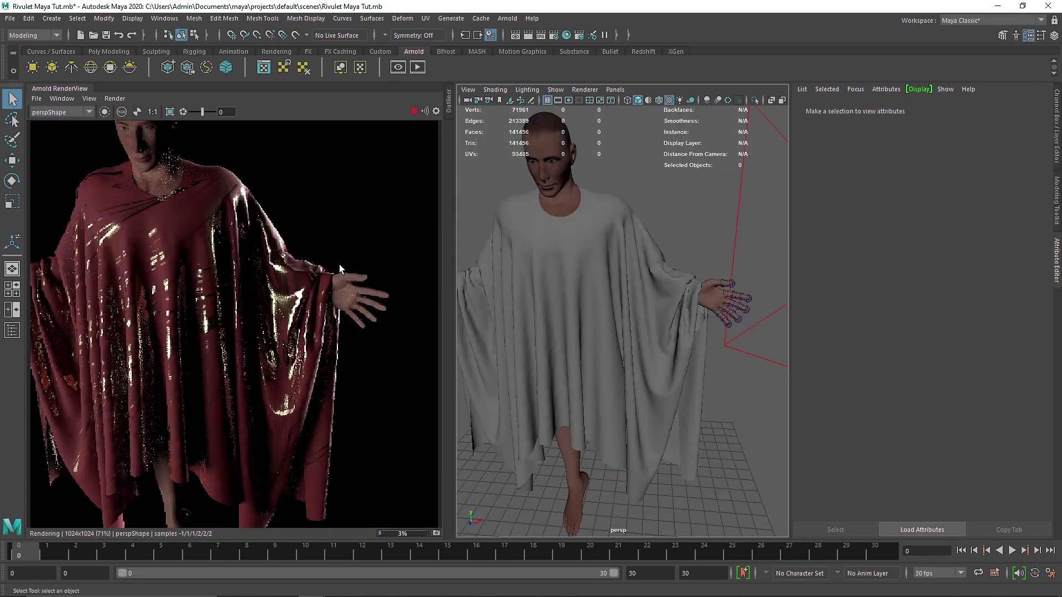
pyautogui.scroll(5, 510, 279)
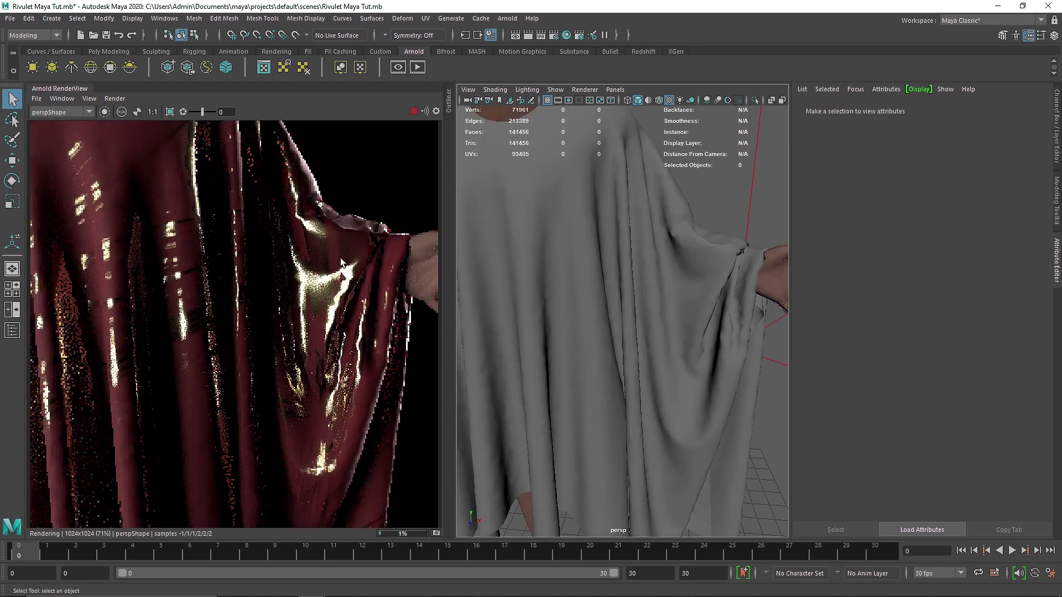
pyautogui.scroll(-1, 341, 263)
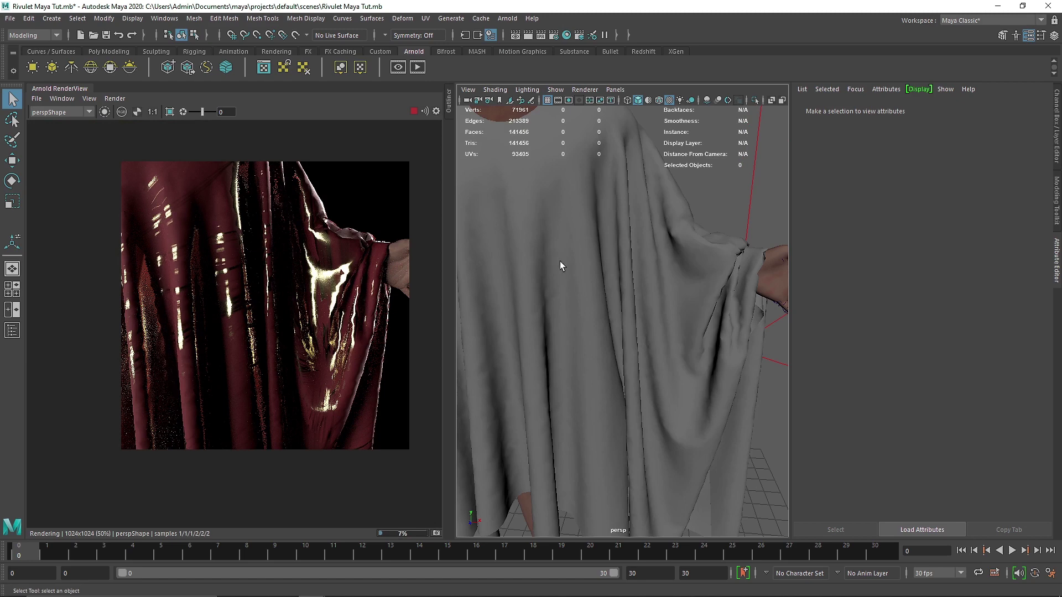
# Examine the rendered garment from the side and the front, both full-length and closer, and stop the live render
pyautogui.keyDown('alt'); pyautogui.moveTo(656, 260); pyautogui.dragTo(494, 243); pyautogui.keyUp('alt')
pyautogui.press('f')
pyautogui.keyDown('alt'); pyautogui.moveTo(636, 251); pyautogui.dragTo(410, 257); pyautogui.keyUp('alt')
pyautogui.keyDown('alt'); pyautogui.moveTo(668, 254); pyautogui.dragTo(695, 304); pyautogui.keyUp('alt')
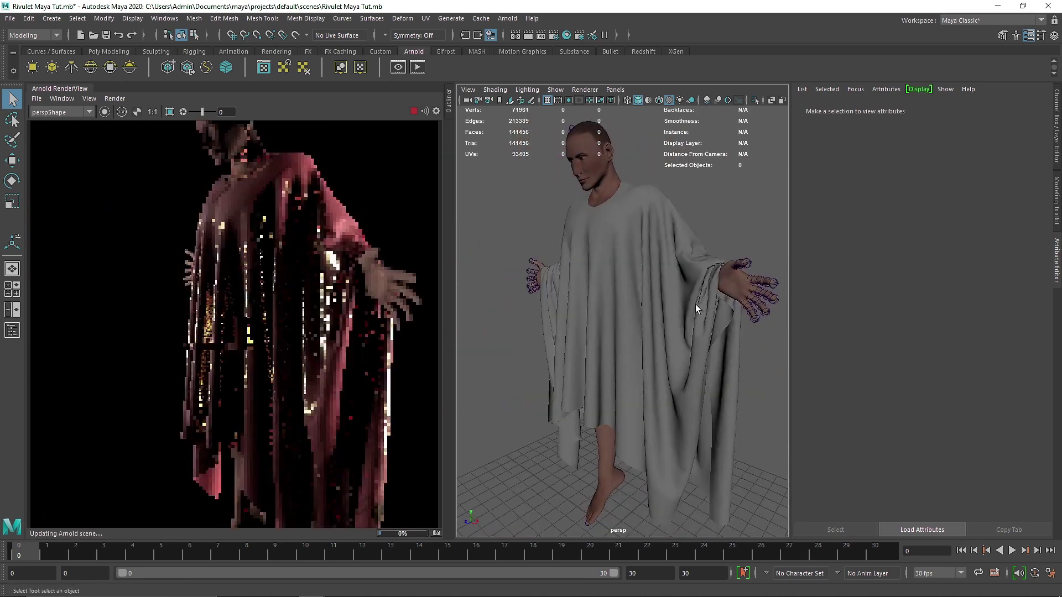
pyautogui.keyDown('alt'); pyautogui.moveTo(566, 303); pyautogui.dragTo(652, 295); pyautogui.keyUp('alt')
pyautogui.scroll(5, 592, 303)
pyautogui.scroll(-7, 652, 297)
pyautogui.moveTo(575, 293)
pyautogui.keyDown('alt'); pyautogui.mouseDown()
pyautogui.moveTo(650, 294)
pyautogui.moveTo(592, 296)
pyautogui.mouseUp(); pyautogui.keyUp('alt')
pyautogui.keyDown('alt'); pyautogui.moveTo(593, 297); pyautogui.dragTo(642, 296, button='middle'); pyautogui.keyUp('alt')
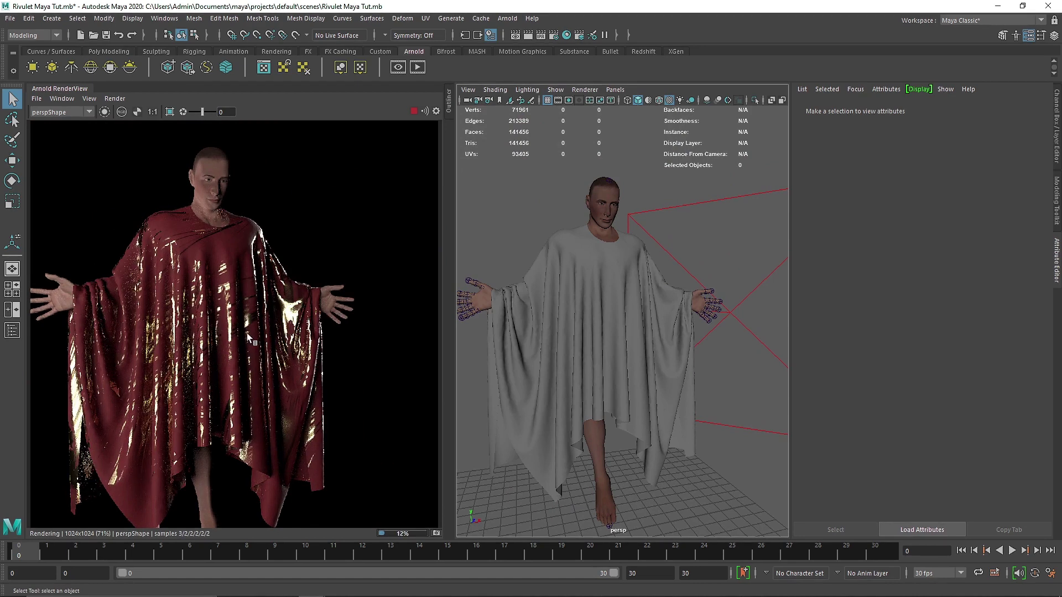
pyautogui.scroll(3, 577, 364)
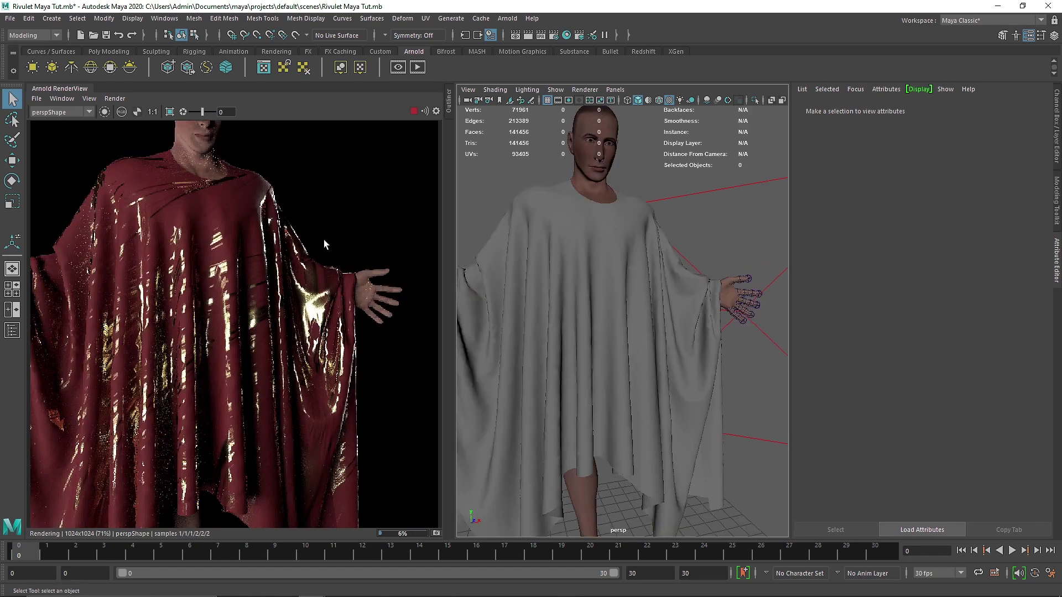
pyautogui.click(413, 112)
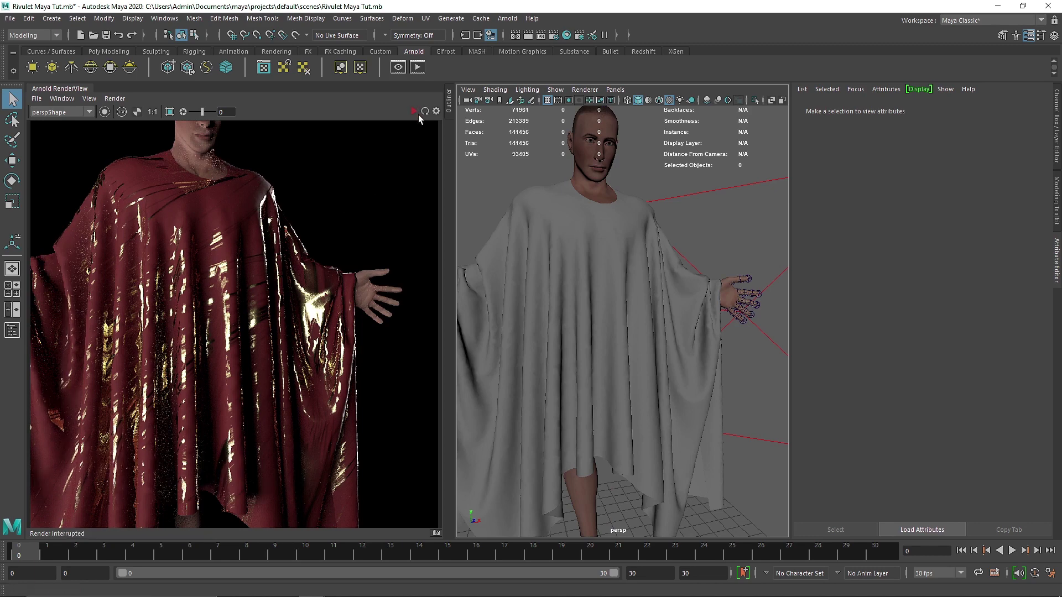
pyautogui.scroll(-2, 342, 232)
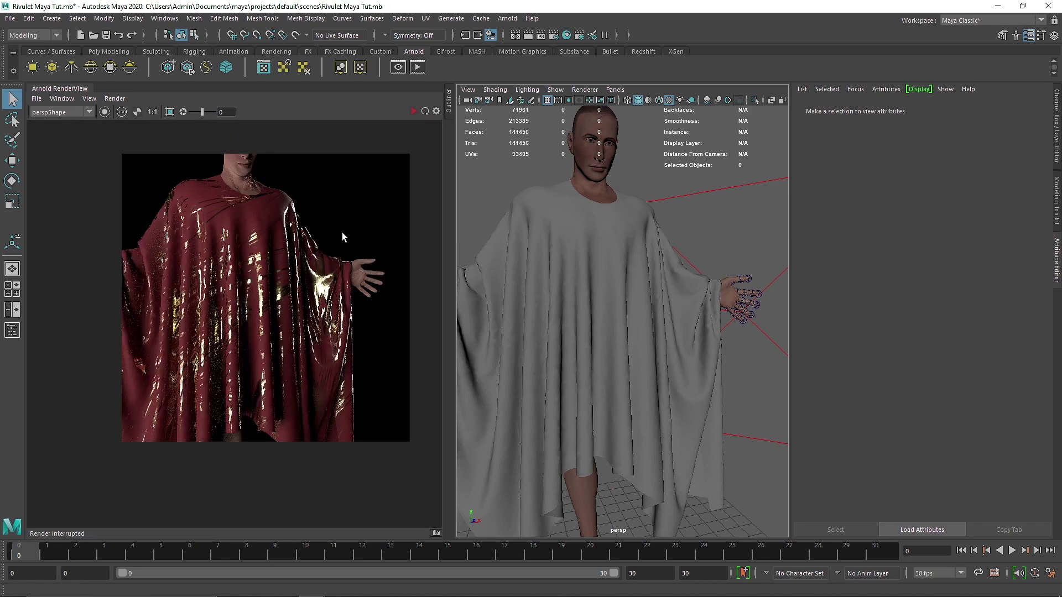
pyautogui.scroll(2, 341, 232)
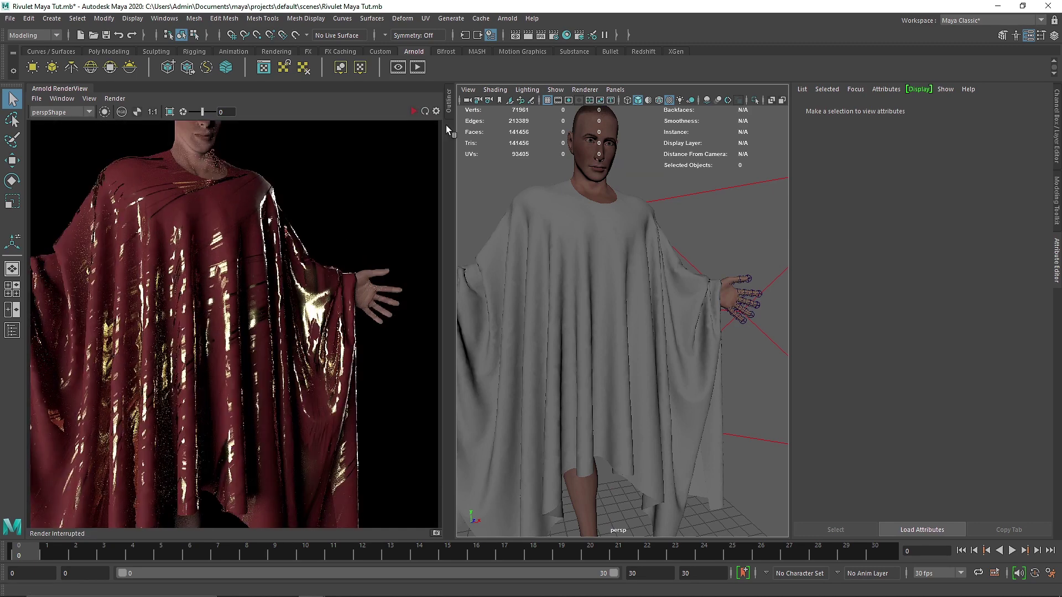
# Assign the existing Rivulet material to the character's body and start a live render from perspShape
pyautogui.click(413, 112)
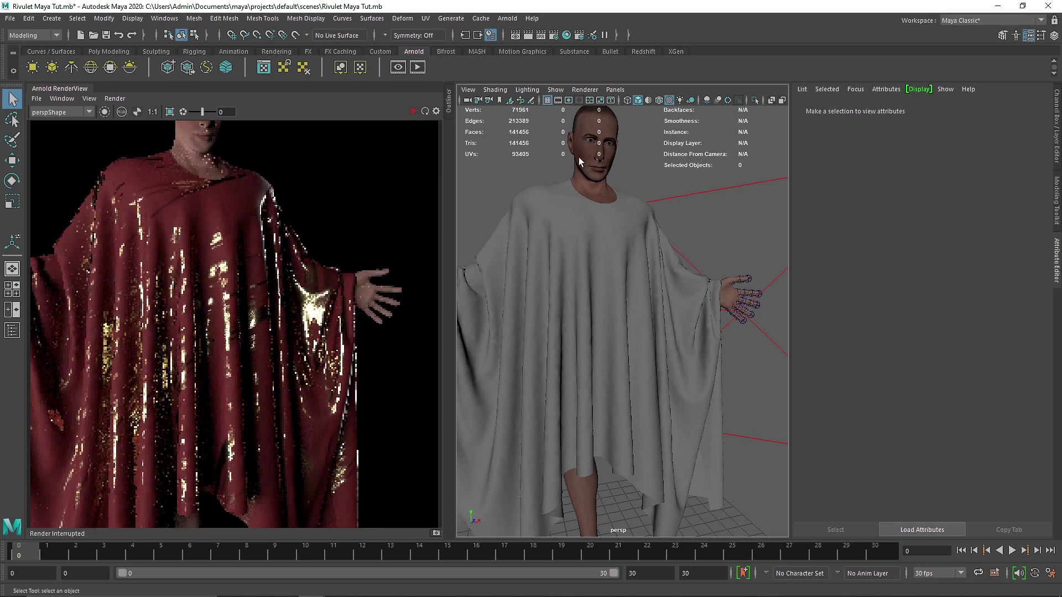
pyautogui.click(580, 161)
pyautogui.rightClick(577, 151)
pyautogui.moveTo(606, 439); pyautogui.dragTo(641, 442, button='right')
pyautogui.click(413, 111)
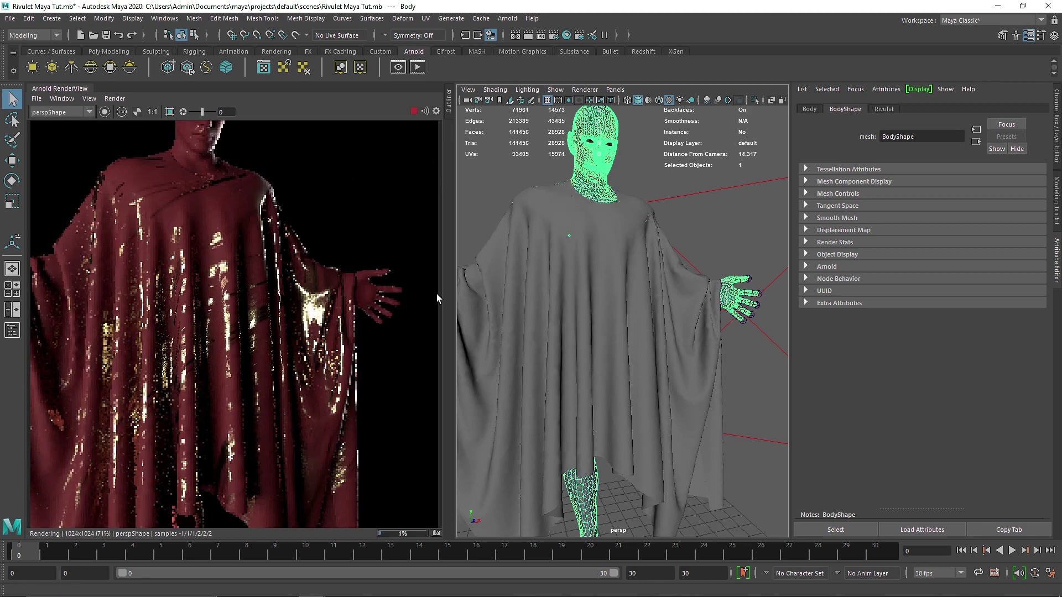
# Examine the Rivulet material on the character's head and face in the live render
pyautogui.keyDown('alt'); pyautogui.moveTo(510, 243); pyautogui.dragTo(519, 287); pyautogui.keyUp('alt')
pyautogui.keyDown('alt'); pyautogui.moveTo(519, 287); pyautogui.dragTo(518, 367, button='middle'); pyautogui.keyUp('alt')
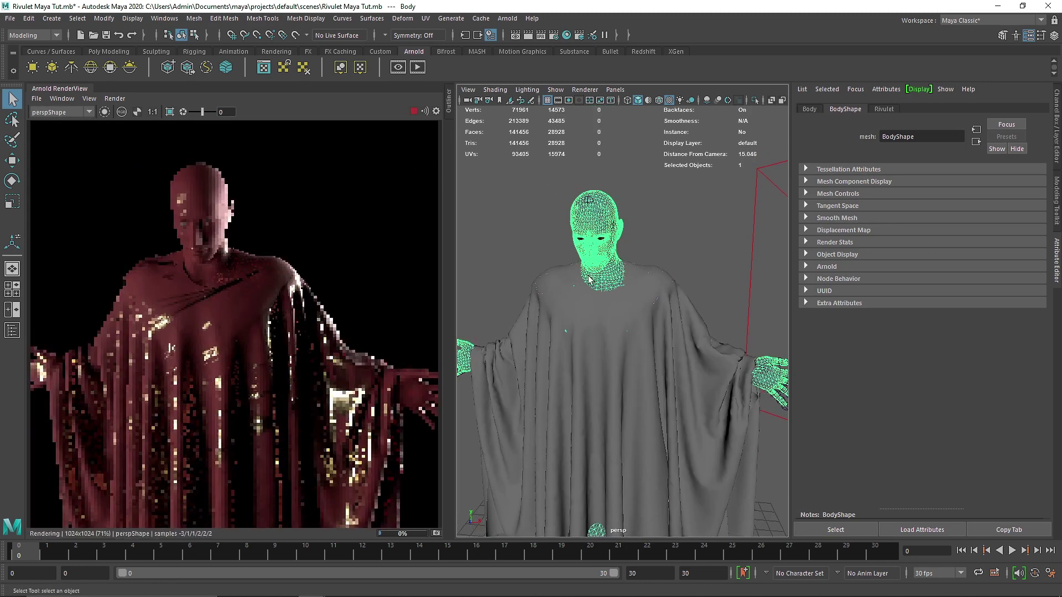
pyautogui.scroll(5, 586, 262)
pyautogui.keyDown('alt'); pyautogui.moveTo(576, 258); pyautogui.dragTo(517, 311); pyautogui.keyUp('alt')
pyautogui.scroll(-1, 297, 313)
pyautogui.scroll(-4, 518, 311)
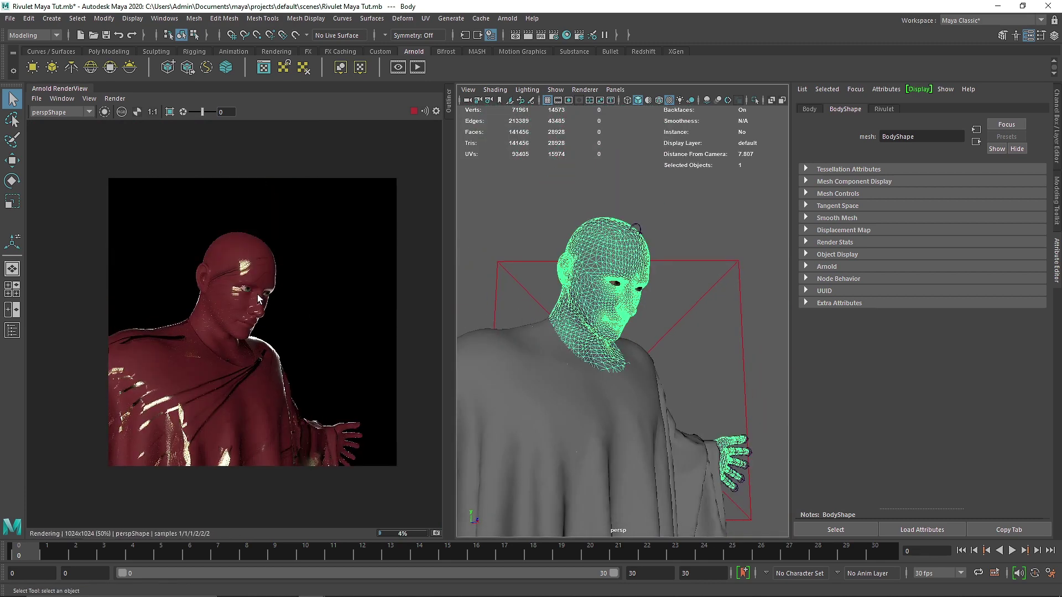
pyautogui.scroll(2, 234, 271)
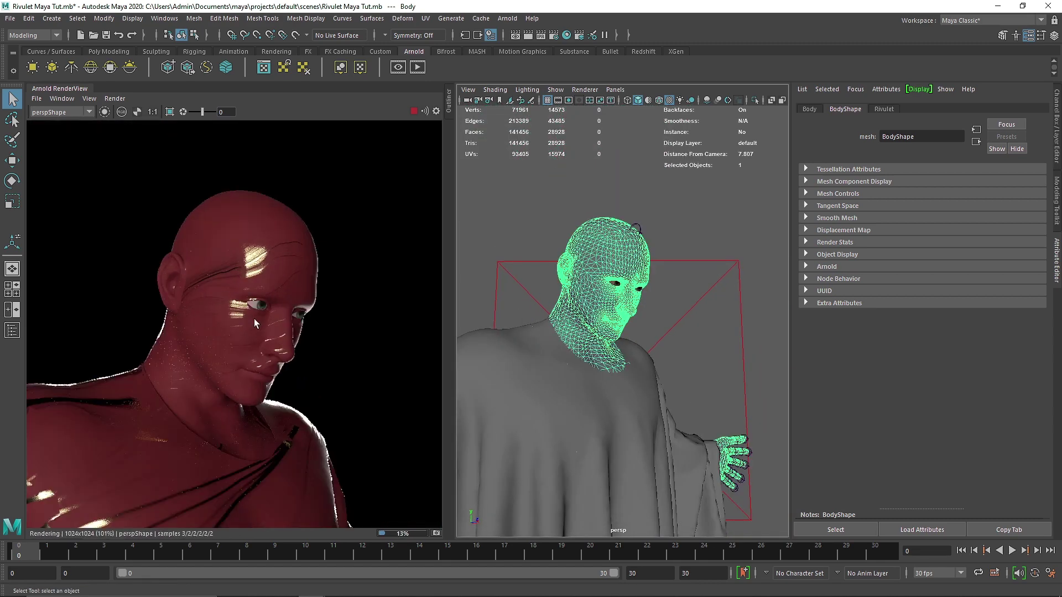
# Examine the shaded character from the opposite side and from behind the head, and stop the render
pyautogui.keyDown('alt'); pyautogui.moveTo(645, 401); pyautogui.dragTo(512, 387); pyautogui.keyUp('alt')
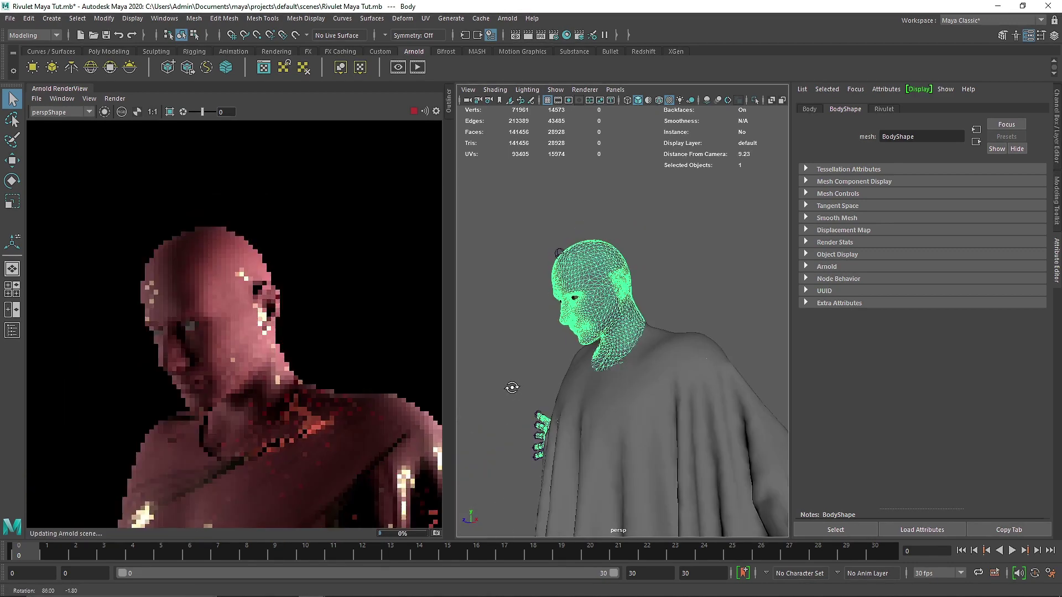
pyautogui.keyDown('alt'); pyautogui.moveTo(561, 313); pyautogui.dragTo(536, 188, button='middle'); pyautogui.keyUp('alt')
pyautogui.scroll(-5, 579, 361)
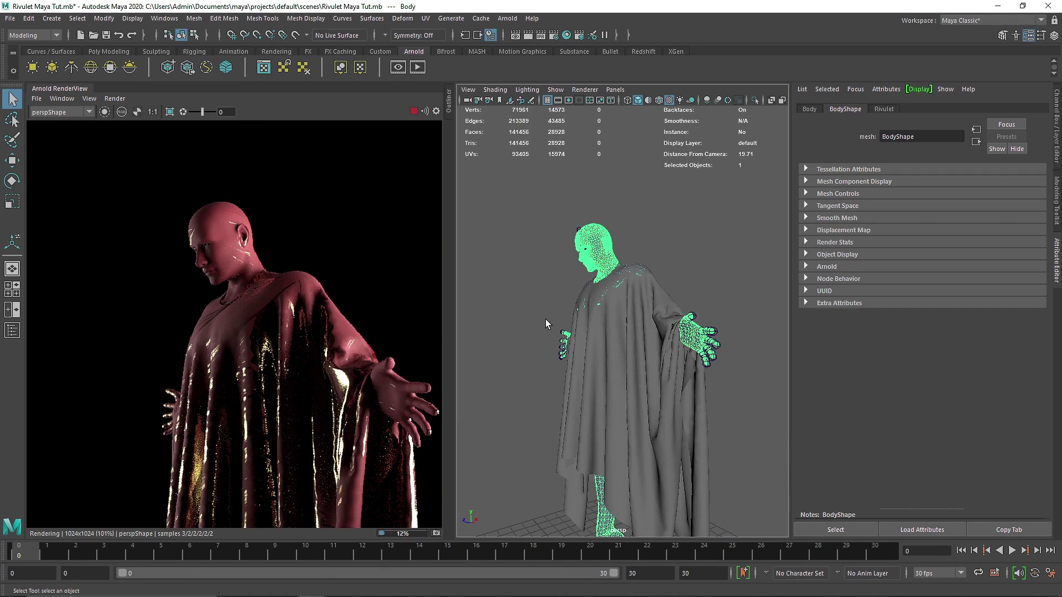
pyautogui.keyDown('alt'); pyautogui.moveTo(638, 307); pyautogui.dragTo(600, 330); pyautogui.keyUp('alt')
pyautogui.scroll(3, 632, 237)
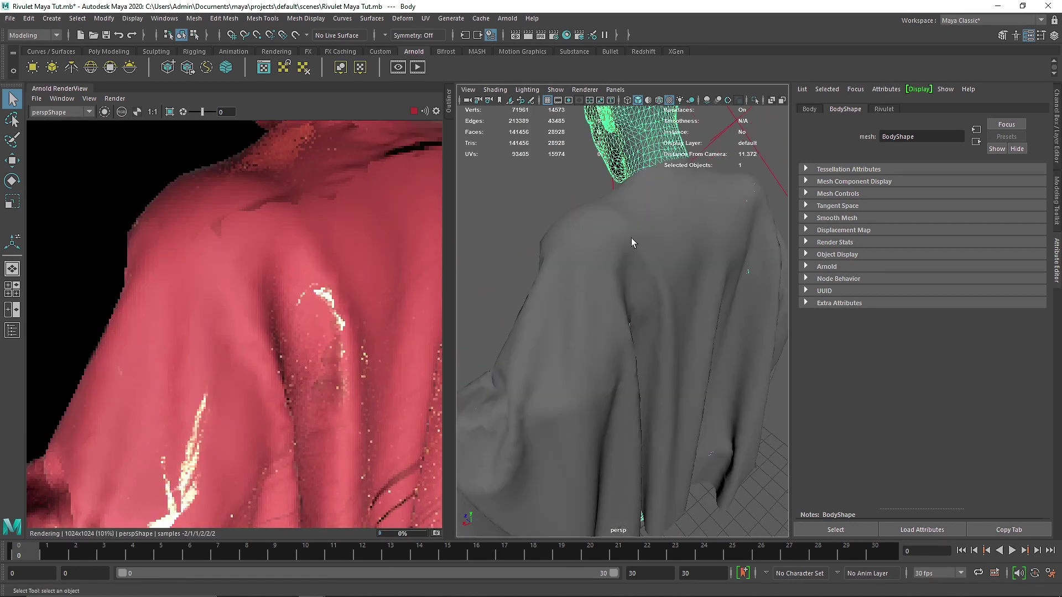
pyautogui.scroll(-1, 605, 360)
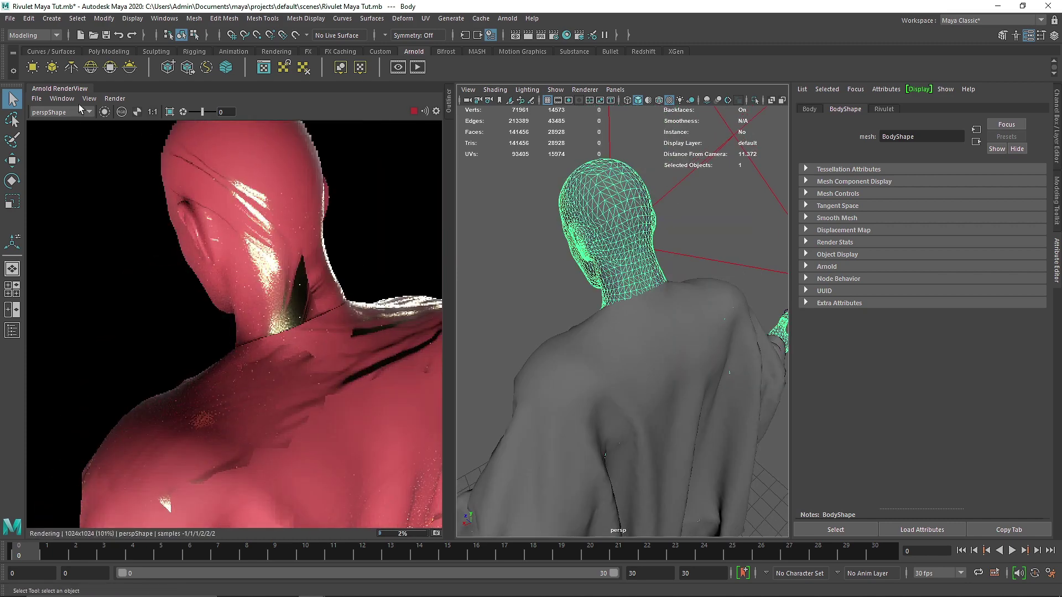
pyautogui.click(412, 112)
# Delete the Character group from the scene using the Outliner
pyautogui.scroll(-4, 549, 316)
pyautogui.keyDown('alt'); pyautogui.moveTo(549, 316); pyautogui.dragTo(640, 332); pyautogui.keyUp('alt')
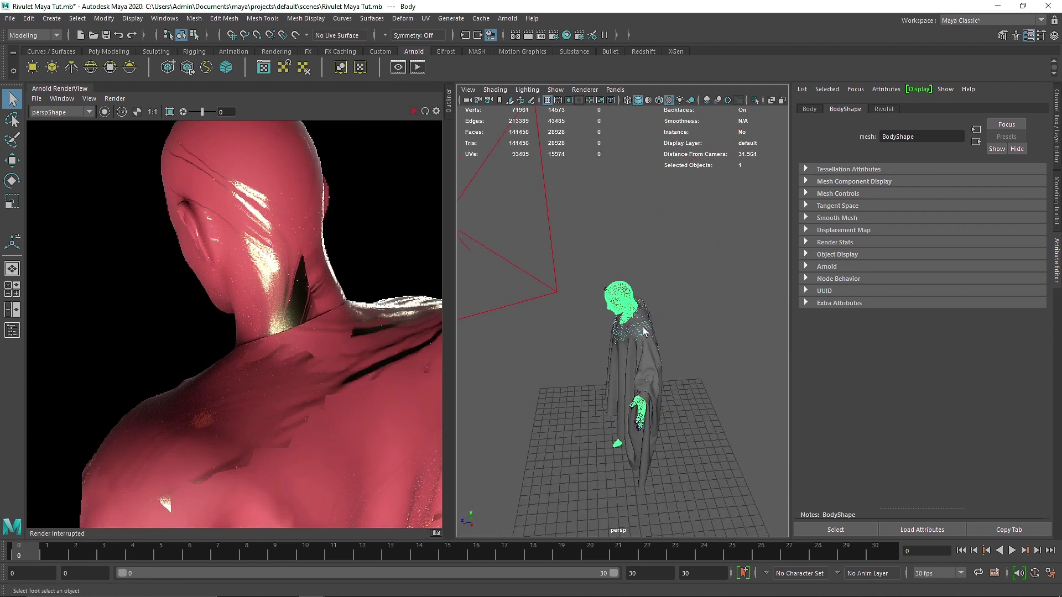
pyautogui.click(640, 332)
pyautogui.click(450, 107)
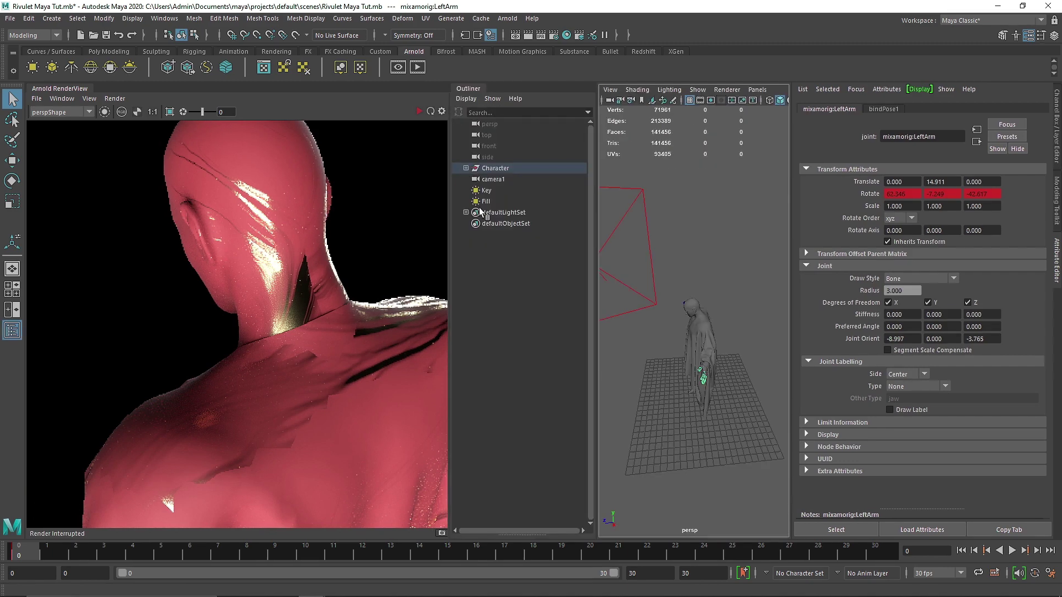
pyautogui.click(496, 169)
pyautogui.press('Delete')
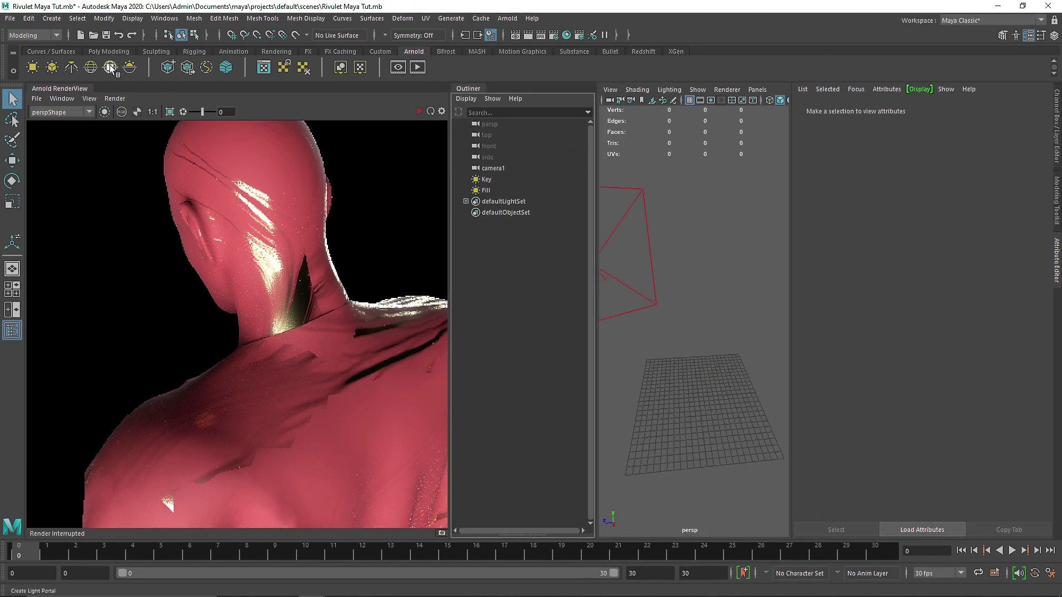
# Create a polygon sphere at the origin and frame it in the persp view
pyautogui.click(109, 51)
pyautogui.click(32, 67)
pyautogui.press('f')
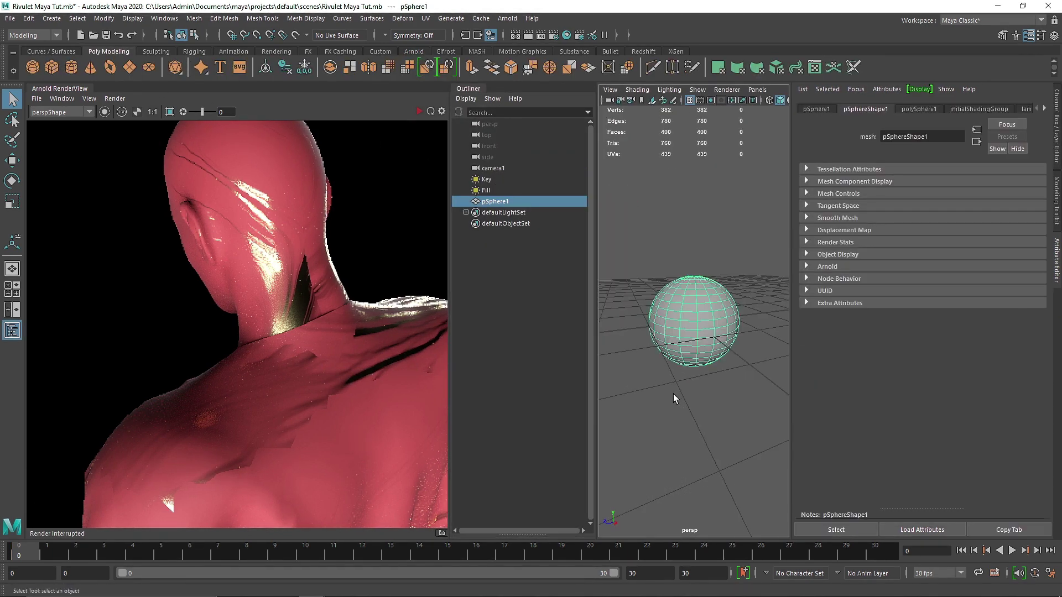
# Scale the sphere up uniformly and raise it about 17.6 units along Y above the grid
pyautogui.press('r')
pyautogui.moveTo(693, 322); pyautogui.dragTo(741, 323)
pyautogui.scroll(-10, 741, 356)
pyautogui.press('w')
pyautogui.moveTo(694, 289); pyautogui.dragTo(702, 230)
pyautogui.press('f')
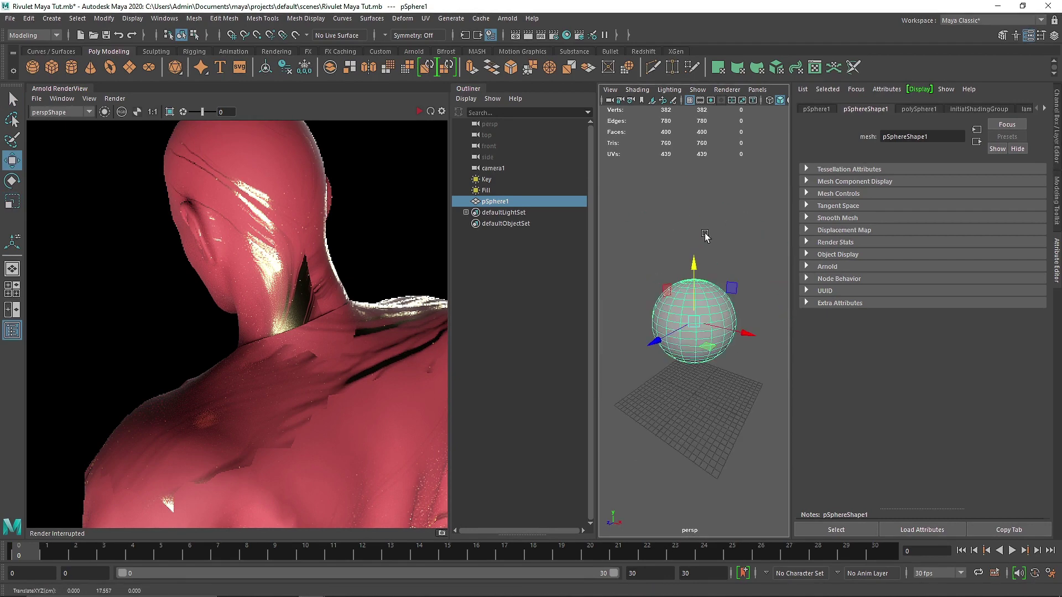
# Assign the existing Rivulet material to the sphere and start a live Arnold render from perspShape
pyautogui.moveTo(691, 295); pyautogui.dragTo(692, 305, button='right')
pyautogui.moveTo(692, 586)
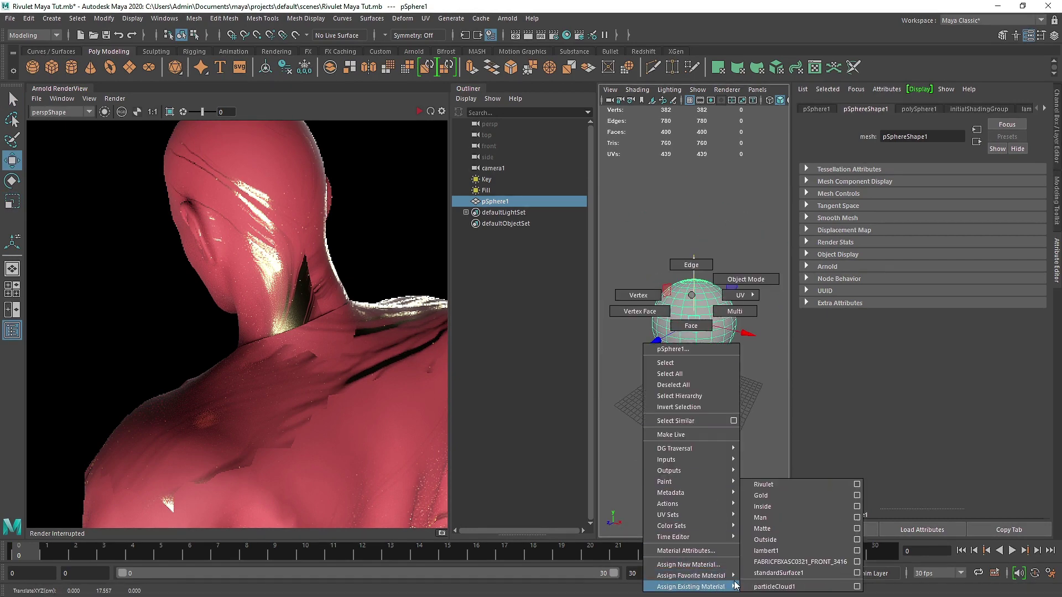
pyautogui.click(778, 485)
pyautogui.click(419, 111)
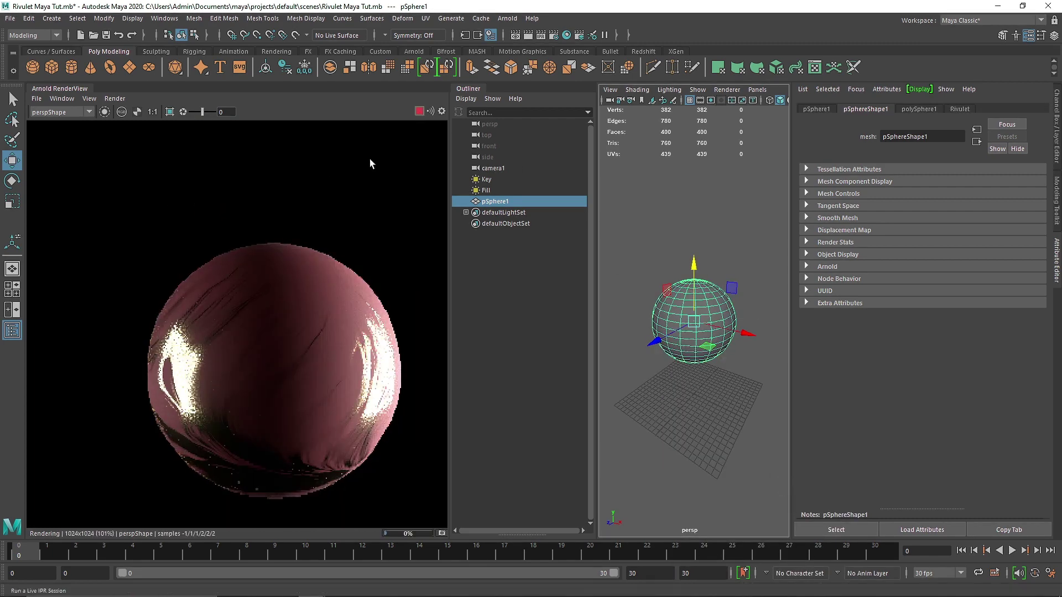
# Examine the Rivulet material on the rendered sphere from different angles
pyautogui.click(573, 326)
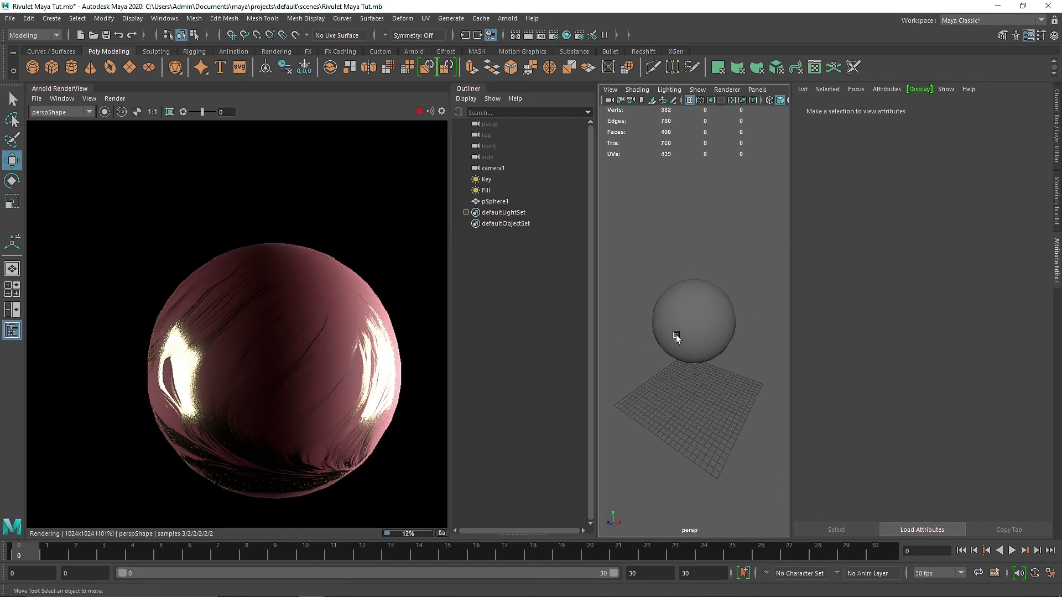
pyautogui.click(680, 359)
pyautogui.keyDown('alt'); pyautogui.moveTo(679, 362); pyautogui.dragTo(790, 400); pyautogui.keyUp('alt')
pyautogui.keyDown('alt'); pyautogui.moveTo(702, 398); pyautogui.dragTo(782, 396); pyautogui.keyUp('alt')
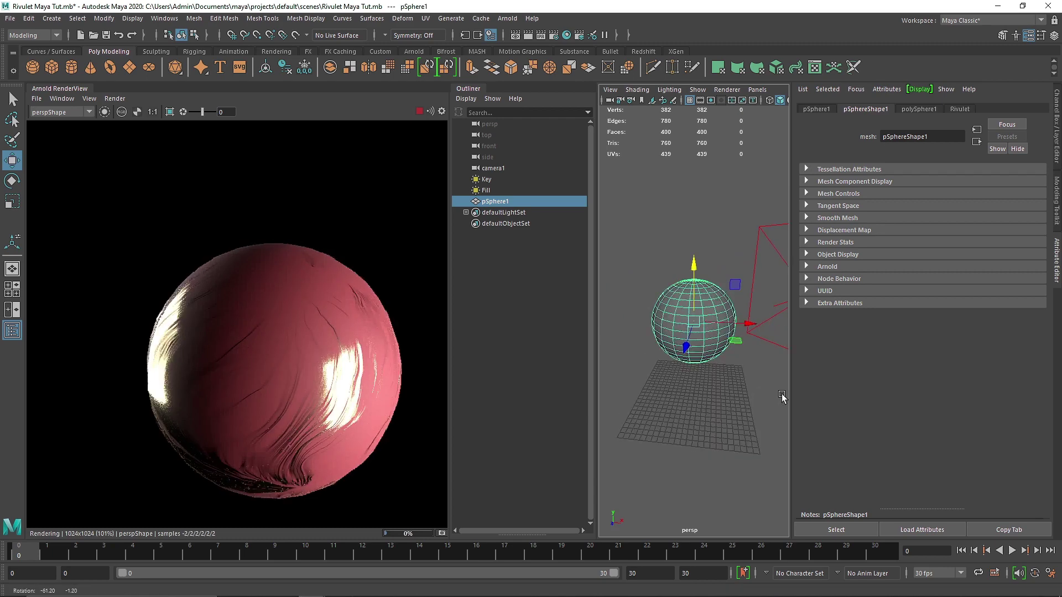
# Replace the settings of the Gold shader in the sphere's Rivulet mix with the Jade preset
pyautogui.press('f')
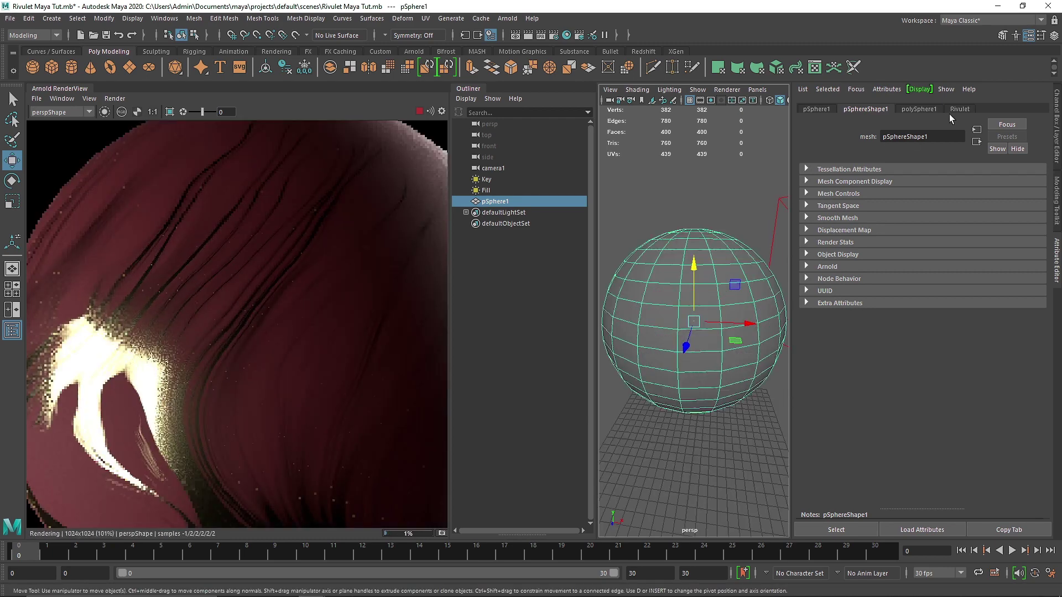
pyautogui.click(958, 110)
pyautogui.click(1035, 263)
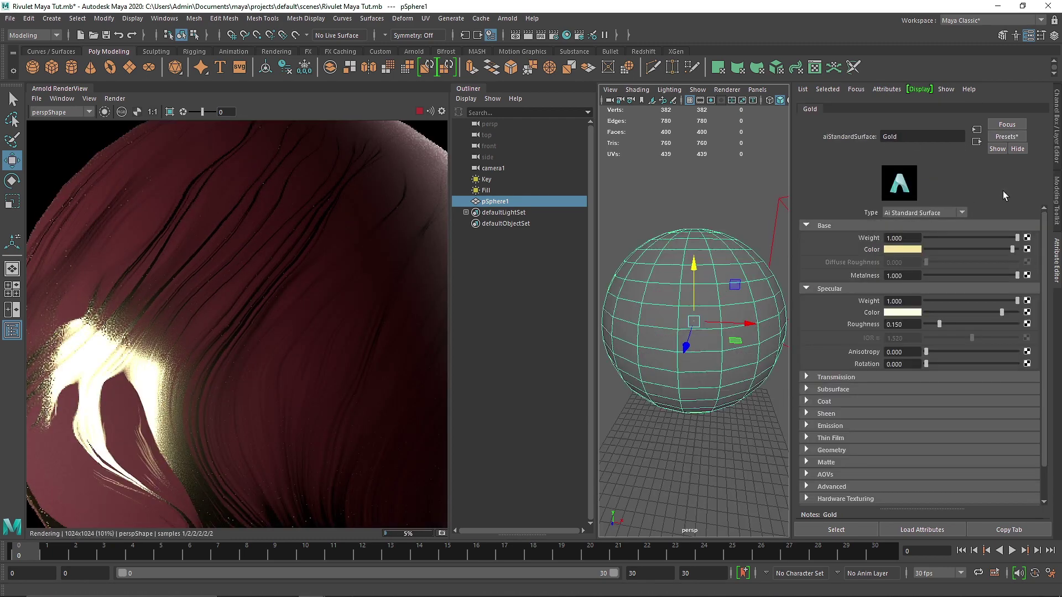
pyautogui.click(1002, 136)
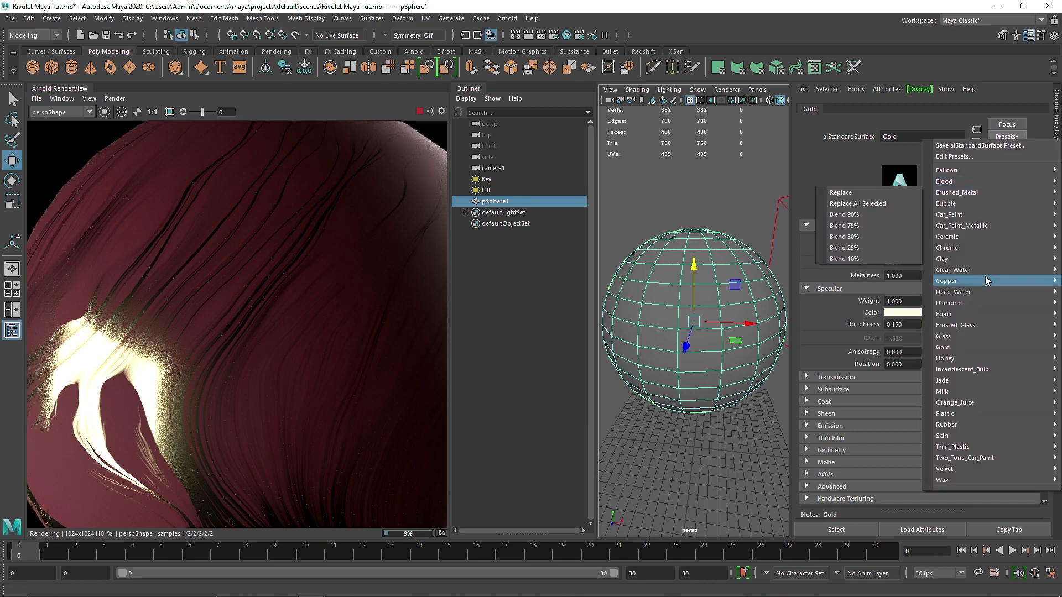
pyautogui.moveTo(960, 379)
pyautogui.click(904, 382)
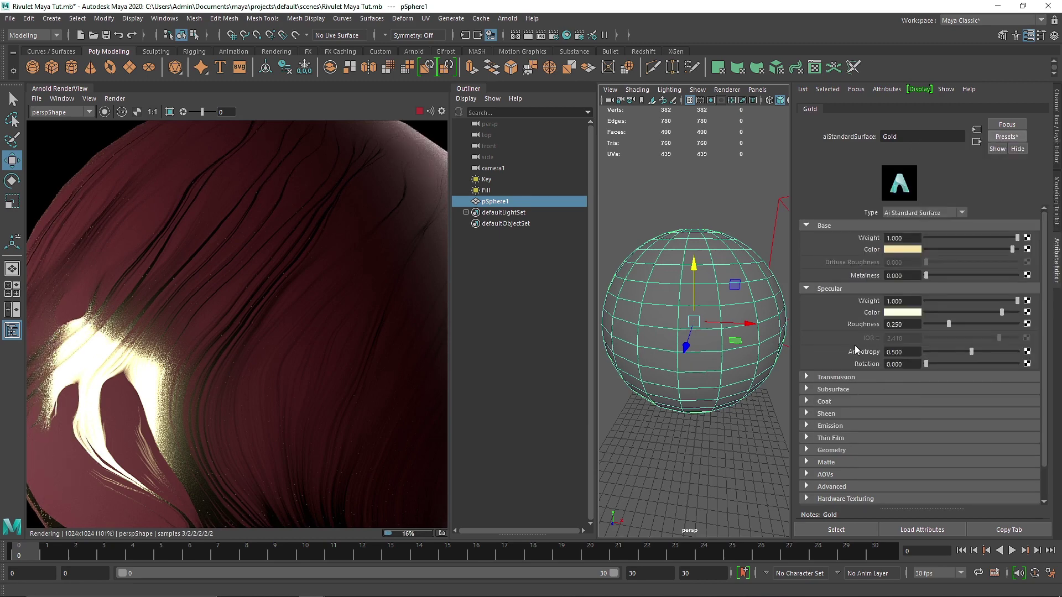
pyautogui.scroll(-3, 624, 211)
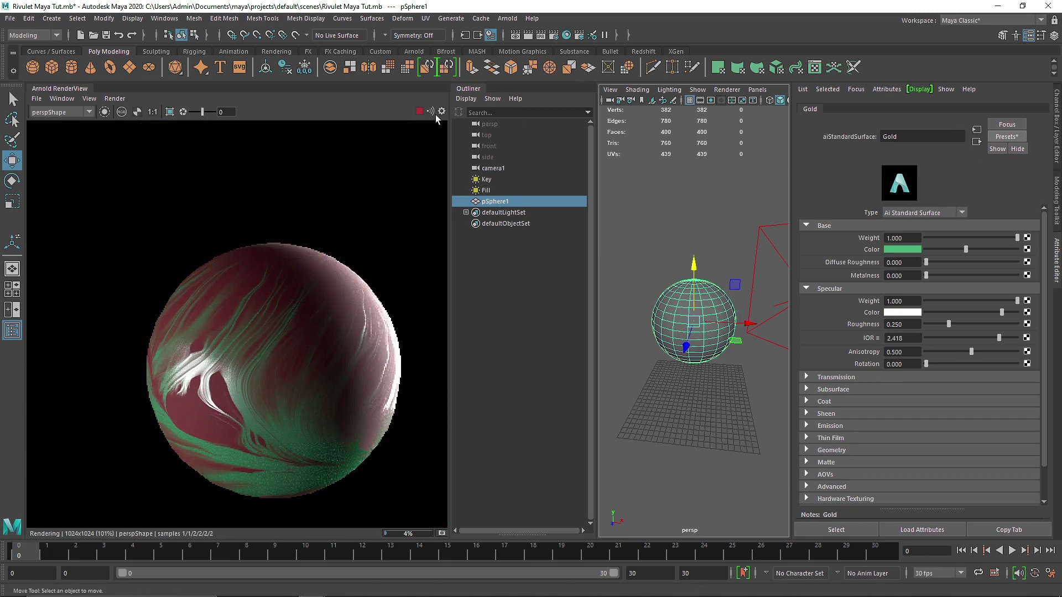
# Set the base color of the Rivulet mix's Matte shader to black and restart the live Arnold render
pyautogui.click(675, 288)
pyautogui.click(675, 289)
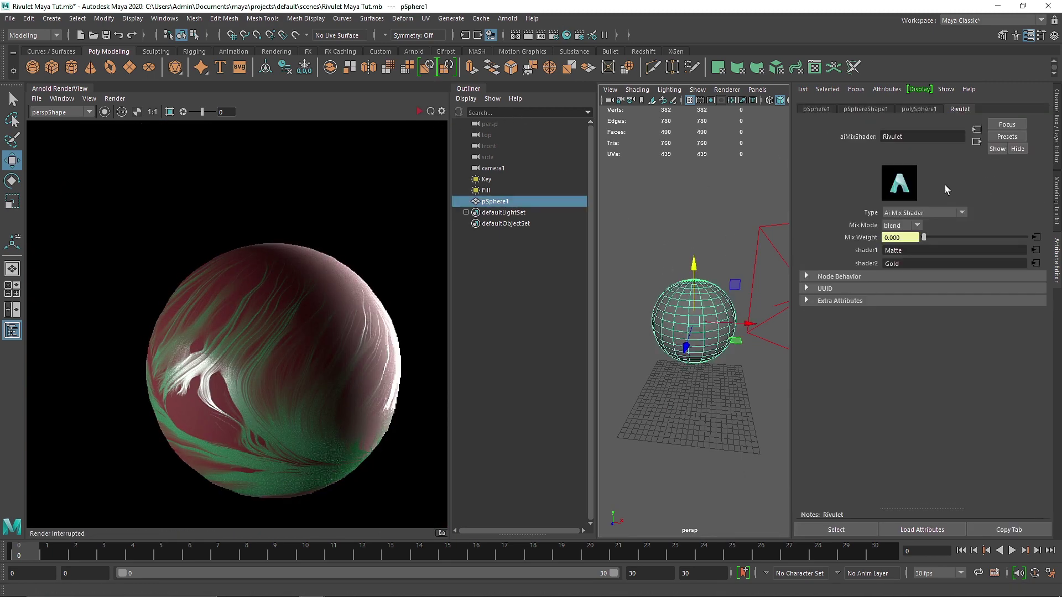
pyautogui.click(1035, 250)
pyautogui.moveTo(935, 251); pyautogui.dragTo(923, 250)
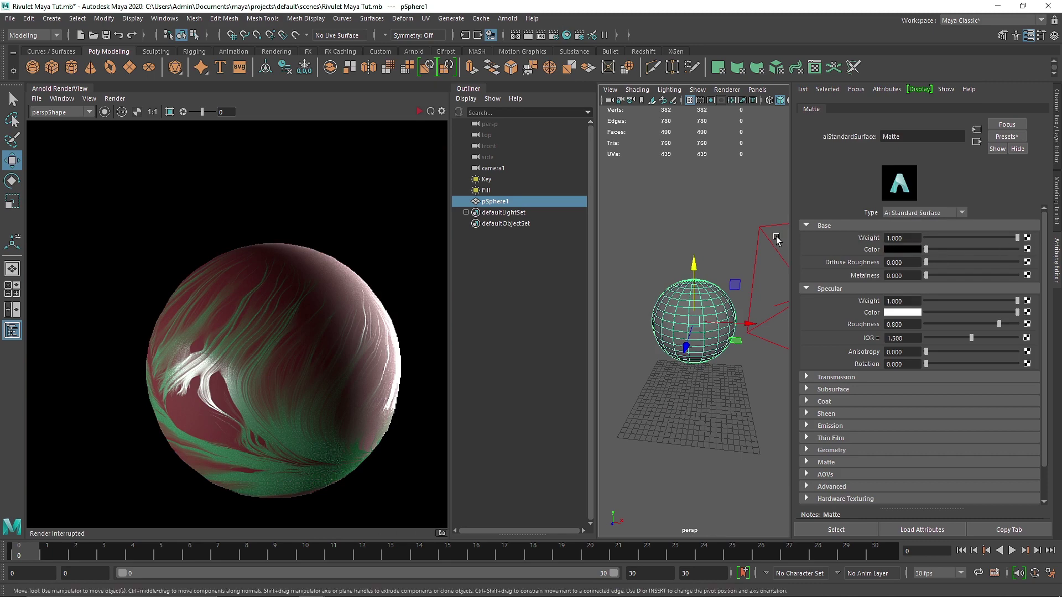
pyautogui.click(419, 111)
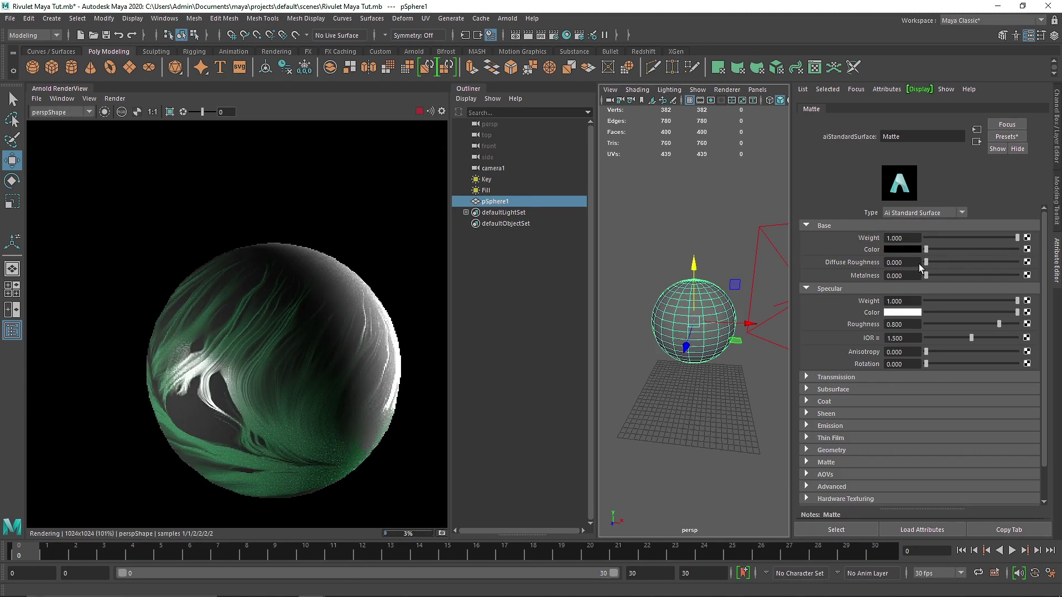
# Set the Matte shader's metalness to 0.816 and specular roughness to 0.534, and check the sphere from another angle
pyautogui.moveTo(926, 275); pyautogui.dragTo(1000, 275)
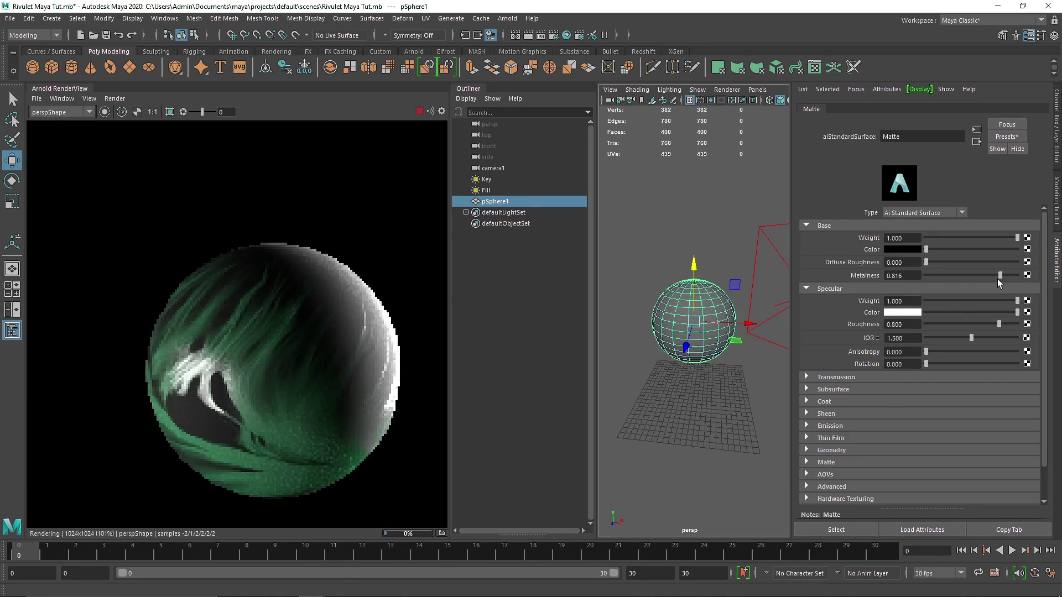
pyautogui.moveTo(954, 324)
pyautogui.mouseDown()
pyautogui.moveTo(907, 317)
pyautogui.moveTo(973, 323)
pyautogui.mouseUp()
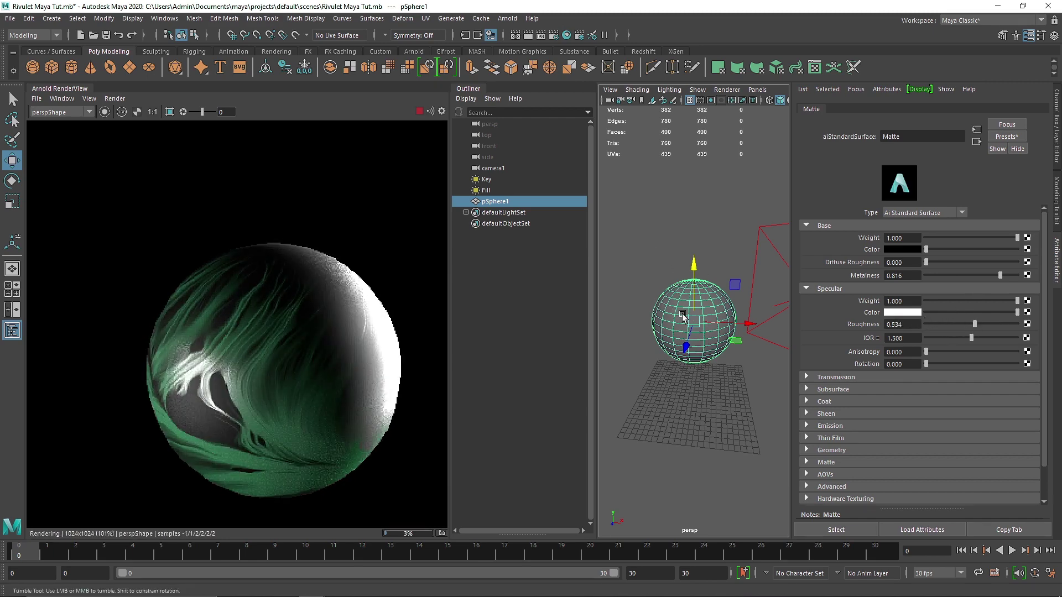
pyautogui.keyDown('alt'); pyautogui.moveTo(683, 316); pyautogui.dragTo(681, 314); pyautogui.keyUp('alt')
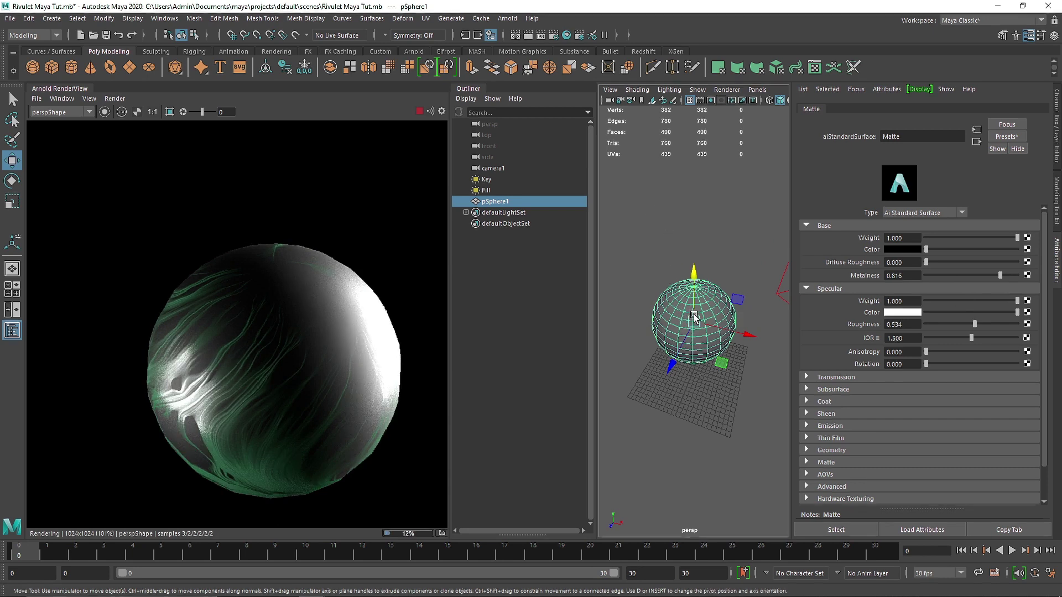
pyautogui.press('f')
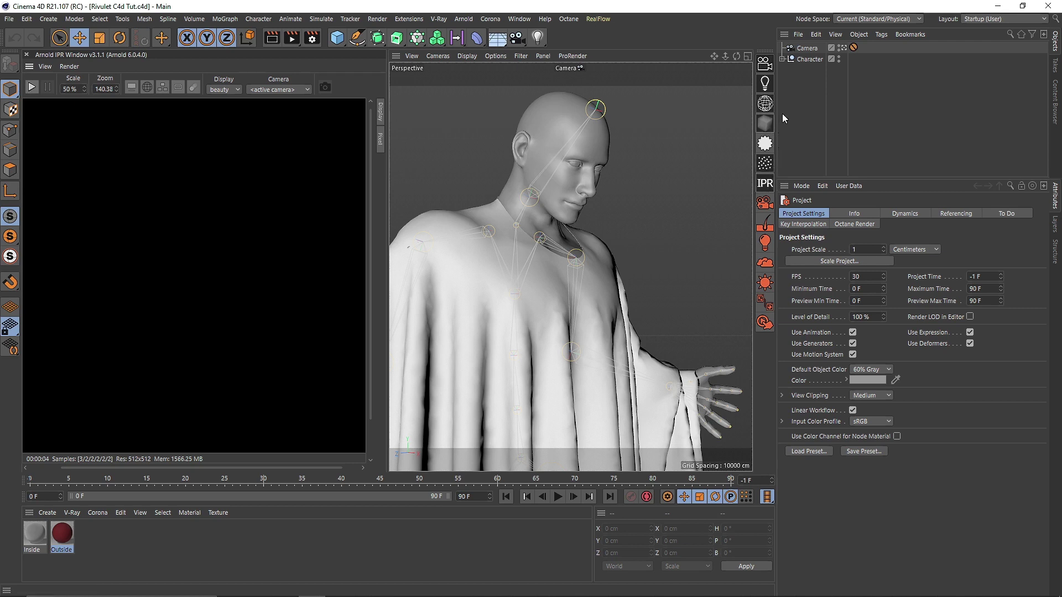
# In Cinema 4D, add an Arnold Sky of type physical_sky to the character scene and start the IPR render
pyautogui.click(769, 105)
pyautogui.click(846, 239)
pyautogui.click(819, 251)
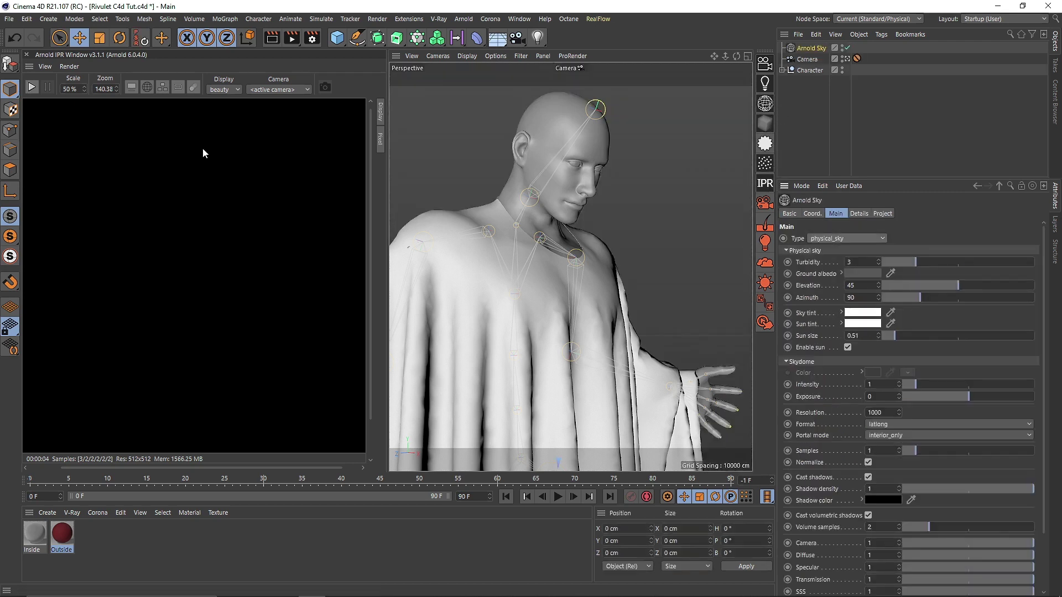
pyautogui.click(31, 88)
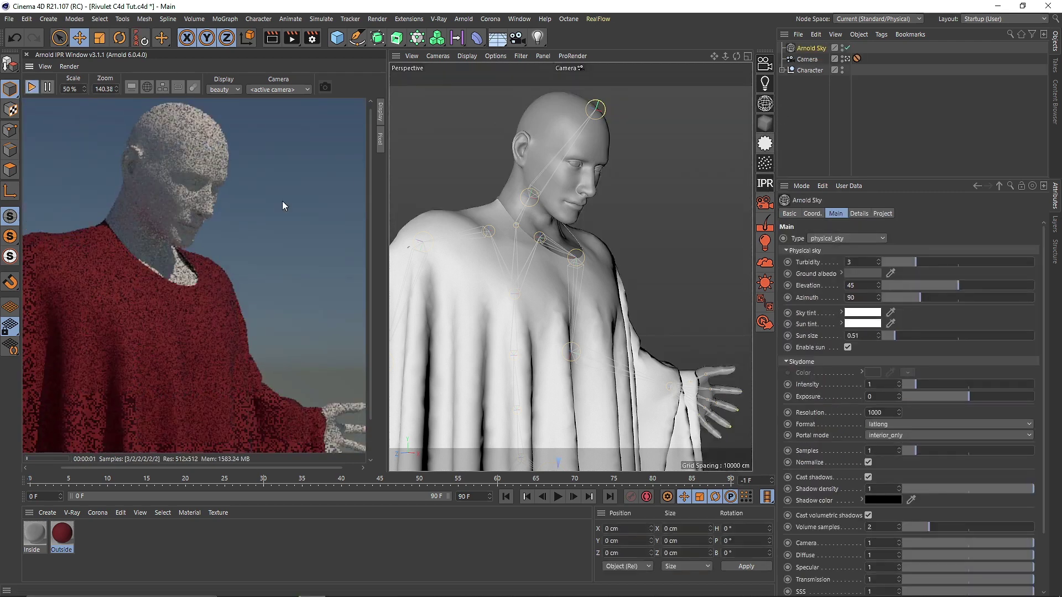
# Examine the Cloth object's material tags and their polygon selections within the Character group
pyautogui.click(782, 70)
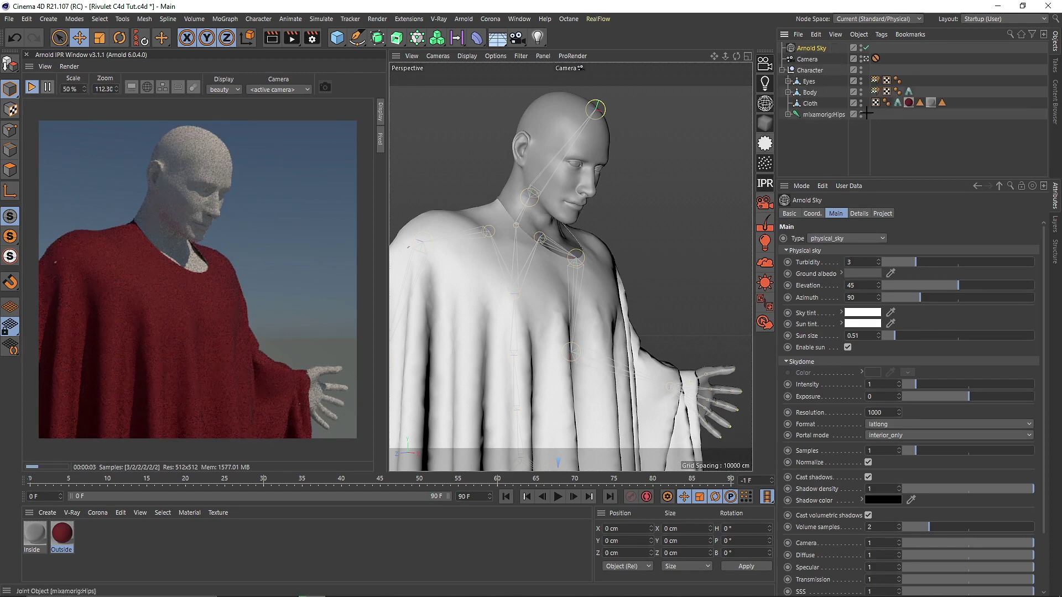
pyautogui.click(813, 105)
pyautogui.doubleClick(909, 103)
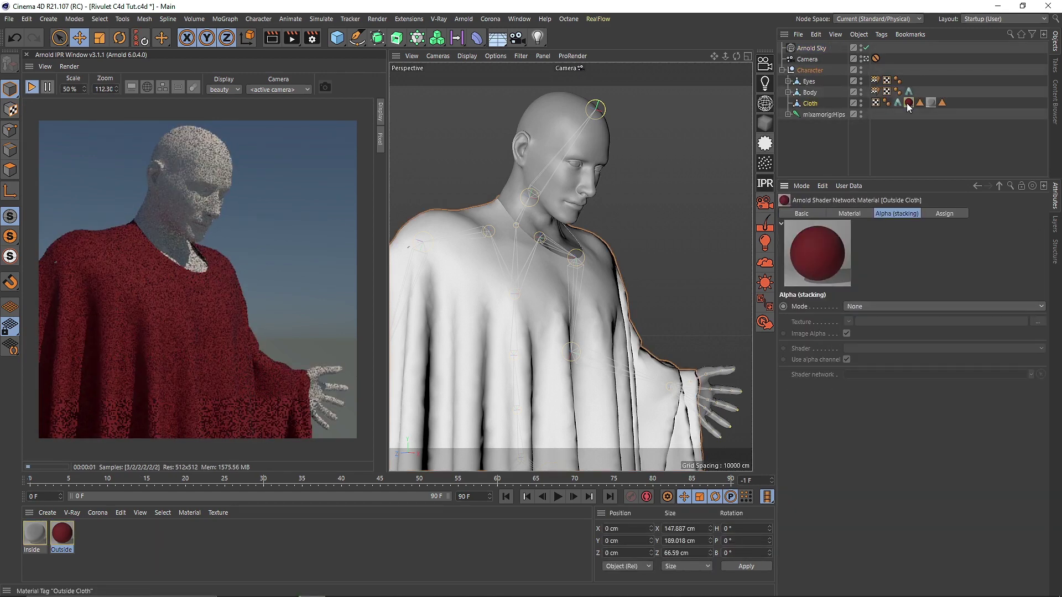
pyautogui.doubleClick(942, 103)
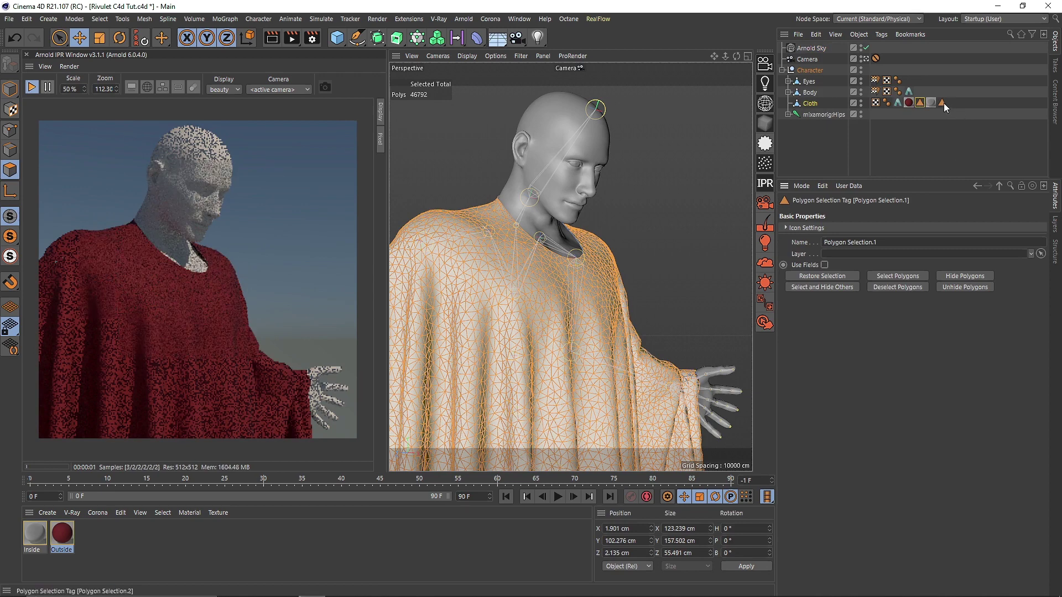
pyautogui.click(908, 103)
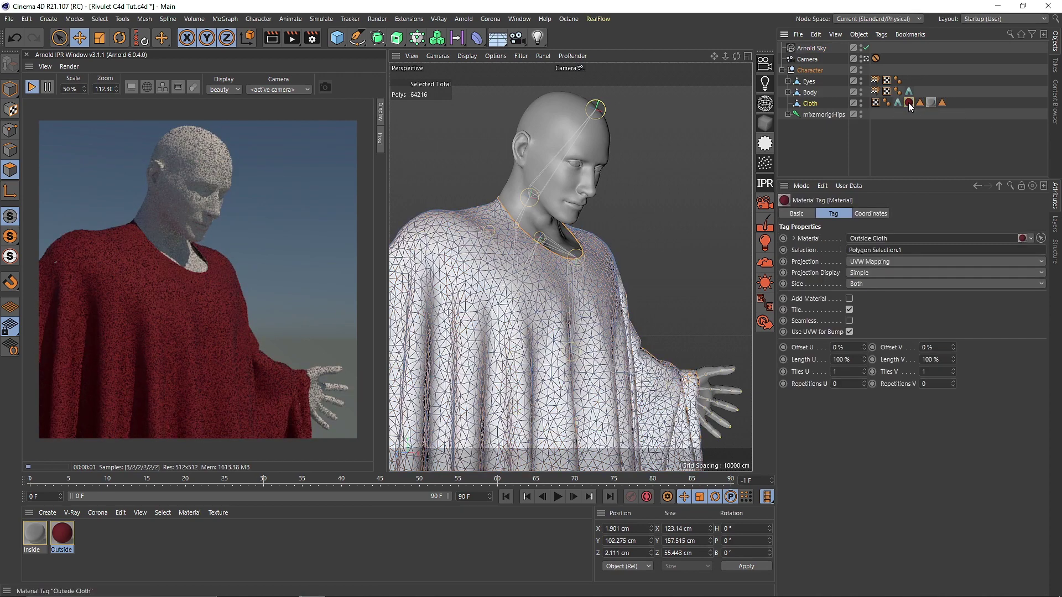
pyautogui.click(782, 70)
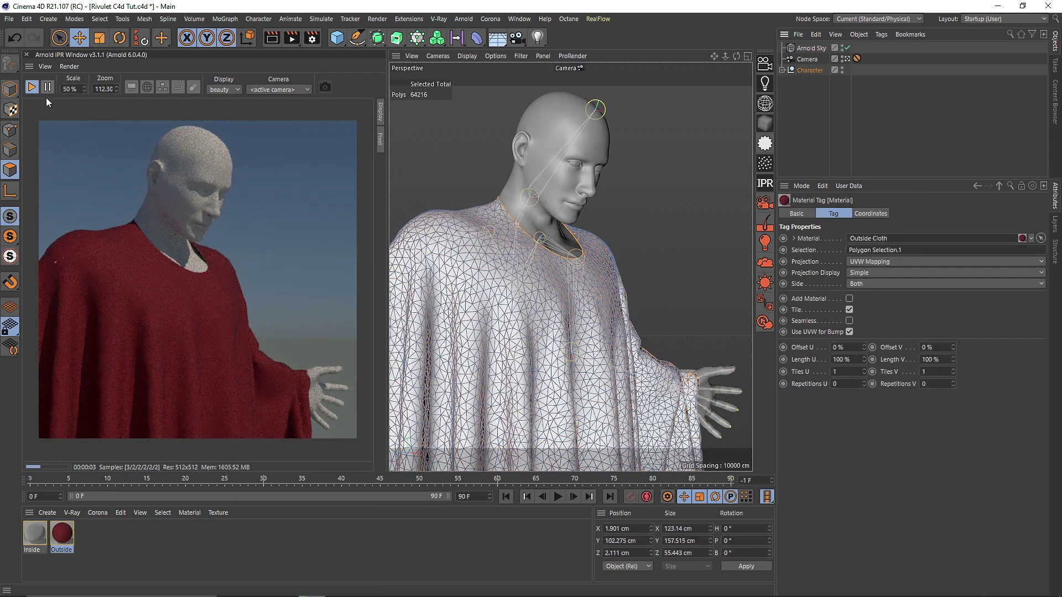
# Stop the IPR render, return to model mode, and load the Gold material from the Arnold material presets into the scene
pyautogui.click(33, 88)
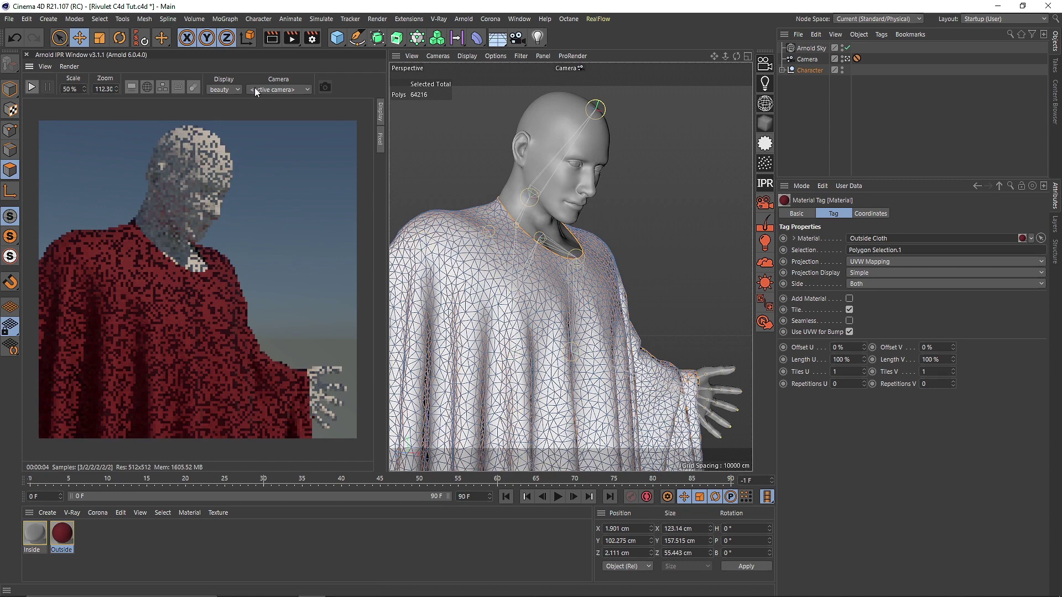
pyautogui.click(7, 95)
pyautogui.click(1055, 105)
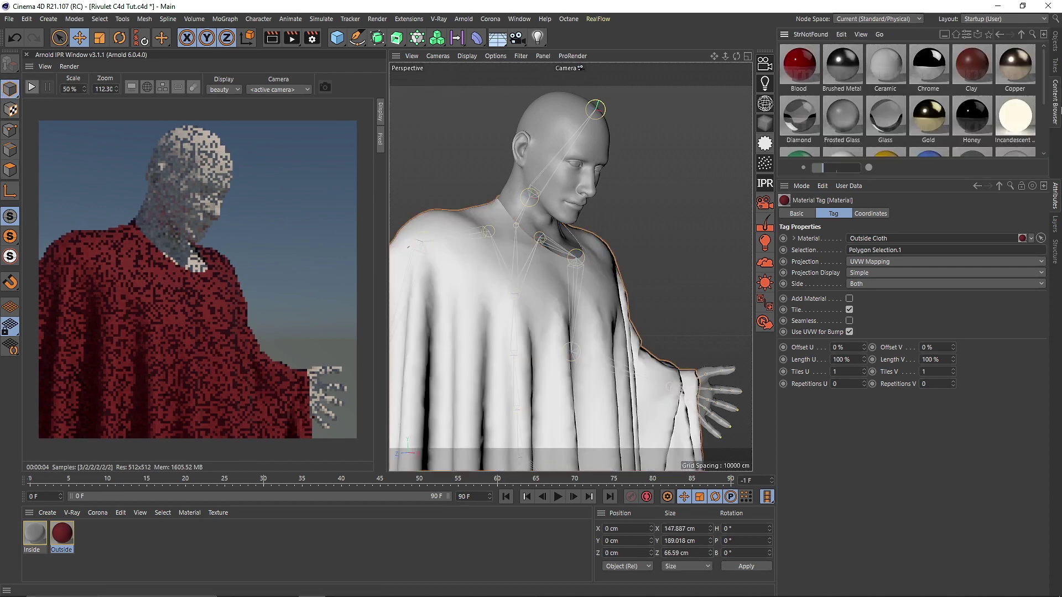
pyautogui.click(1021, 35)
pyautogui.click(1021, 35)
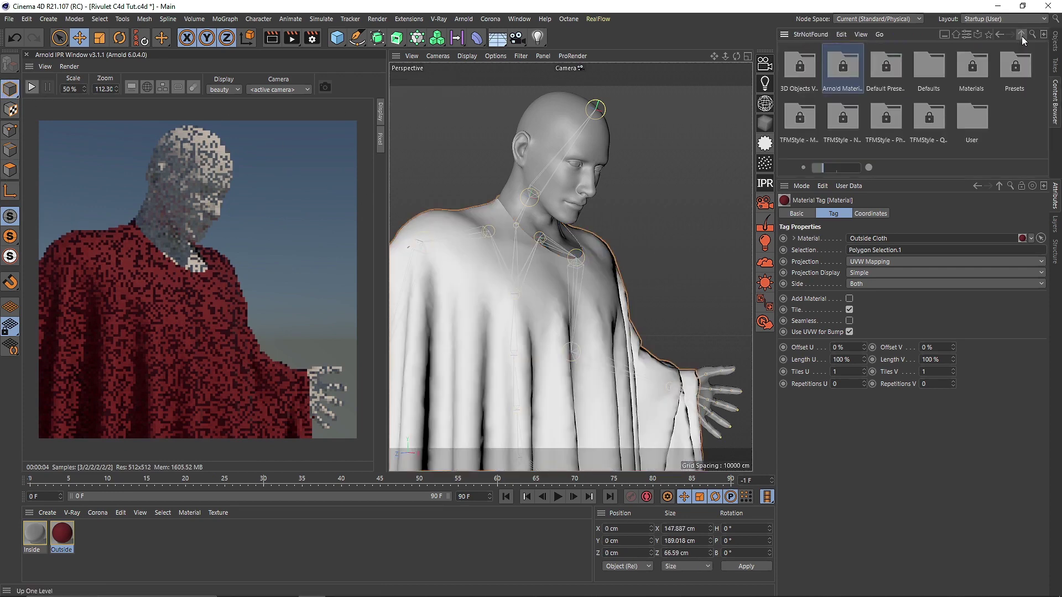
pyautogui.doubleClick(845, 56)
pyautogui.doubleClick(871, 72)
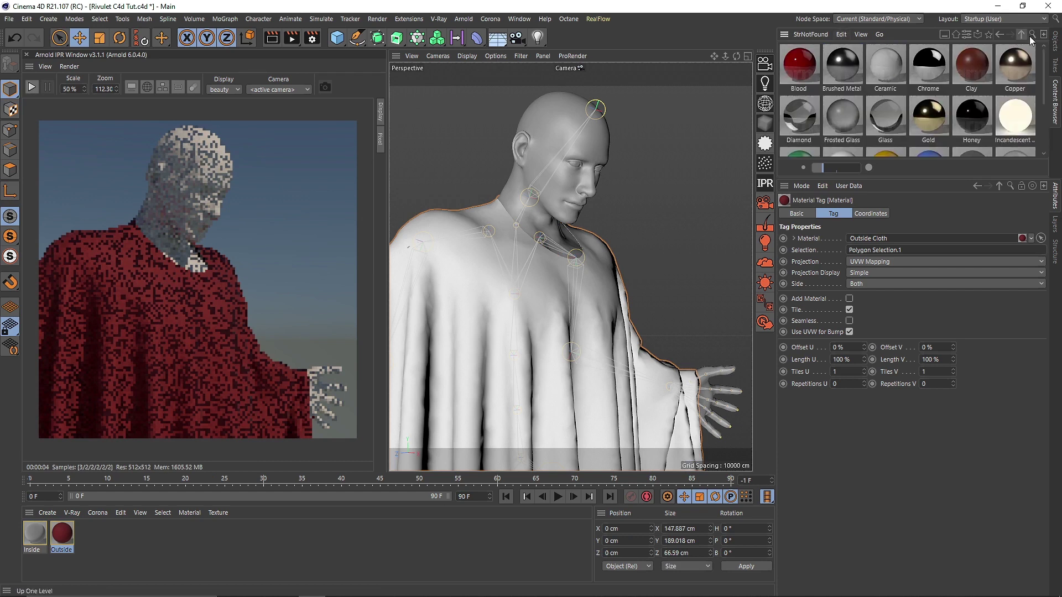
pyautogui.doubleClick(929, 115)
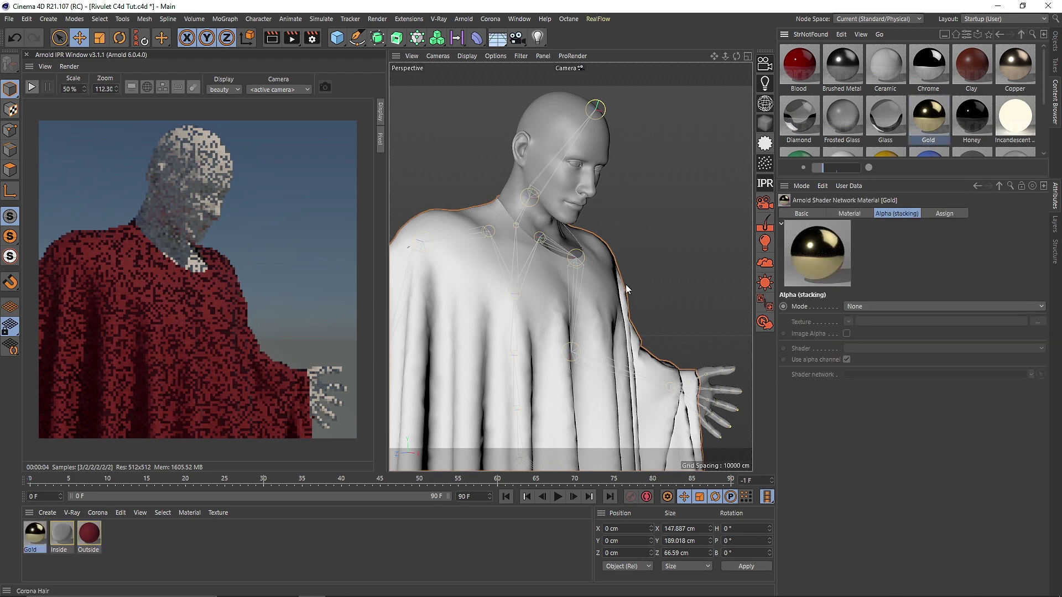
# Open the Outside Cloth material in the Arnold Shader Network Editor, place it beside the render, and restart the IPR
pyautogui.doubleClick(89, 533)
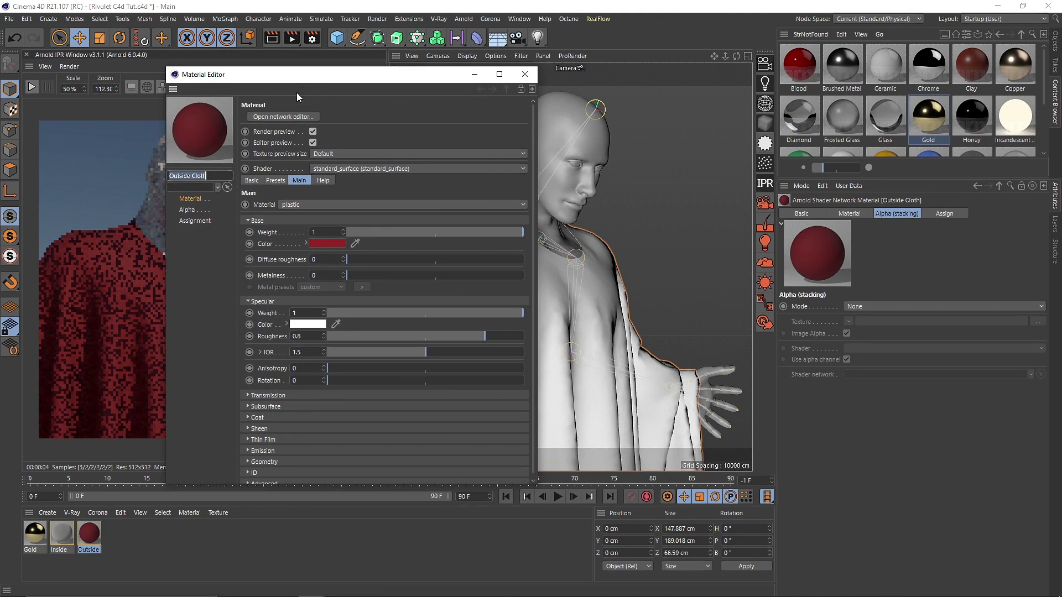
pyautogui.click(301, 117)
pyautogui.click(508, 72)
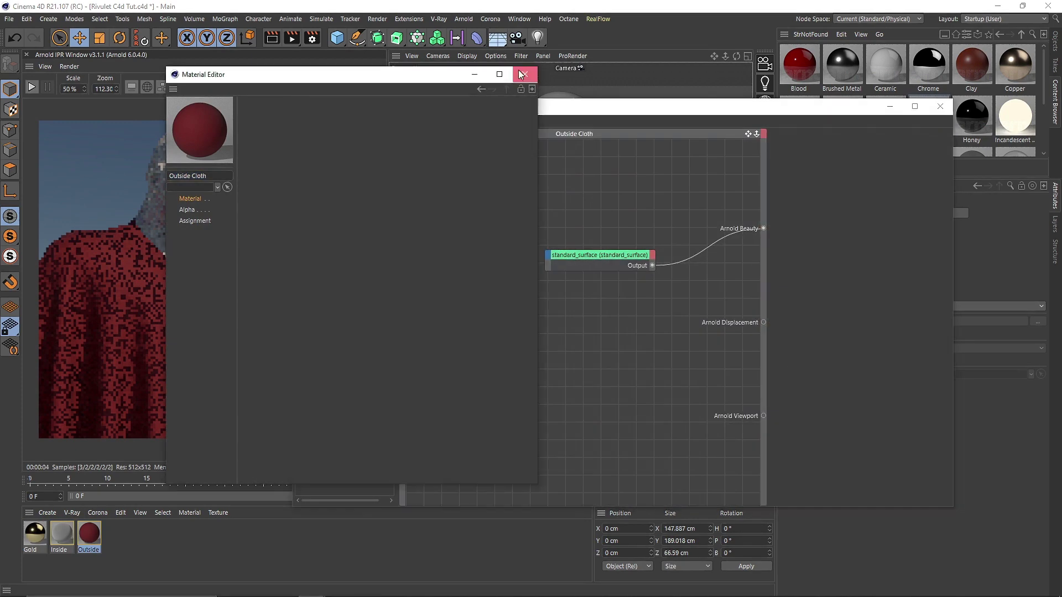
pyautogui.click(525, 74)
pyautogui.click(1057, 41)
pyautogui.moveTo(737, 107); pyautogui.dragTo(843, 74)
pyautogui.moveTo(403, 69); pyautogui.dragTo(364, 31)
pyautogui.moveTo(469, 42); pyautogui.dragTo(465, 114)
pyautogui.click(32, 86)
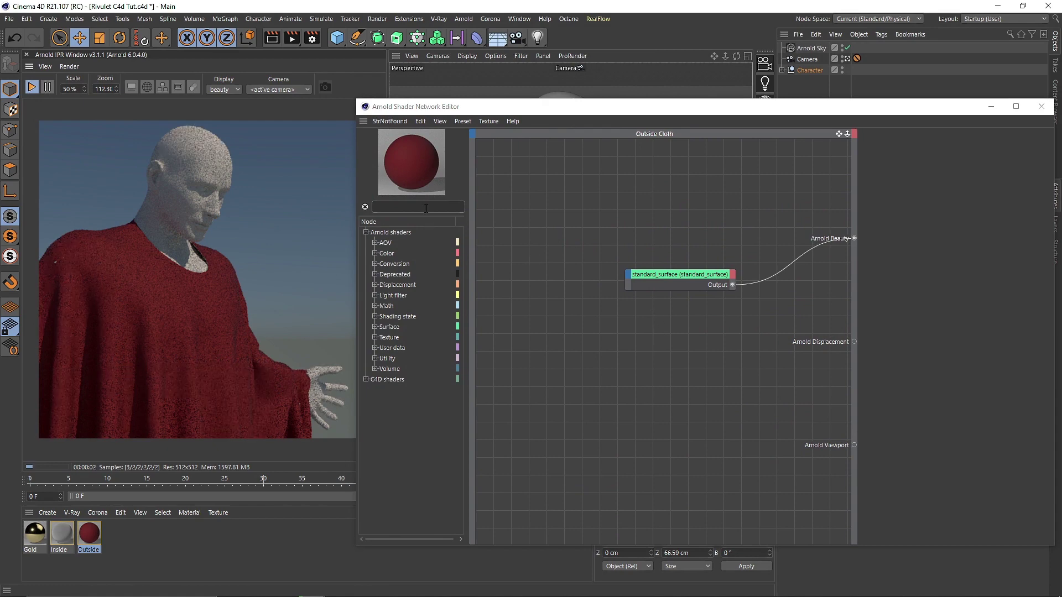
# Add a mix_shader node to the Outside Cloth network and connect its output to Arnold Beauty
pyautogui.click(425, 207)
pyautogui.write('mix')
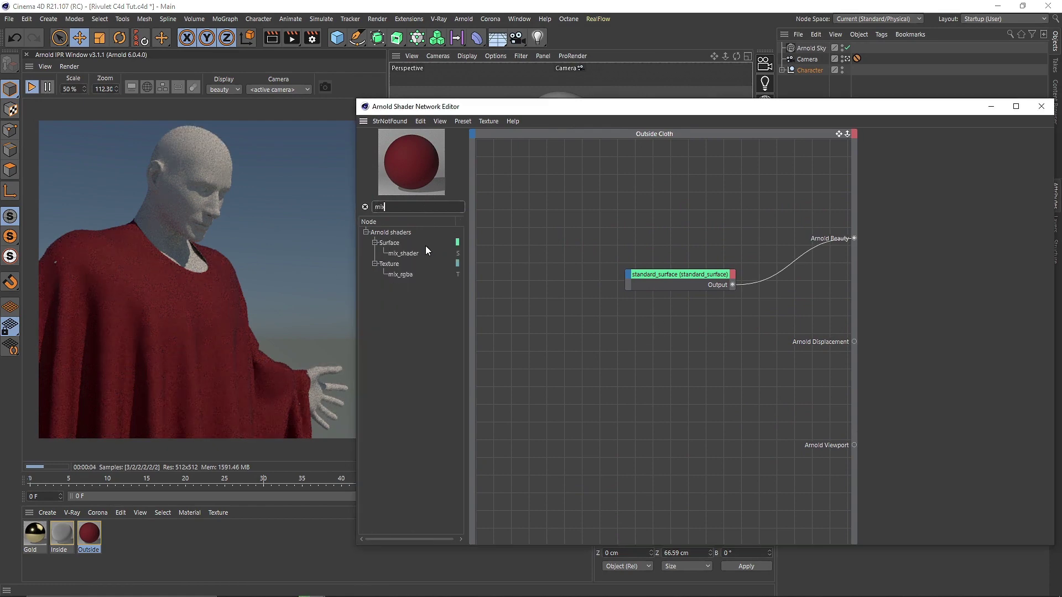
pyautogui.moveTo(734, 221); pyautogui.dragTo(855, 239)
pyautogui.moveTo(745, 211); pyautogui.dragTo(769, 269)
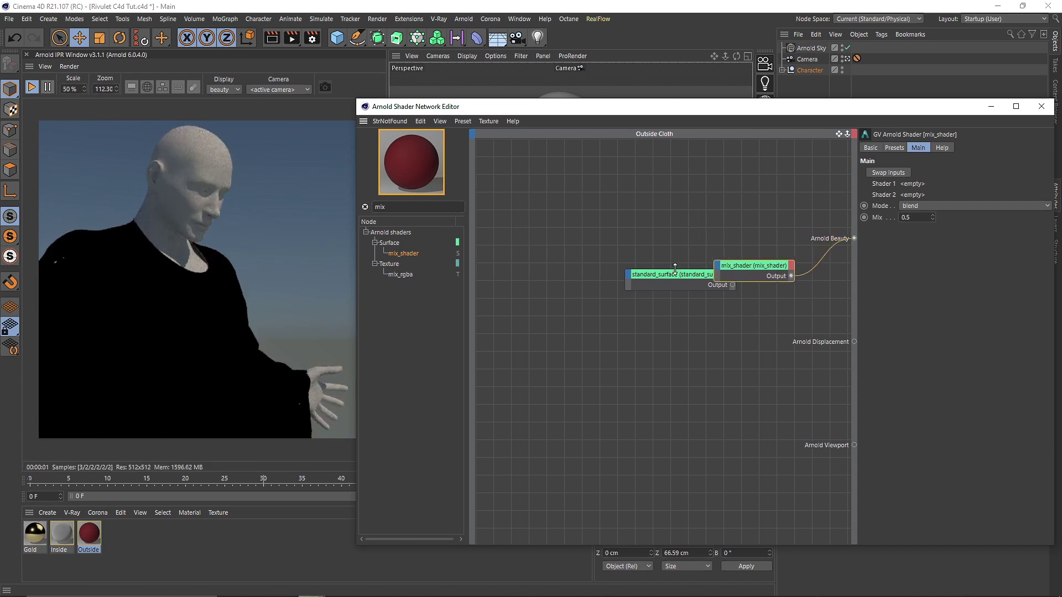
# Move the standard_surface node clear of the mix_shader and connect its output to Shader 1
pyautogui.moveTo(674, 272); pyautogui.dragTo(656, 258)
pyautogui.click(608, 330)
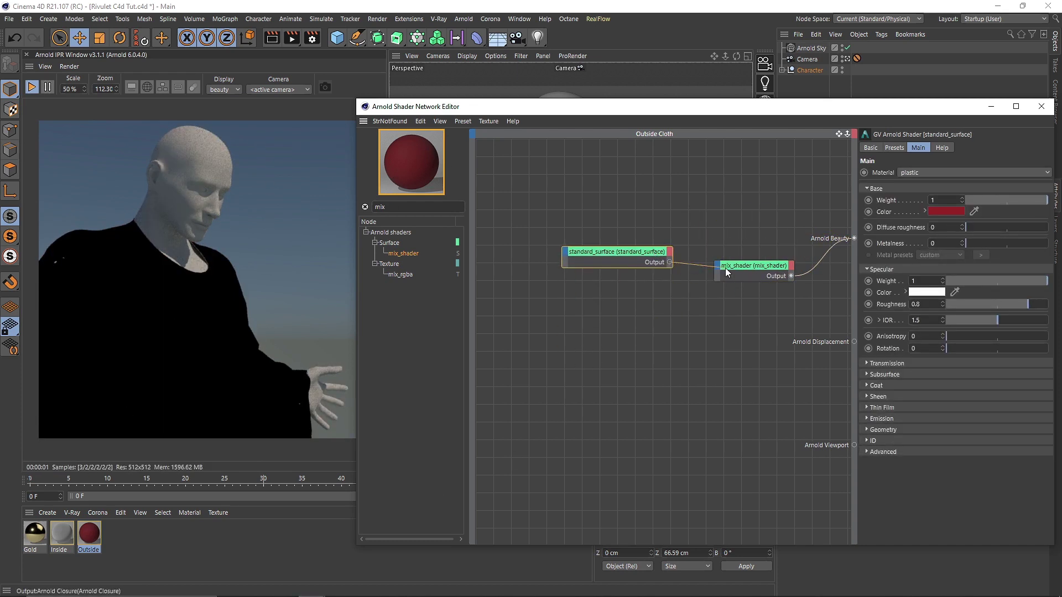
pyautogui.moveTo(763, 270); pyautogui.dragTo(763, 272)
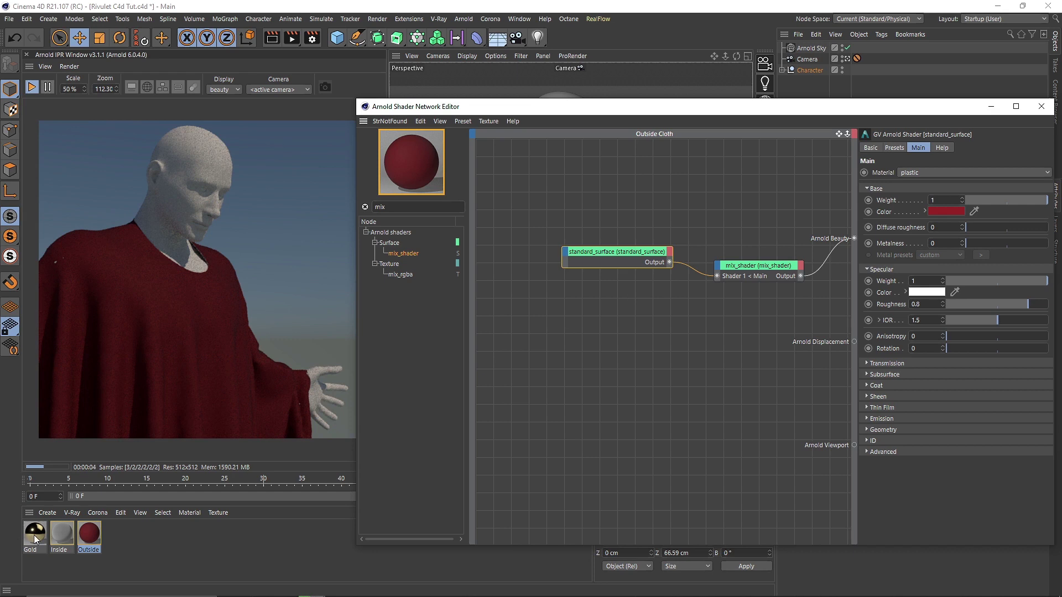
# Bring the Gold material into the Outside Cloth network as a reference and connect it to the mix_shader's Shader 2
pyautogui.moveTo(32, 534); pyautogui.dragTo(77, 532)
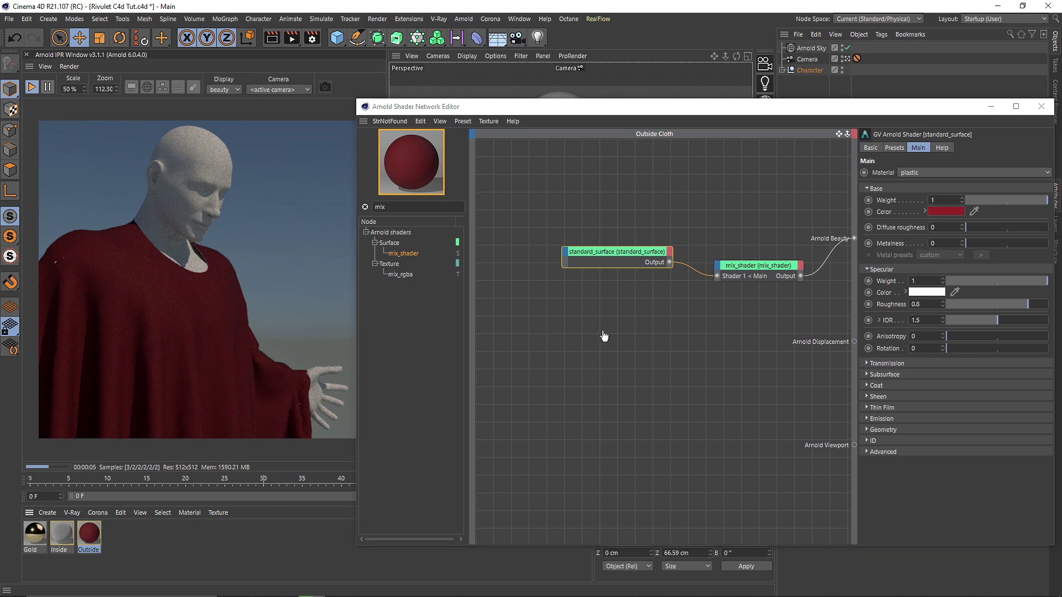
pyautogui.moveTo(604, 336); pyautogui.dragTo(715, 263)
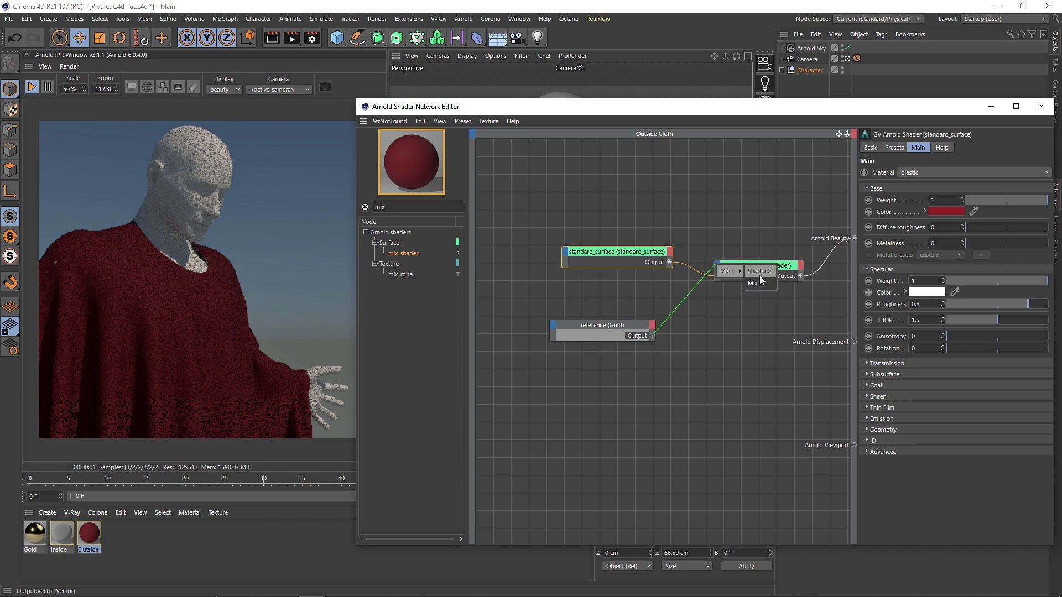
pyautogui.click(759, 276)
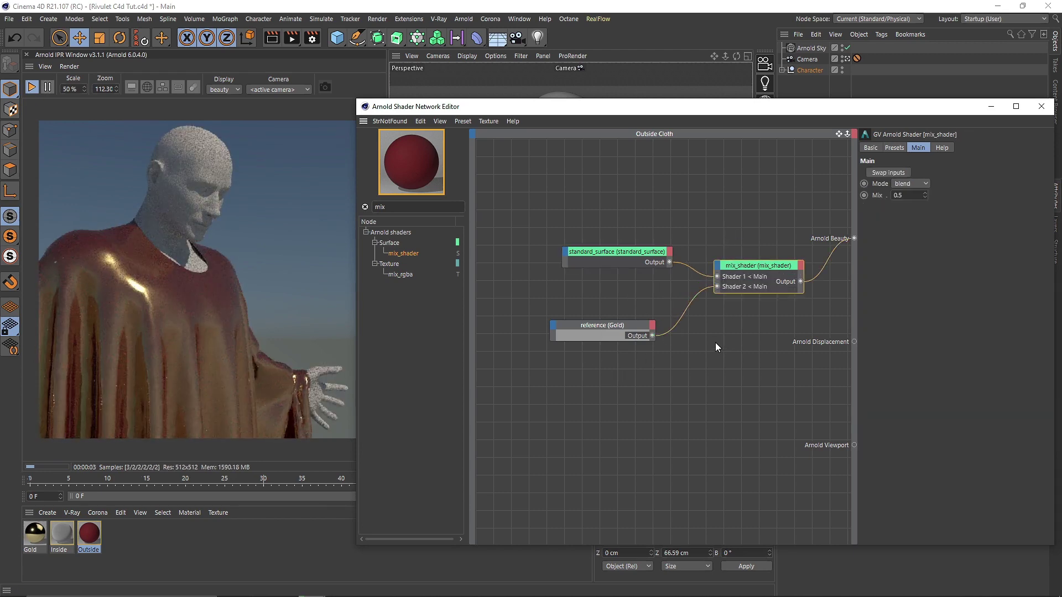
# Bring the Rivulet (139) image from the Rivulet Collection Vol 1 folder into the Outside Cloth network
pyautogui.hotkey('alt', 'Tab')
pyautogui.hotkey('alt', 'Tab')
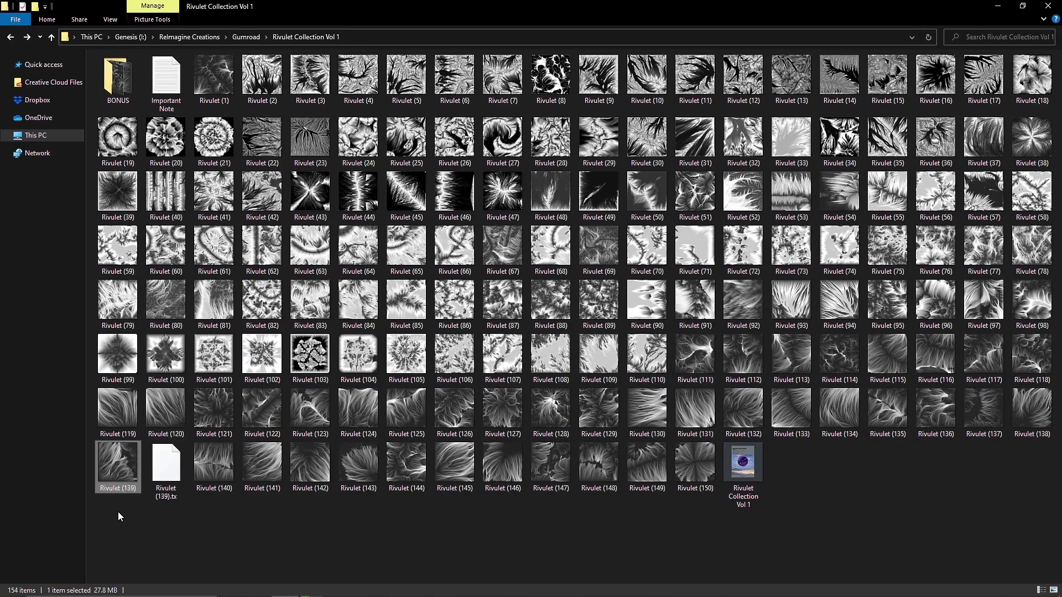
pyautogui.moveTo(115, 466); pyautogui.dragTo(590, 169)
pyautogui.hotkey('alt', 'Tab')
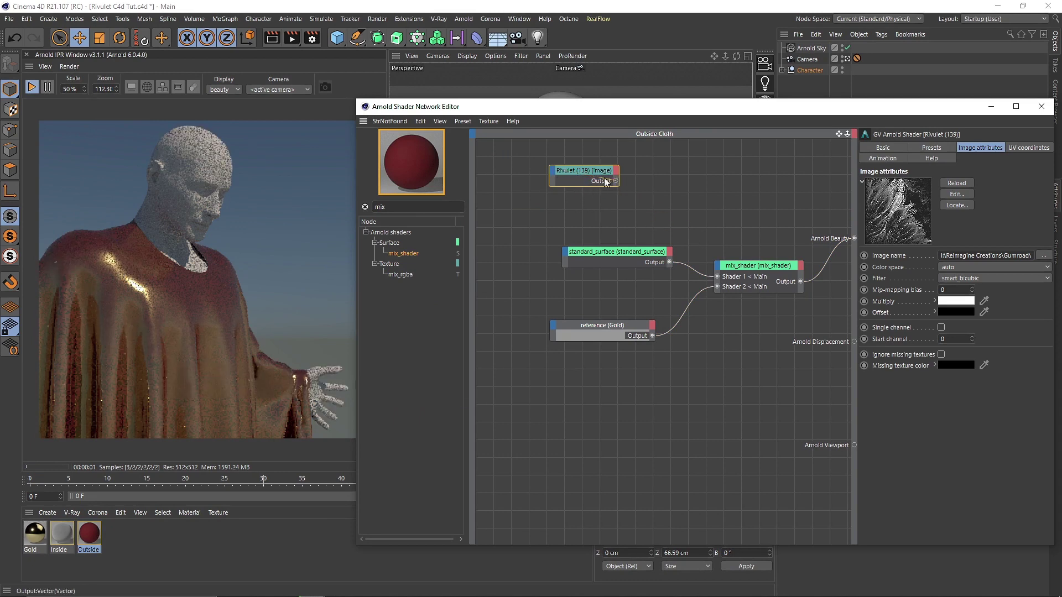
# Connect the Rivulet (139) image's output to the mix_shader's Mix and move that input above Shader 1
pyautogui.moveTo(615, 181); pyautogui.dragTo(745, 269)
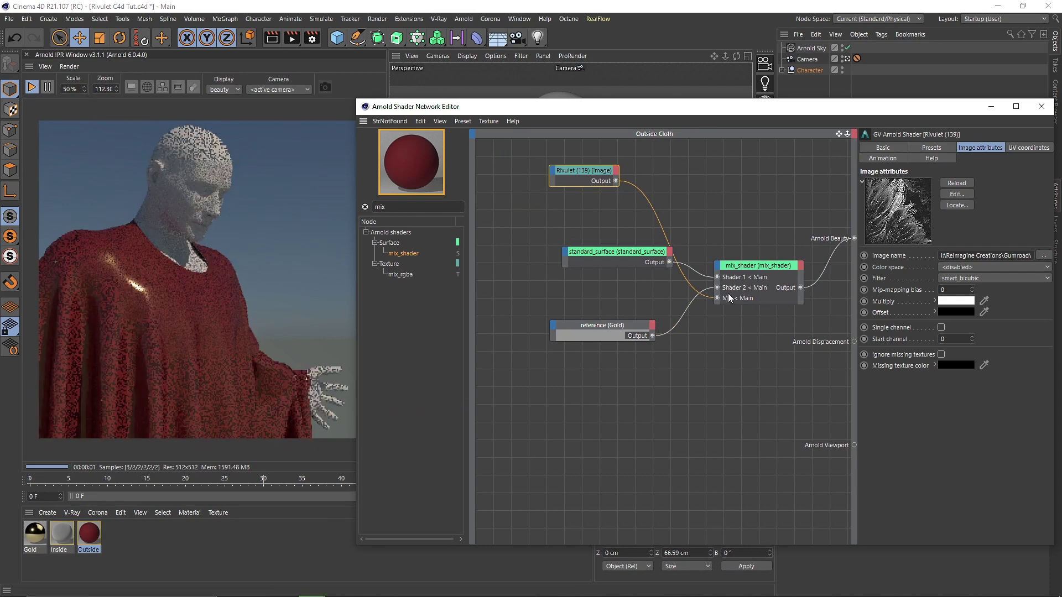
pyautogui.click(735, 268)
pyautogui.moveTo(735, 297); pyautogui.dragTo(739, 273)
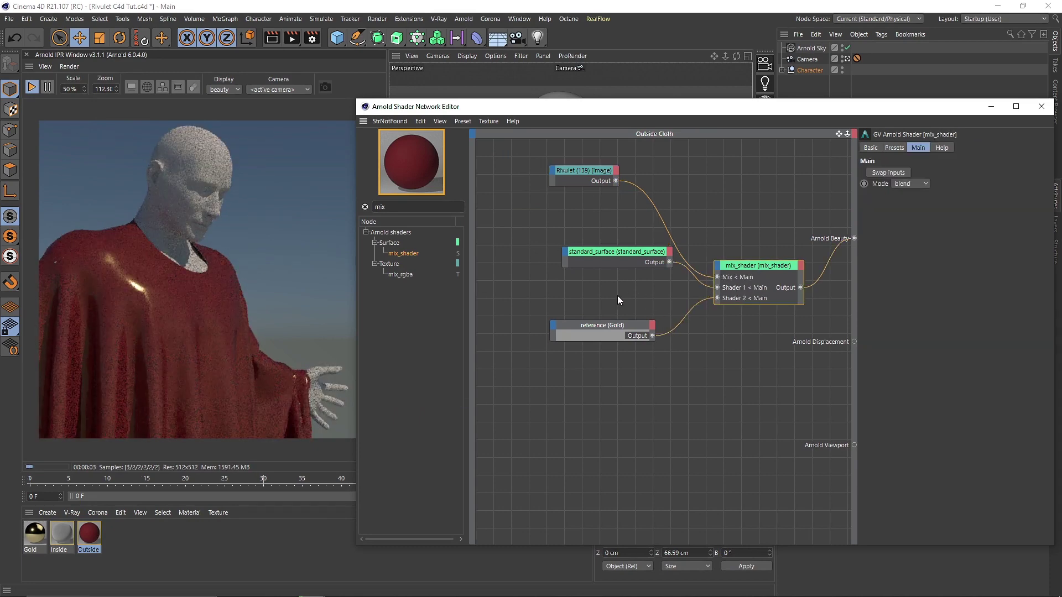
# Set the Gold material's specular roughness to 0.2 and return to the Outside Cloth network
pyautogui.click(614, 326)
pyautogui.doubleClick(35, 534)
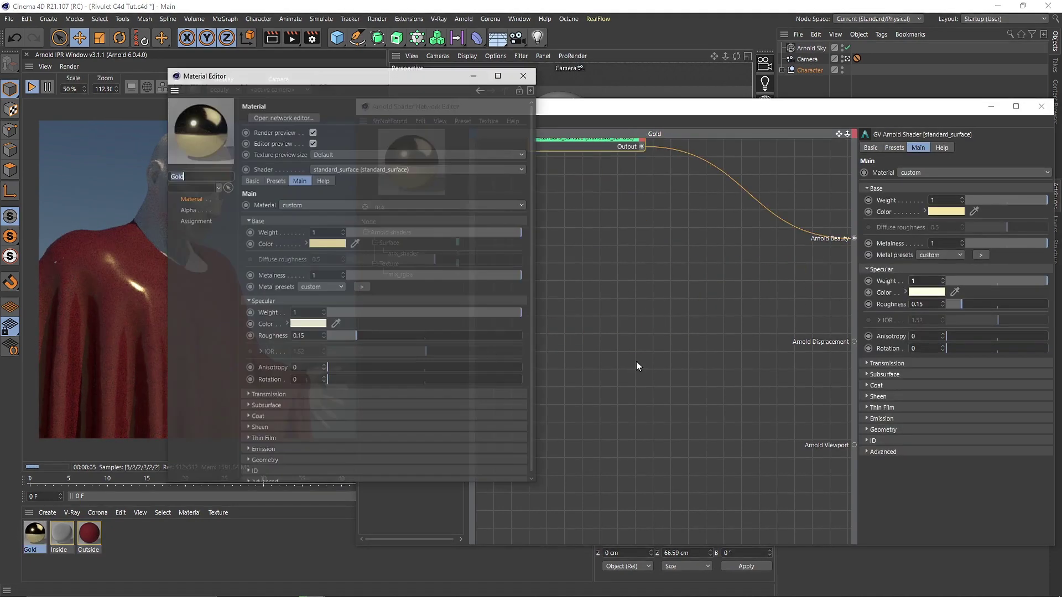
pyautogui.click(318, 336)
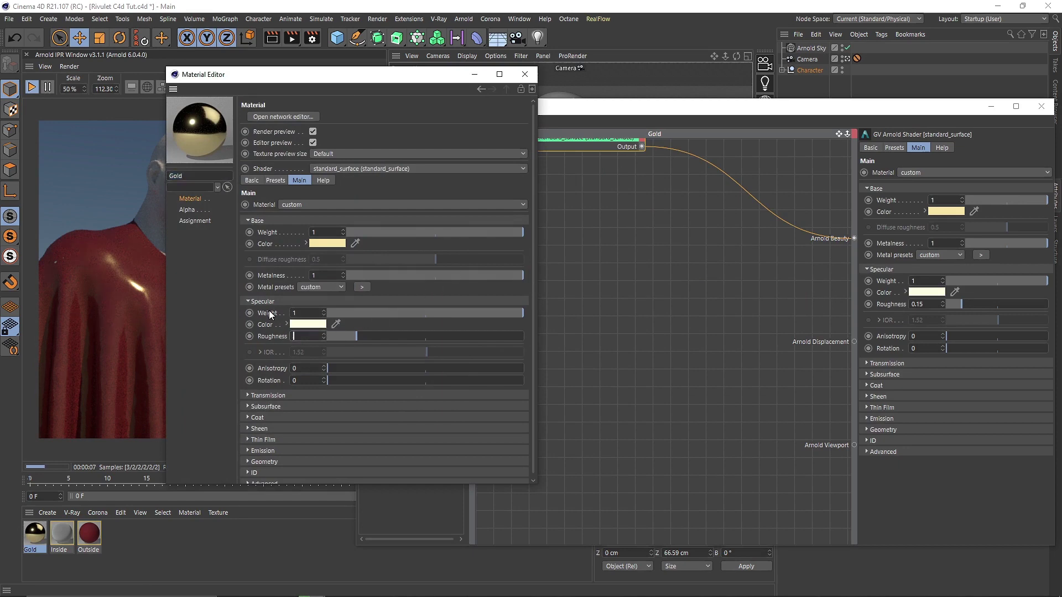
pyautogui.write('0.2')
pyautogui.press('Return')
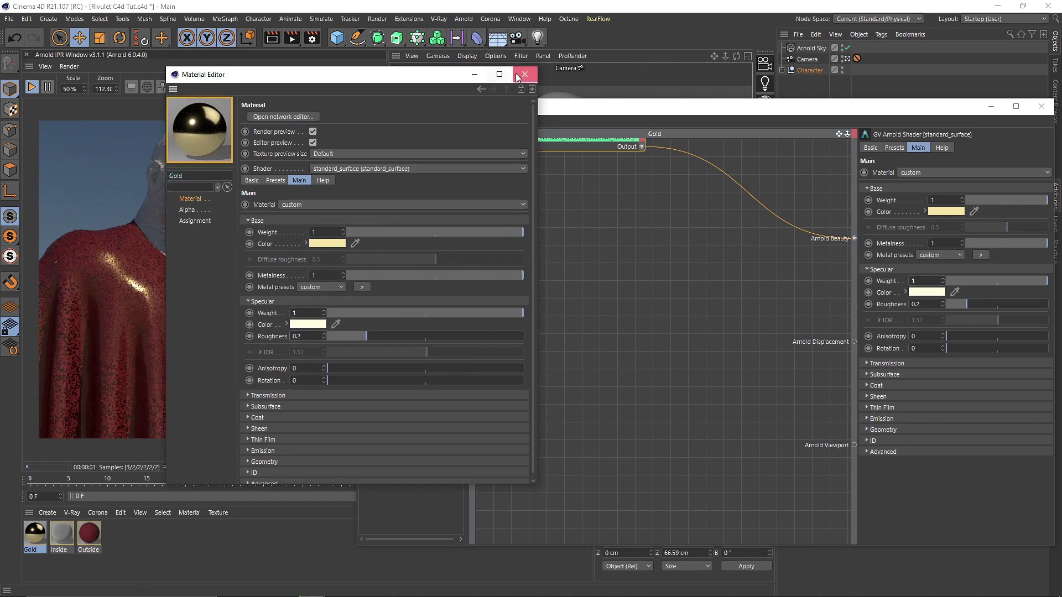
pyautogui.click(524, 74)
pyautogui.doubleClick(88, 534)
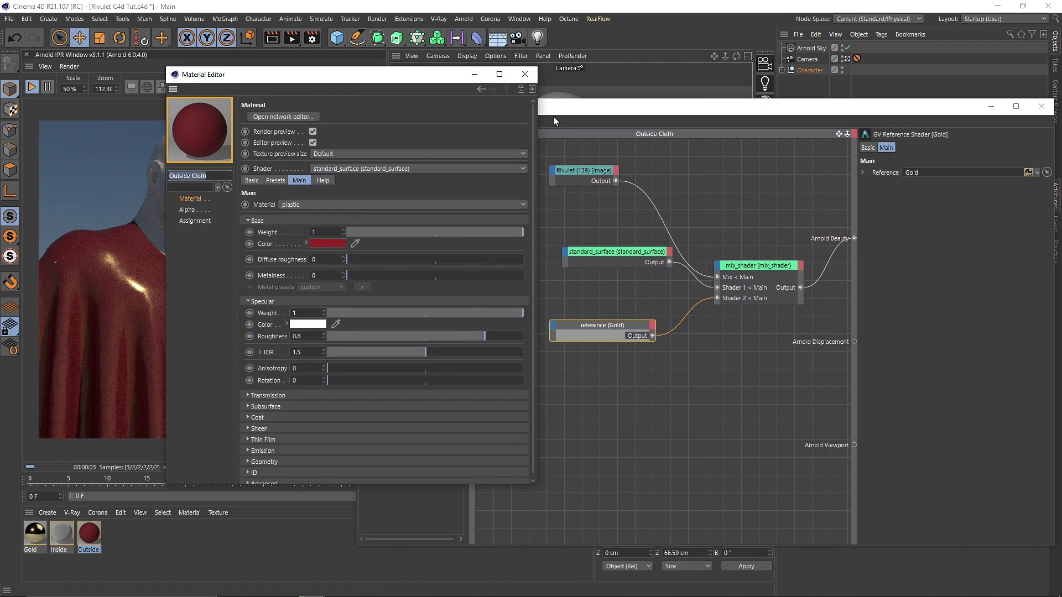
pyautogui.click(524, 74)
# Set the Rivulet (139) image as the beauty shader to preview the mask alone on the cloth
pyautogui.click(583, 171)
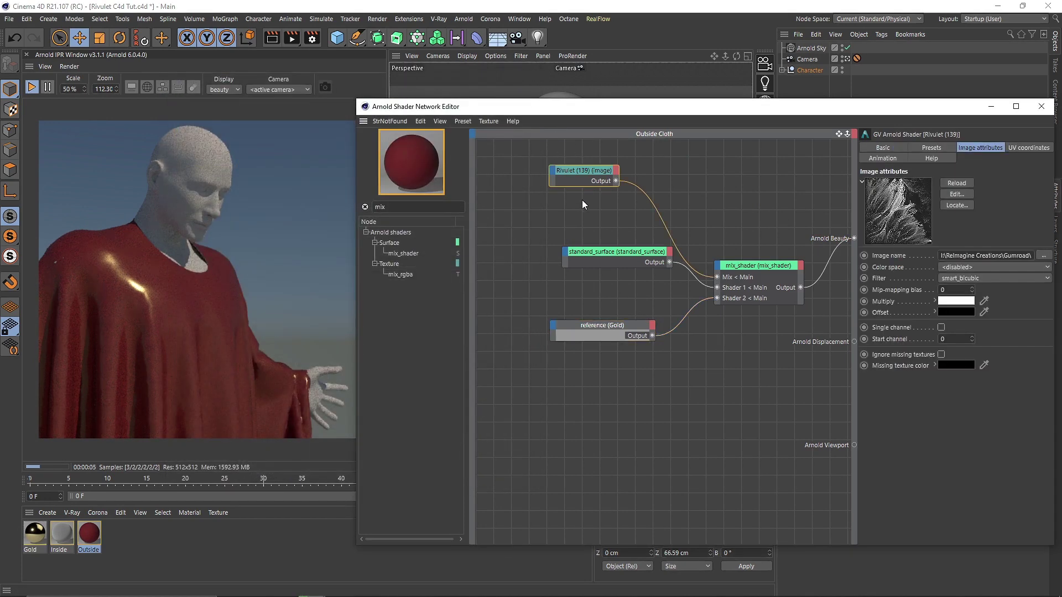
pyautogui.hotkey('alt', 'w')
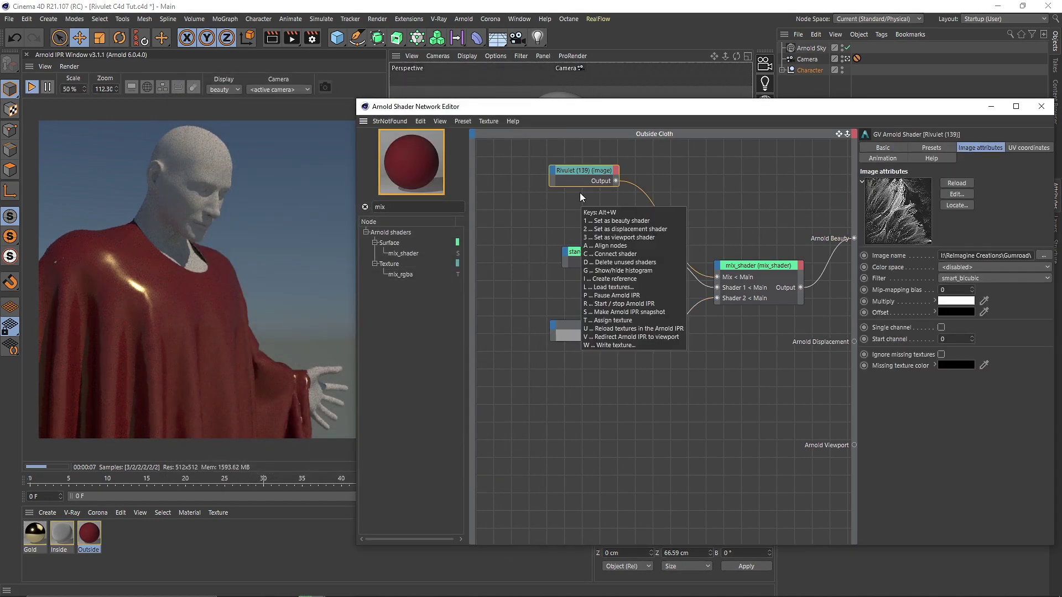
pyautogui.press('1')
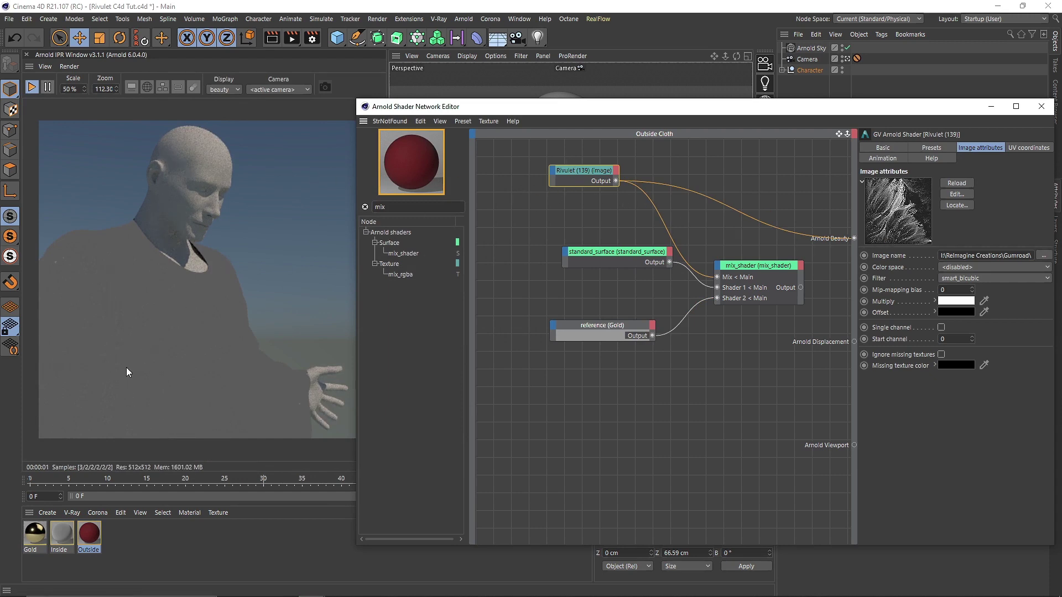
# Set the projection of the Cloth object's Outside Cloth material tag to Frontal, keeping the network editor clear of the object list and render
pyautogui.moveTo(830, 111); pyautogui.dragTo(761, 124)
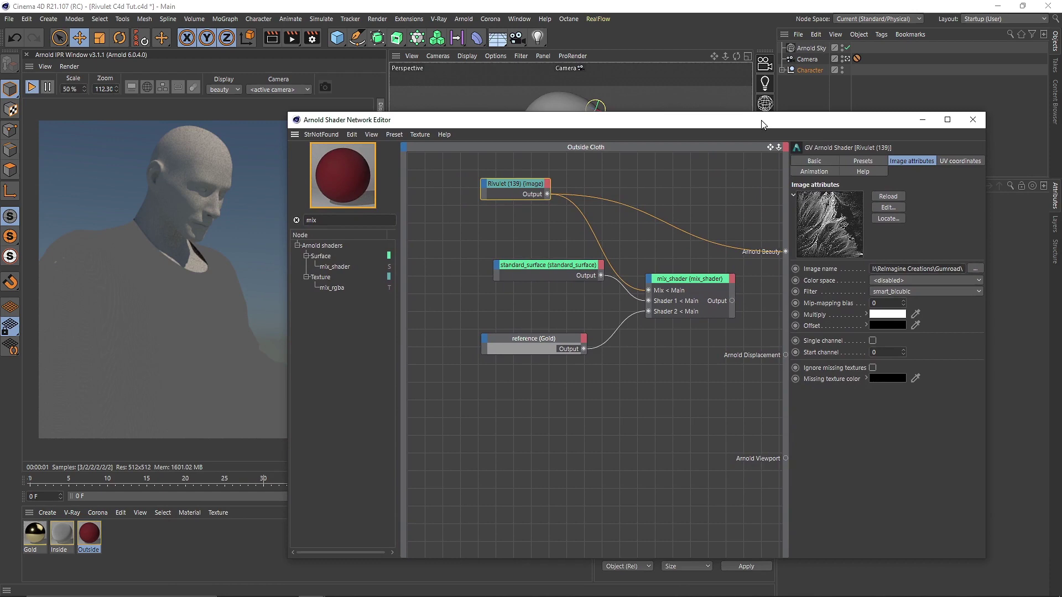
pyautogui.moveTo(761, 123); pyautogui.dragTo(689, 138)
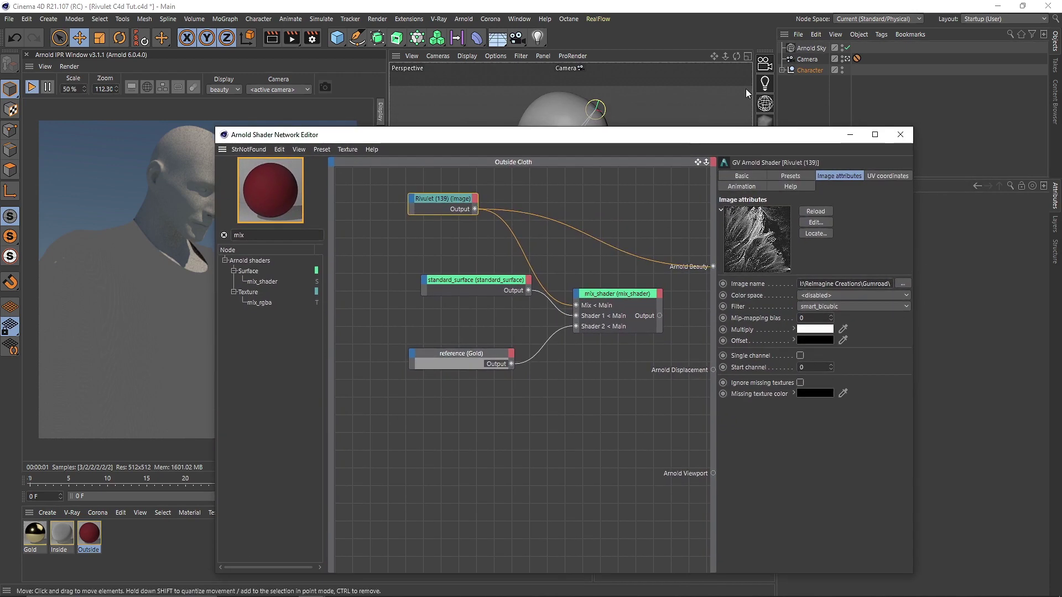
pyautogui.click(782, 70)
pyautogui.moveTo(818, 137); pyautogui.dragTo(676, 325)
pyautogui.click(908, 103)
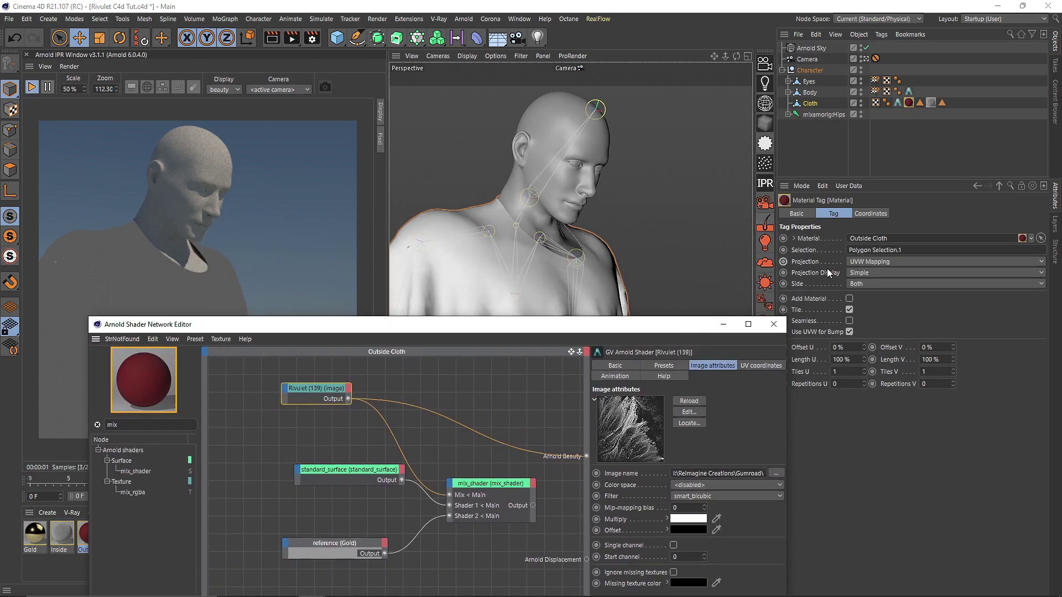
pyautogui.click(887, 261)
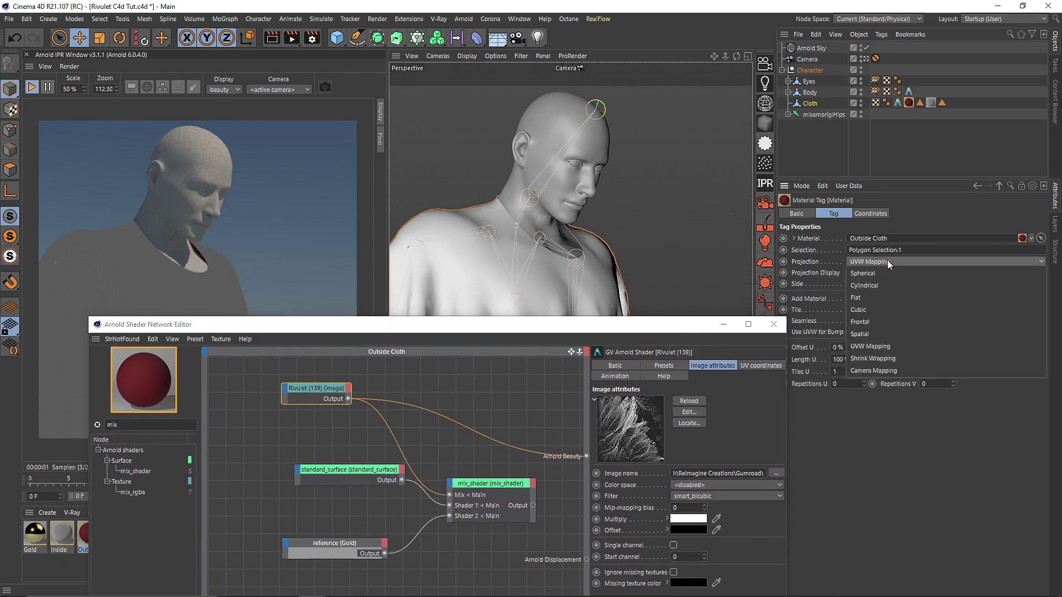
pyautogui.click(860, 322)
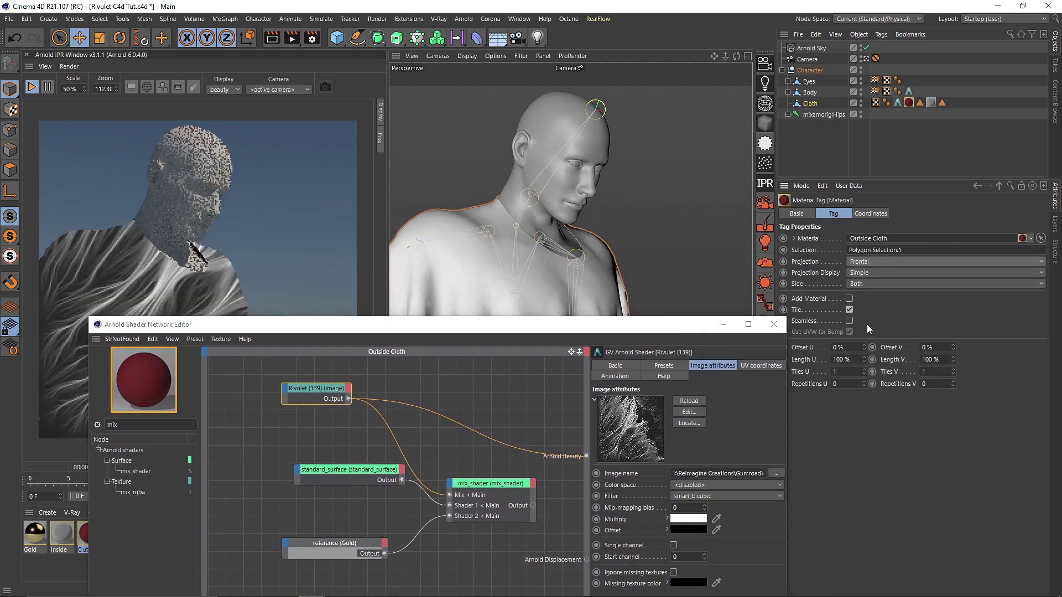
pyautogui.moveTo(476, 332); pyautogui.dragTo(744, 109)
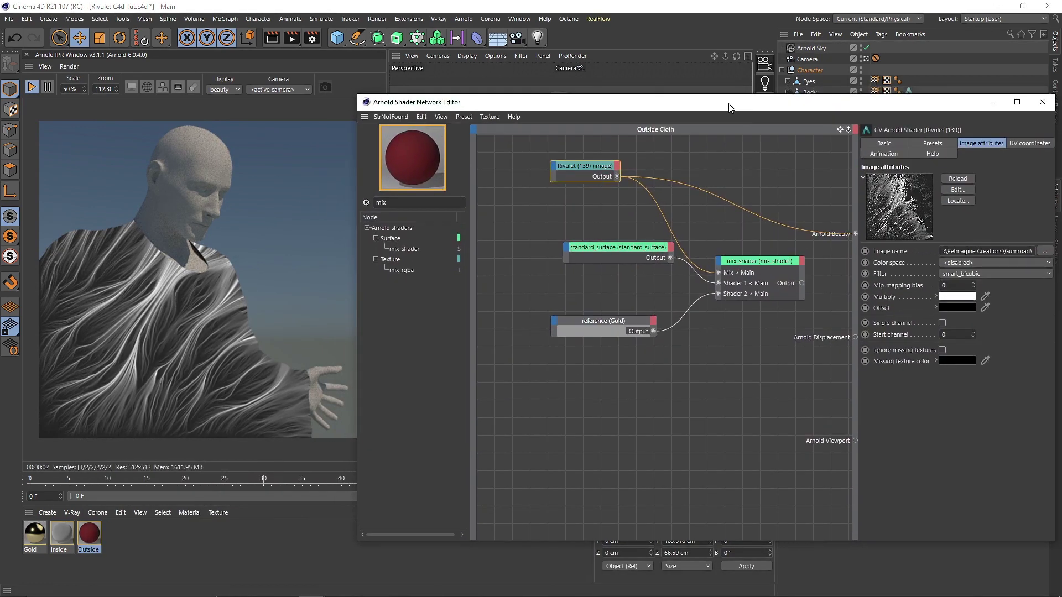
# Move the Rivulet (139) image node aside and add a color_correct node beside it
pyautogui.moveTo(572, 164); pyautogui.dragTo(537, 166)
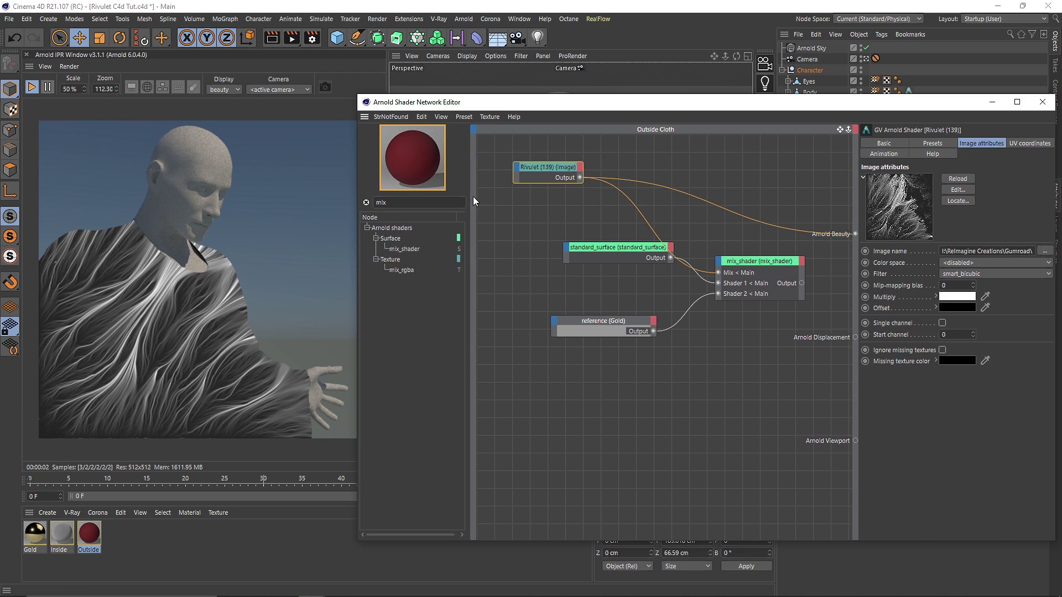
pyautogui.click(393, 208)
pyautogui.write('colo')
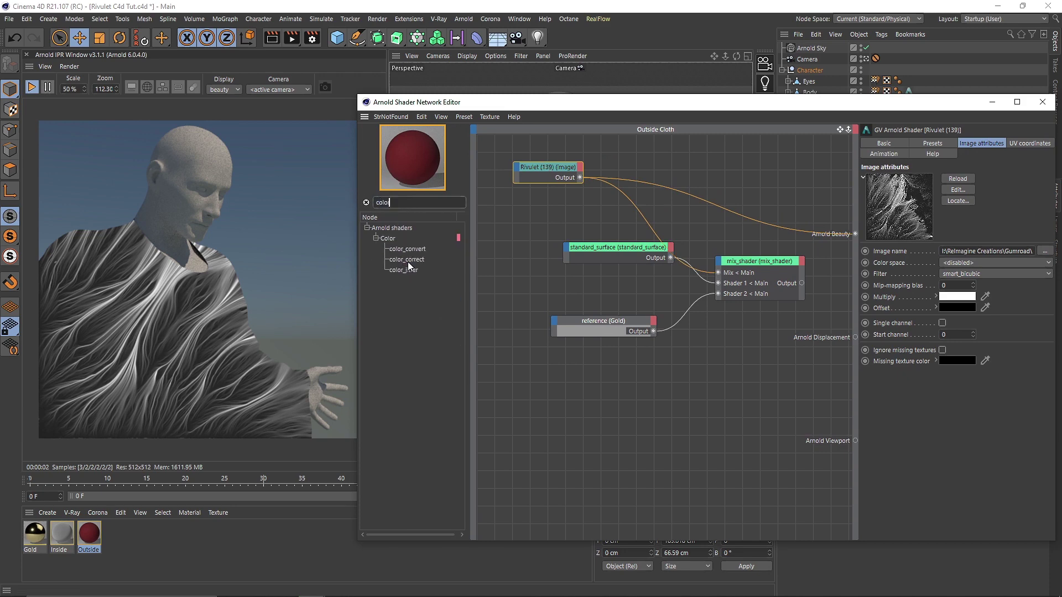
pyautogui.write('r')
pyautogui.moveTo(407, 261); pyautogui.dragTo(599, 186)
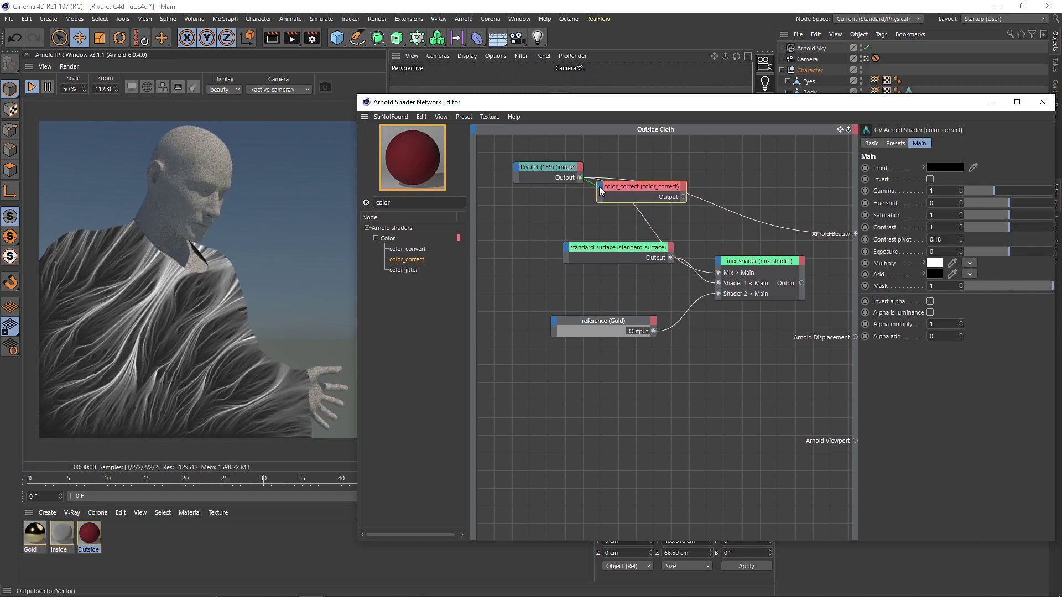
# Connect the Rivulet (139) image to color_correct's Input and color_correct to the mix_shader's Mix, moving standard_surface clear of the wires
pyautogui.click(599, 187)
pyautogui.click(636, 194)
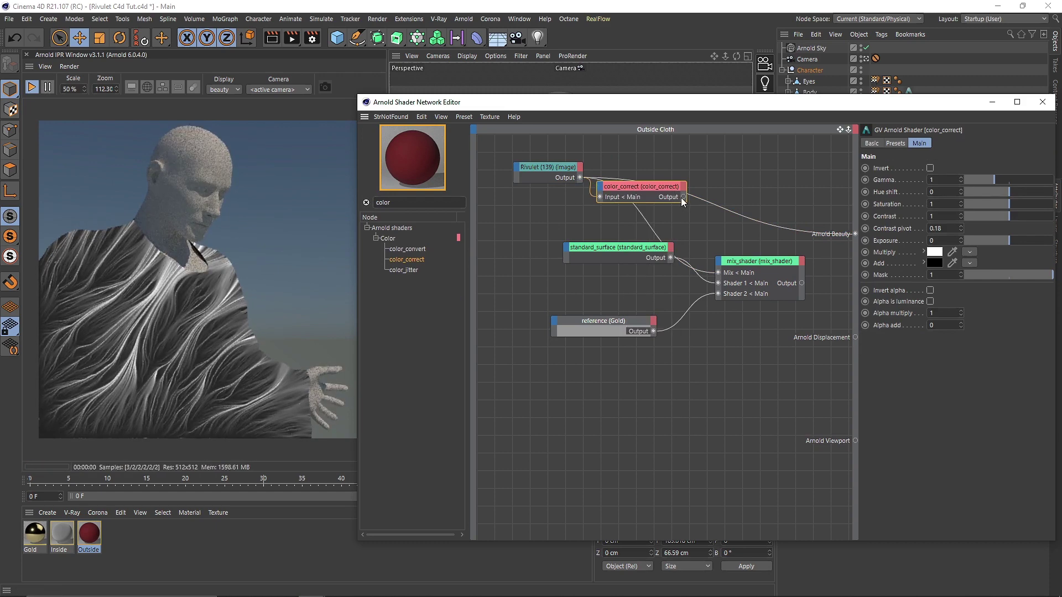
pyautogui.moveTo(683, 197); pyautogui.dragTo(718, 272)
pyautogui.moveTo(642, 247); pyautogui.dragTo(611, 266)
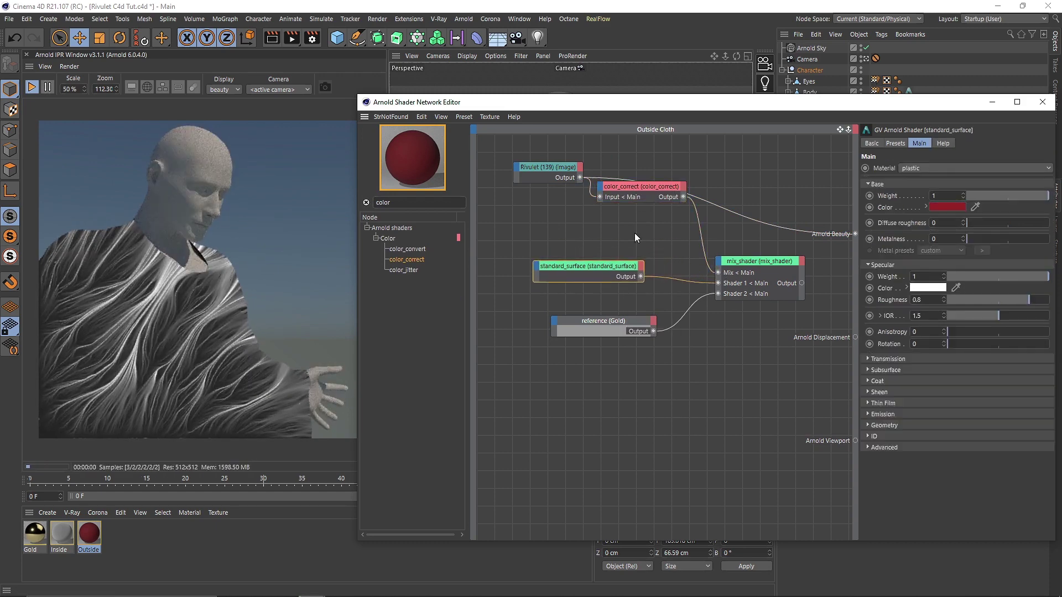
# Set color_correct as the beauty shader and adjust its gamma to 1, contrast to 1.43 and exposure to 3.02
pyautogui.click(649, 184)
pyautogui.hotkey('shift', 'a')
pyautogui.press('1')
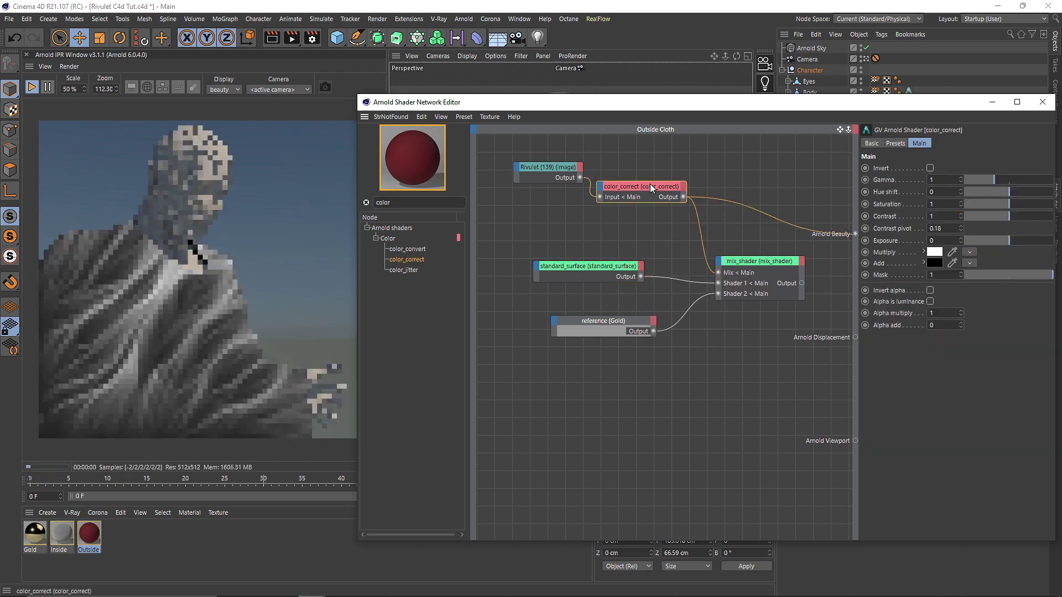
pyautogui.moveTo(987, 177); pyautogui.dragTo(987, 181)
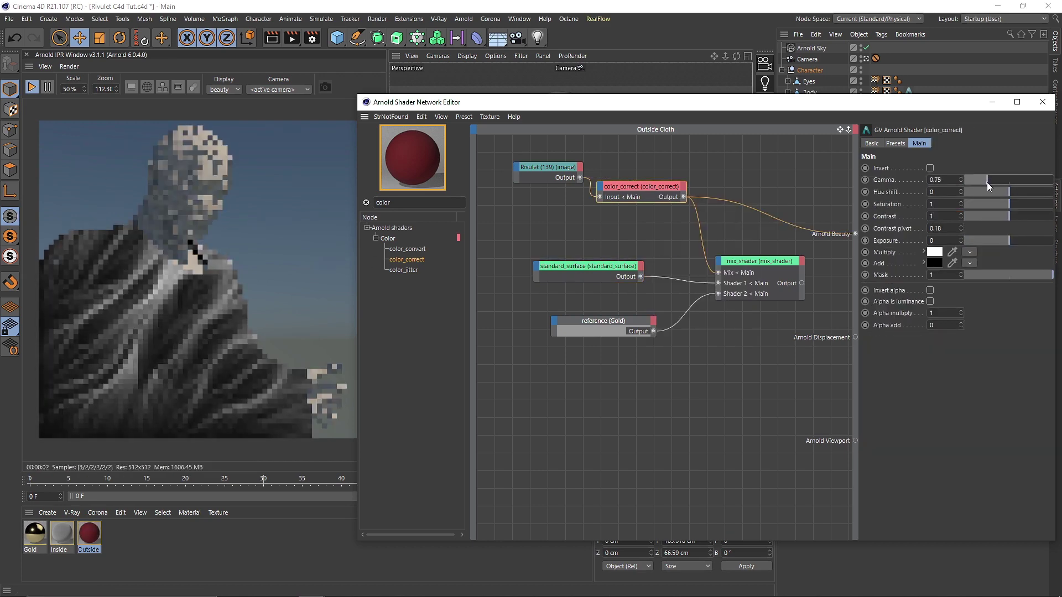
pyautogui.moveTo(1010, 216); pyautogui.dragTo(1022, 241)
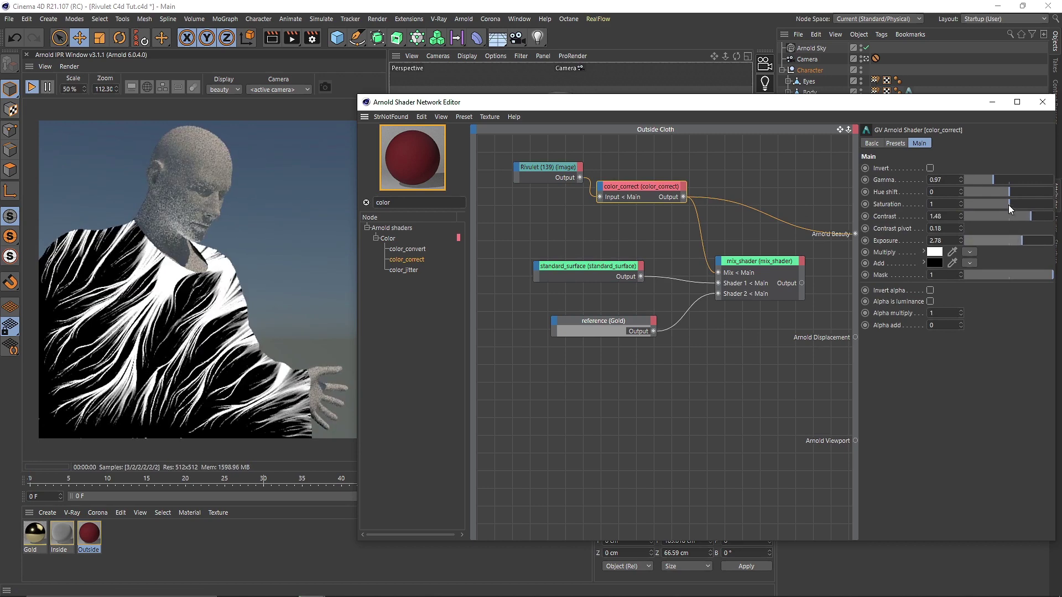
pyautogui.rightClick(961, 179)
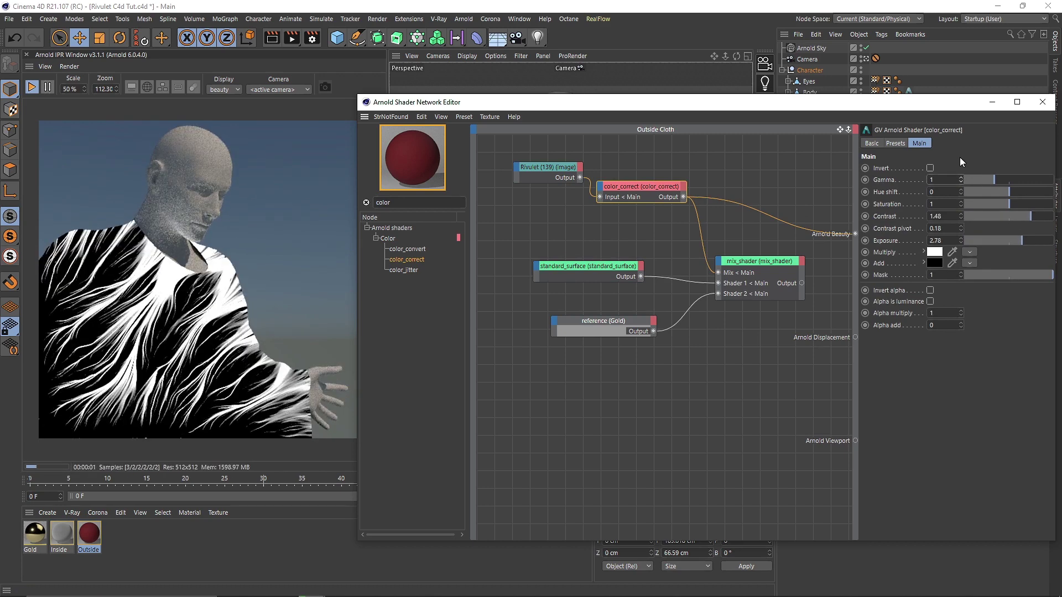
pyautogui.moveTo(1031, 215); pyautogui.dragTo(1023, 241)
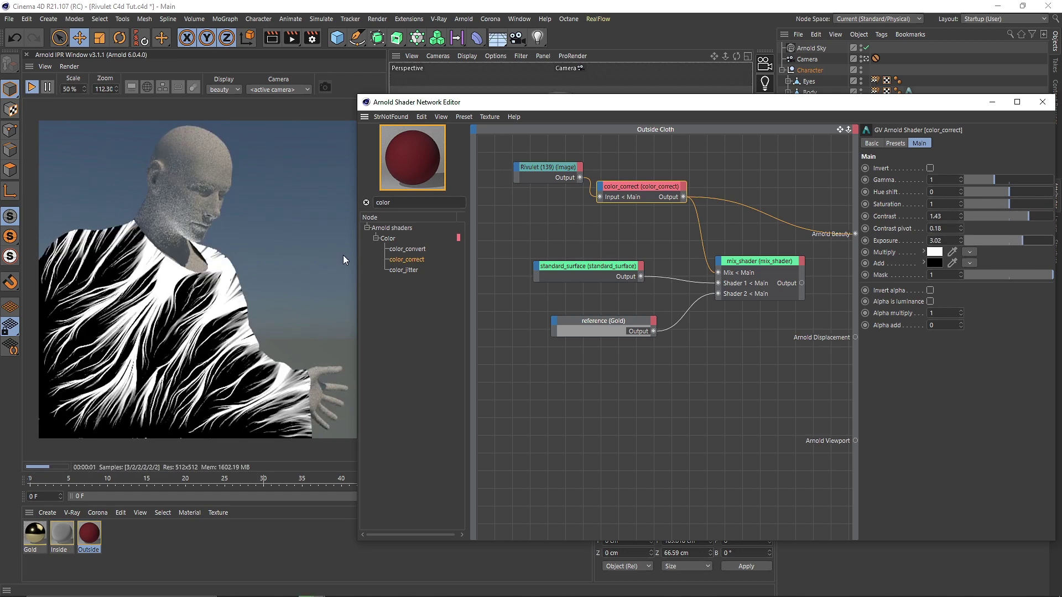
# Reconnect the mix_shader's output to Arnold Beauty and close the Arnold Shader Network Editor
pyautogui.click(749, 292)
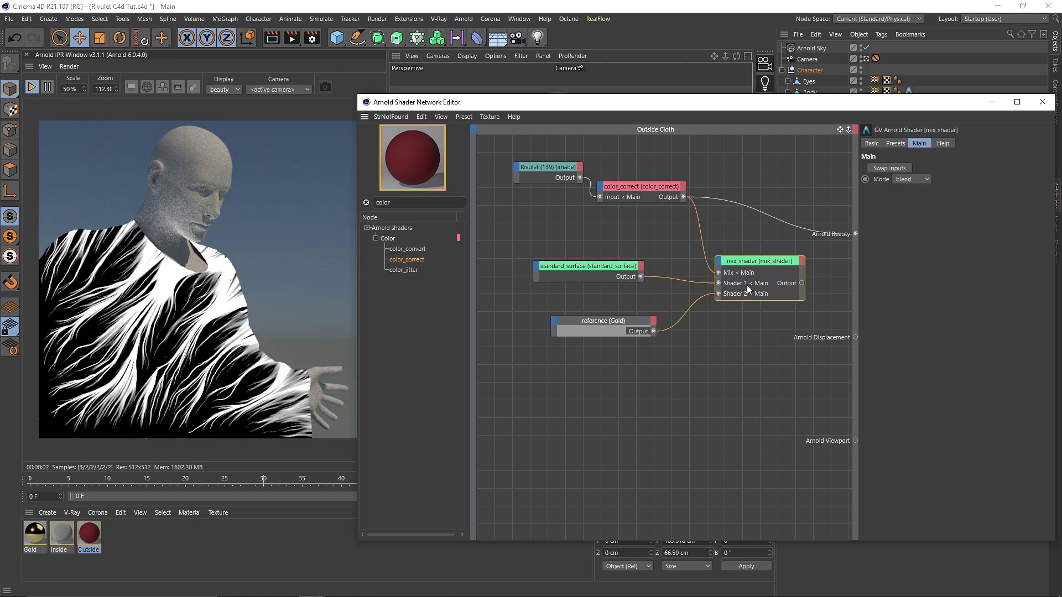
pyautogui.hotkey('alt', 'w')
pyautogui.press('c')
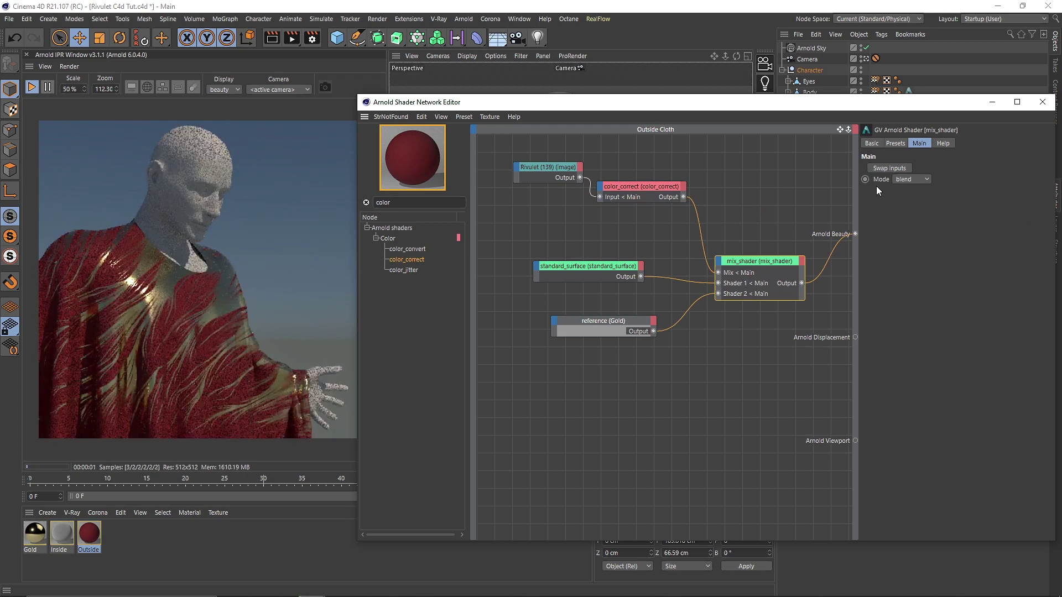
pyautogui.click(1042, 102)
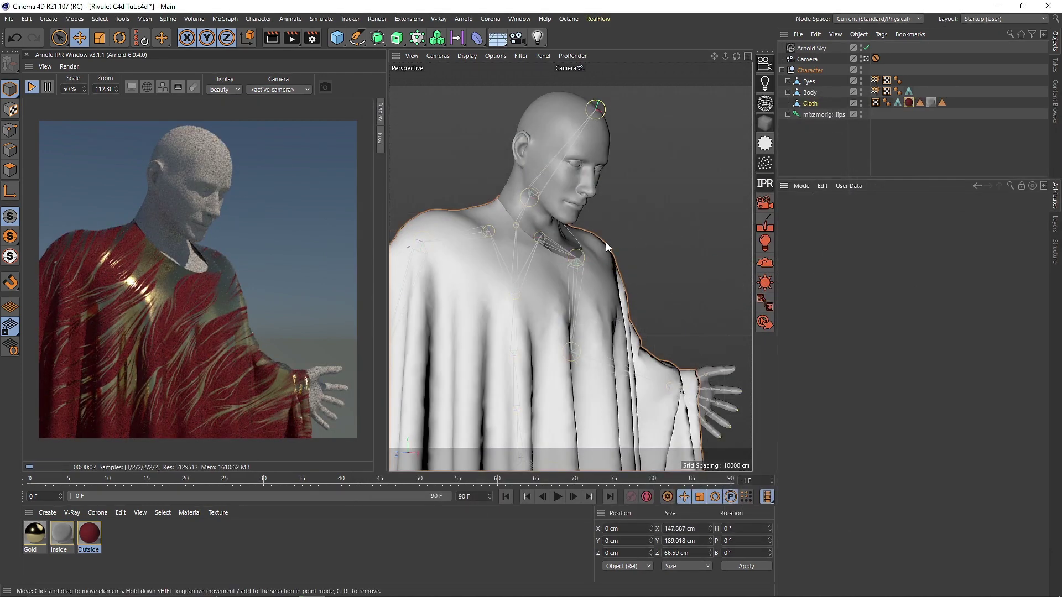
# Delete the protection tag from the Camera and examine the gold pattern on the cloth from other angles
pyautogui.click(876, 59)
pyautogui.press('Delete')
pyautogui.keyDown('alt'); pyautogui.moveTo(589, 288); pyautogui.dragTo(524, 325); pyautogui.keyUp('alt')
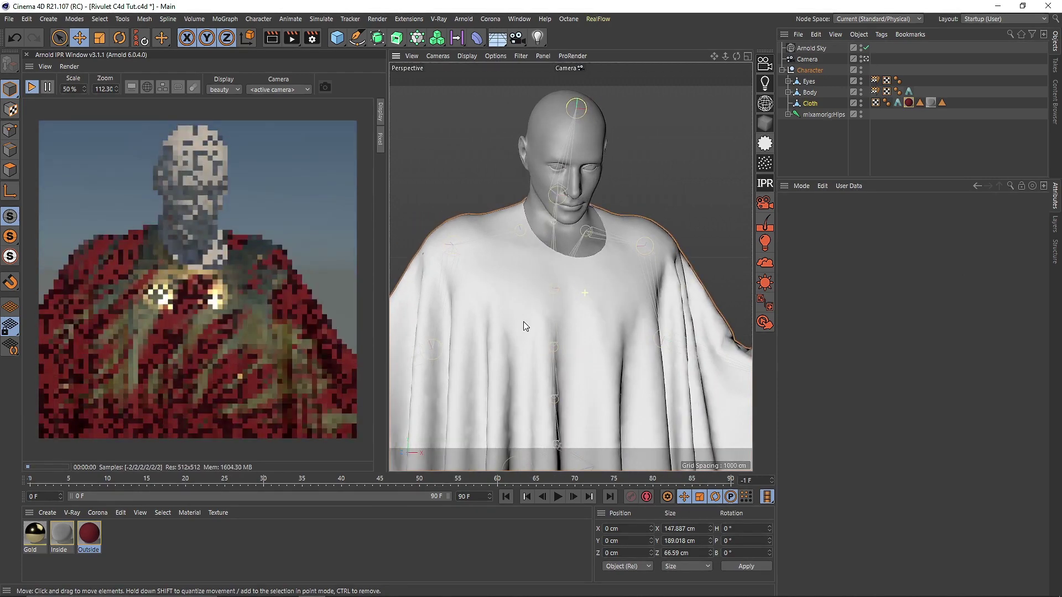
pyautogui.keyDown('alt'); pyautogui.moveTo(524, 326); pyautogui.dragTo(541, 294, button='middle'); pyautogui.keyUp('alt')
pyautogui.keyDown('alt'); pyautogui.moveTo(539, 293); pyautogui.dragTo(560, 315); pyautogui.keyUp('alt')
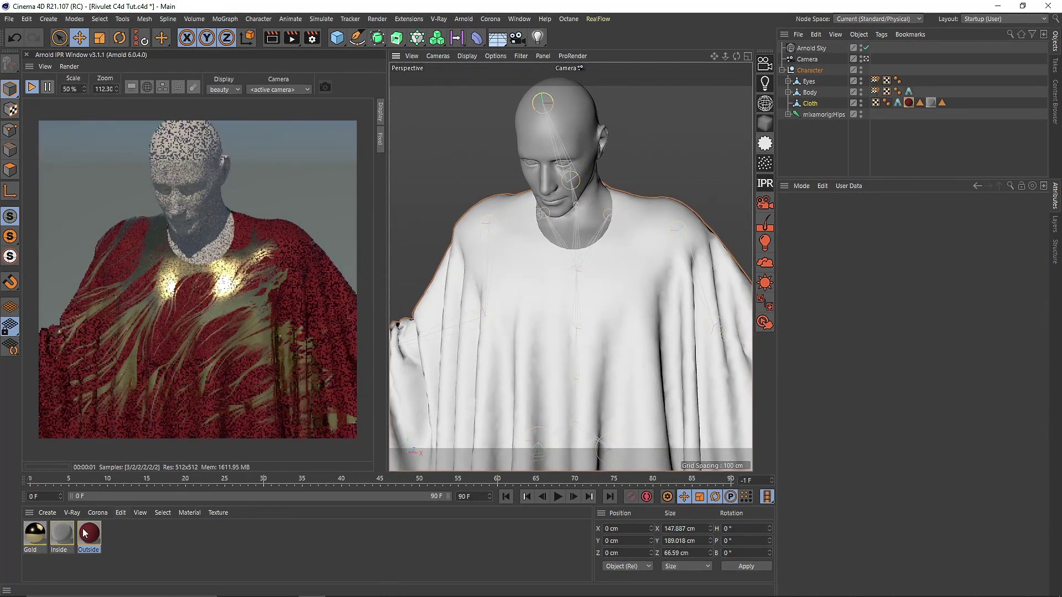
# Apply the Outside Cloth material to the Body and hide the Cloth object in both the viewport and the render
pyautogui.moveTo(89, 534); pyautogui.dragTo(183, 164)
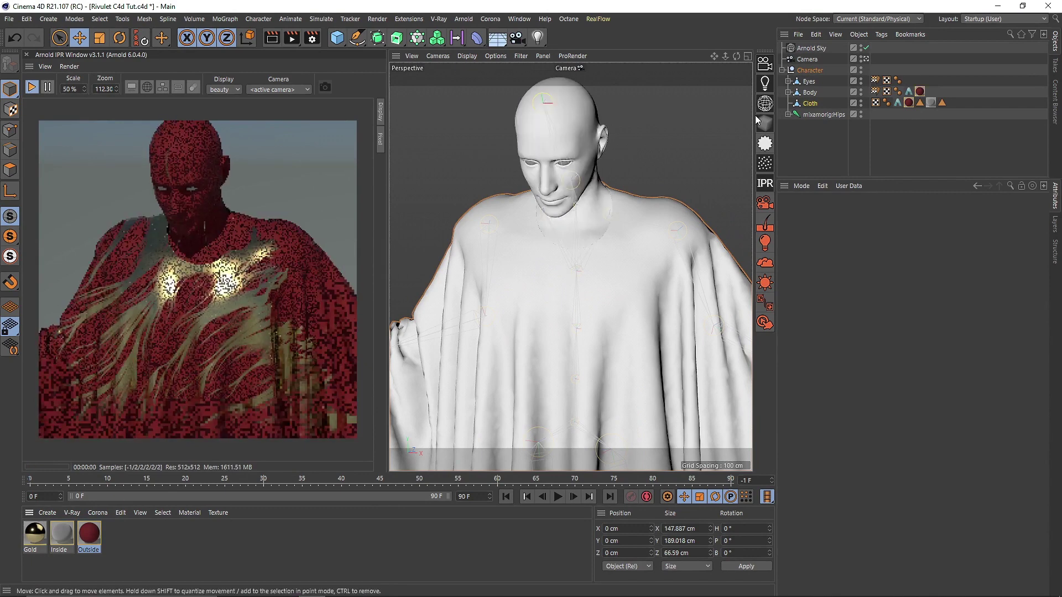
pyautogui.click(861, 104)
pyautogui.click(861, 105)
pyautogui.keyDown('alt'); pyautogui.moveTo(629, 229); pyautogui.dragTo(529, 218); pyautogui.keyUp('alt')
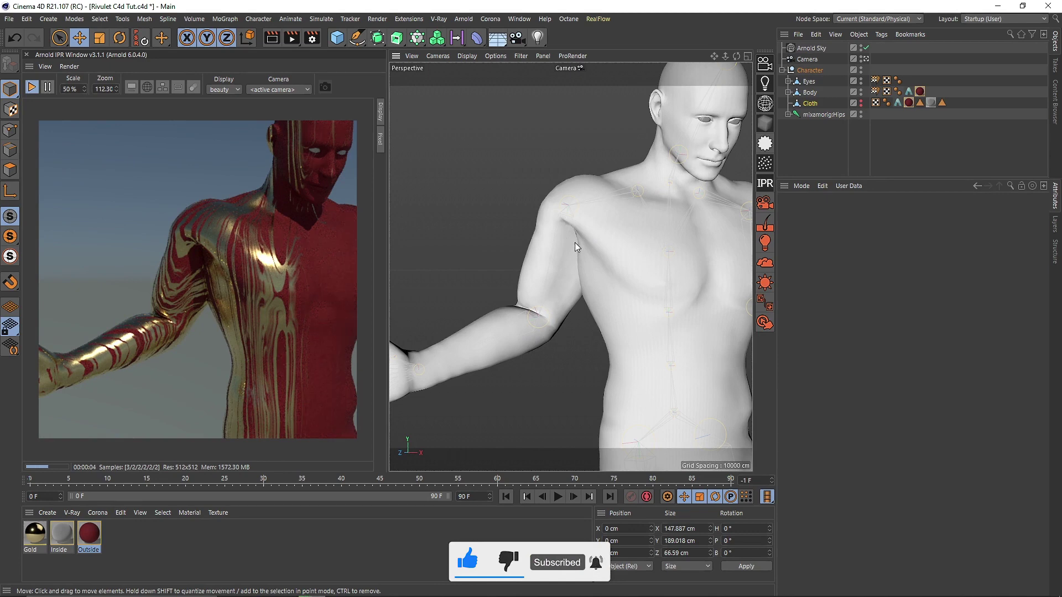
# Open the Gold material for editing and set its base weight to 0
pyautogui.doubleClick(35, 533)
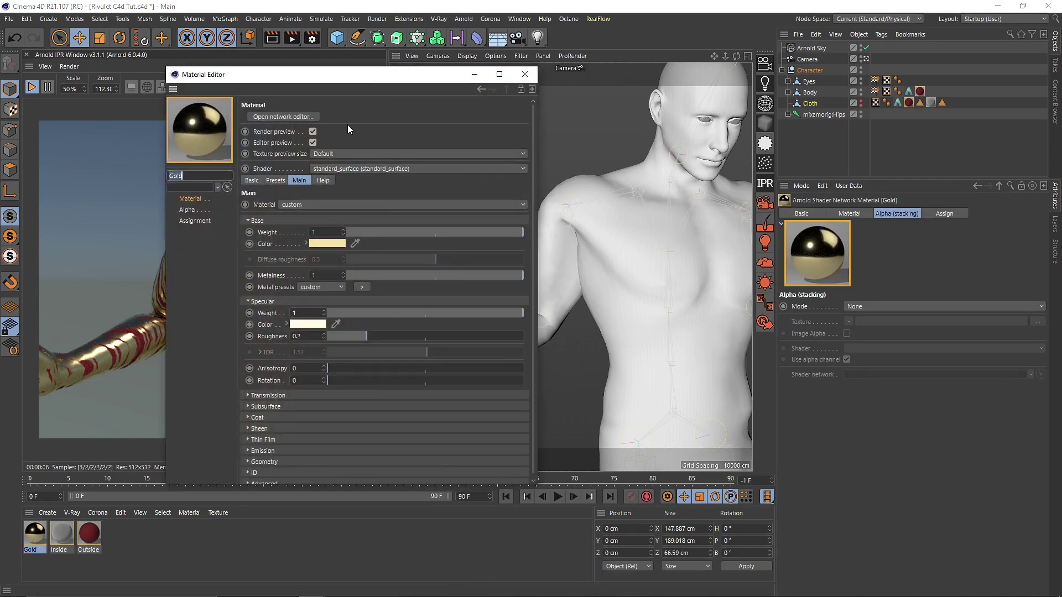
pyautogui.moveTo(365, 78); pyautogui.dragTo(656, 122)
pyautogui.moveTo(641, 275); pyautogui.dragTo(623, 267)
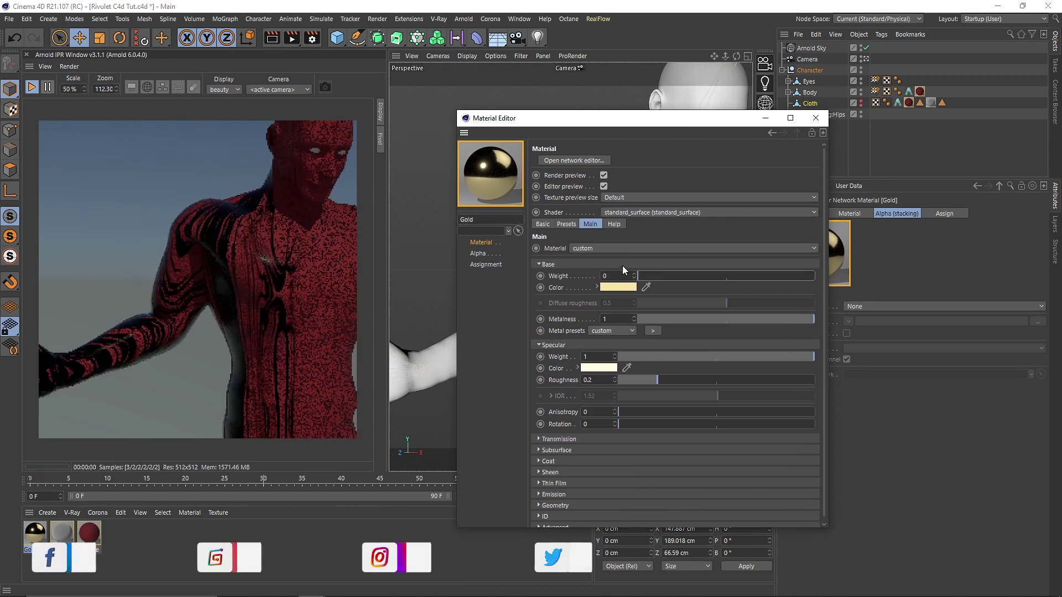
pyautogui.click(622, 266)
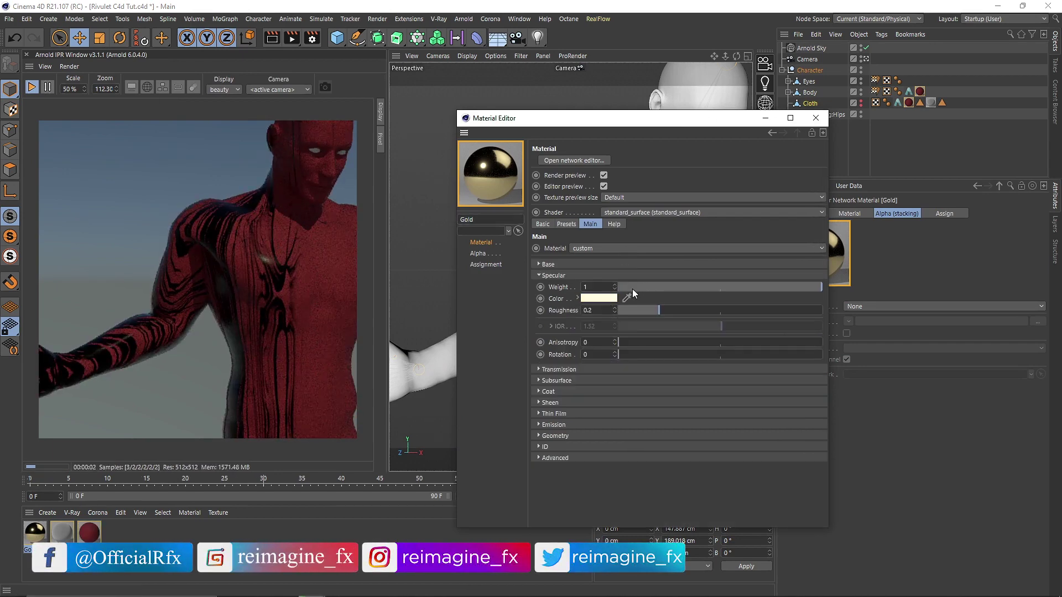
# Set the Gold material's emission weight to 1 and its emission color to light blue with hue 198°, saturation 73% and value 100%
pyautogui.click(608, 275)
pyautogui.click(553, 342)
pyautogui.moveTo(628, 353); pyautogui.dragTo(676, 364)
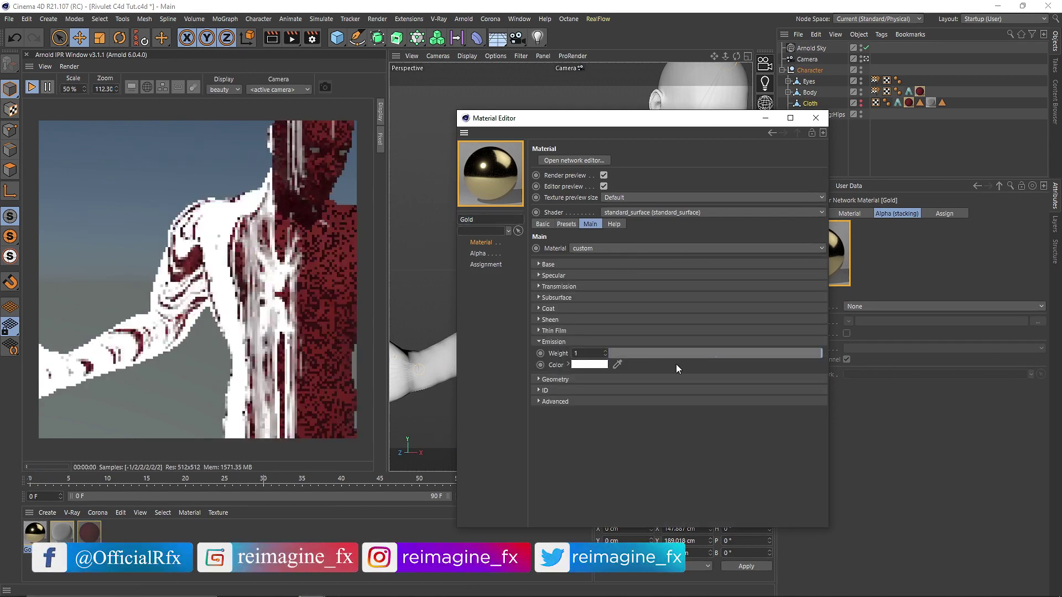
pyautogui.click(599, 366)
pyautogui.click(615, 364)
pyautogui.click(664, 376)
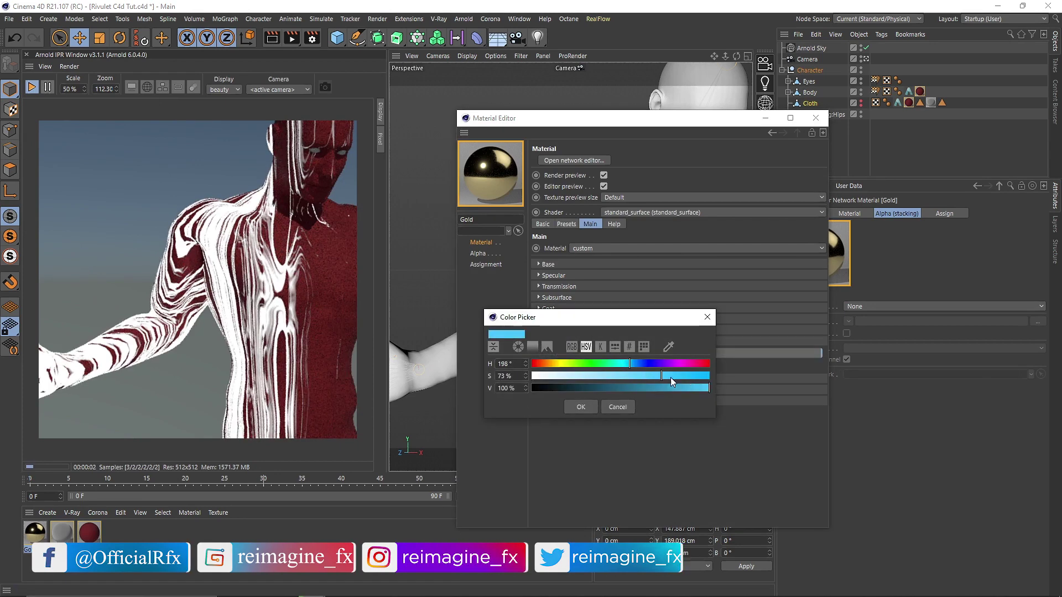
pyautogui.click(581, 407)
# Raise the Gold material's emission weight to 2 and close the Material Editor
pyautogui.moveTo(589, 354); pyautogui.dragTo(521, 380)
pyautogui.write('2')
pyautogui.press('Return')
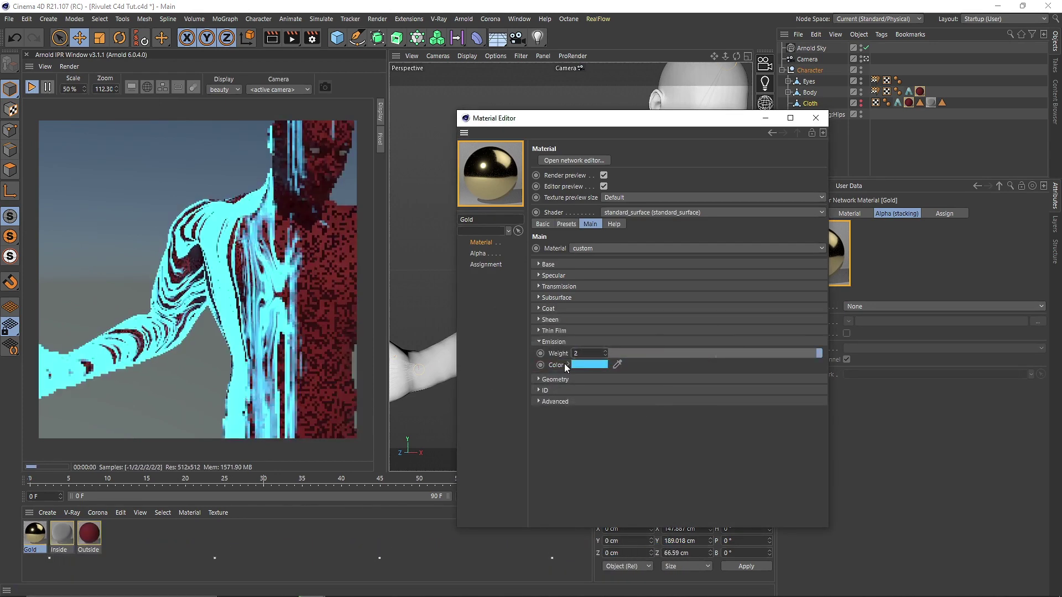
pyautogui.click(569, 343)
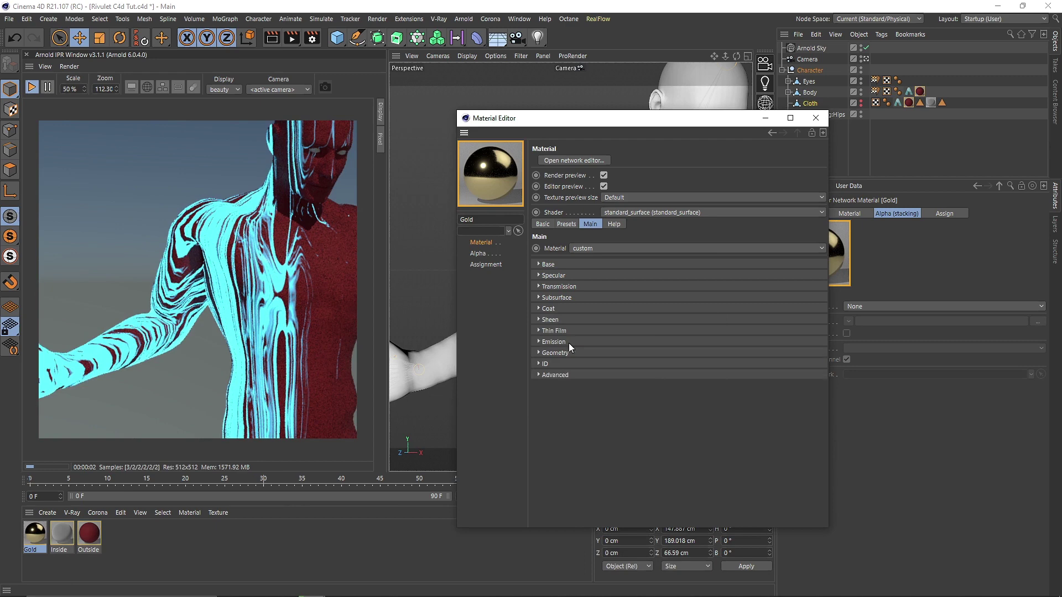
pyautogui.click(815, 118)
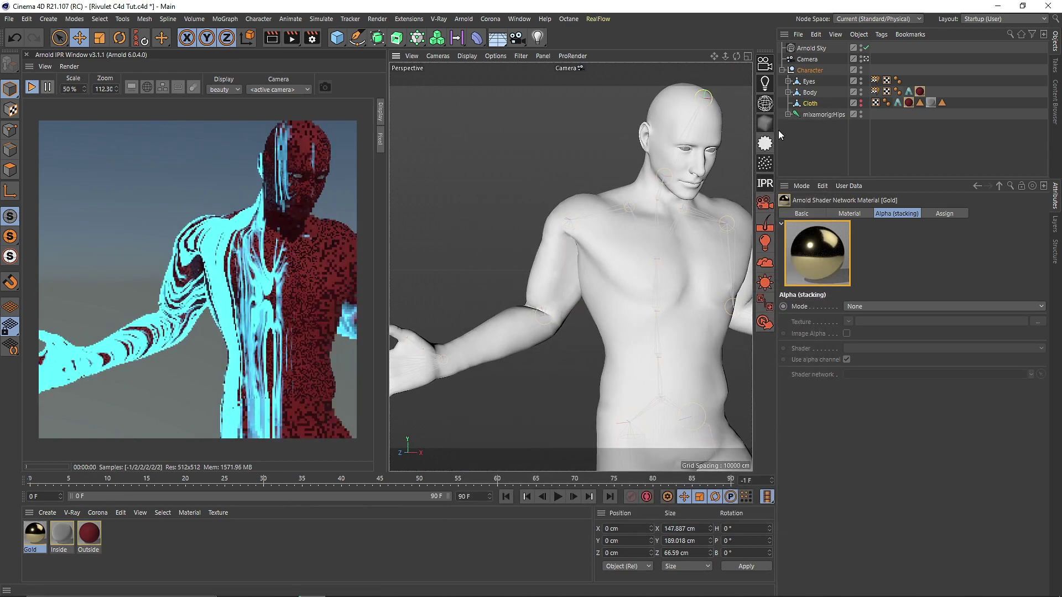
# Set the Camera's X and Y position to 0 cm and its heading and pitch rotation to 0°
pyautogui.click(807, 59)
pyautogui.click(835, 213)
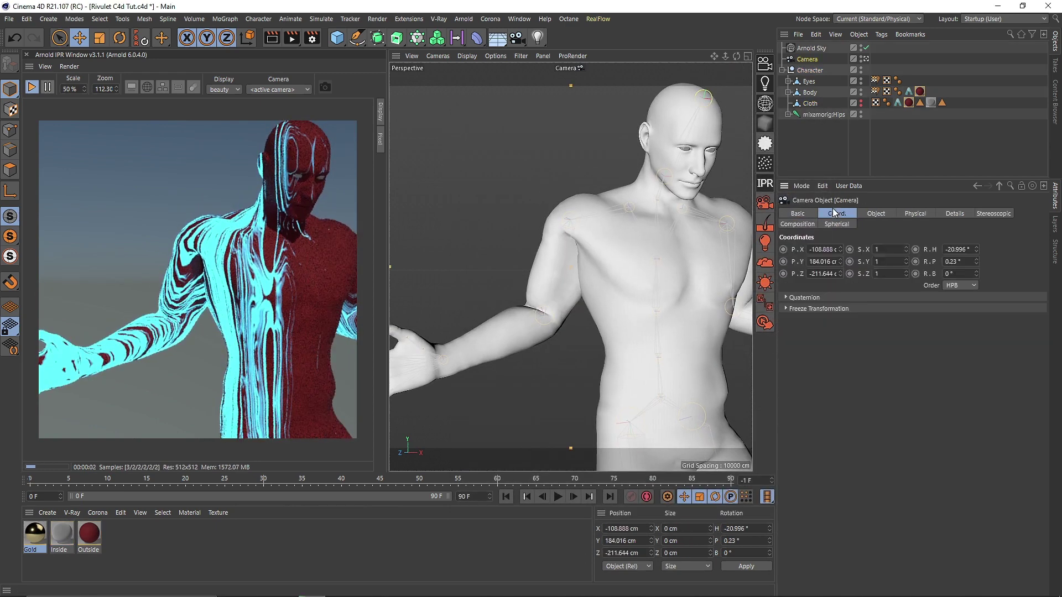
pyautogui.doubleClick(822, 249)
pyautogui.write('0')
pyautogui.doubleClick(821, 261)
pyautogui.write('0')
pyautogui.doubleClick(955, 249)
pyautogui.write('0')
pyautogui.doubleClick(953, 260)
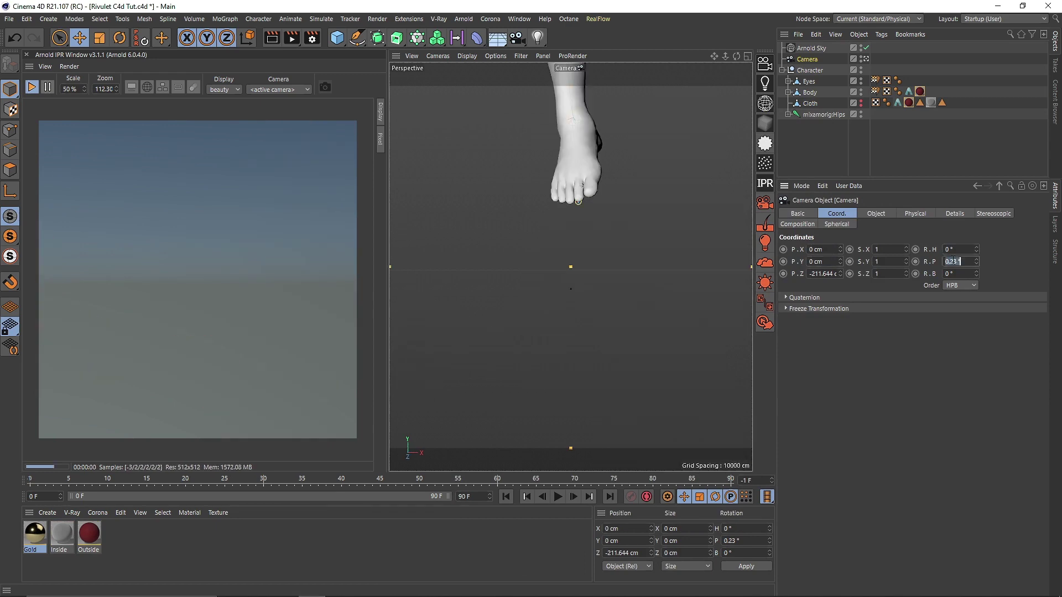
pyautogui.write('0')
pyautogui.press('Return')
# Frame the upper body from the front by setting the Camera's Y position to 191 cm and its pitch to 2°
pyautogui.moveTo(840, 262); pyautogui.dragTo(840, 258)
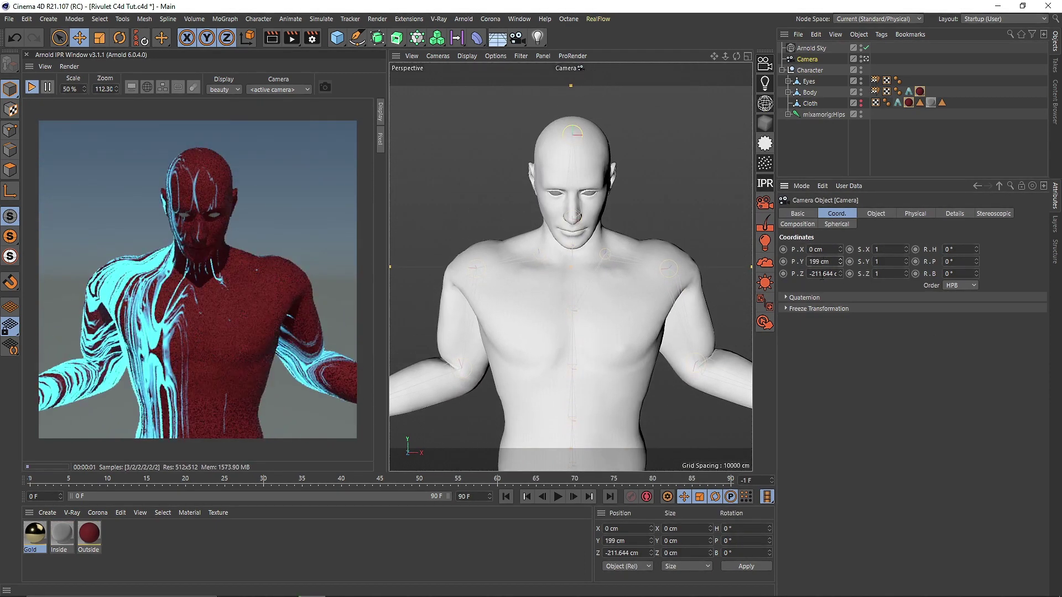
pyautogui.moveTo(976, 262); pyautogui.dragTo(976, 254)
pyautogui.moveTo(840, 262); pyautogui.dragTo(840, 260)
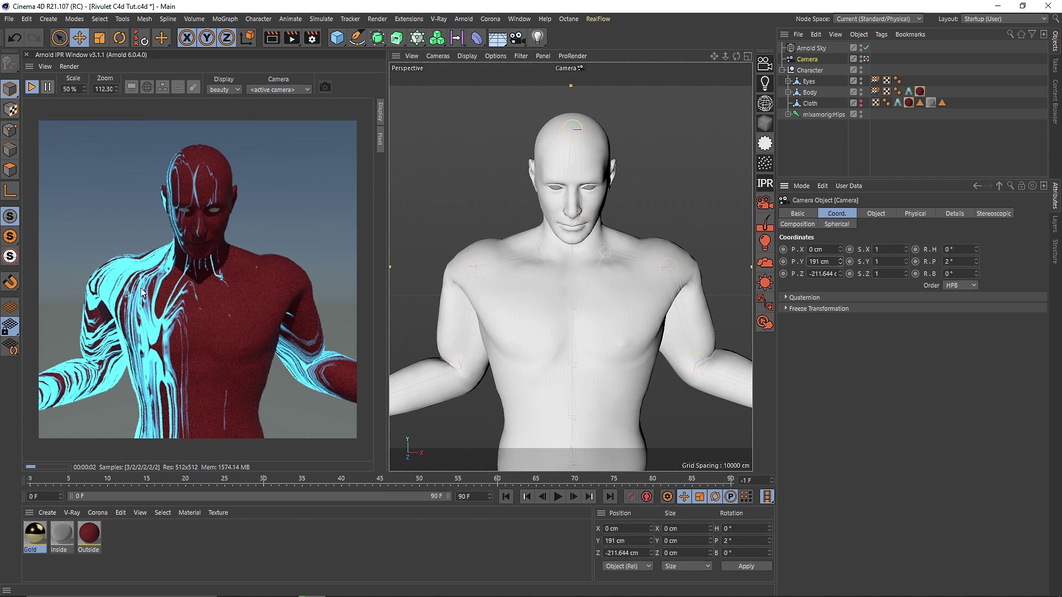
# Set the subdivision type in the Body's Arnold tag to catclark
pyautogui.click(908, 102)
pyautogui.click(880, 213)
pyautogui.click(880, 238)
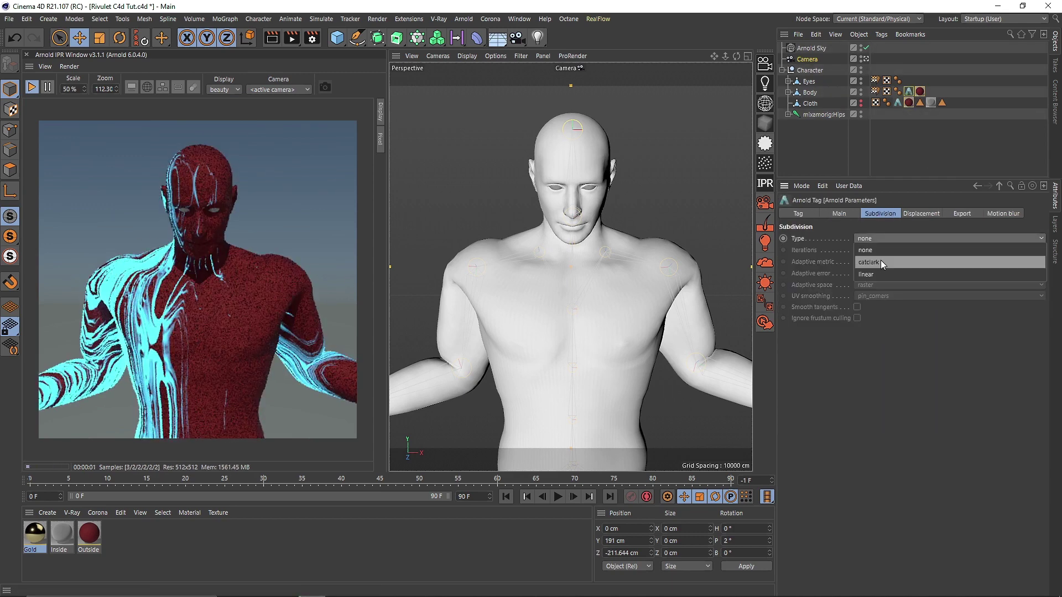
pyautogui.click(880, 260)
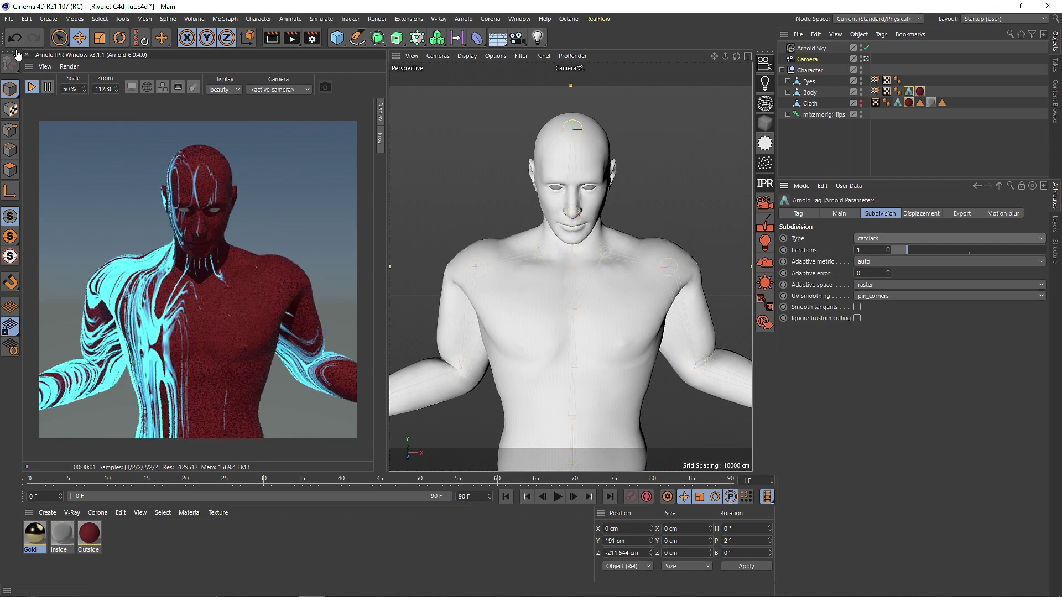
# Enlarge the Arnold IPR preview, render it at 90% scale to check the glowing pattern, and close the IPR window
pyautogui.moveTo(18, 53); pyautogui.dragTo(18, 148)
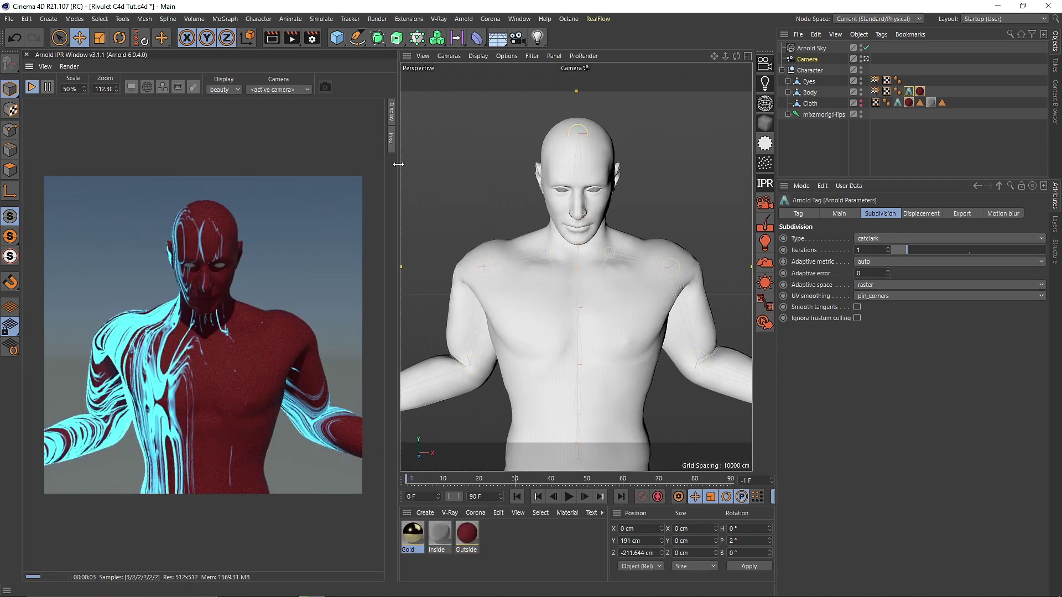
pyautogui.moveTo(398, 164); pyautogui.dragTo(556, 164)
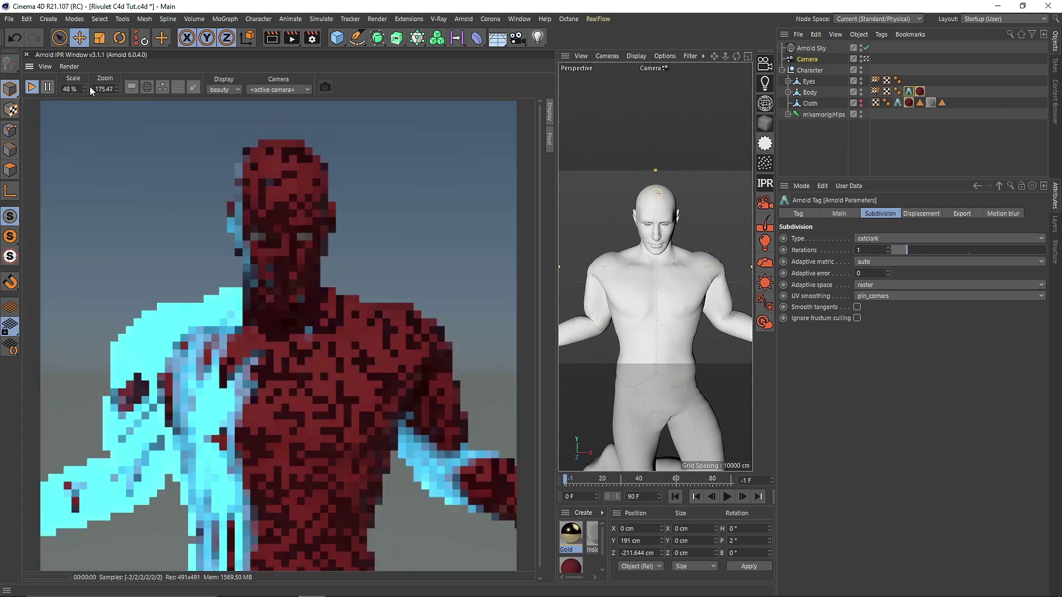
pyautogui.moveTo(79, 89); pyautogui.dragTo(60, 89)
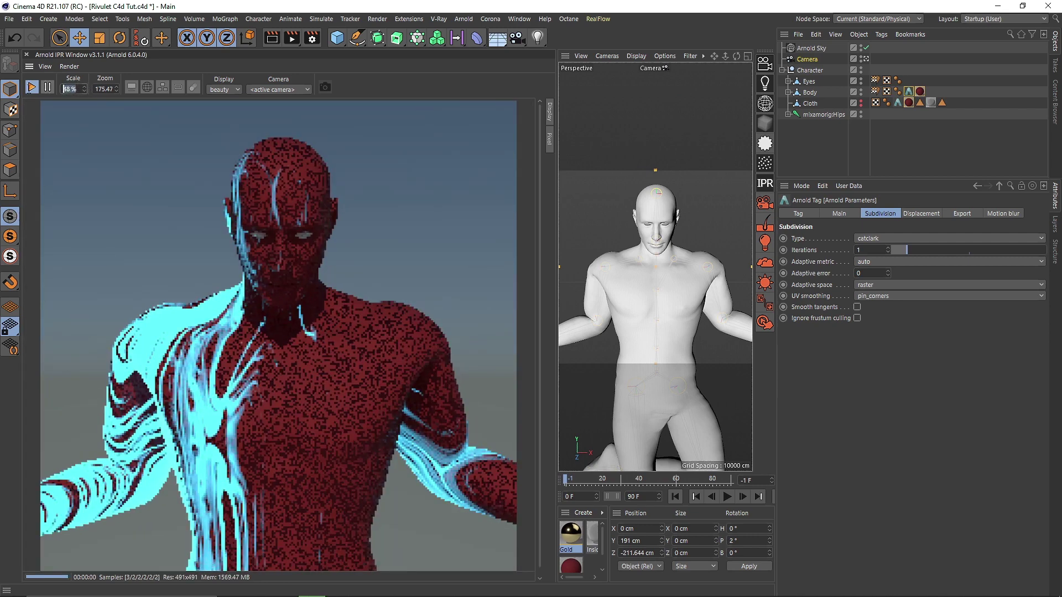
pyautogui.write('90')
pyautogui.press('Return')
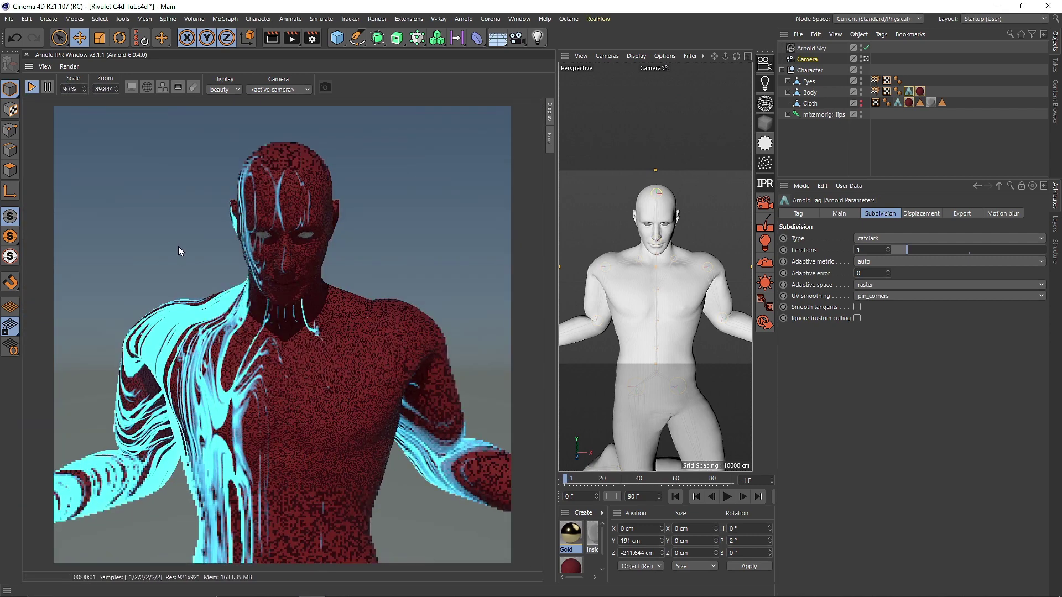
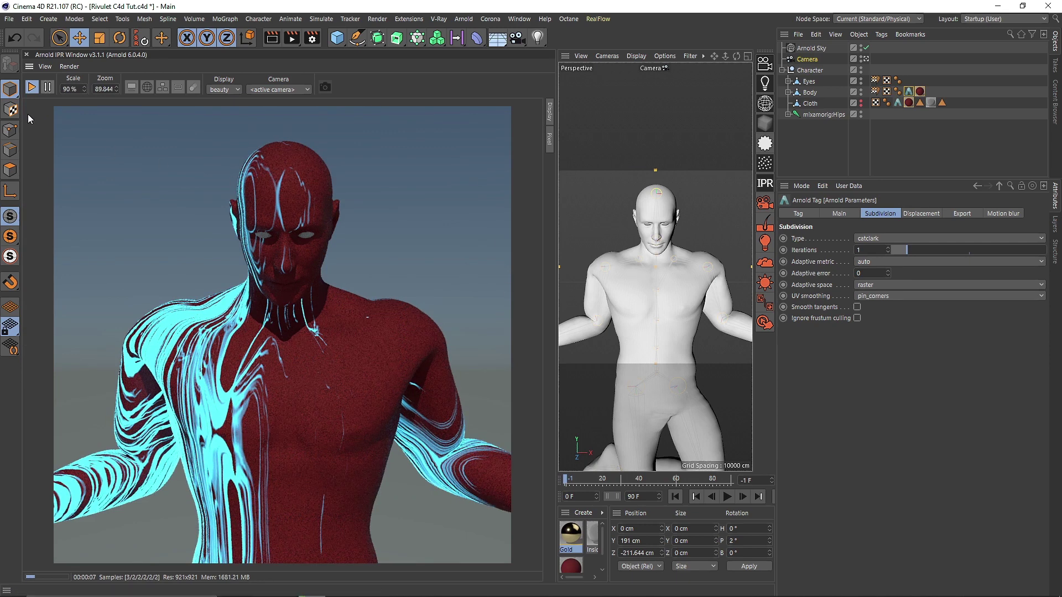
pyautogui.click(26, 54)
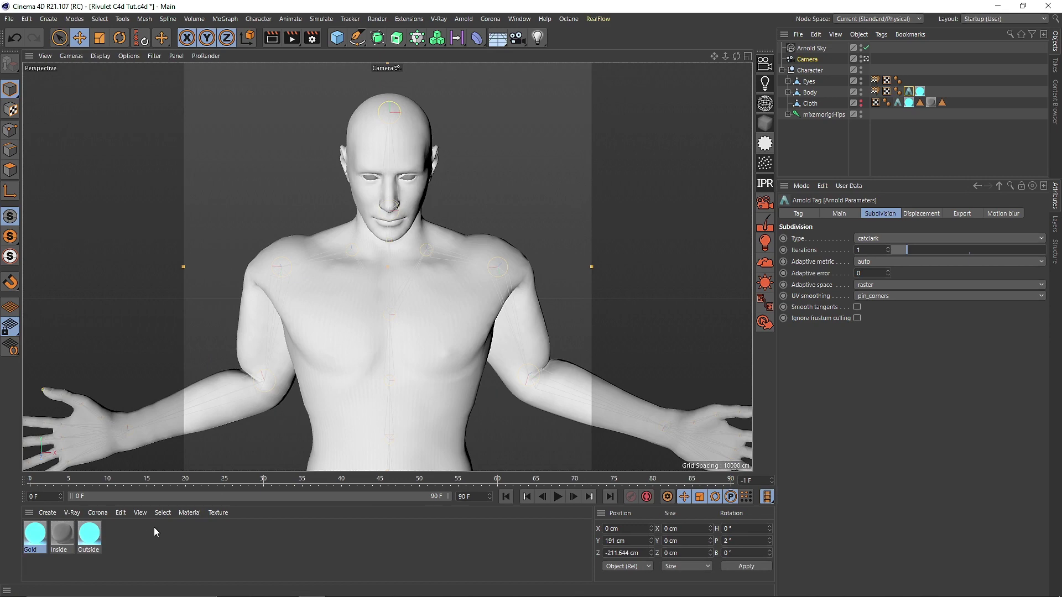
# Delete all materials and the Character hierarchy, keeping only the Arnold Sky and the Camera
pyautogui.doubleClick(90, 534)
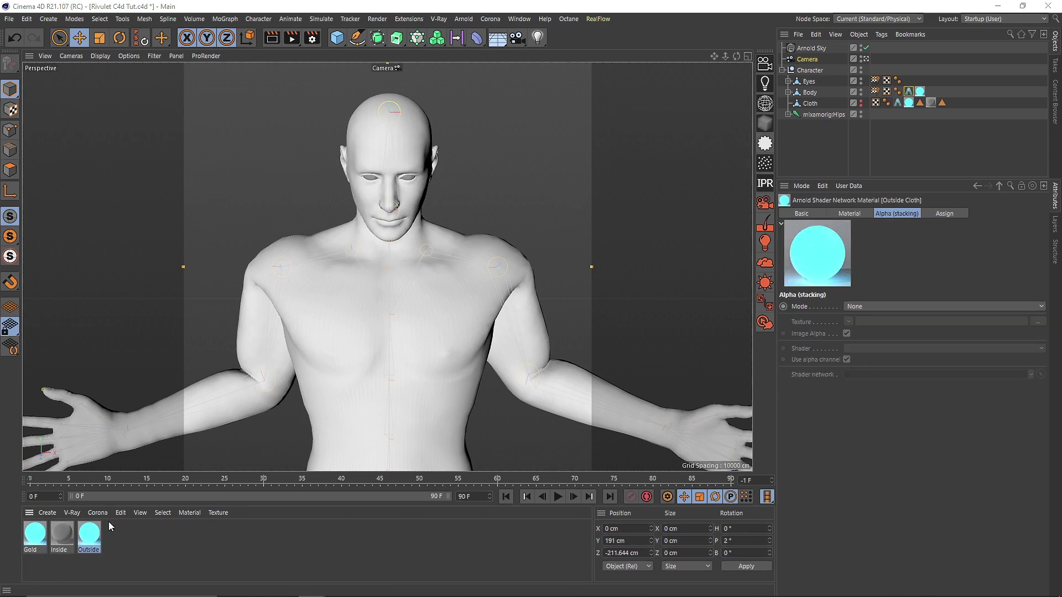
pyautogui.click(535, 76)
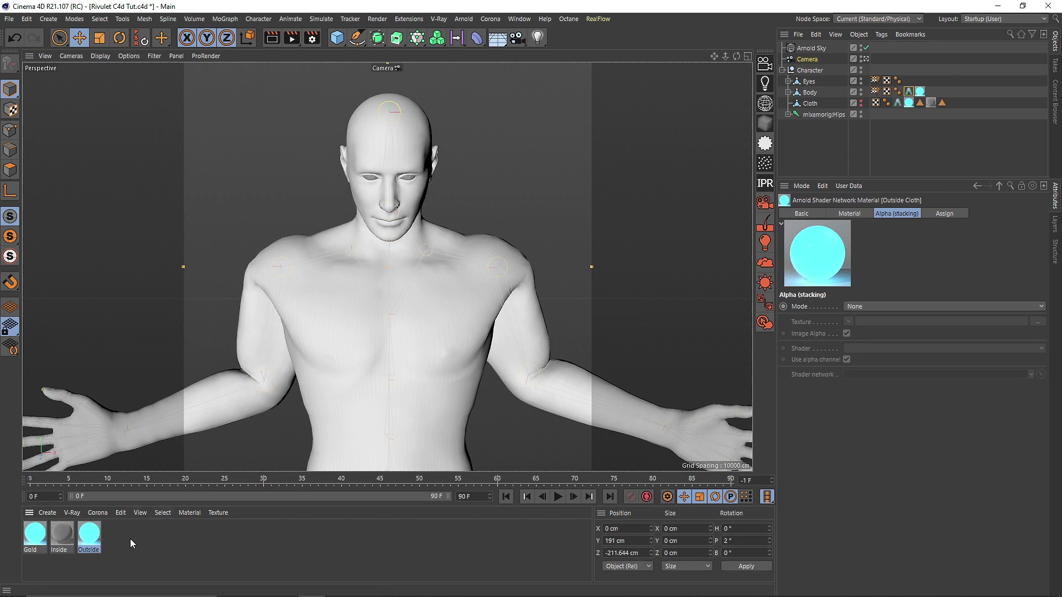
pyautogui.moveTo(130, 540); pyautogui.dragTo(1, 531)
pyautogui.press('Delete')
pyautogui.click(810, 70)
pyautogui.press('Delete')
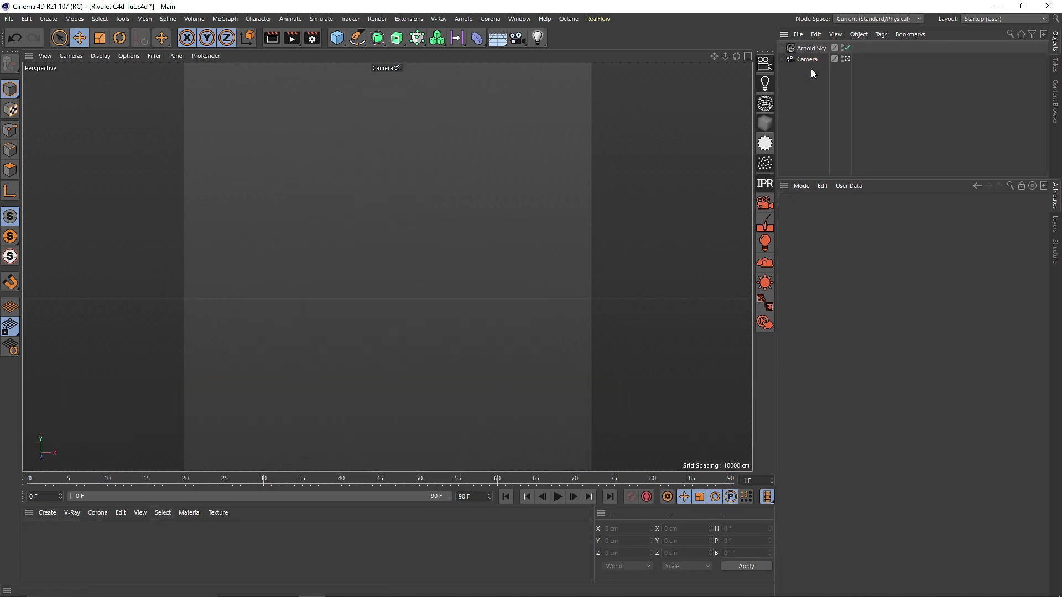
# Add a sphere with 100 segments and view it through the Camera
pyautogui.moveTo(339, 43); pyautogui.dragTo(545, 82)
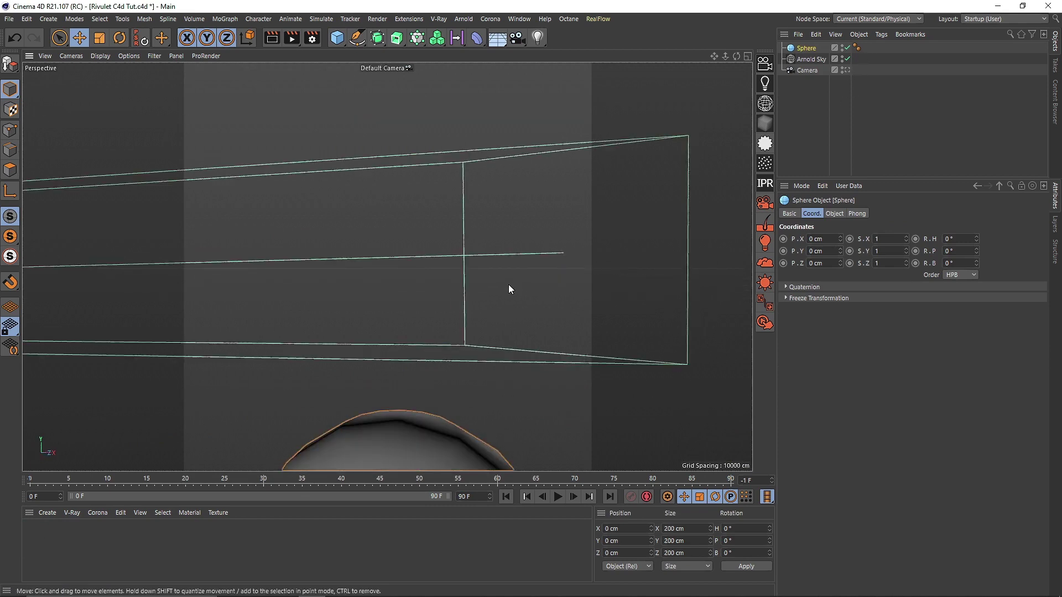
pyautogui.click(846, 70)
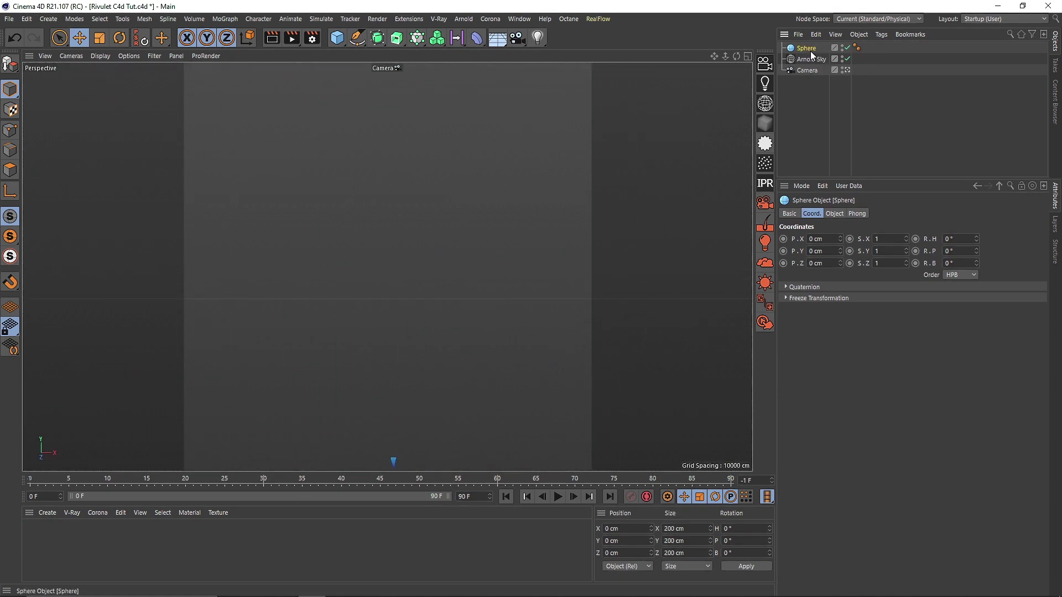
pyautogui.click(835, 213)
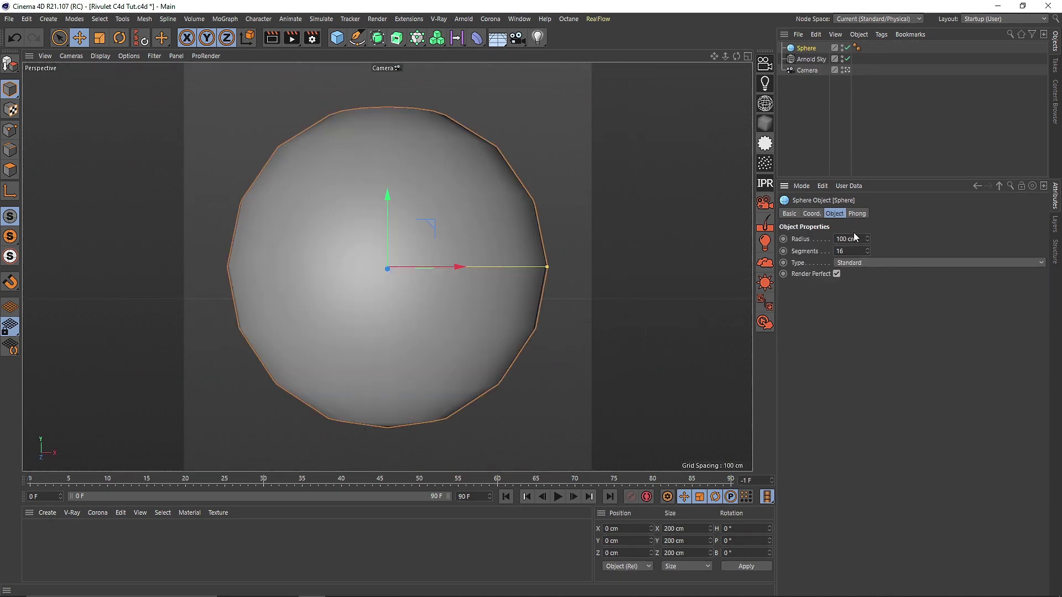
pyautogui.write('100')
pyautogui.press('Return')
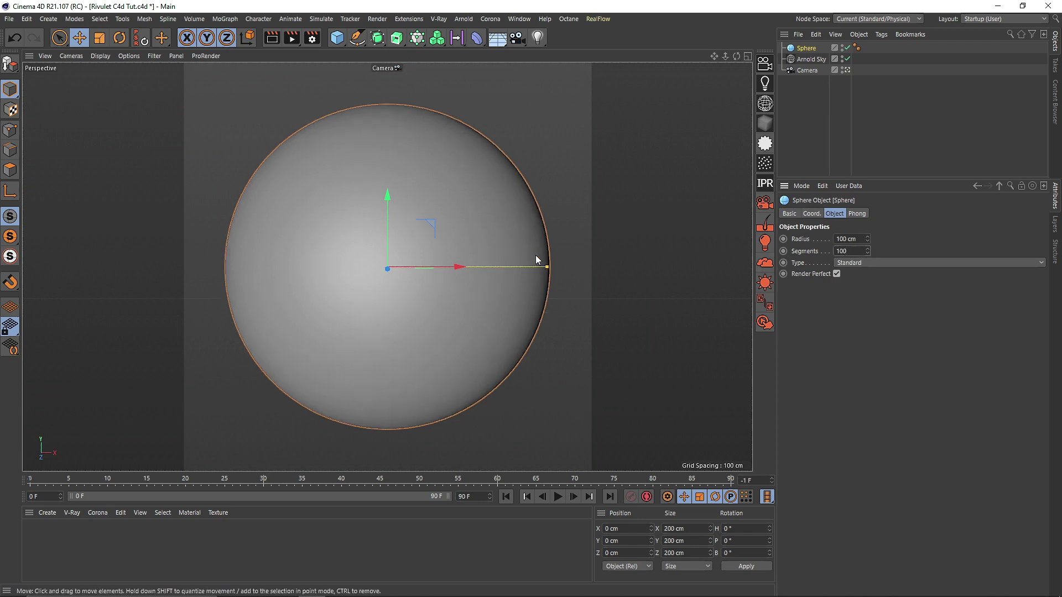
# Create a new Arnold standard_surface material and apply it to the sphere
pyautogui.click(50, 512)
pyautogui.moveTo(87, 414)
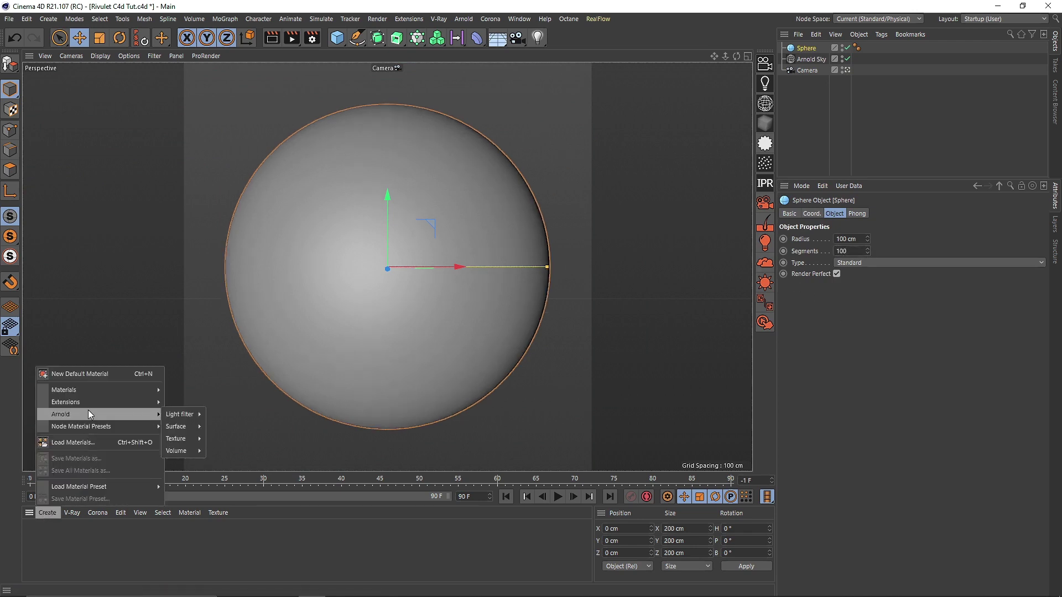
pyautogui.moveTo(189, 429)
pyautogui.click(230, 503)
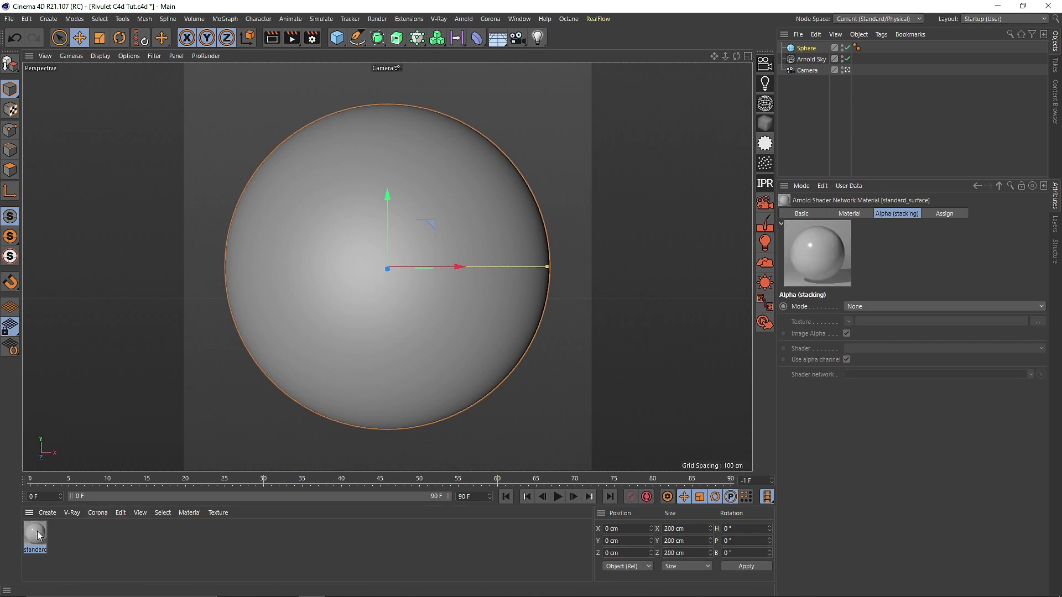
pyautogui.moveTo(35, 532); pyautogui.dragTo(457, 351)
# Open the Arnold IPR window, dock it beside the viewport and fit the rendered sphere in it
pyautogui.click(766, 184)
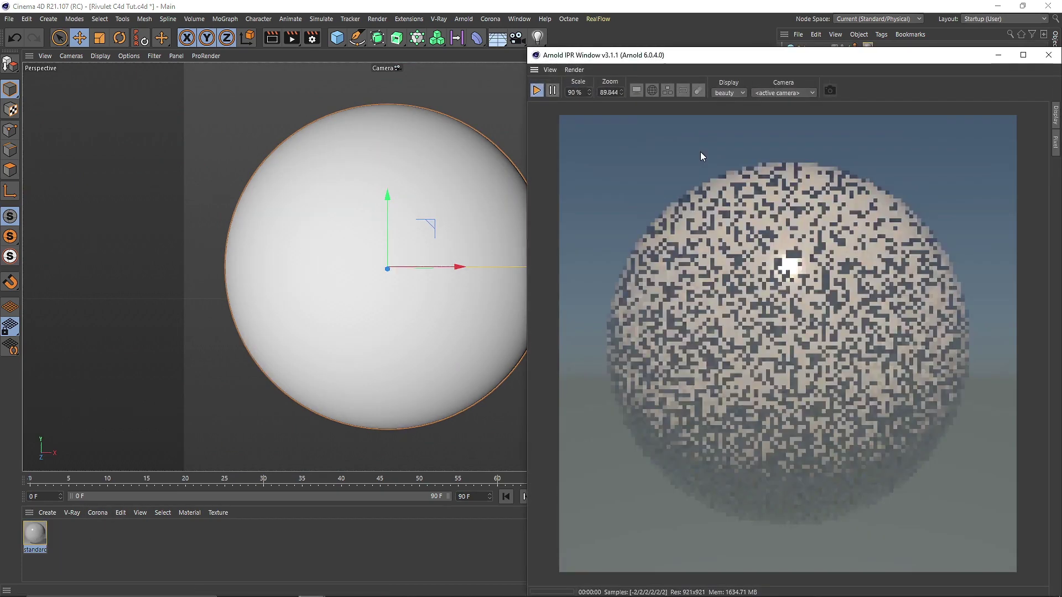
pyautogui.moveTo(534, 70); pyautogui.dragTo(147, 204)
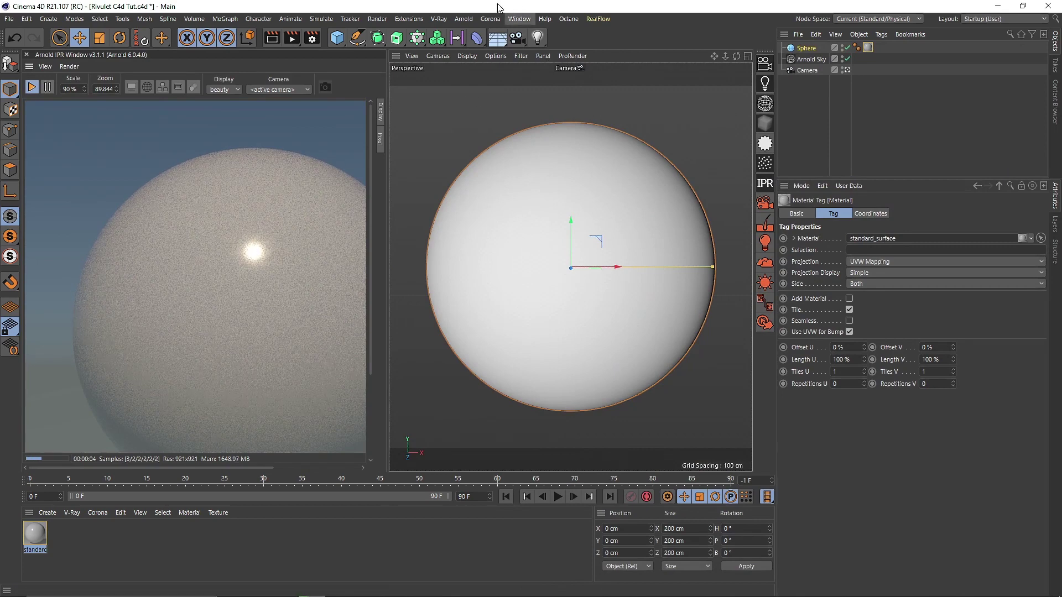
pyautogui.click(463, 19)
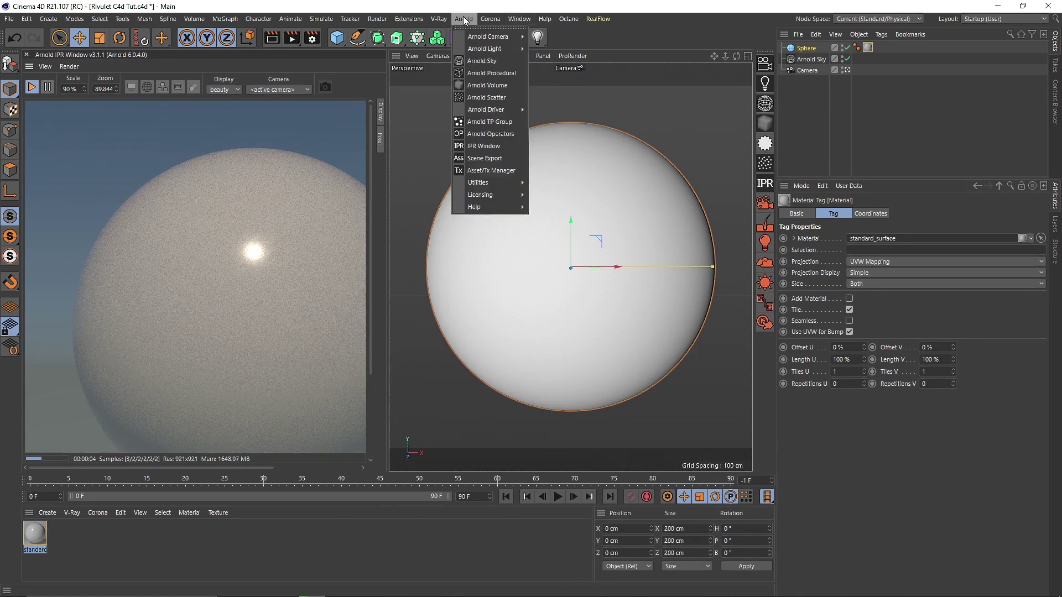
pyautogui.click(497, 146)
pyautogui.scroll(-1, 175, 291)
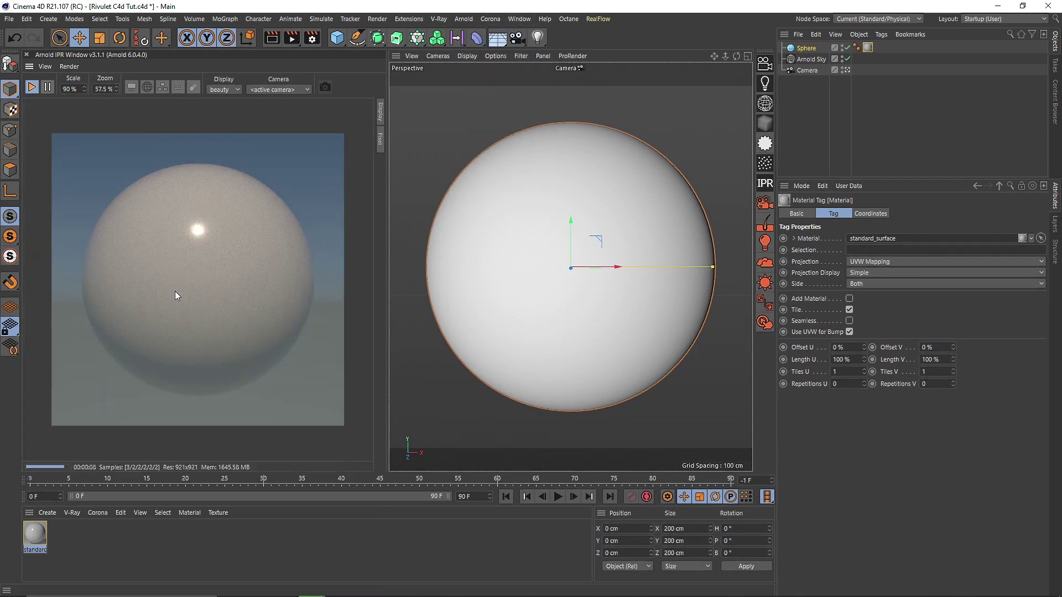
# Open the standard_surface material for editing, set its material type to glass and collapse the parameter groups
pyautogui.click(35, 533)
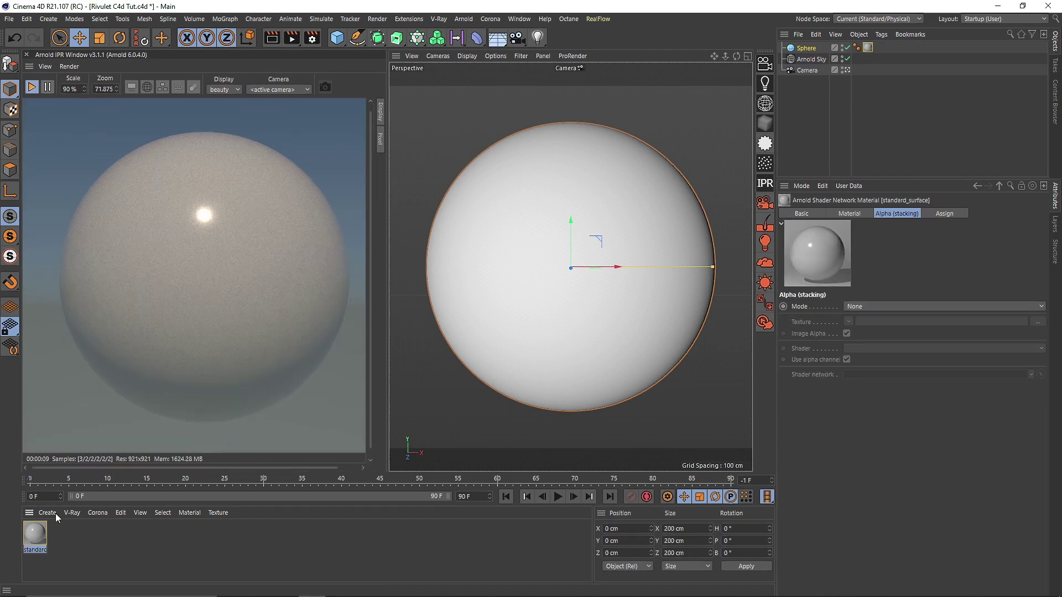
pyautogui.doubleClick(37, 533)
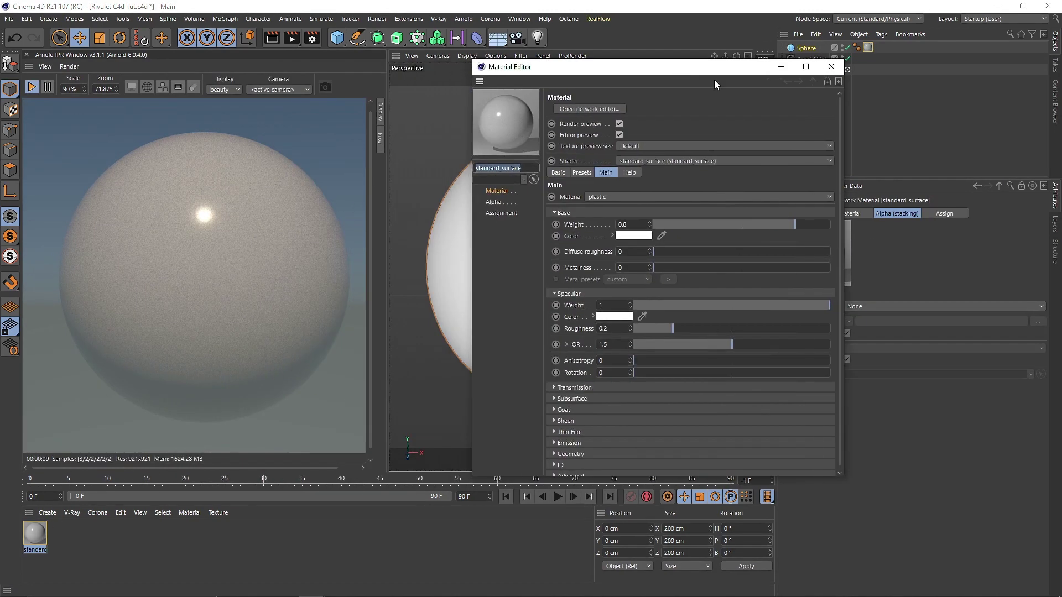
pyautogui.click(608, 194)
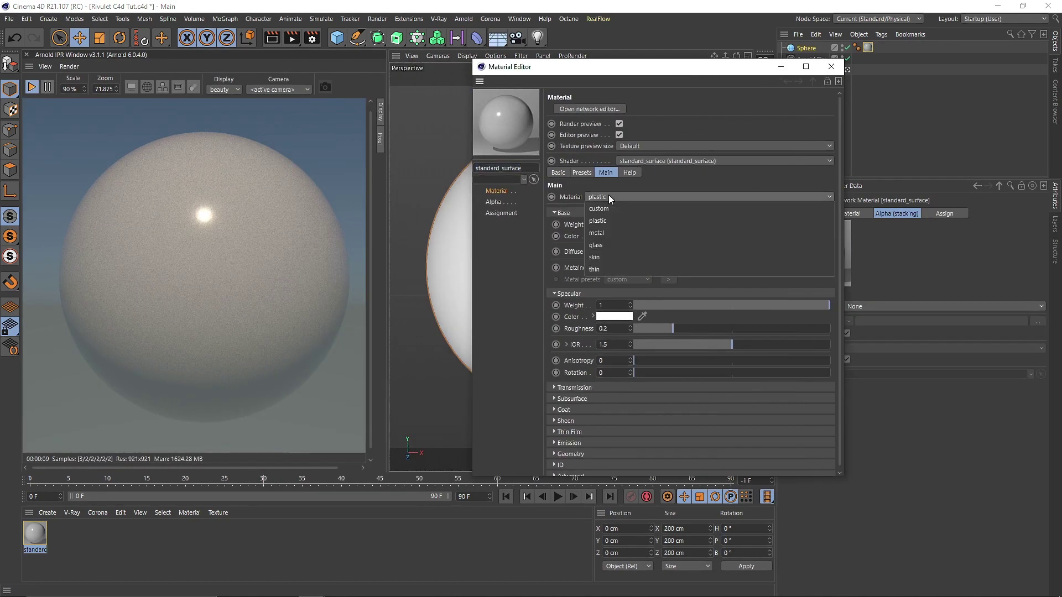
pyautogui.click(609, 244)
pyautogui.click(587, 214)
pyautogui.click(584, 223)
pyautogui.click(585, 235)
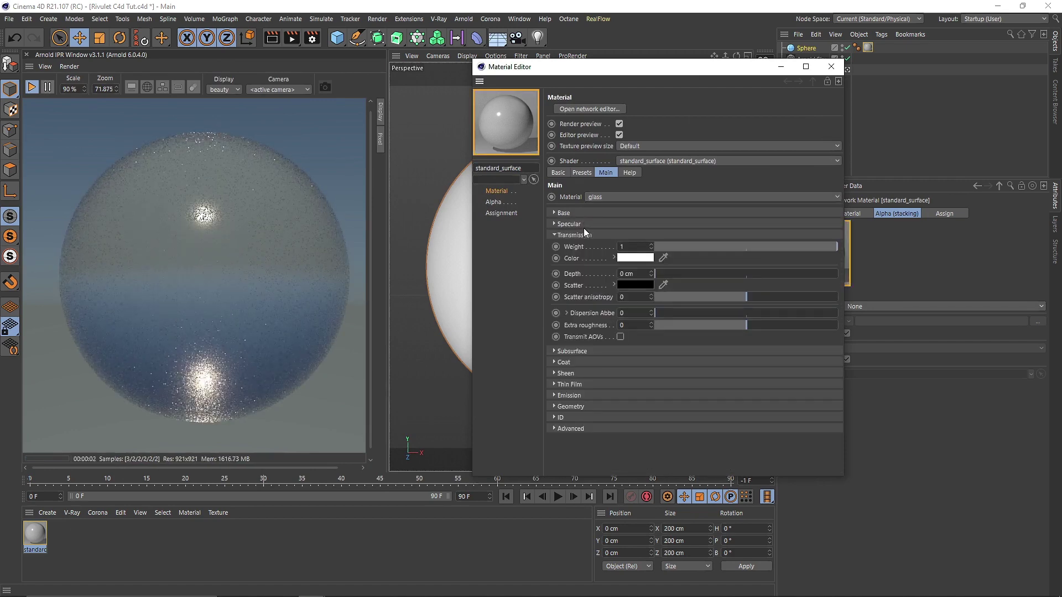
pyautogui.click(584, 234)
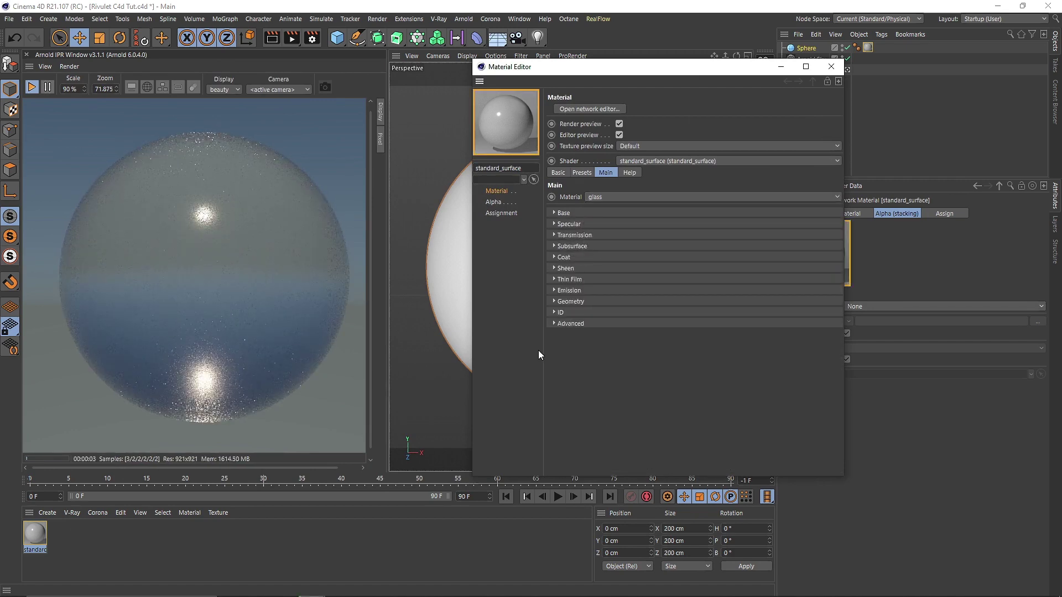
# Open the material's shader network and bring in the Rivulet (139) image from the Rivulet Collection Vol 1 folder
pyautogui.hotkey('alt', 'Tab')
pyautogui.press('Tab')
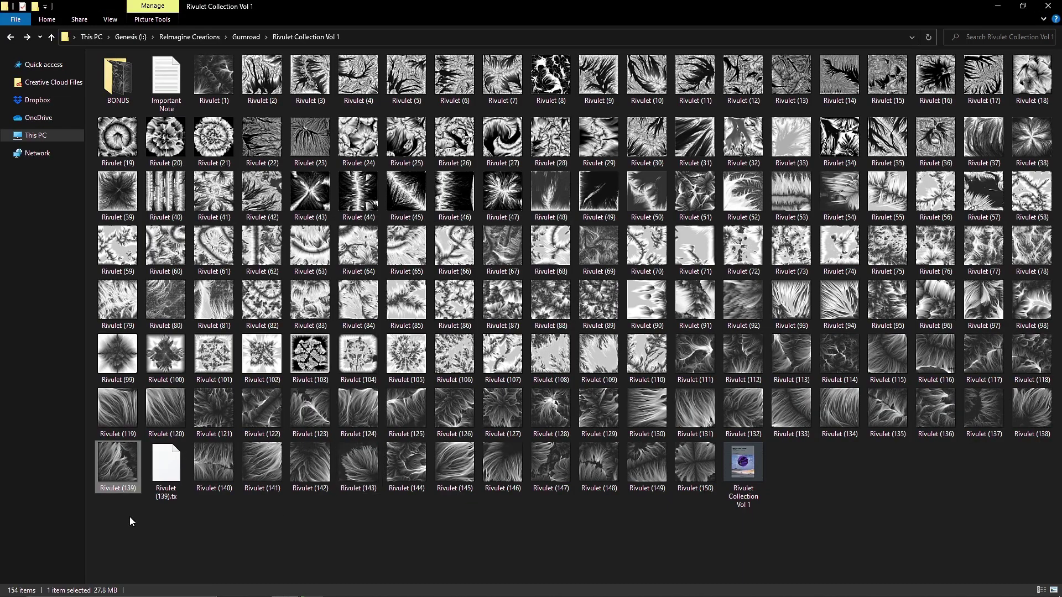
pyautogui.moveTo(119, 469); pyautogui.dragTo(517, 246)
pyautogui.hotkey('alt', 'Tab')
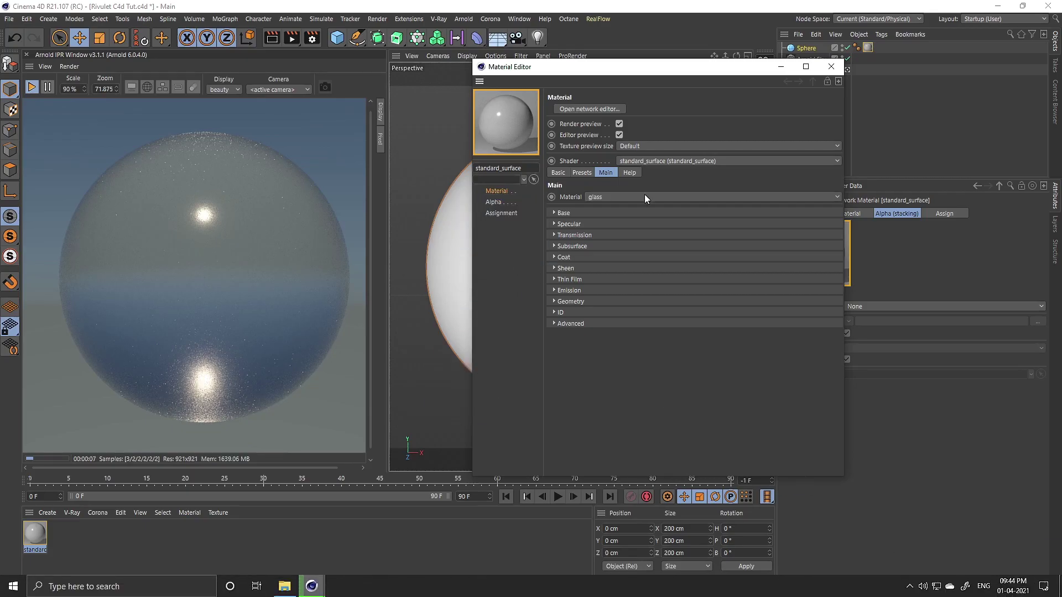
pyautogui.click(589, 108)
pyautogui.hotkey('alt', 'Tab')
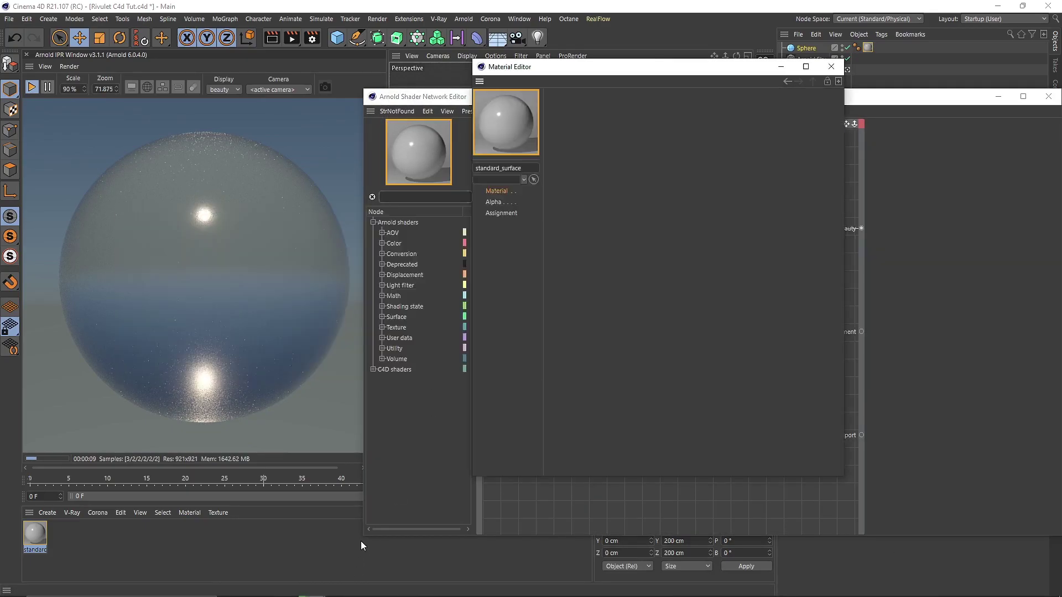
pyautogui.hotkey('alt', 'Tab')
pyautogui.press('Tab')
pyautogui.press('Tab')
pyautogui.hotkey('alt', 'Tab')
pyautogui.moveTo(116, 461); pyautogui.dragTo(559, 202)
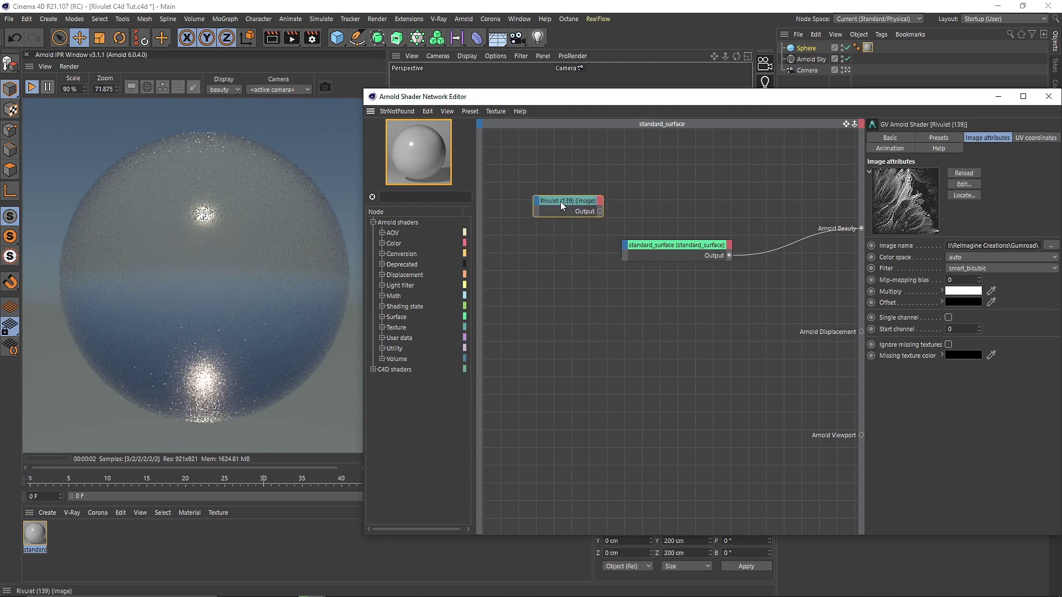
# Connect the Rivulet (139) image to the specular roughness of standard_surface, and route the image directly to Arnold Beauty for preview
pyautogui.moveTo(667, 247); pyautogui.dragTo(712, 259)
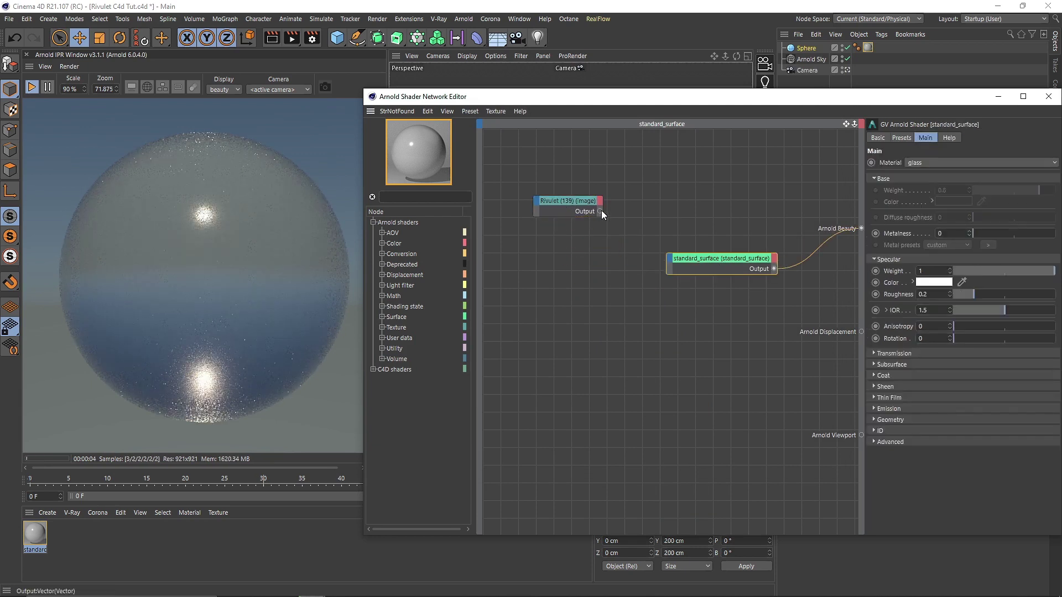
pyautogui.moveTo(601, 211); pyautogui.dragTo(764, 300)
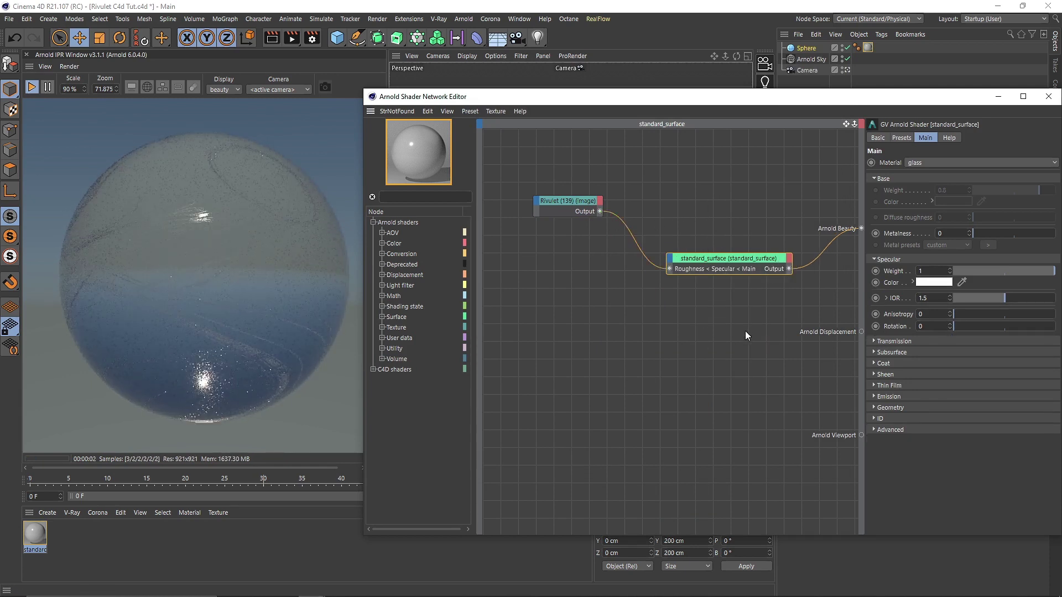
pyautogui.click(560, 213)
pyautogui.hotkey('alt', 'w')
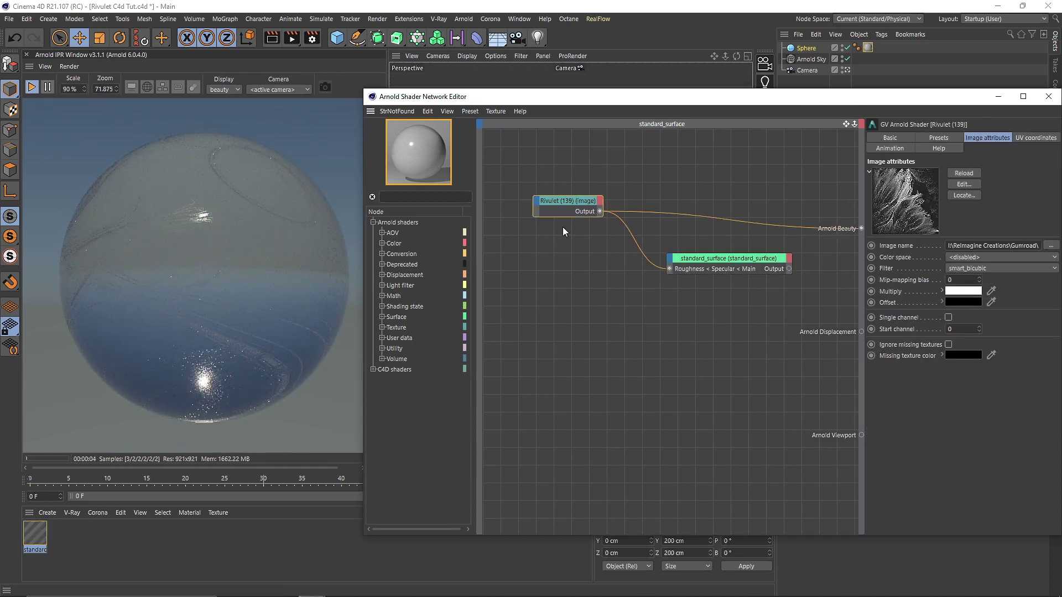
# Set the projection of the sphere's material tag to Spherical
pyautogui.moveTo(687, 100); pyautogui.dragTo(359, 286)
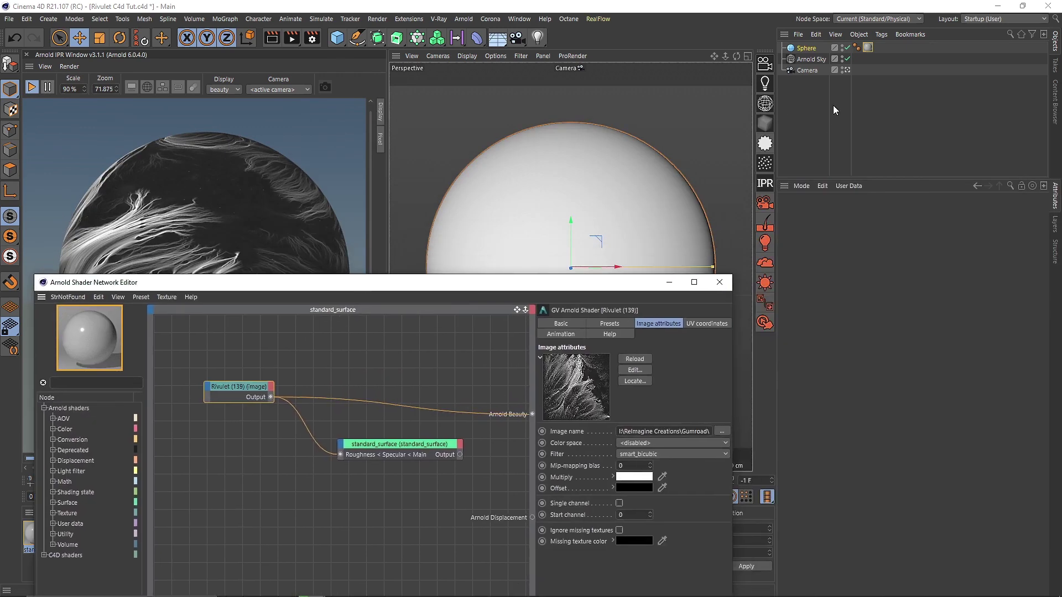
pyautogui.click(883, 262)
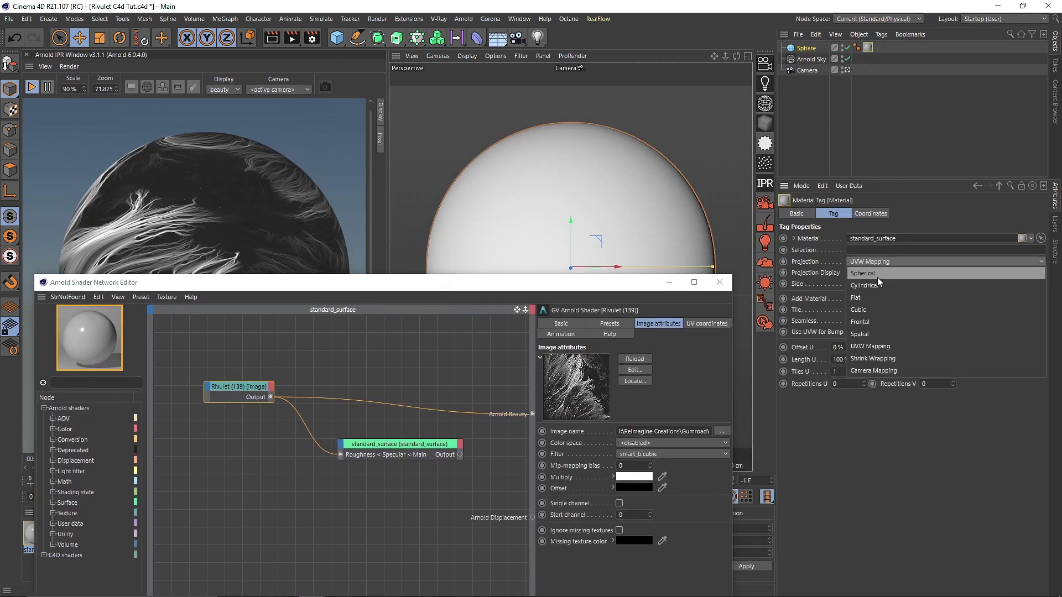
pyautogui.click(876, 278)
# Rotate the sphere to a heading of about 72.4° while checking the texture in the IPR
pyautogui.moveTo(565, 283); pyautogui.dragTo(569, 394)
pyautogui.press('r')
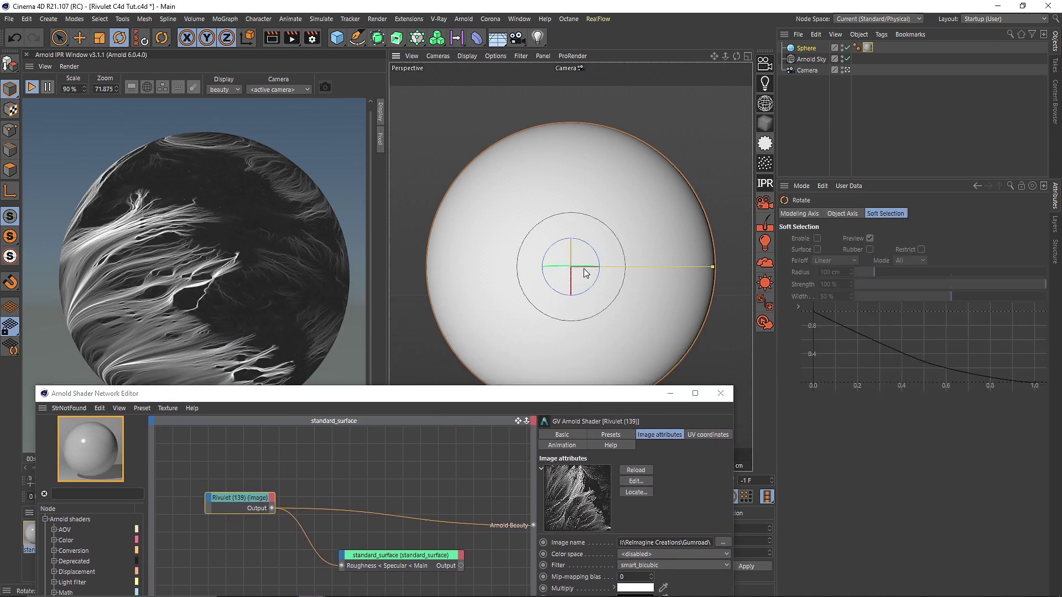
pyautogui.moveTo(574, 267); pyautogui.dragTo(630, 275)
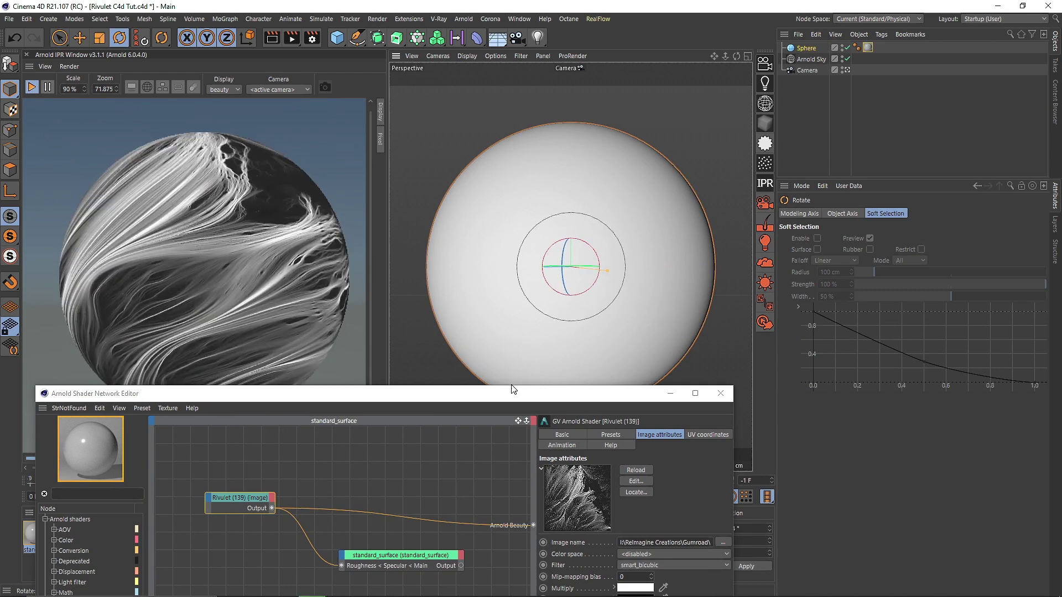
pyautogui.moveTo(485, 394); pyautogui.dragTo(810, 89)
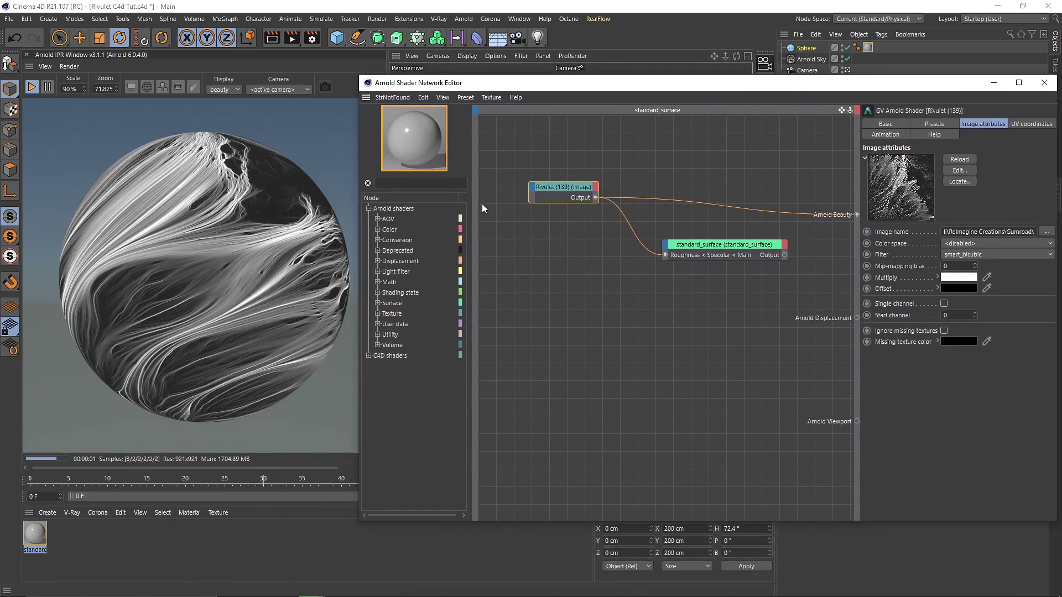
# Route standard_surface back to Arnold Beauty and set an IPR render region around the sphere's highlight
pyautogui.click(720, 245)
pyautogui.hotkey('alt', 'w')
pyautogui.press('b')
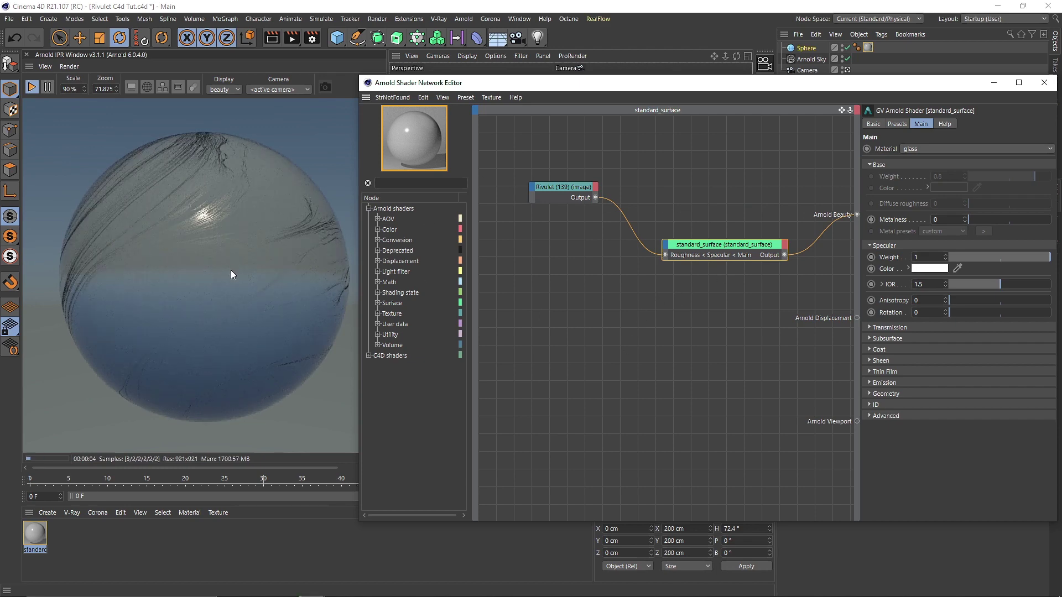
pyautogui.scroll(5, 203, 217)
pyautogui.moveTo(104, 141); pyautogui.dragTo(254, 303)
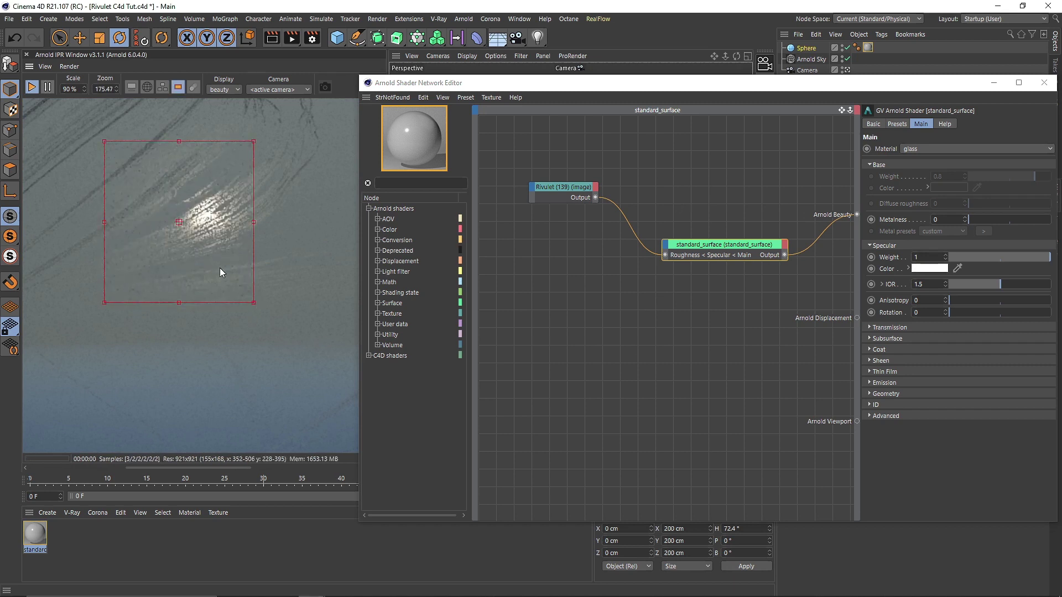
# Enable Caustics and Exit to background in the advanced settings of standard_surface
pyautogui.click(886, 416)
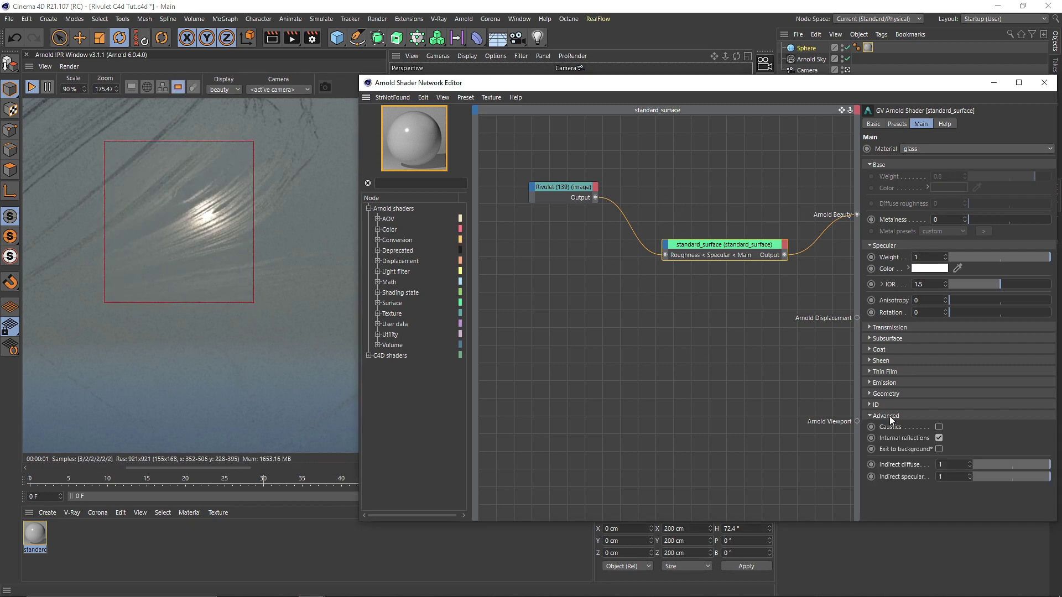
pyautogui.click(939, 428)
pyautogui.click(940, 449)
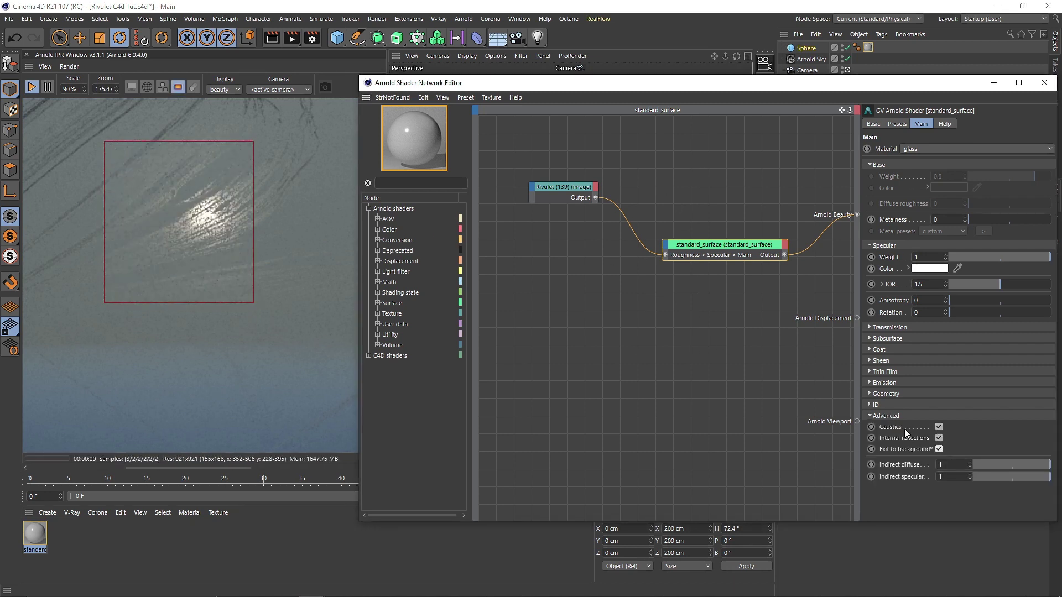
pyautogui.click(886, 416)
pyautogui.scroll(-3, 280, 301)
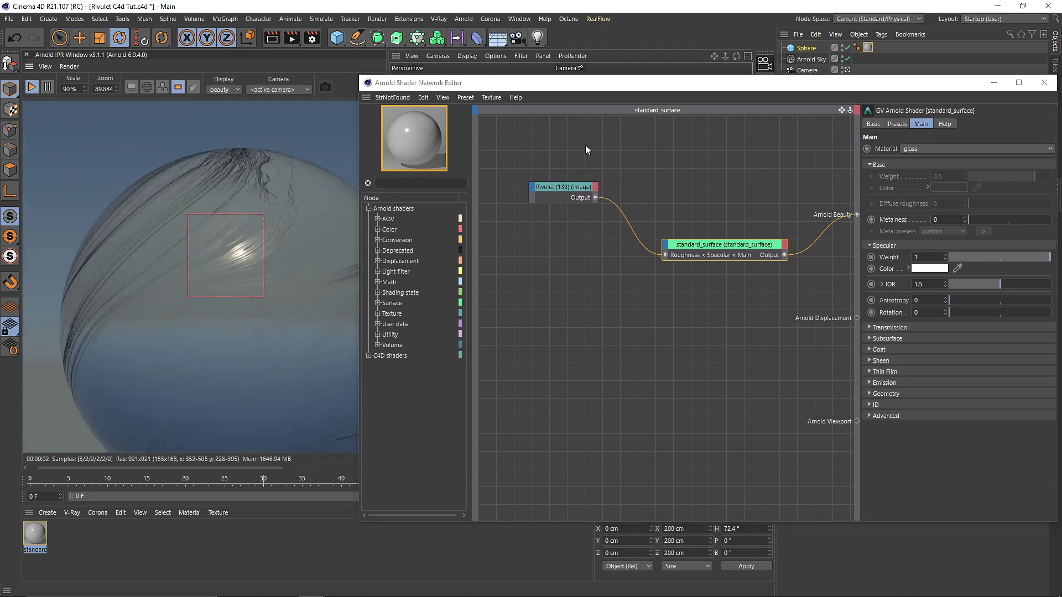
# Add an Arnold Parameters tag to the sphere and turn off the IPR render region
pyautogui.moveTo(803, 90); pyautogui.dragTo(495, 170)
pyautogui.rightClick(802, 50)
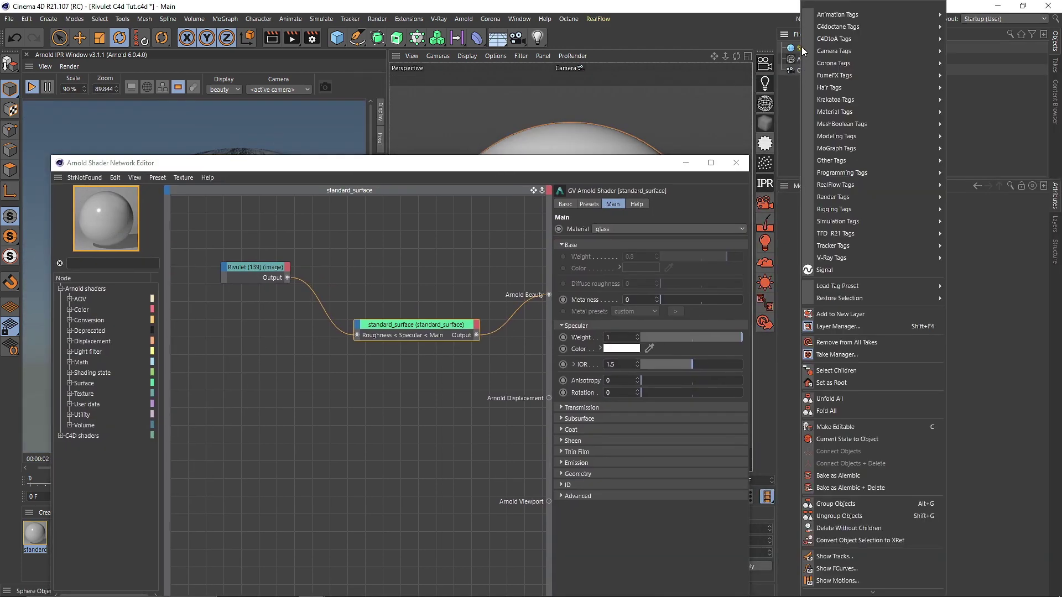
pyautogui.moveTo(884, 39)
pyautogui.click(978, 39)
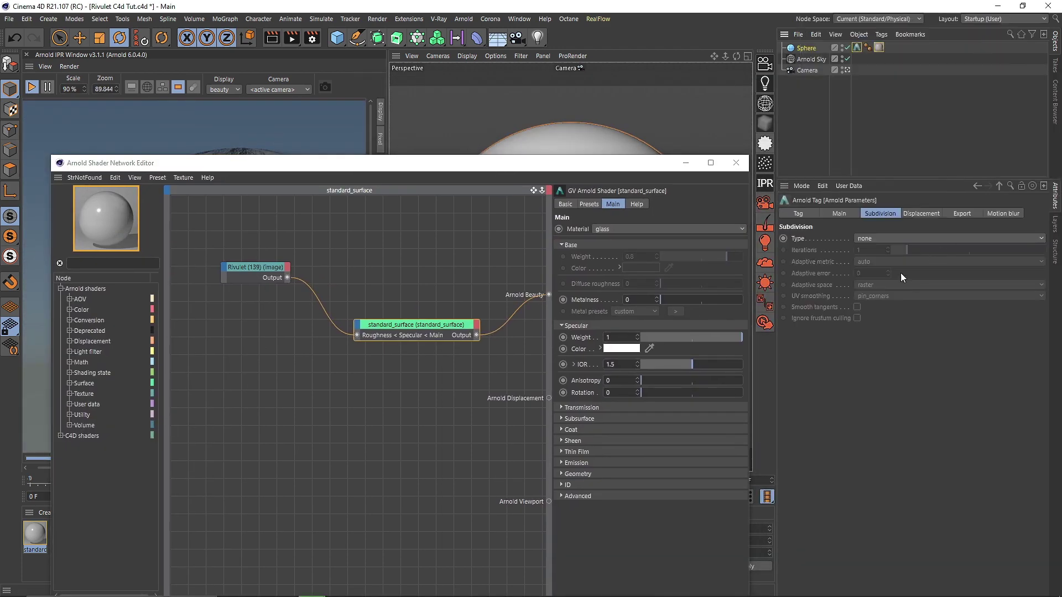
pyautogui.moveTo(397, 166); pyautogui.dragTo(679, 108)
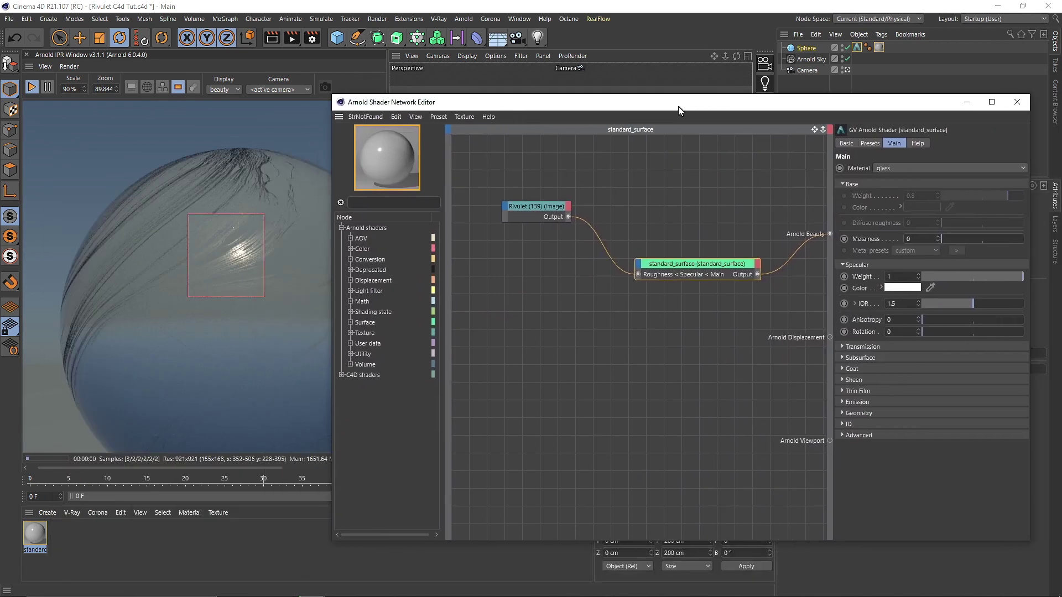
pyautogui.click(177, 87)
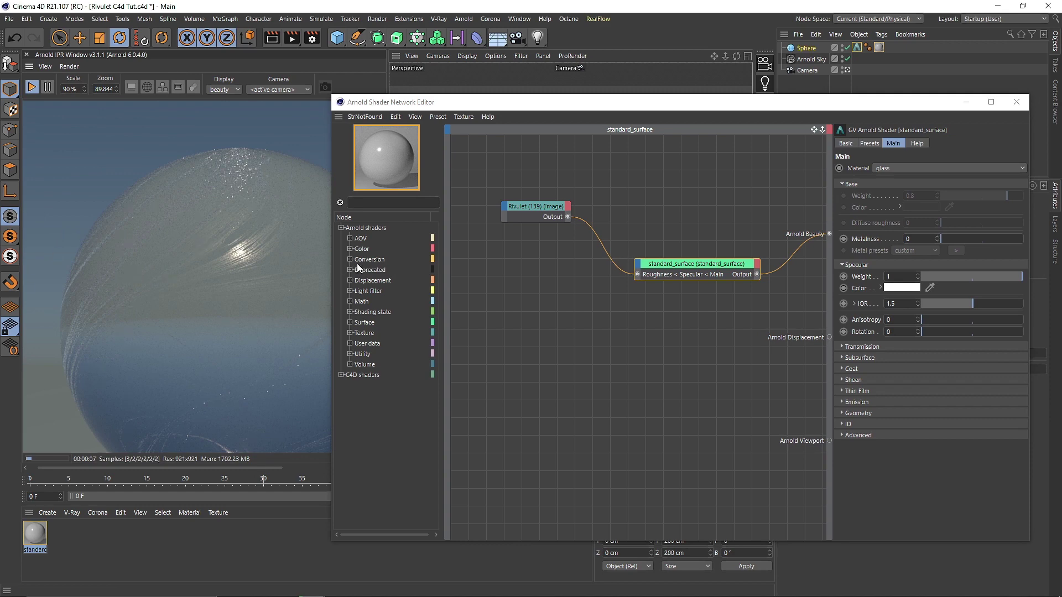
# Add a color_correct node to the shader network and feed the Rivulet (139) image into its input
pyautogui.click(399, 204)
pyautogui.write('colo')
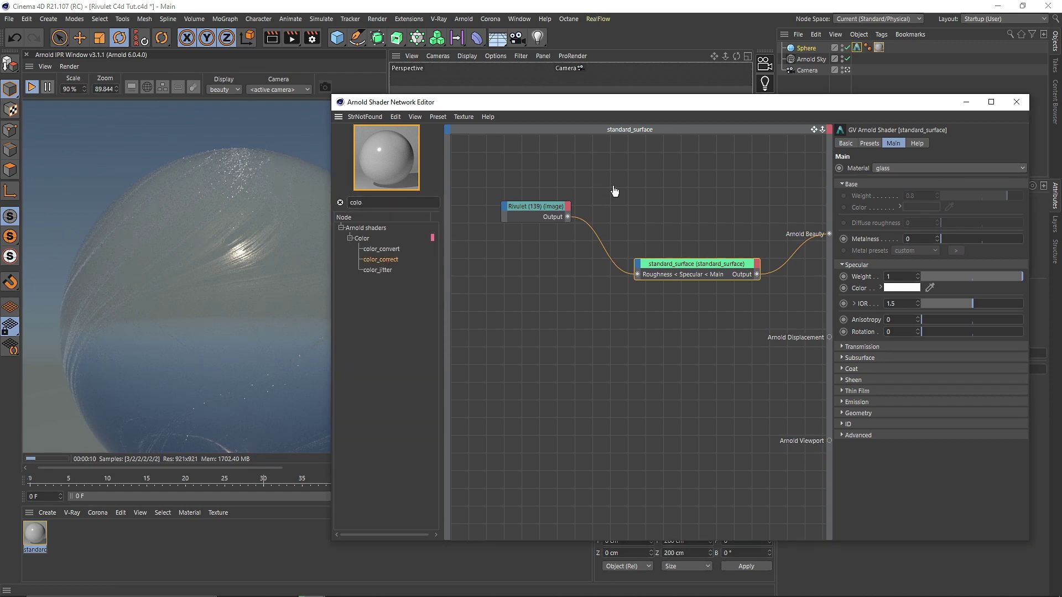
pyautogui.moveTo(615, 191); pyautogui.dragTo(616, 187)
pyautogui.moveTo(548, 206); pyautogui.dragTo(575, 179)
pyautogui.click(613, 187)
# Preview color_correct through Arnold Beauty and set its contrast to 1.4 and exposure to 2.78
pyautogui.click(628, 190)
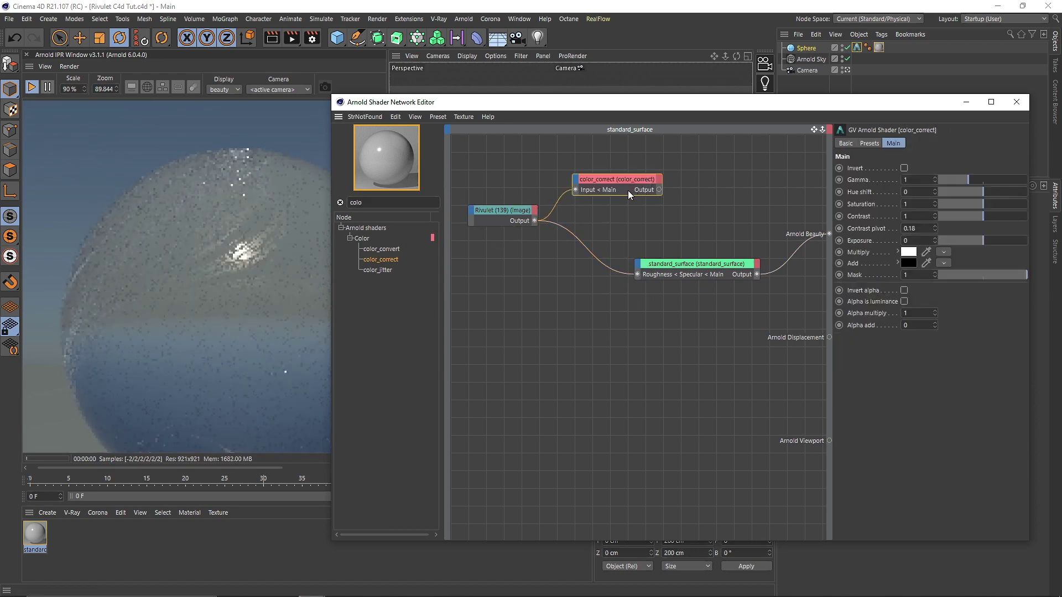
pyautogui.hotkey('alt', 'w')
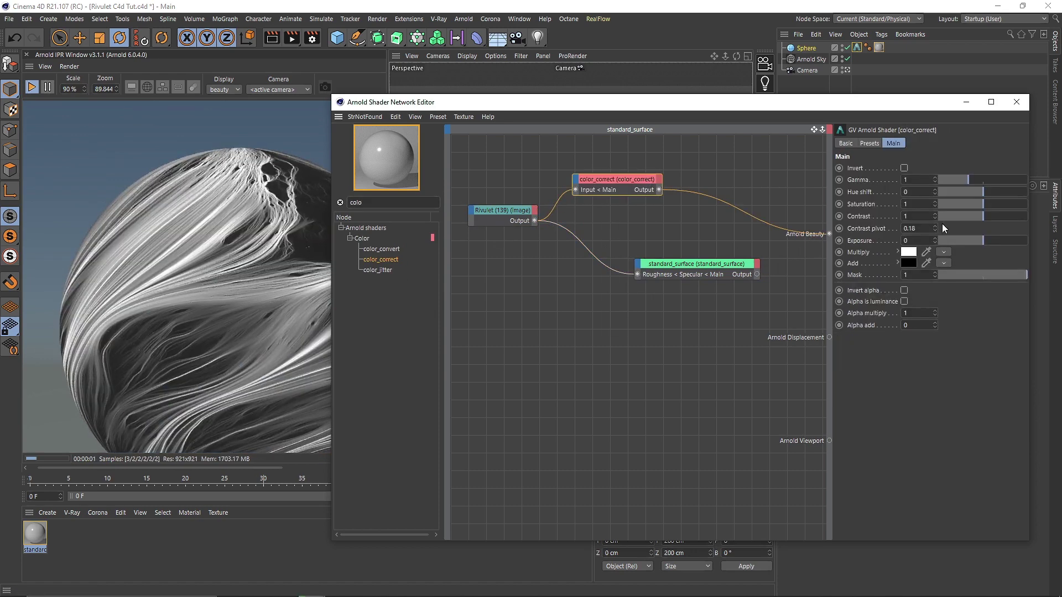
pyautogui.moveTo(983, 217); pyautogui.dragTo(996, 240)
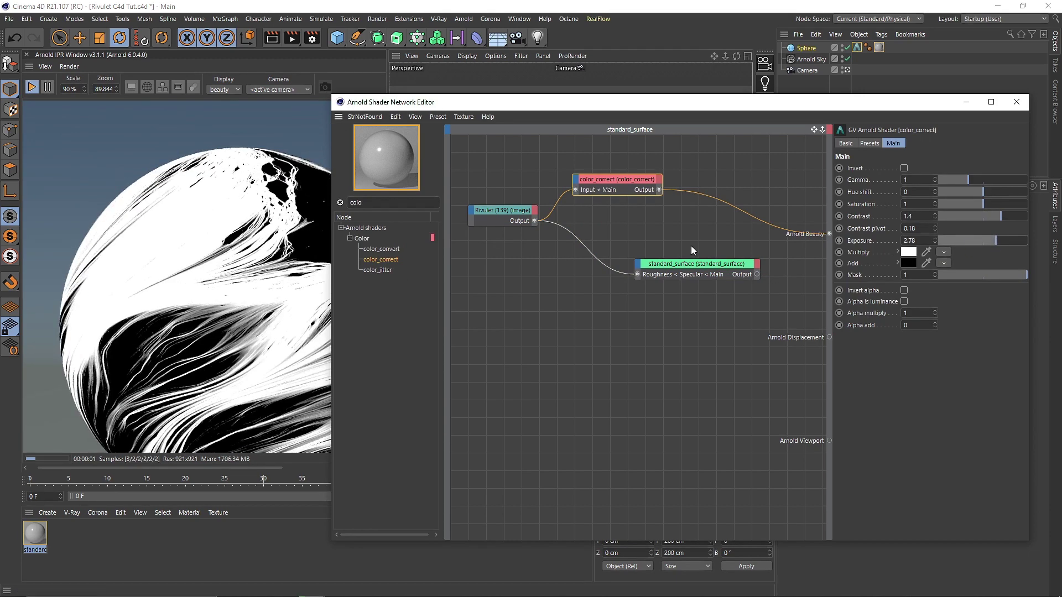
# Connect color_correct to the specular roughness of standard_surface and route standard_surface back to Arnold Beauty
pyautogui.moveTo(658, 190); pyautogui.dragTo(637, 275)
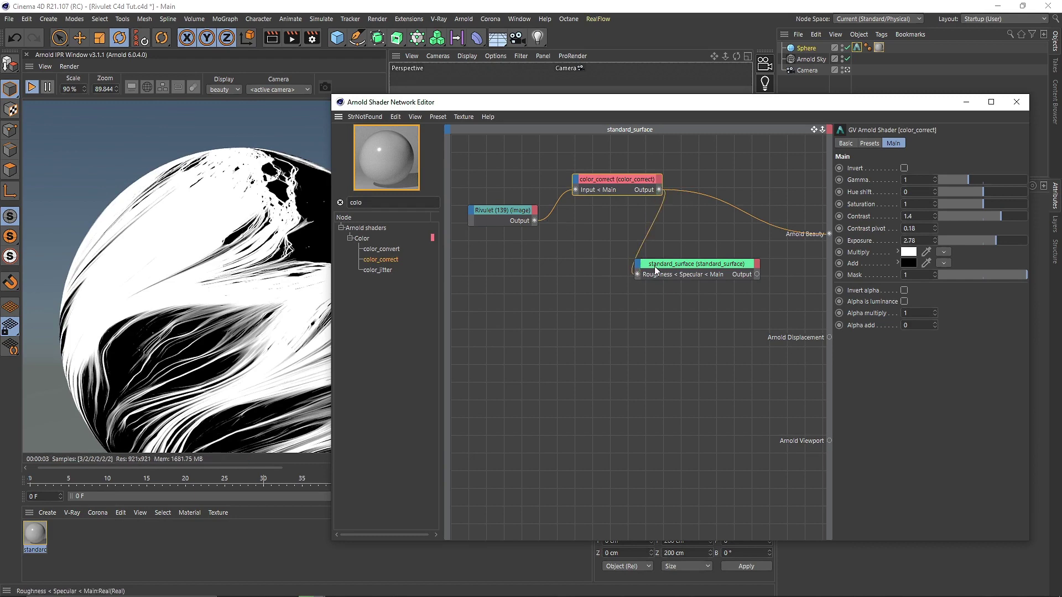
pyautogui.click(748, 276)
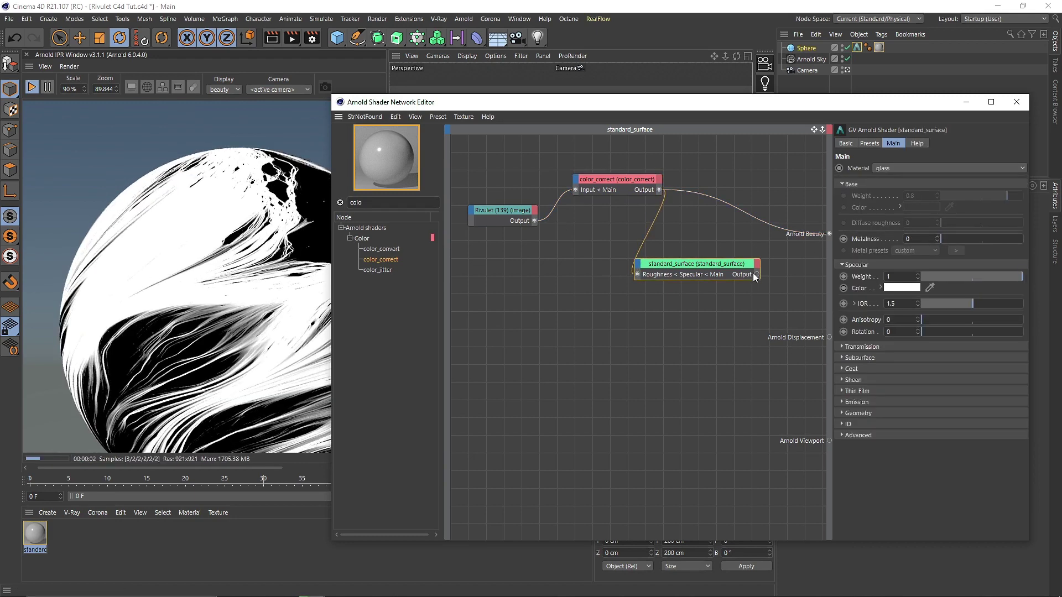
pyautogui.moveTo(755, 274); pyautogui.dragTo(828, 234)
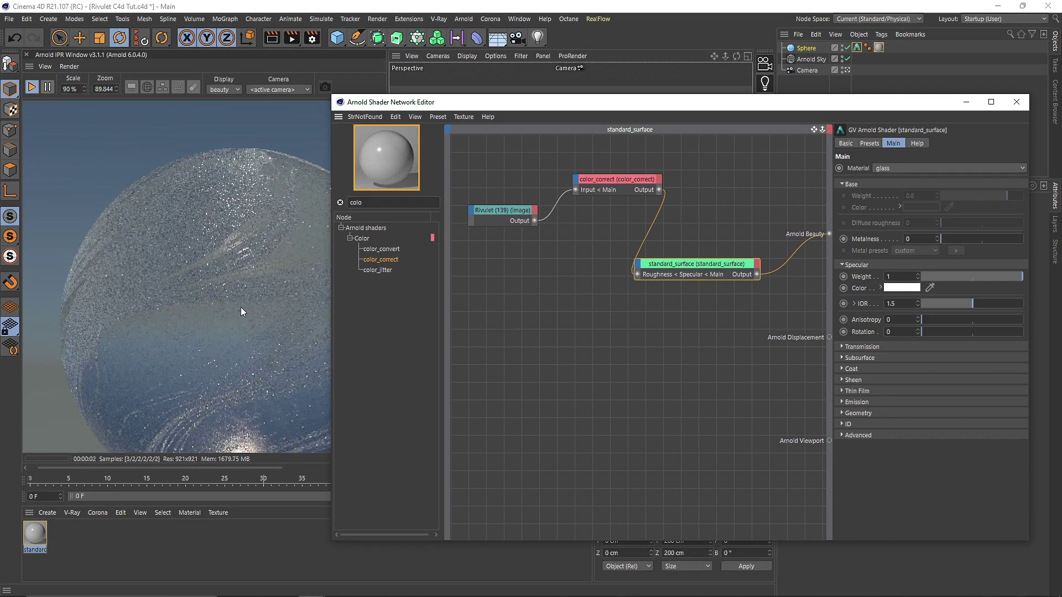
# Set an IPR render region across the sphere's middle and enable Alpha is luminance on color_correct
pyautogui.keyDown('shift'); pyautogui.moveTo(240, 345); pyautogui.dragTo(287, 359); pyautogui.keyUp('shift')
pyautogui.scroll(2, 204, 308)
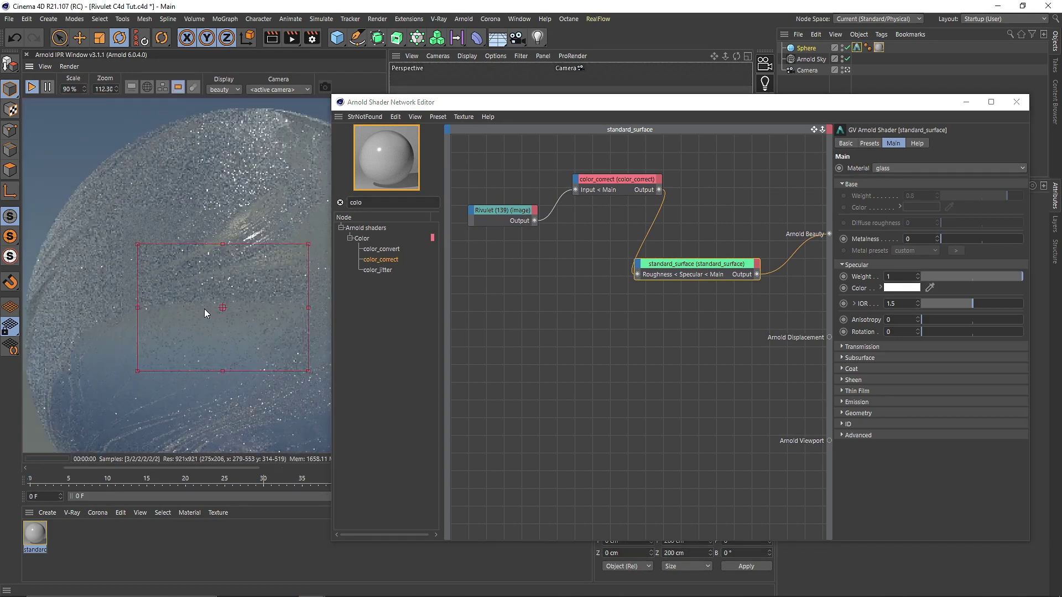
pyautogui.click(603, 186)
pyautogui.click(904, 301)
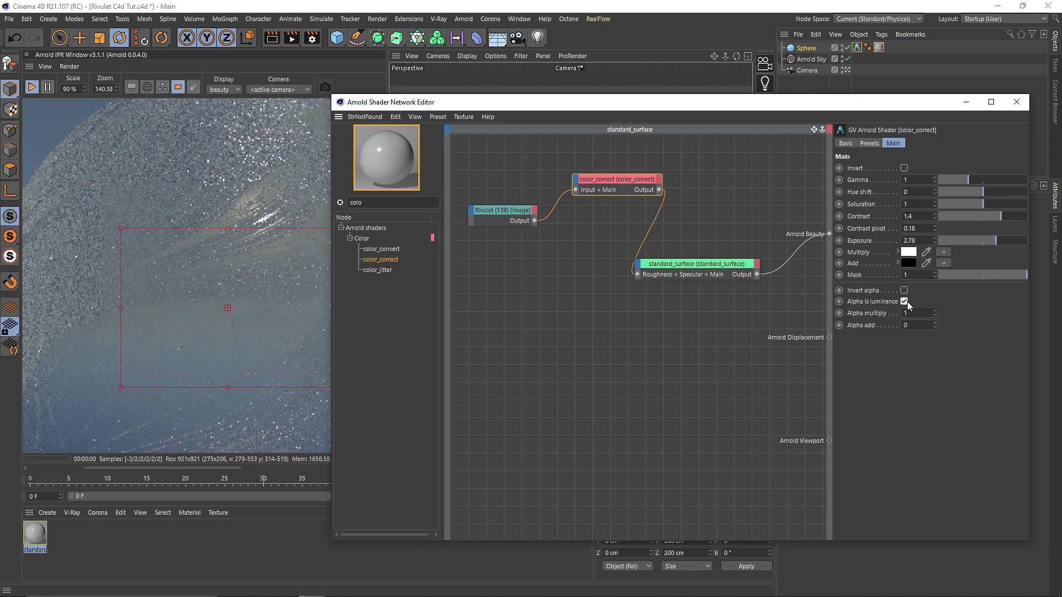
# Route color_correct directly to Arnold Beauty and turn off the IPR render region to preview the whole sphere
pyautogui.scroll(-1, 255, 300)
pyautogui.scroll(2, 255, 300)
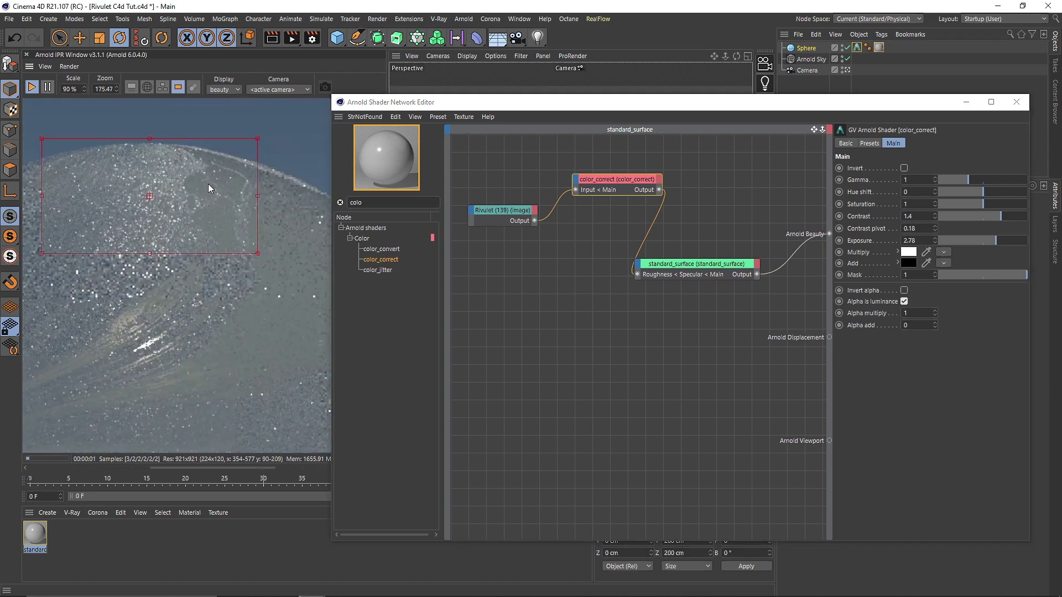
pyautogui.rightClick(632, 177)
pyautogui.click(660, 198)
pyautogui.scroll(-2, 203, 236)
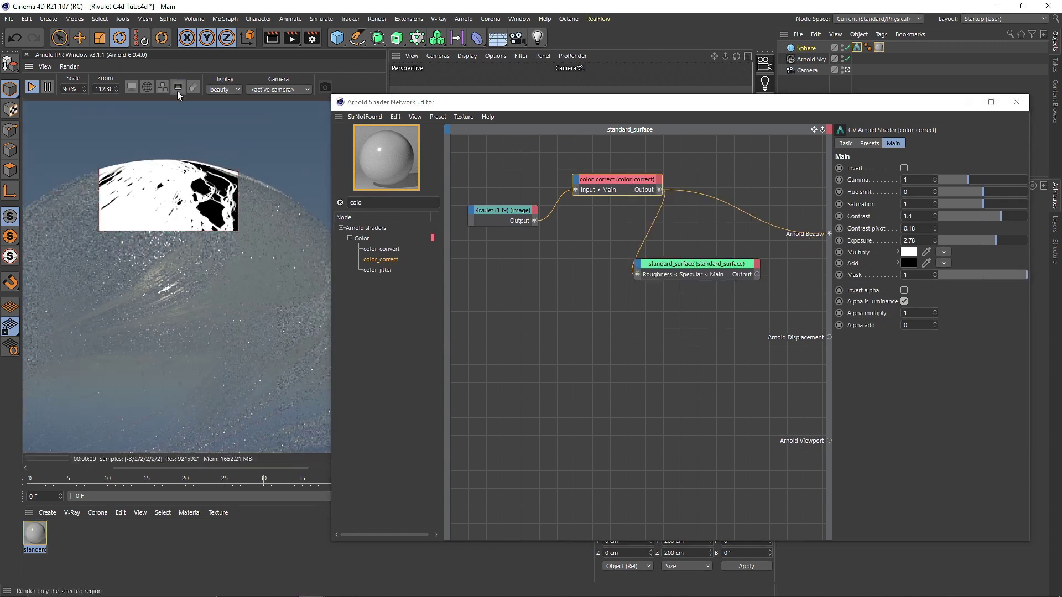
pyautogui.click(178, 87)
# Invert color_correct, reset its exposure to 0, and set gamma to 0.25 and contrast to 1.96
pyautogui.click(903, 168)
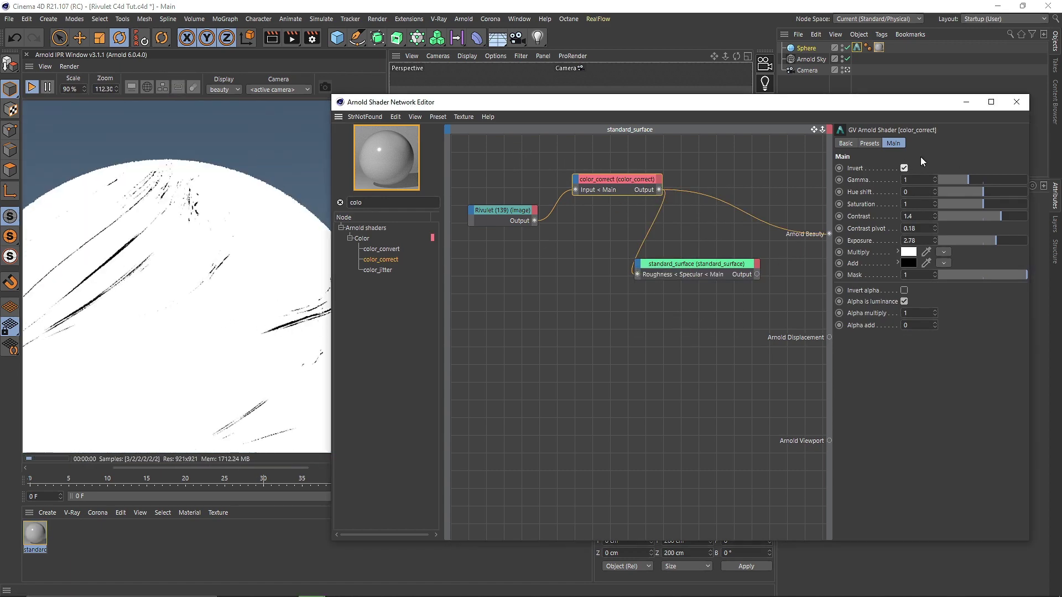
pyautogui.rightClick(935, 217)
pyautogui.rightClick(935, 241)
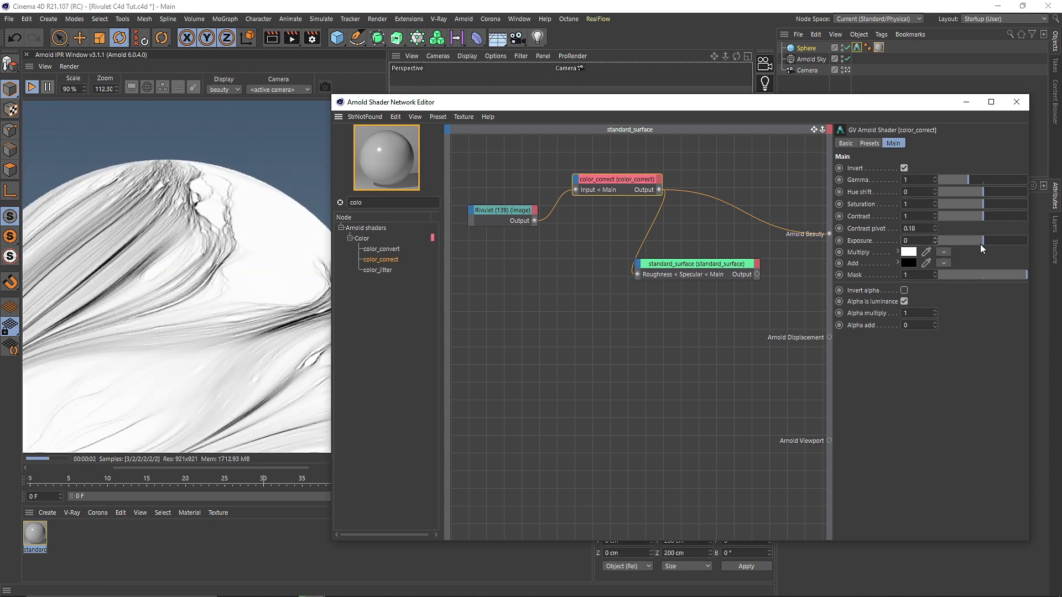
pyautogui.moveTo(969, 179); pyautogui.dragTo(946, 179)
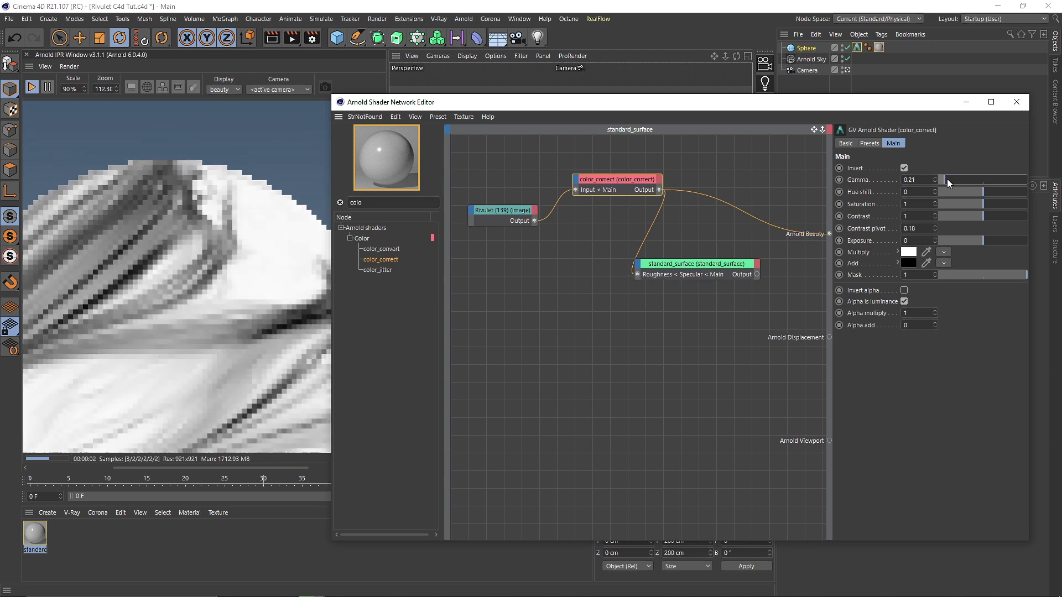
pyautogui.moveTo(987, 216); pyautogui.dragTo(1028, 216)
# Route standard_surface back to Arnold Beauty and set an IPR render region of about 122 x 137 pixels around the highlight
pyautogui.click(679, 268)
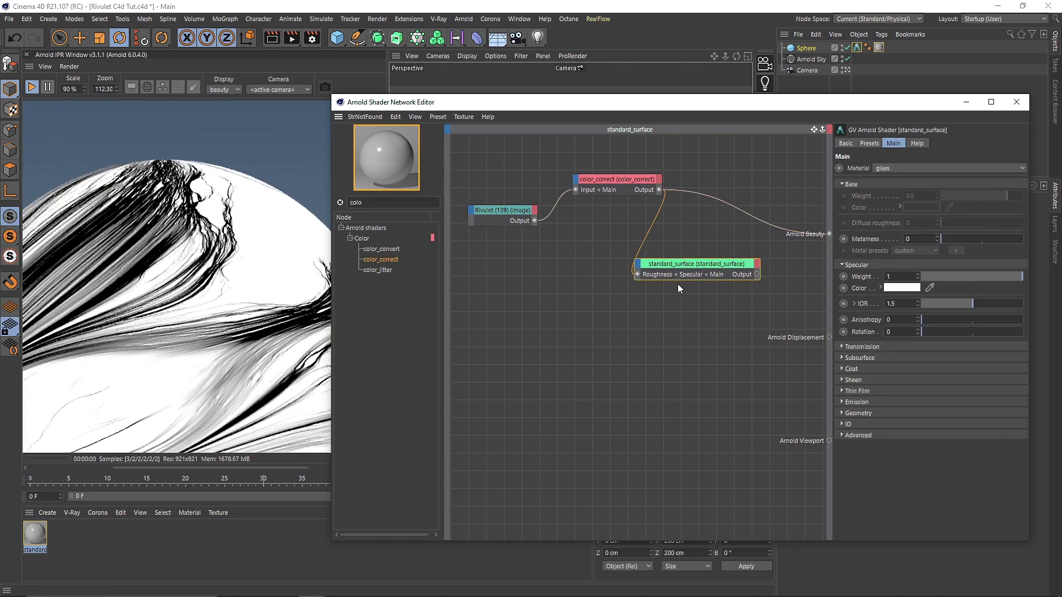
pyautogui.hotkey('alt', 'w')
pyautogui.press('b')
pyautogui.click(214, 289)
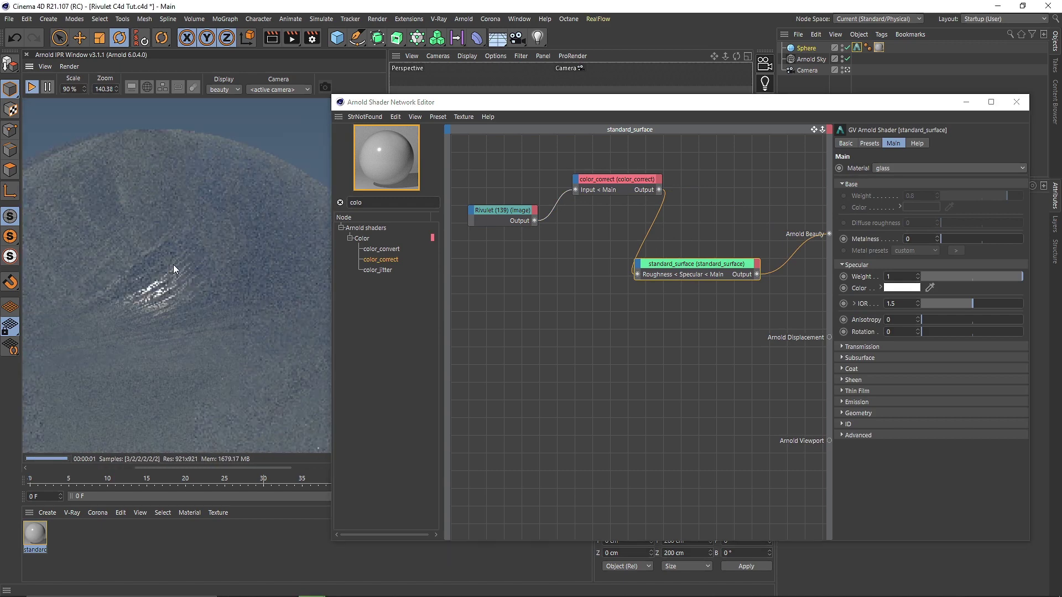
pyautogui.keyDown('shift'); pyautogui.moveTo(134, 233); pyautogui.dragTo(210, 321); pyautogui.keyUp('shift')
pyautogui.scroll(3, 147, 281)
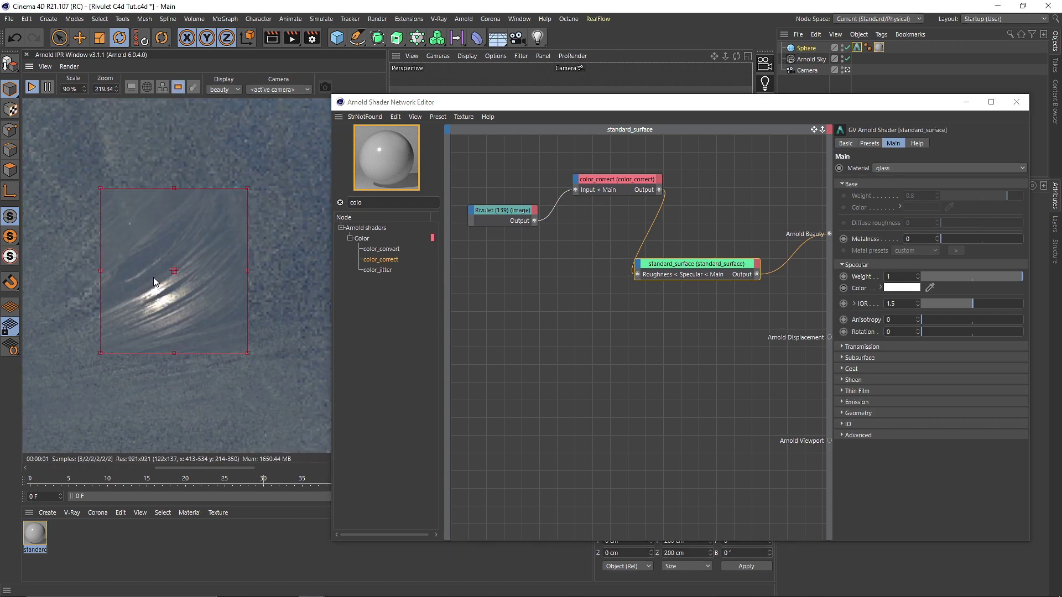
pyautogui.scroll(-3, 180, 310)
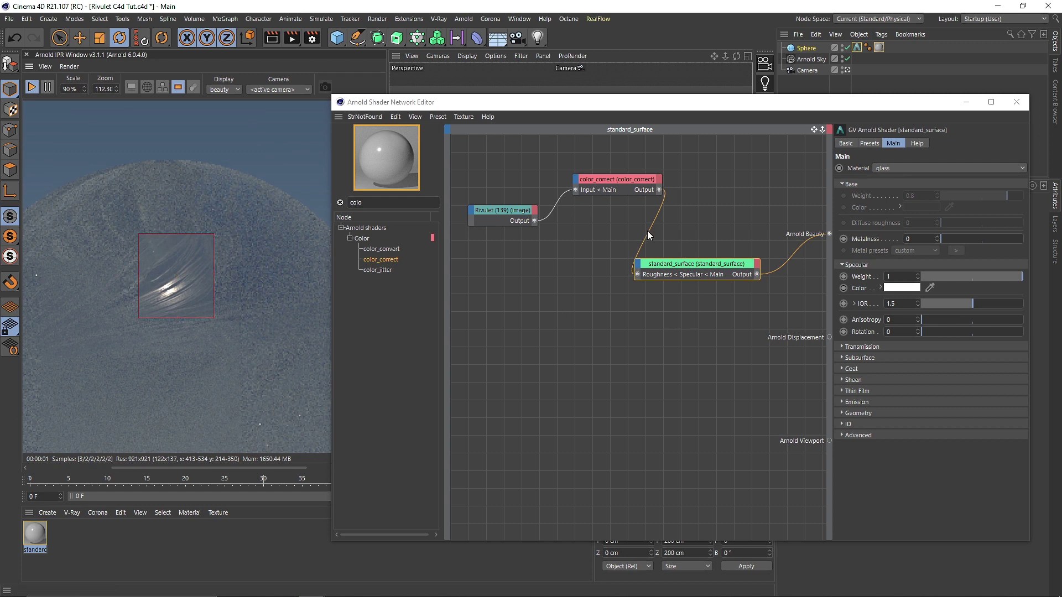
# Delete the color_correct node and move standard_surface level with the Arnold Beauty input
pyautogui.moveTo(587, 162); pyautogui.dragTo(601, 233)
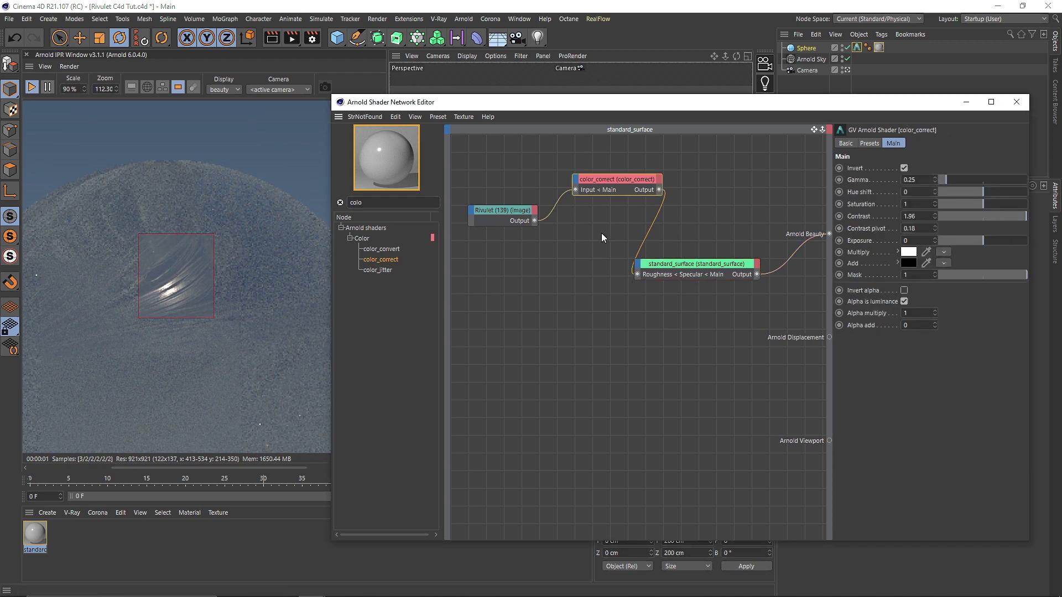
pyautogui.press('Delete')
pyautogui.moveTo(694, 264); pyautogui.dragTo(698, 229)
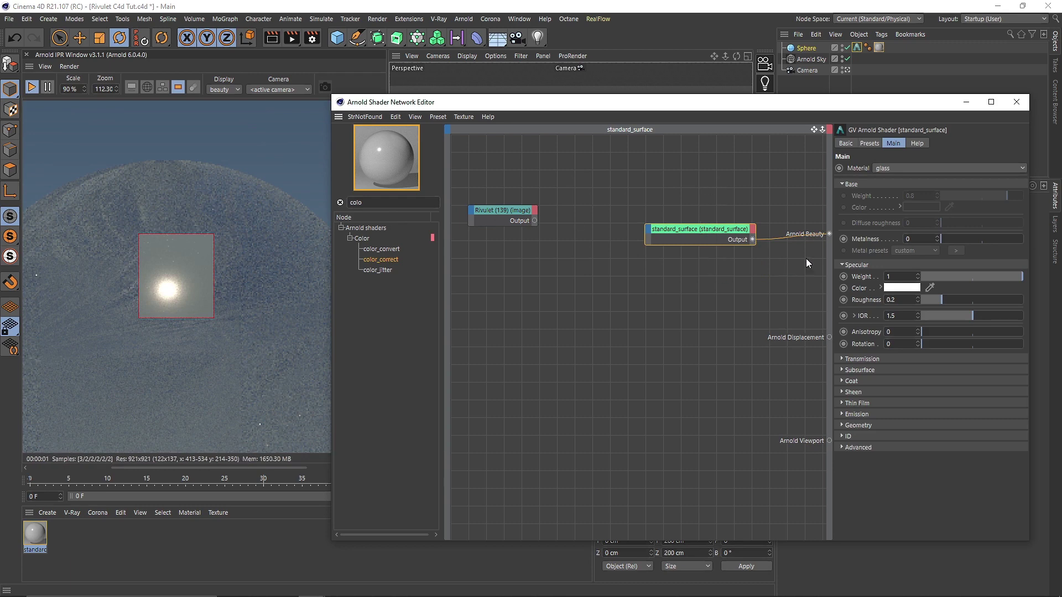
# Set the standard_surface material to plastic and turn off the render region to show the full sphere
pyautogui.click(940, 169)
pyautogui.click(906, 192)
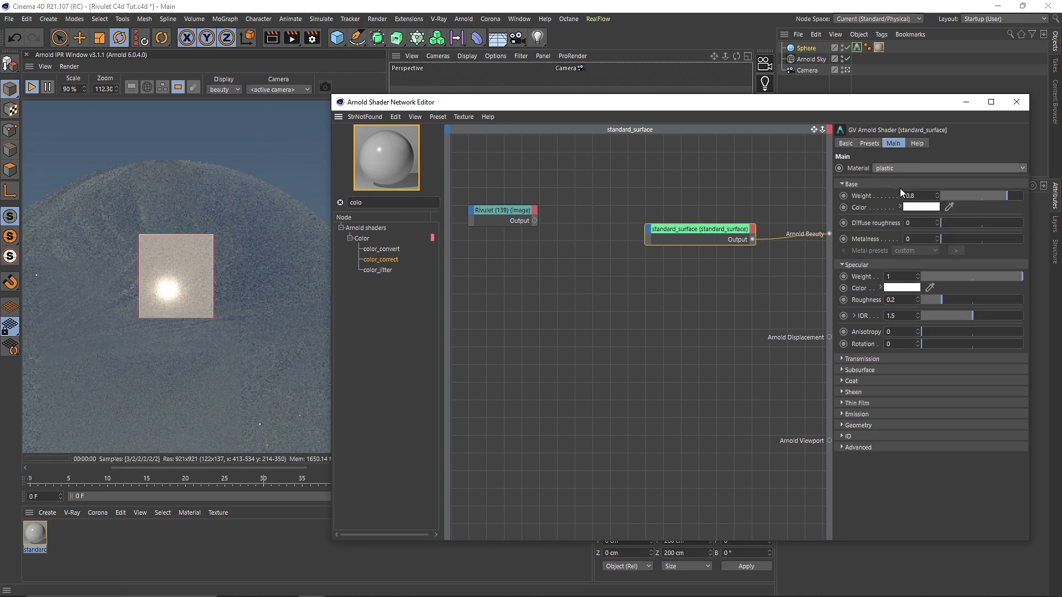
pyautogui.click(178, 87)
pyautogui.scroll(-2, 187, 255)
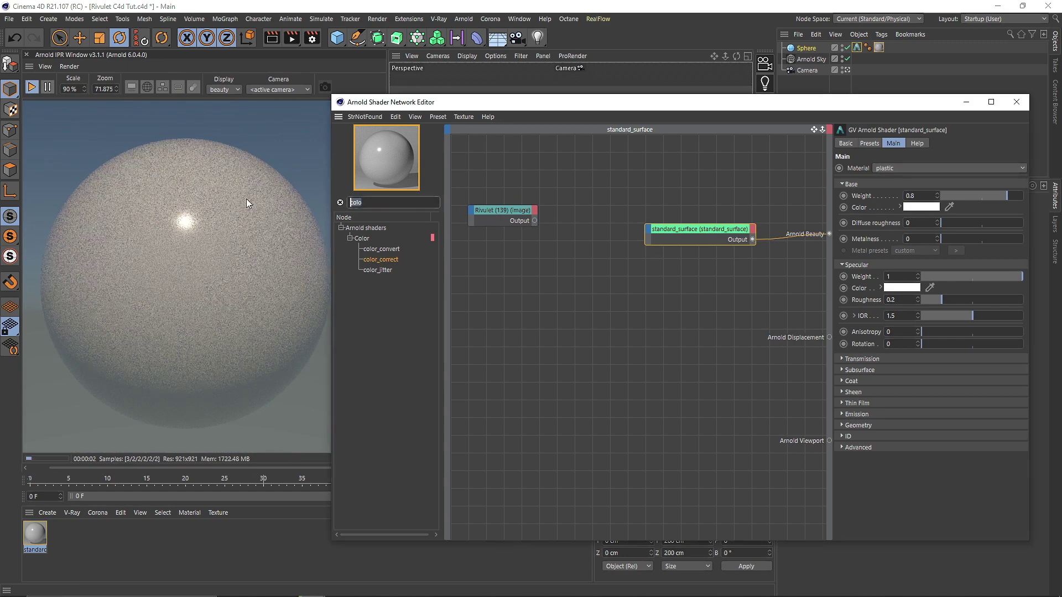
# Add a bump2d node to the network and connect the Rivulet (139) image to its bump map input
pyautogui.press('BackSpace')
pyautogui.press('BackSpace')
pyautogui.press('BackSpace')
pyautogui.press('BackSpace')
pyautogui.write('bump')
pyautogui.moveTo(375, 249); pyautogui.dragTo(584, 272)
pyautogui.moveTo(534, 220); pyautogui.dragTo(579, 271)
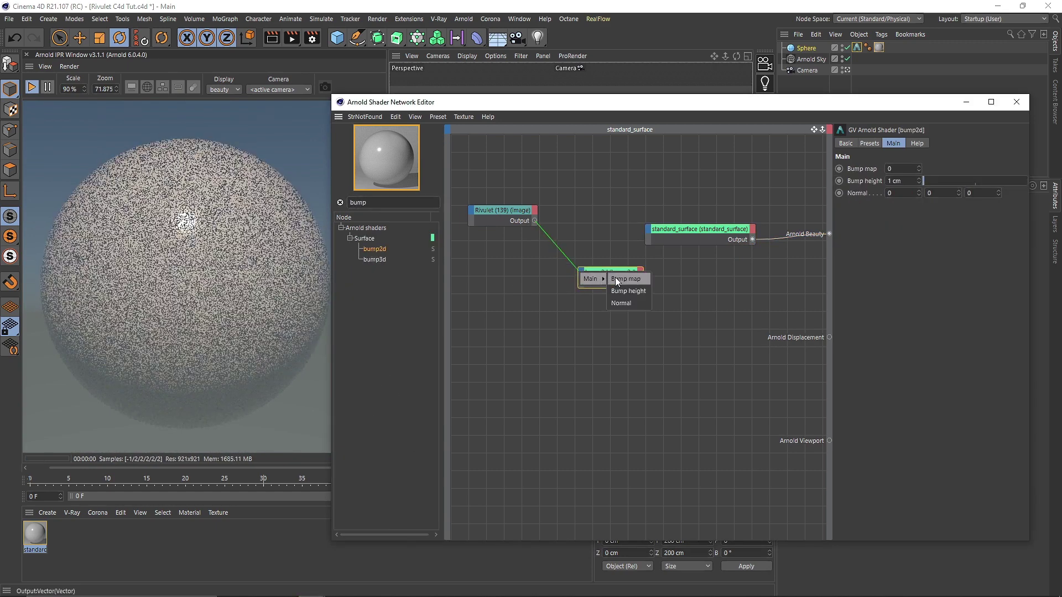
pyautogui.click(636, 283)
# Connect bump2d to the geometry normal of standard_surface and place it below and between the other two nodes
pyautogui.moveTo(647, 231); pyautogui.dragTo(649, 232)
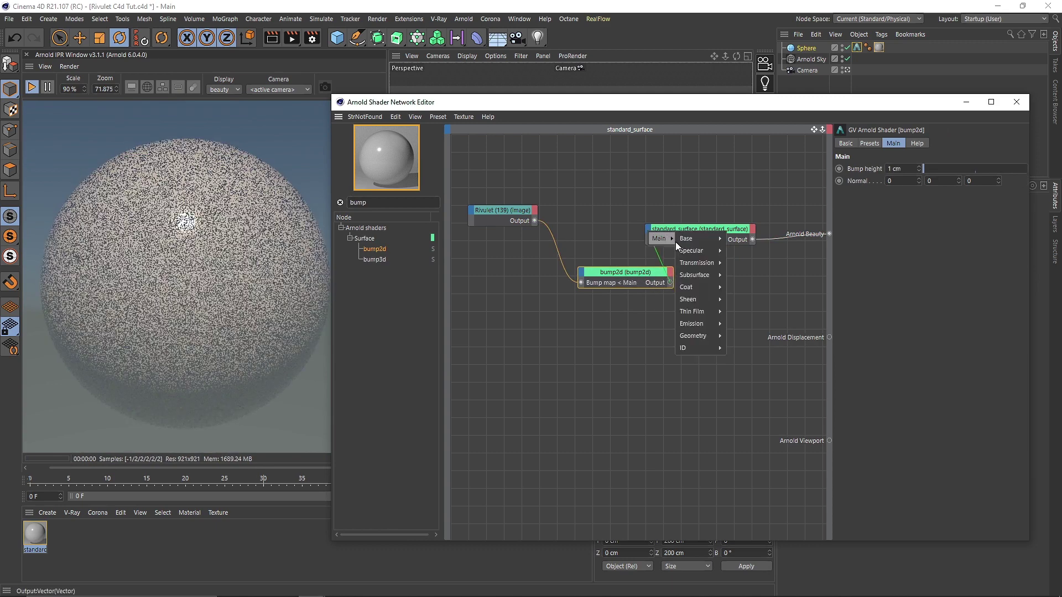
pyautogui.moveTo(709, 330)
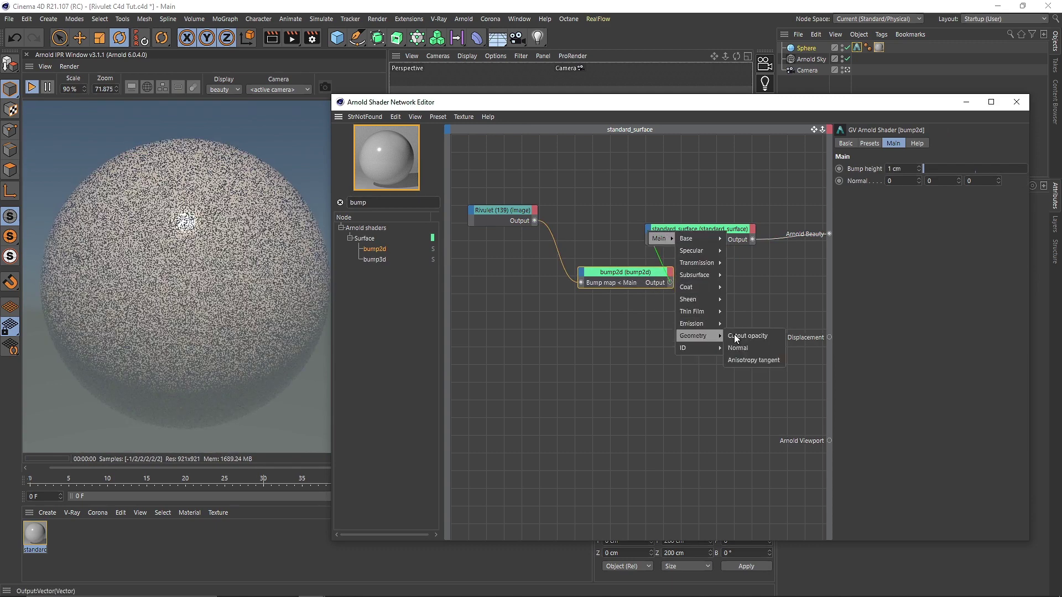
pyautogui.click(738, 348)
pyautogui.moveTo(621, 276); pyautogui.dragTo(576, 301)
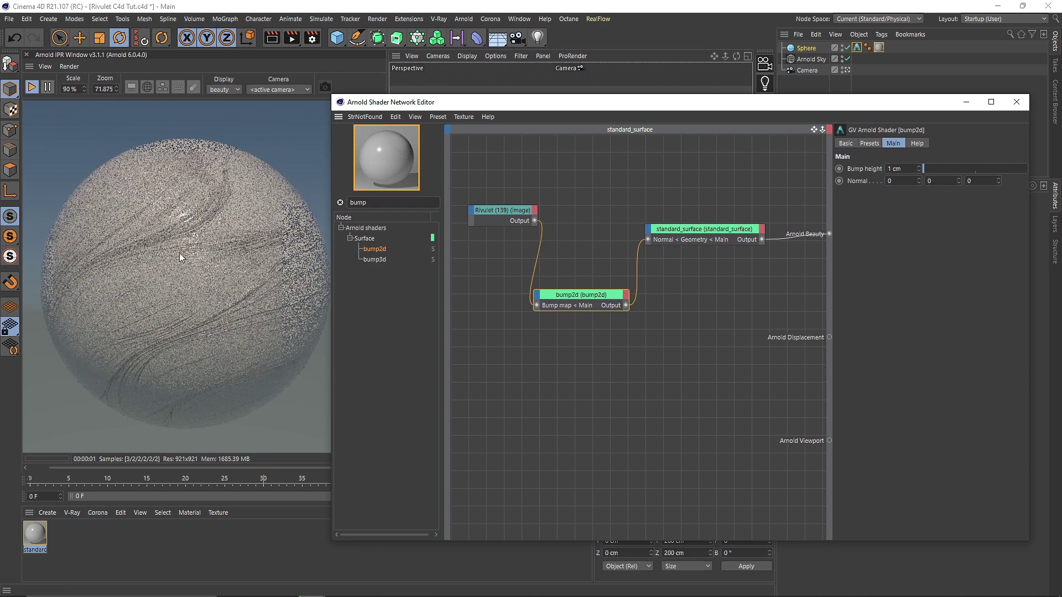
# Examine the bump detail across the sphere in the IPR, using a temporary render region around the highlight
pyautogui.scroll(5, 180, 222)
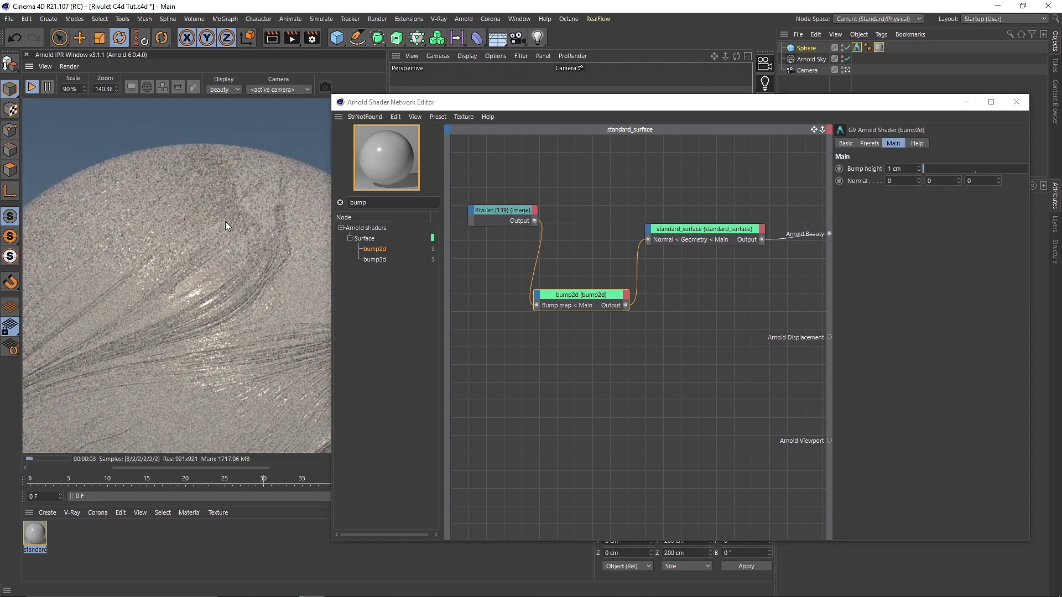
pyautogui.moveTo(229, 318); pyautogui.dragTo(222, 281, button='middle')
pyautogui.keyDown('shift'); pyautogui.moveTo(136, 227); pyautogui.dragTo(256, 336); pyautogui.keyUp('shift')
pyautogui.moveTo(251, 338); pyautogui.dragTo(223, 228, button='middle')
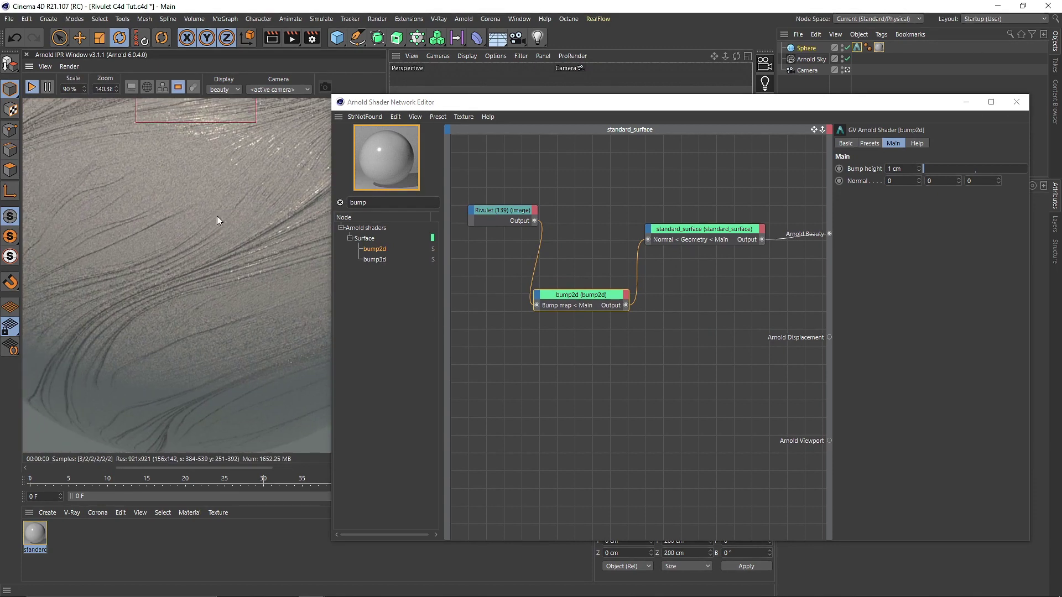
pyautogui.scroll(-3, 216, 213)
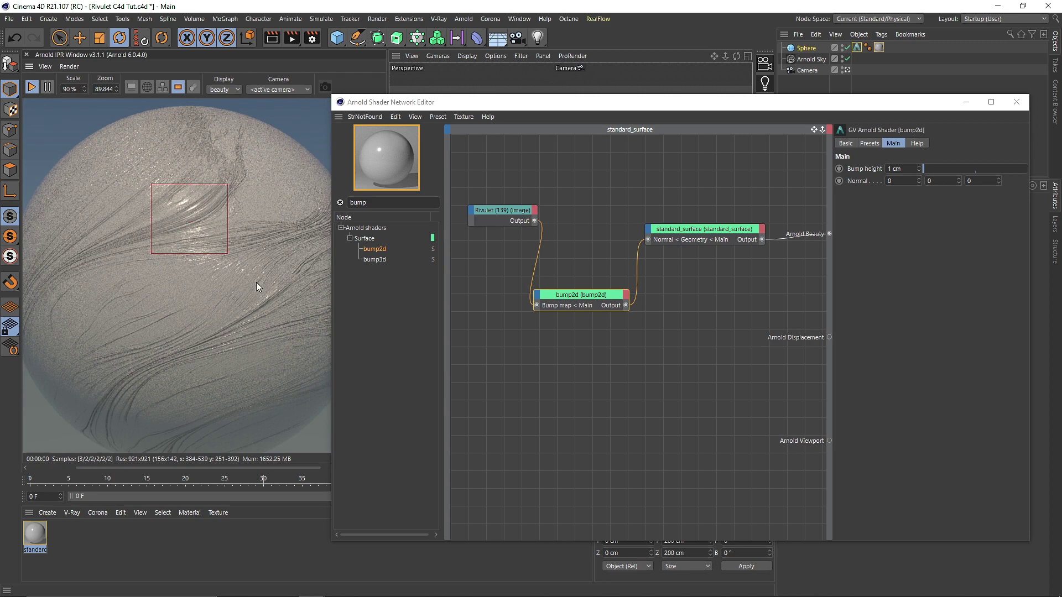
pyautogui.click(177, 86)
pyautogui.scroll(-1, 195, 186)
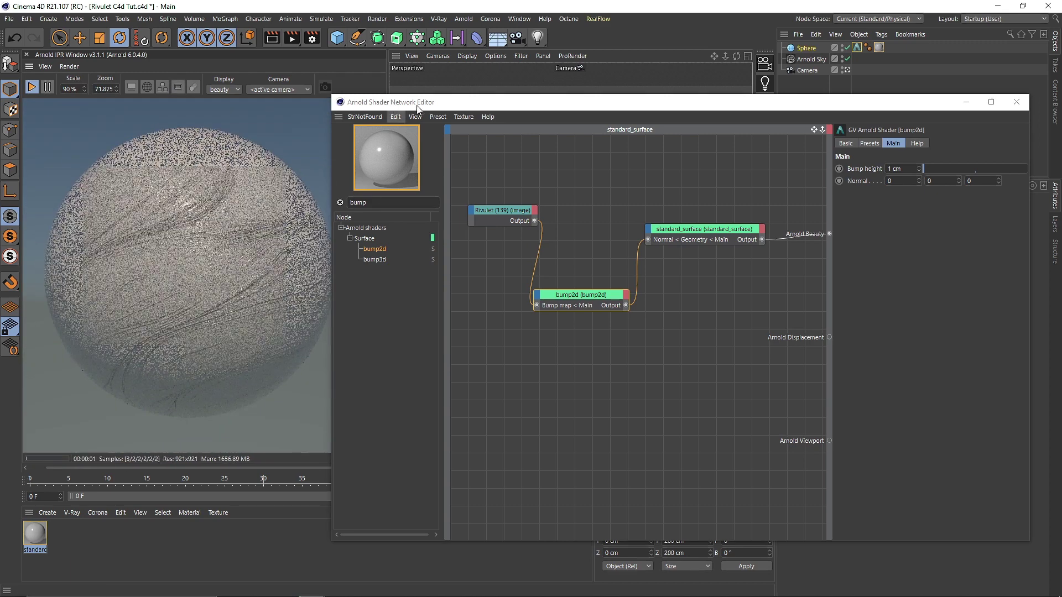
pyautogui.moveTo(389, 103); pyautogui.dragTo(406, 96)
pyautogui.scroll(1, 188, 228)
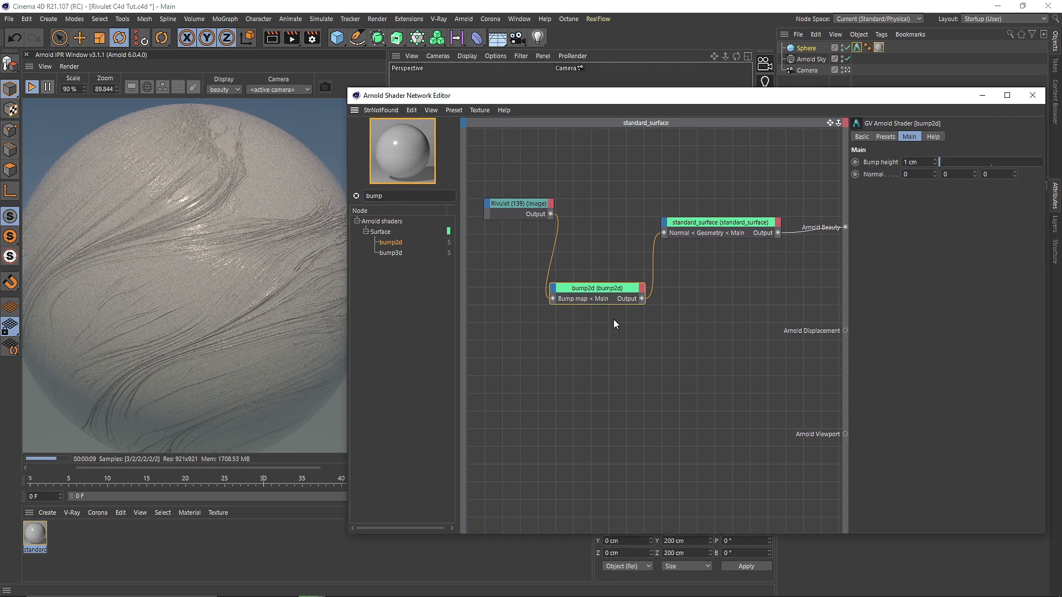
# Replace bump2d with a direct connection from Rivulet (139) to the emission color of standard_surface, with emission weight 1
pyautogui.press('Delete')
pyautogui.moveTo(550, 214); pyautogui.dragTo(679, 229)
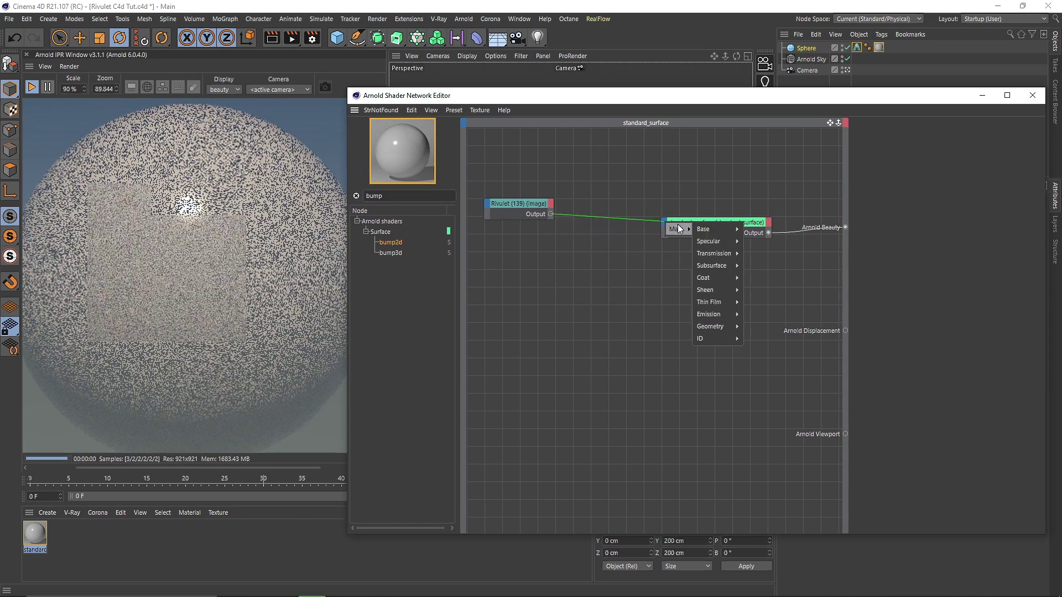
pyautogui.click(759, 326)
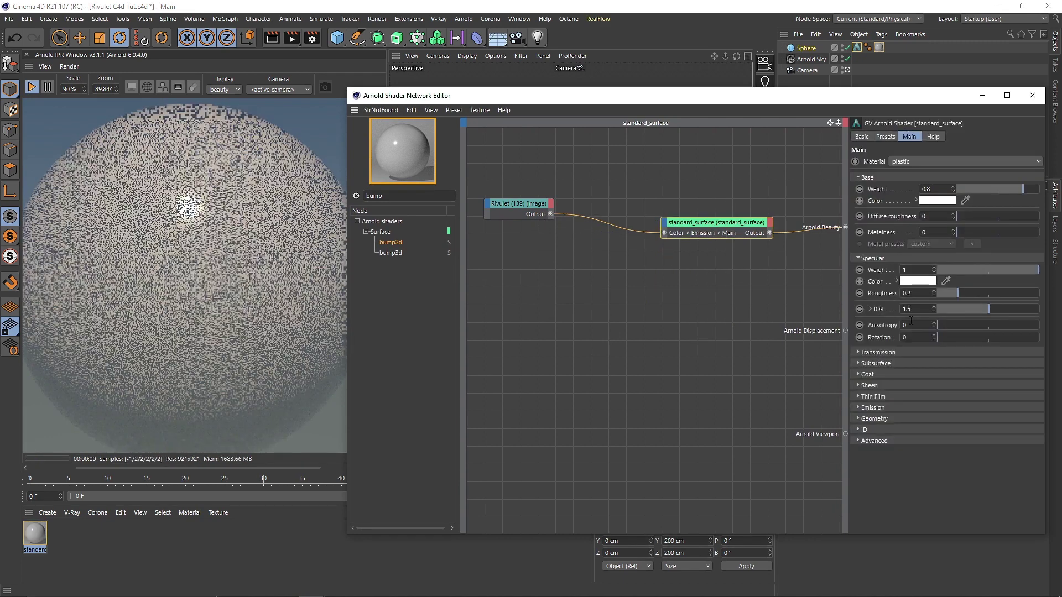
pyautogui.click(894, 406)
pyautogui.moveTo(947, 418); pyautogui.dragTo(1042, 420)
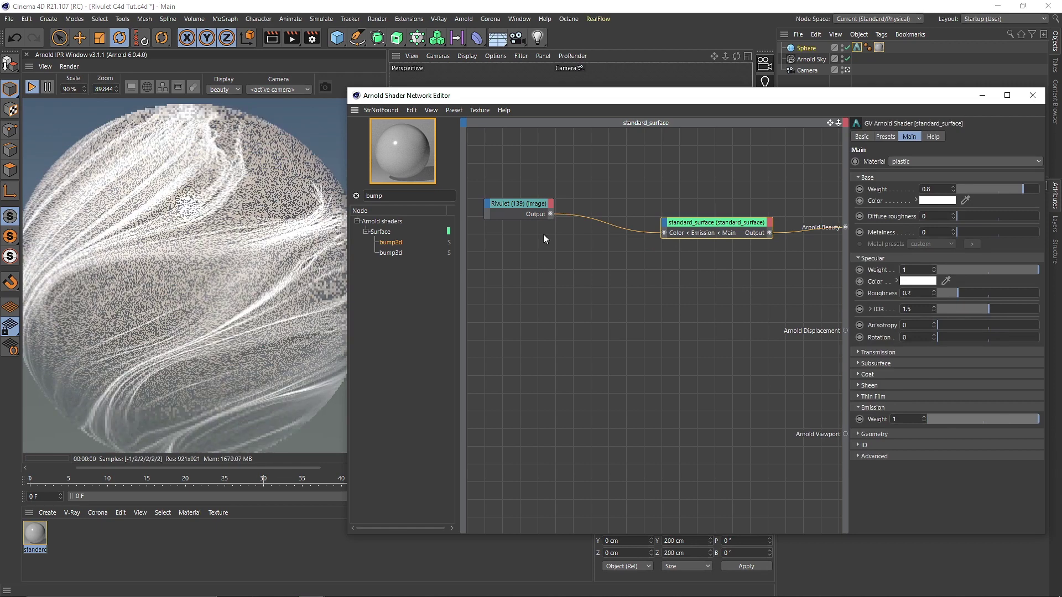
# Insert a color_correct node between the Rivulet (139) image and the emission color of standard_surface
pyautogui.click(358, 196)
pyautogui.write('c')
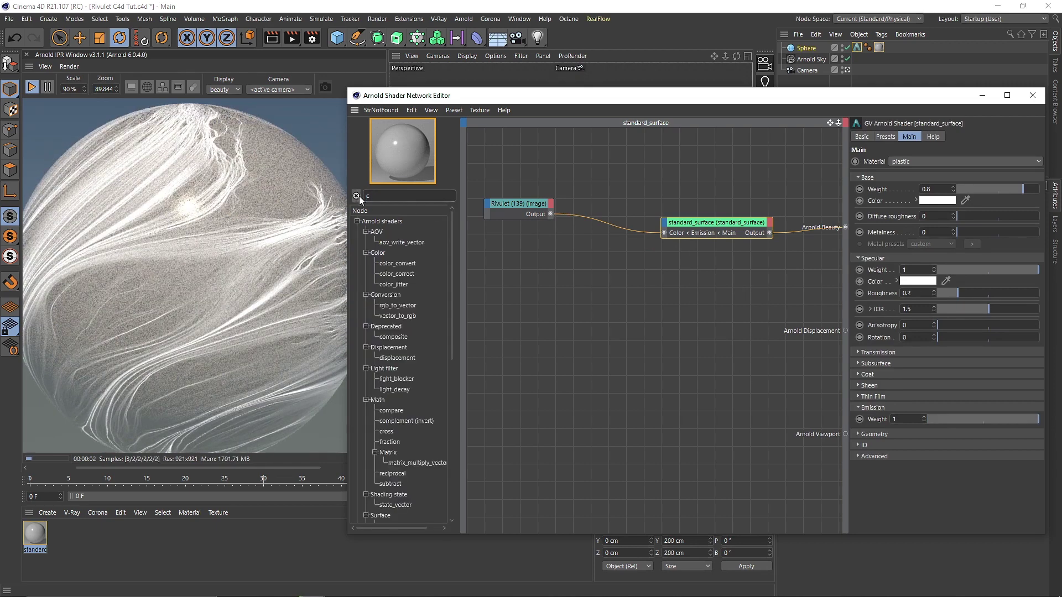
pyautogui.write('o')
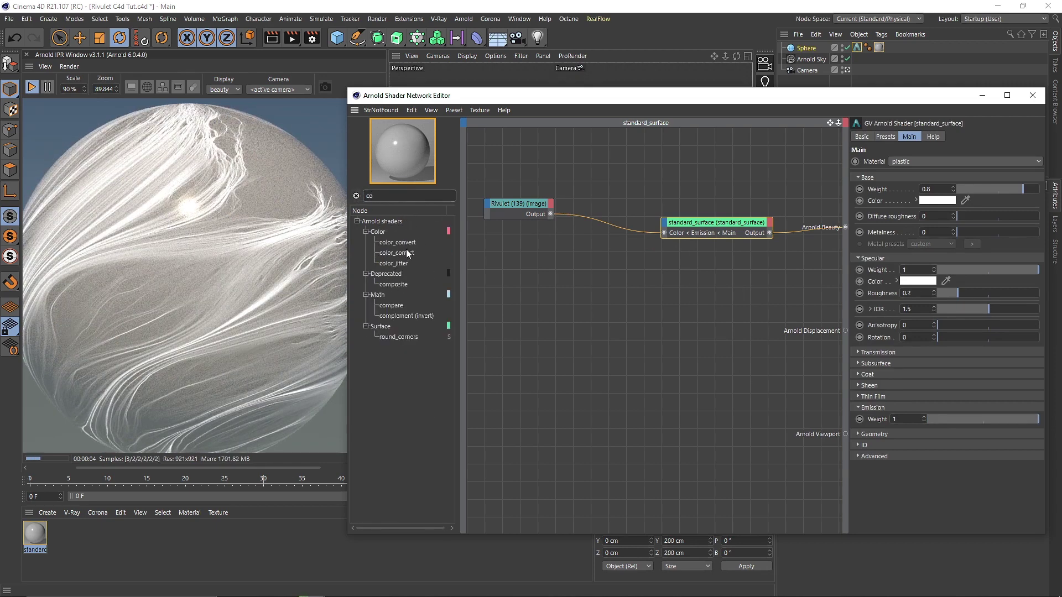
pyautogui.moveTo(406, 251); pyautogui.dragTo(544, 181)
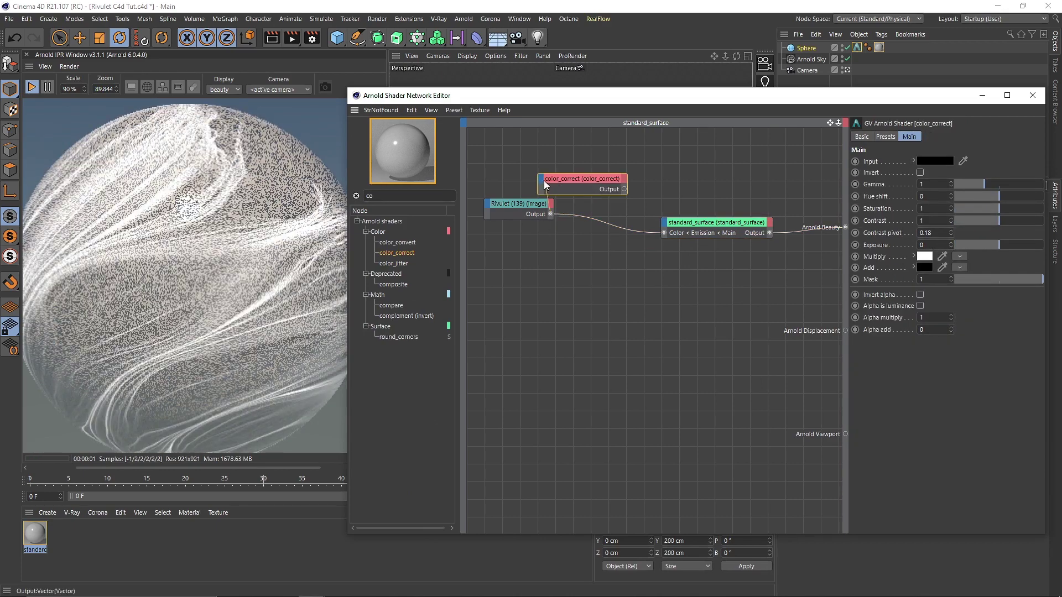
pyautogui.click(578, 182)
pyautogui.moveTo(624, 190); pyautogui.dragTo(663, 231)
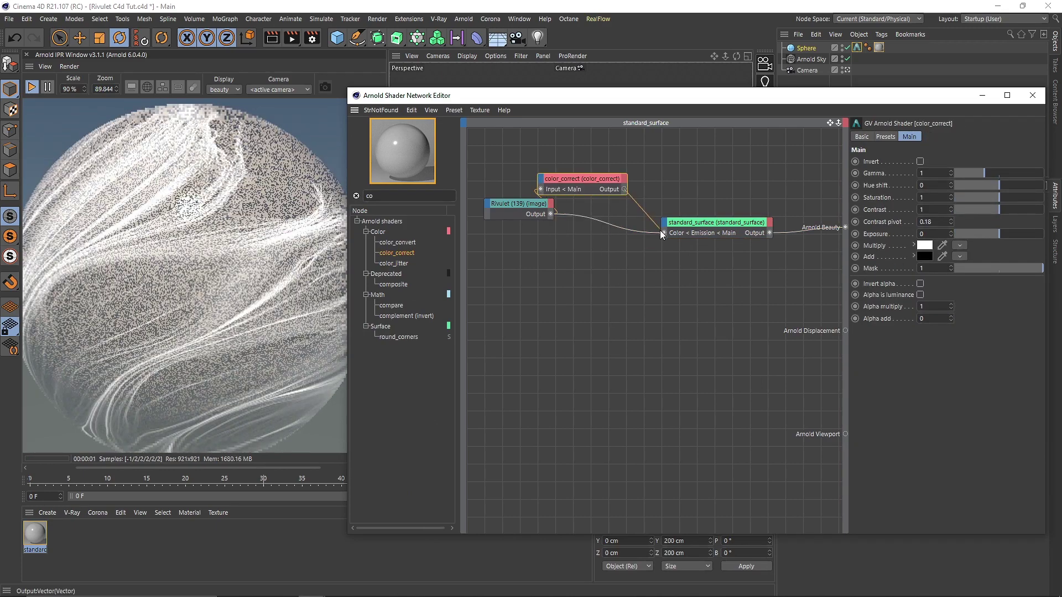
# Set the multiply color of color_correct to a saturated blue-violet
pyautogui.click(924, 245)
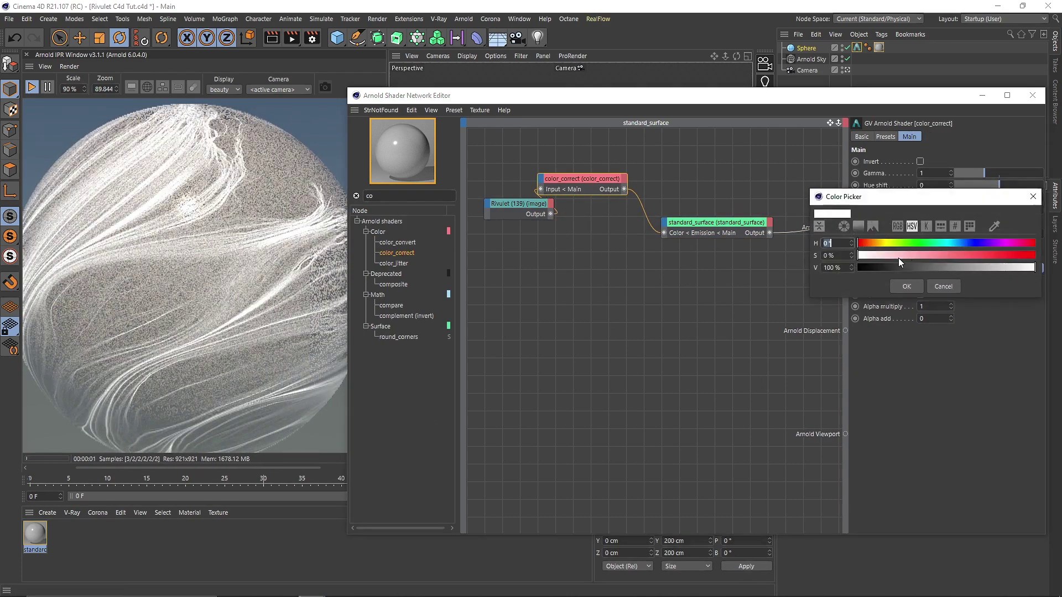
pyautogui.click(982, 250)
pyautogui.click(906, 286)
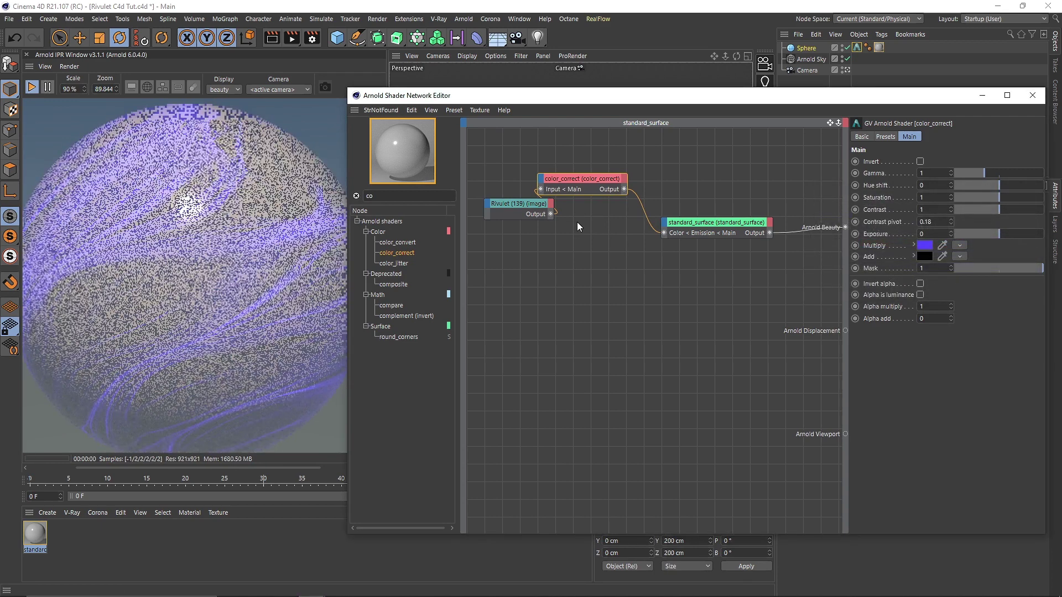
# Set the emission weight of standard_surface to 3 and move the Rivulet (139) node below and left of color_correct
pyautogui.click(713, 223)
pyautogui.doubleClick(904, 419)
pyautogui.write('2')
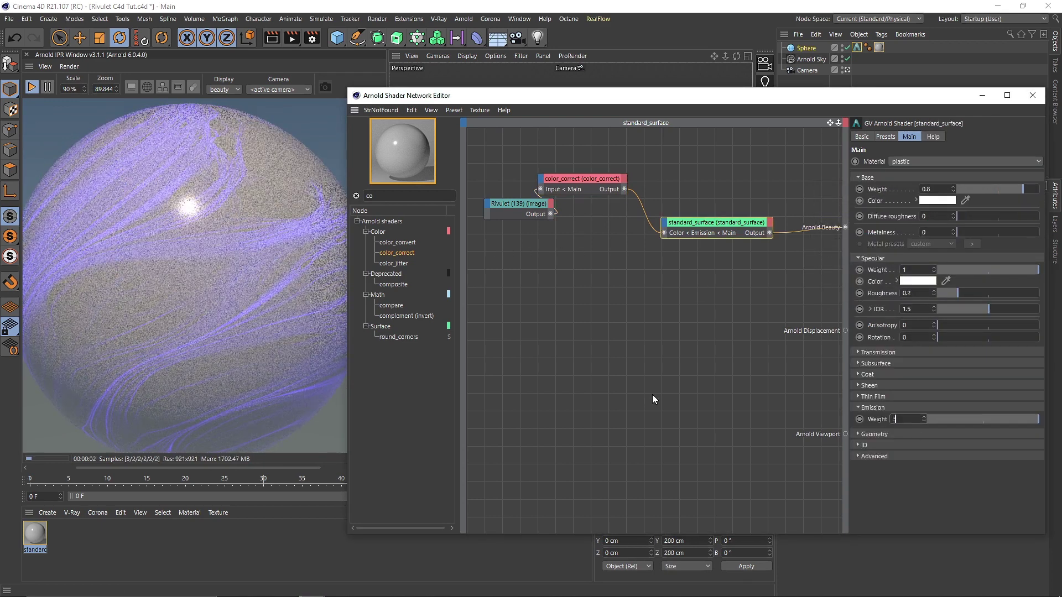
pyautogui.click(647, 390)
pyautogui.moveTo(530, 204); pyautogui.dragTo(502, 243)
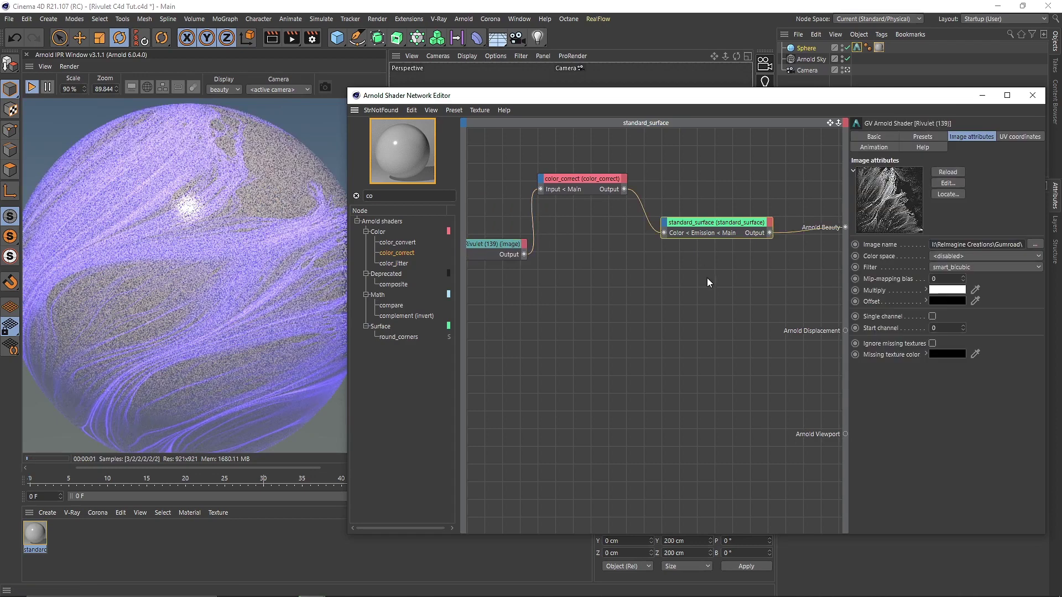
# Darken the base color of standard_surface to a near-black with 4% value and collapse the Base settings
pyautogui.click(942, 203)
pyautogui.moveTo(929, 223); pyautogui.dragTo(874, 227)
pyautogui.click(924, 242)
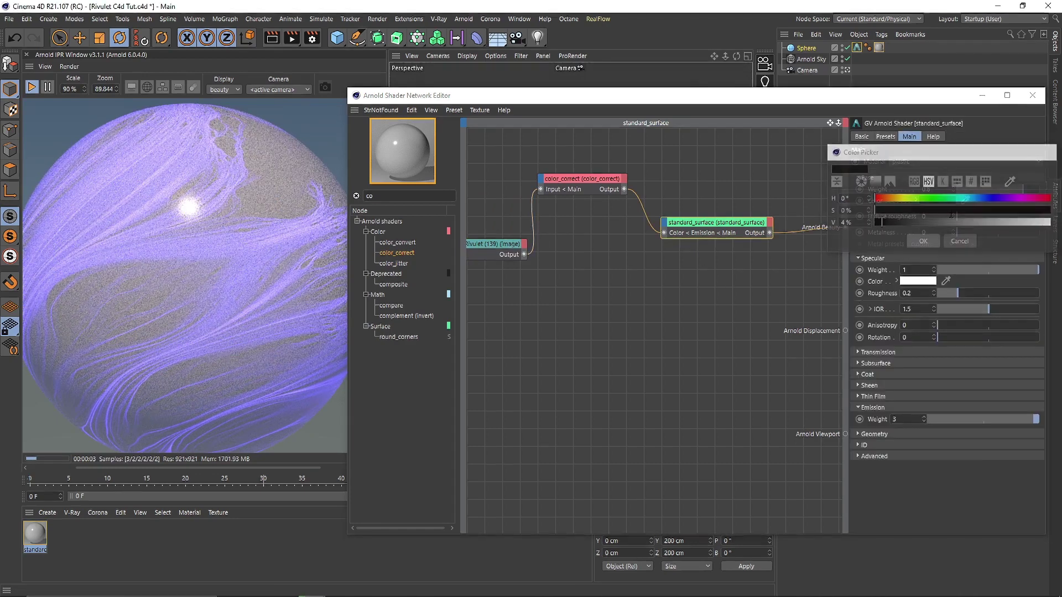
pyautogui.click(898, 177)
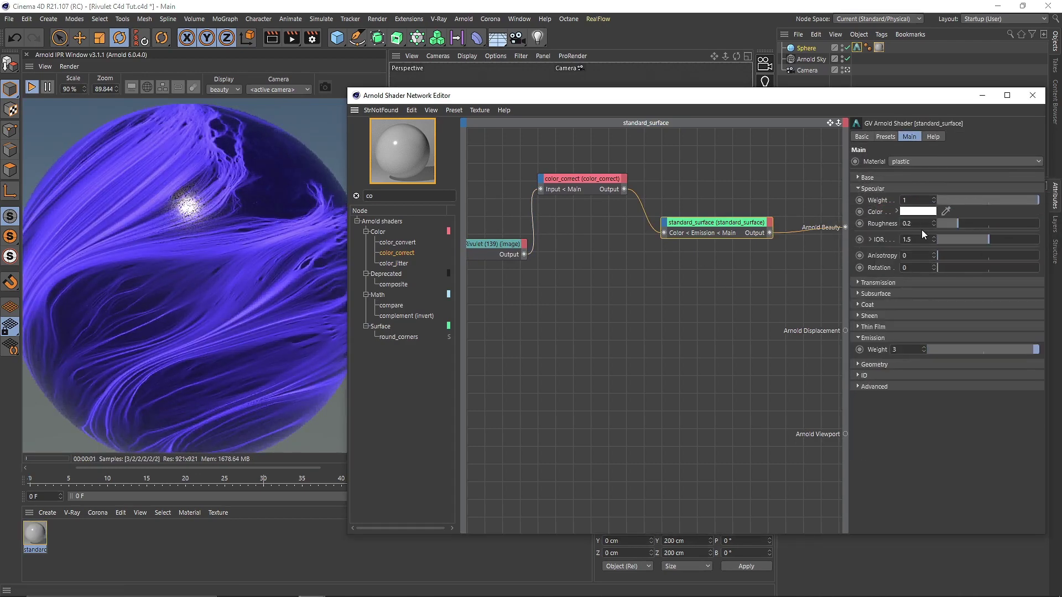
# Set the specular roughness of standard_surface to 0.6 and close the shader network editor
pyautogui.click(918, 223)
pyautogui.write('0.6')
pyautogui.press('Return')
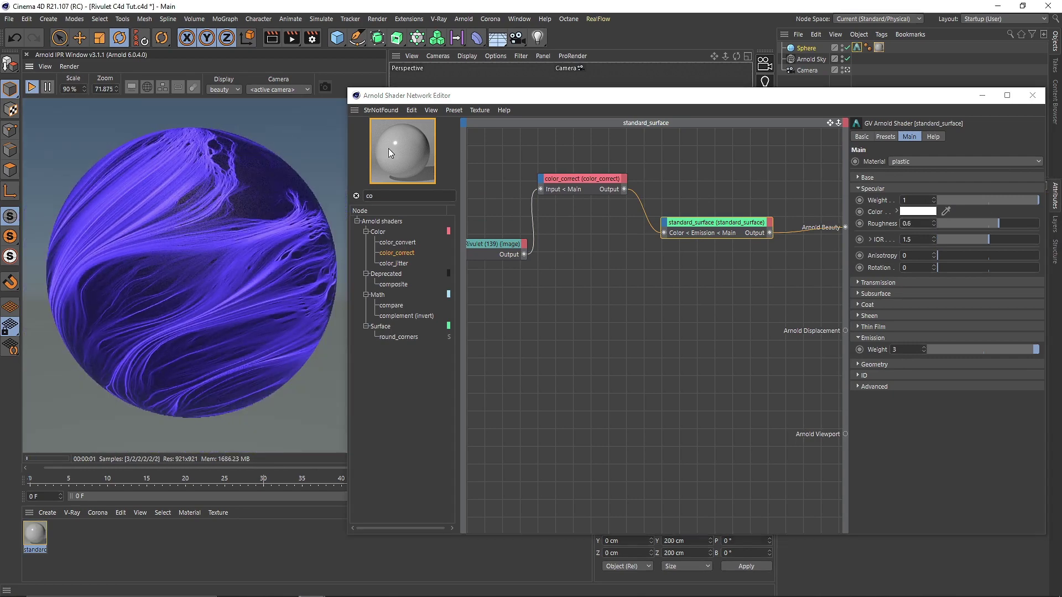
pyautogui.click(1032, 95)
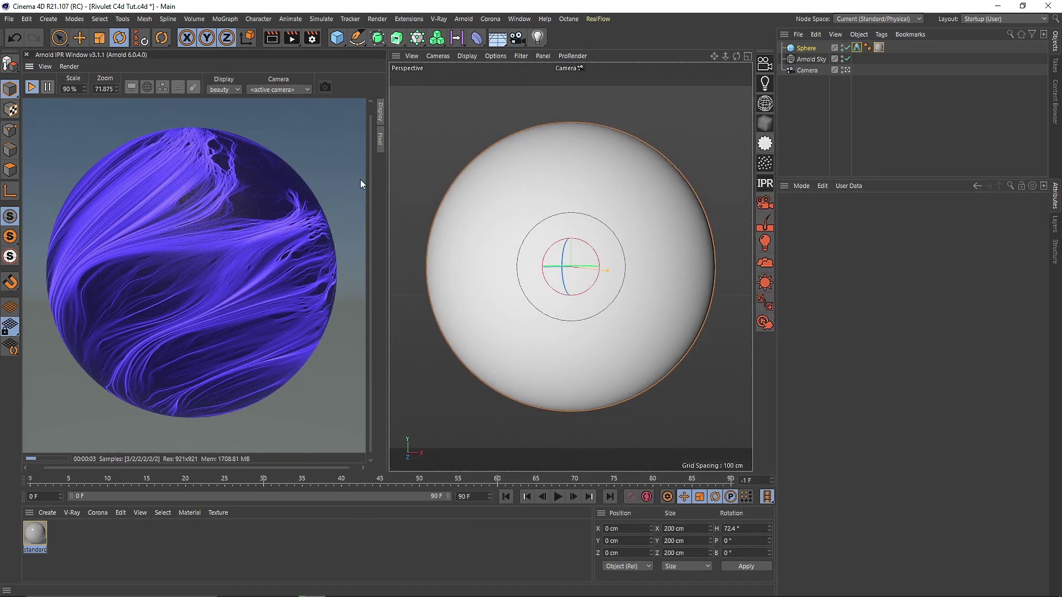
# Delete the sphere from the scene along with its standard_surface material
pyautogui.click(553, 199)
pyautogui.press('Delete')
pyautogui.click(35, 533)
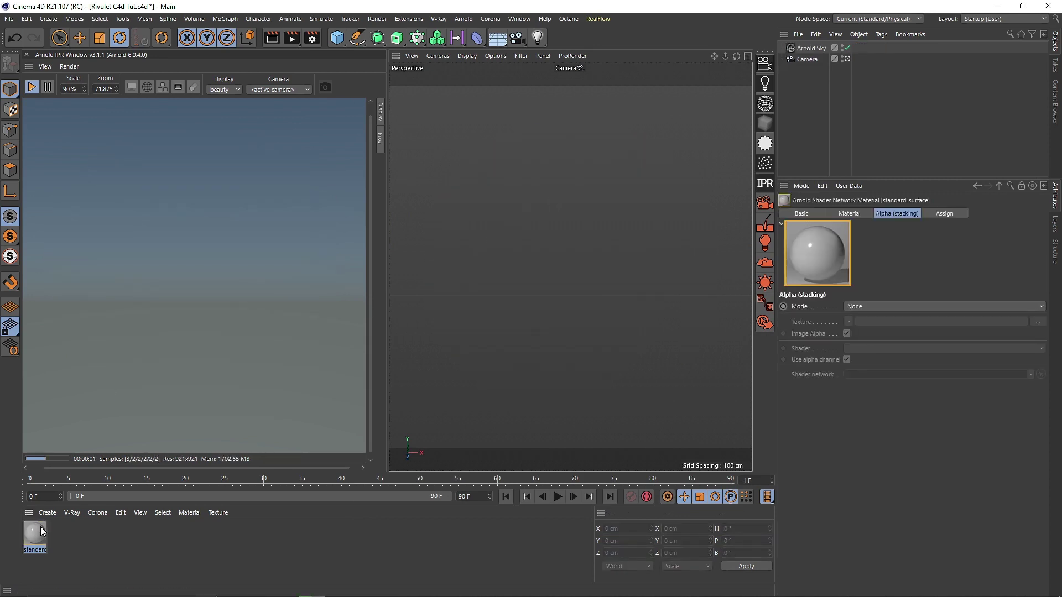
pyautogui.press('Delete')
# Add a 400 by 400 cm plane to the scene and frame it from above at an angle in the camera
pyautogui.moveTo(337, 37); pyautogui.dragTo(449, 75)
pyautogui.keyDown('alt'); pyautogui.moveTo(549, 293); pyautogui.dragTo(619, 262); pyautogui.keyUp('alt')
pyautogui.keyDown('alt'); pyautogui.moveTo(618, 262); pyautogui.dragTo(665, 284, button='right'); pyautogui.keyUp('alt')
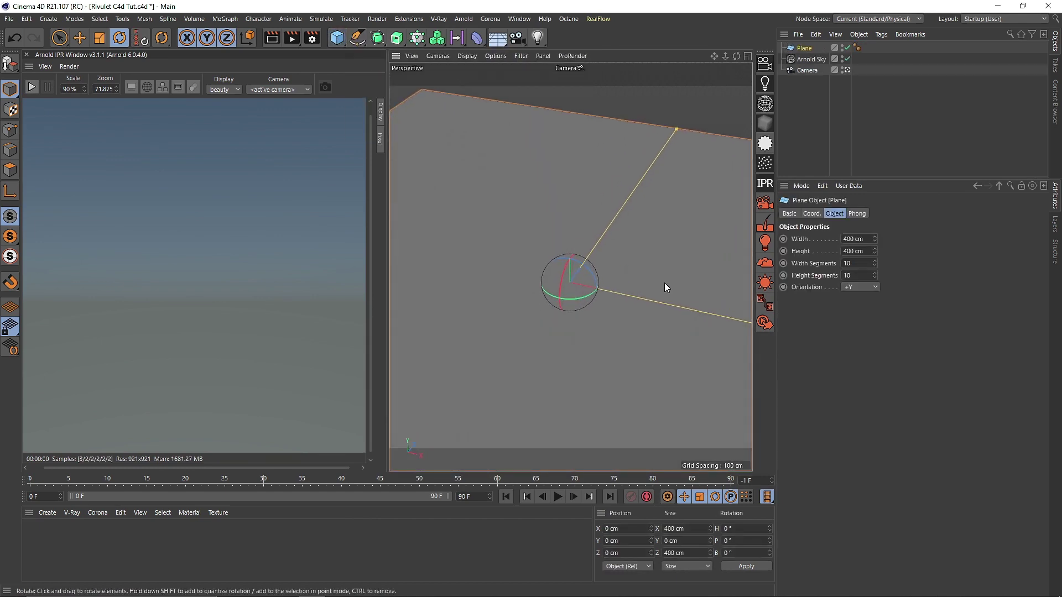
pyautogui.keyDown('alt'); pyautogui.moveTo(664, 283); pyautogui.dragTo(665, 290); pyautogui.keyUp('alt')
pyautogui.keyDown('alt'); pyautogui.moveTo(602, 251); pyautogui.dragTo(617, 276, button='middle'); pyautogui.keyUp('alt')
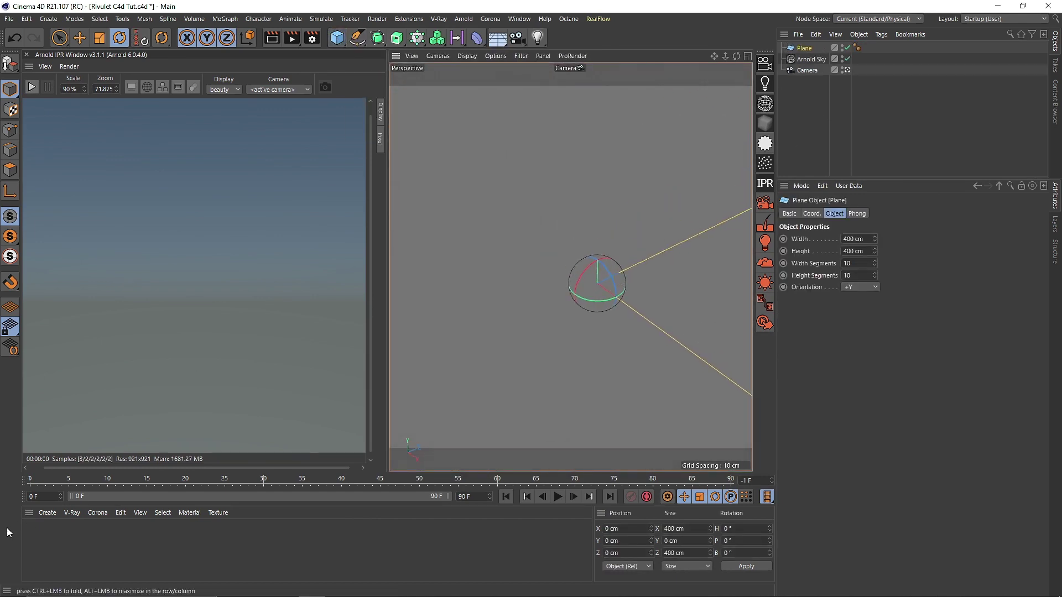
# Create an Arnold standard_surface material, apply it to the plane, and start the IPR render
pyautogui.click(72, 513)
pyautogui.click(47, 512)
pyautogui.moveTo(61, 414)
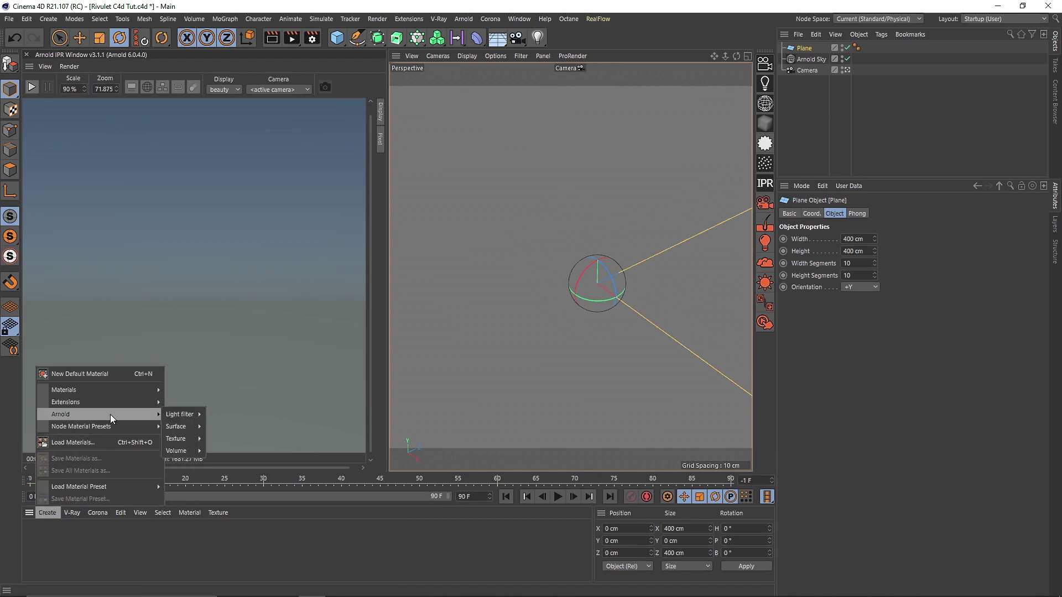
pyautogui.moveTo(176, 426)
pyautogui.click(229, 503)
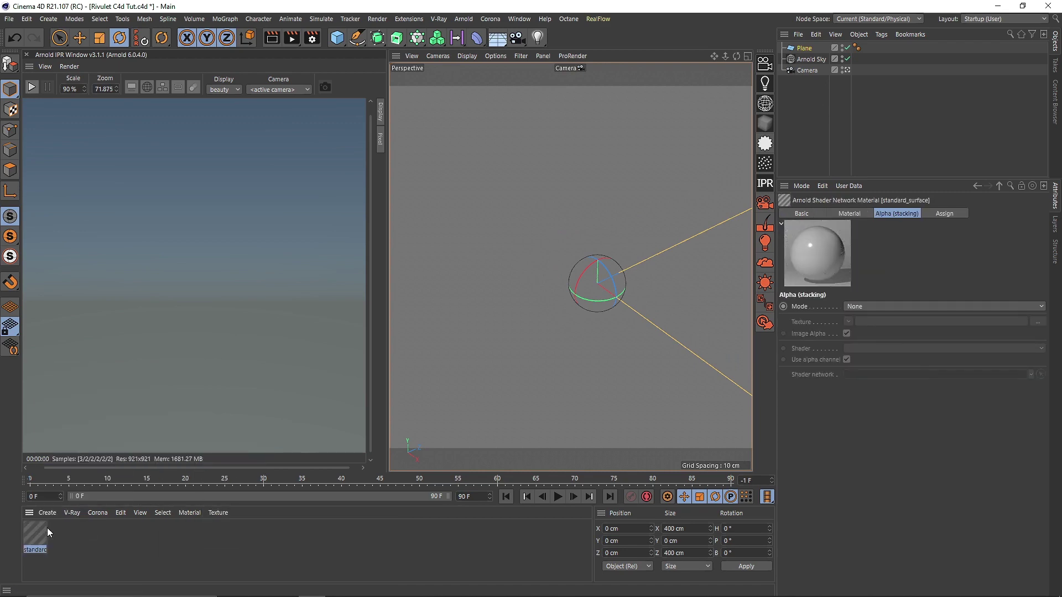
pyautogui.moveTo(39, 531); pyautogui.dragTo(437, 342)
pyautogui.click(34, 90)
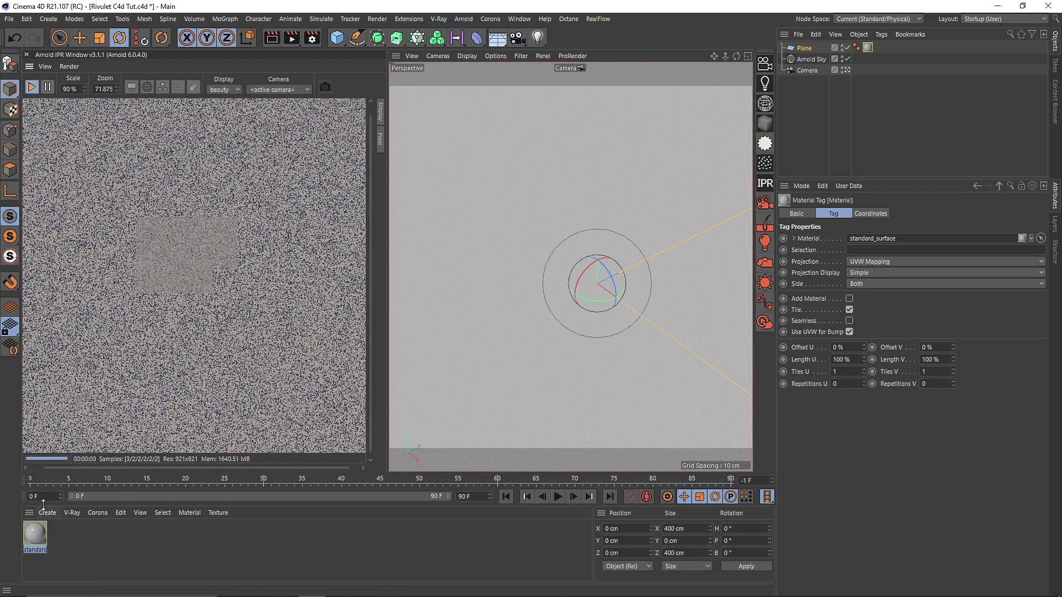
# Rename the plane's material to T and open its shader network in place of the Material Editor
pyautogui.doubleClick(34, 532)
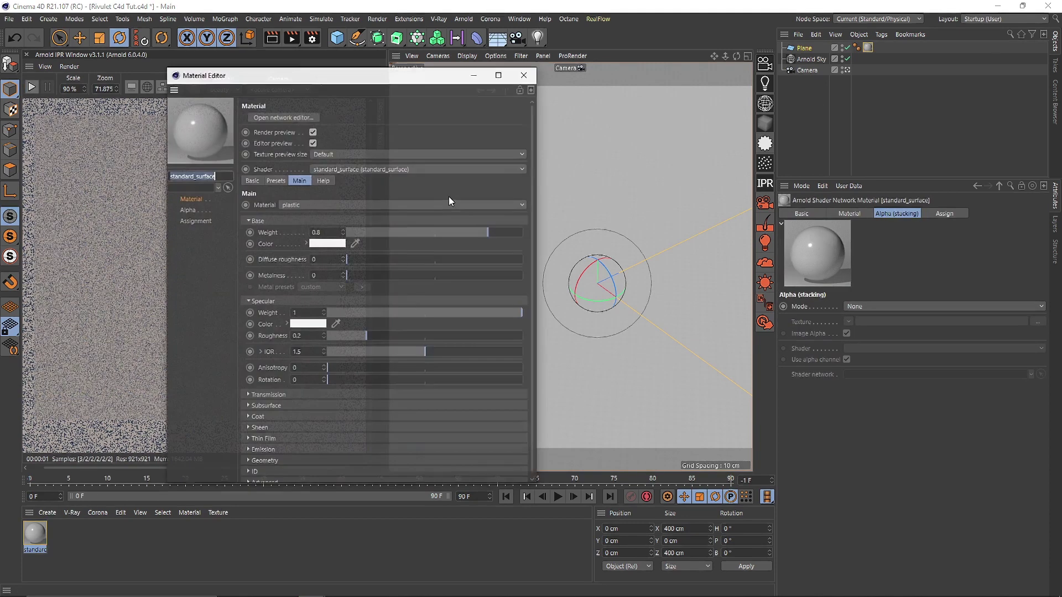
pyautogui.write('T')
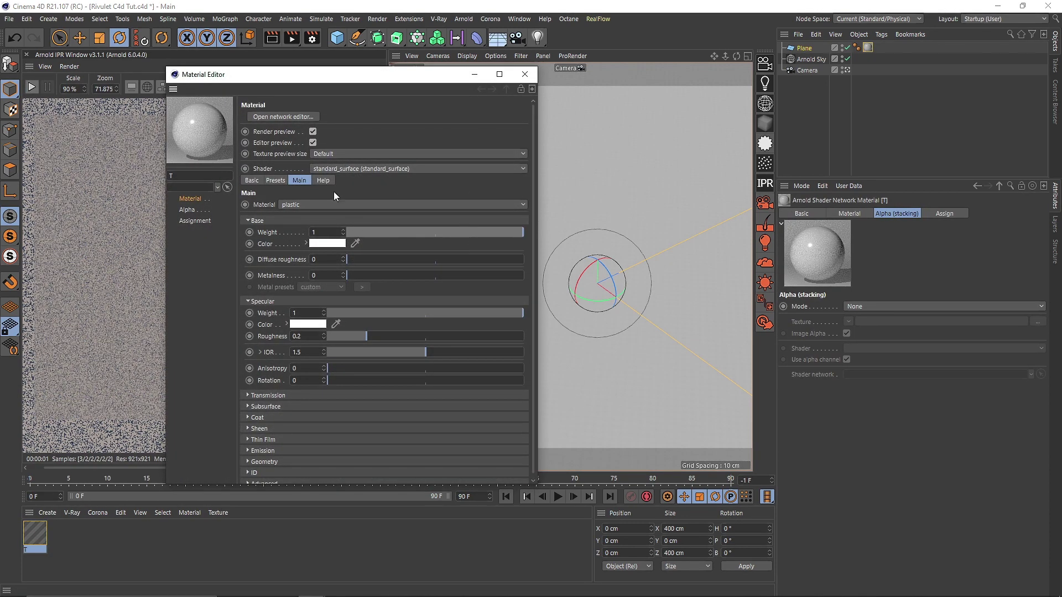
pyautogui.click(304, 116)
pyautogui.click(524, 74)
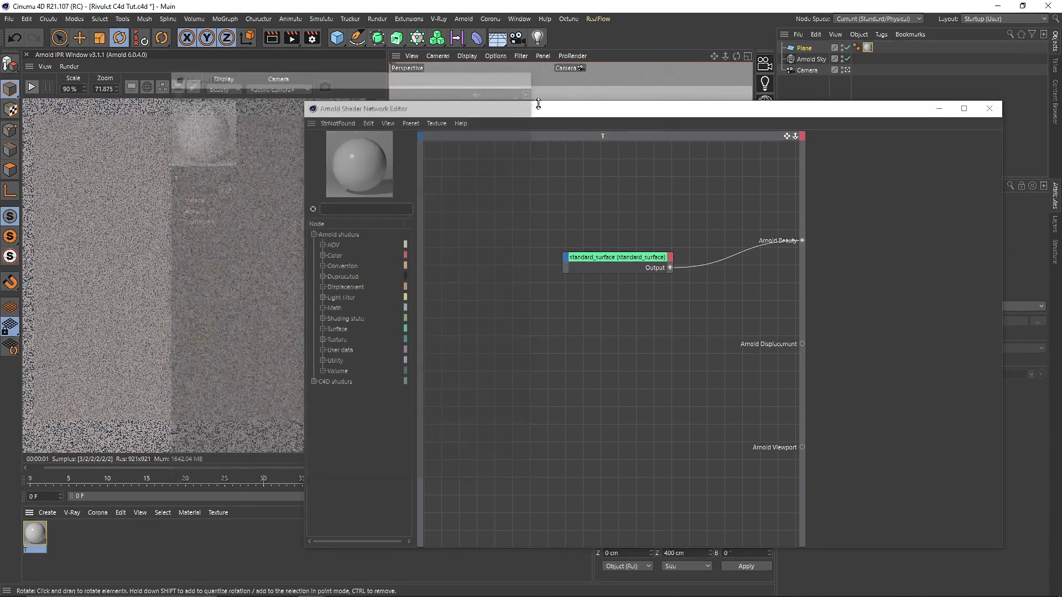
pyautogui.moveTo(548, 109); pyautogui.dragTo(545, 91)
# Bring the Rivulet (139) image from the Rivulet Collection Vol 1 folder into the network and shift standard_surface away from it
pyautogui.hotkey('alt', 'Tab')
pyautogui.hotkey('alt', 'Tab')
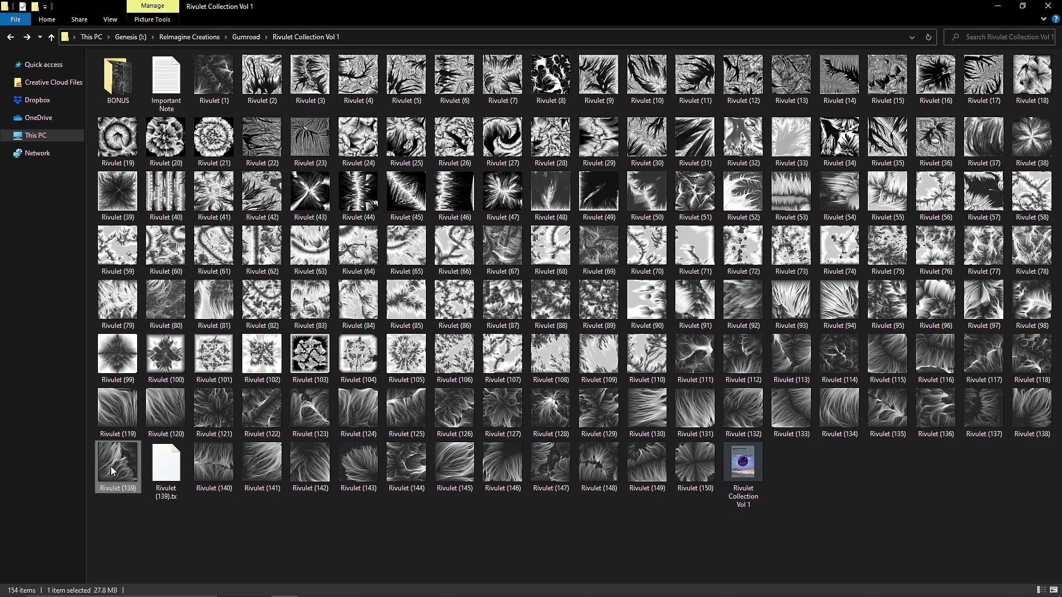
pyautogui.moveTo(112, 471); pyautogui.dragTo(529, 287)
pyautogui.hotkey('alt', 'Tab')
pyautogui.moveTo(607, 238); pyautogui.dragTo(668, 235)
# Add a displacement node wired to Arnold Displacement and feed the Rivulet (139) image into its displacement input
pyautogui.click(365, 190)
pyautogui.write('c')
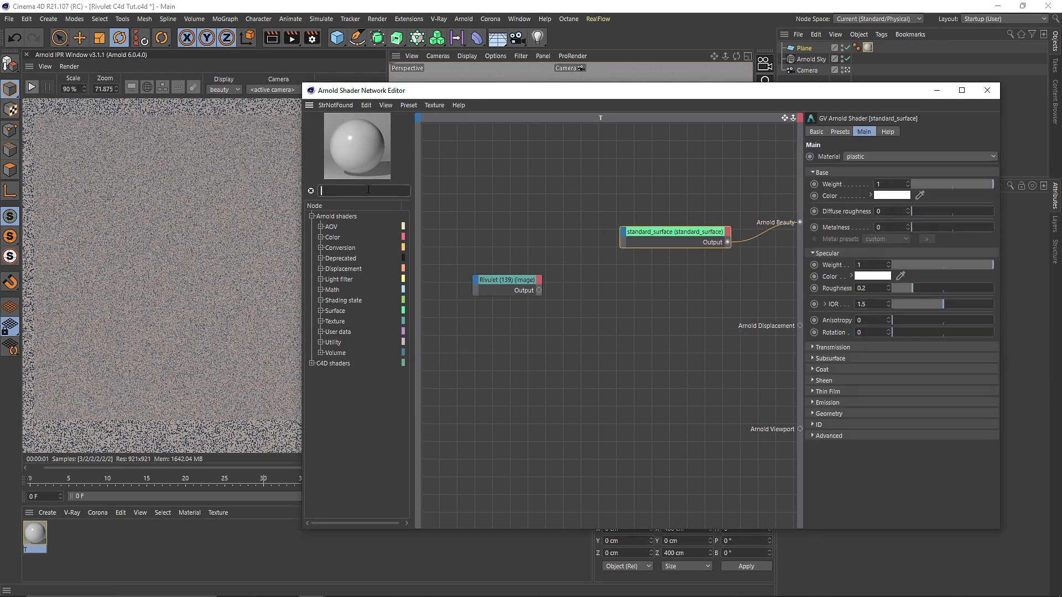
pyautogui.write('dis')
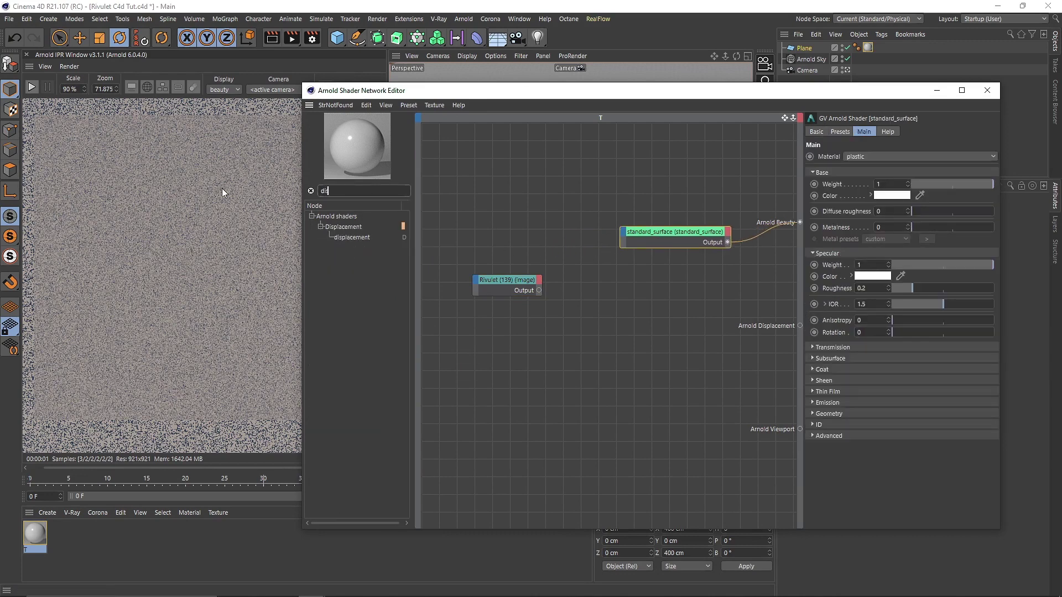
pyautogui.moveTo(705, 312); pyautogui.dragTo(691, 333)
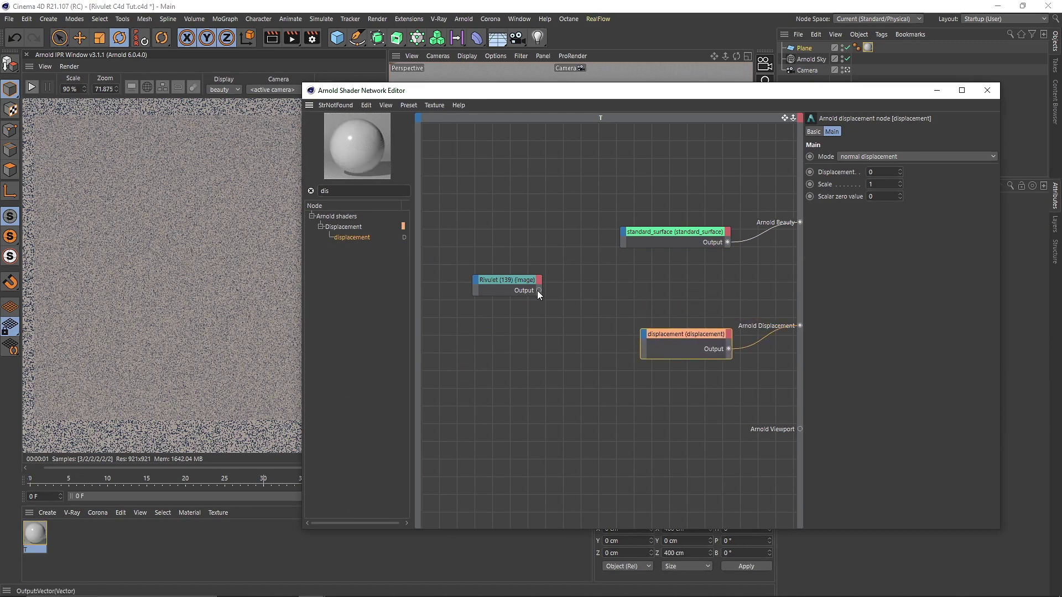
pyautogui.moveTo(538, 290); pyautogui.dragTo(686, 336)
pyautogui.moveTo(508, 275); pyautogui.dragTo(528, 283)
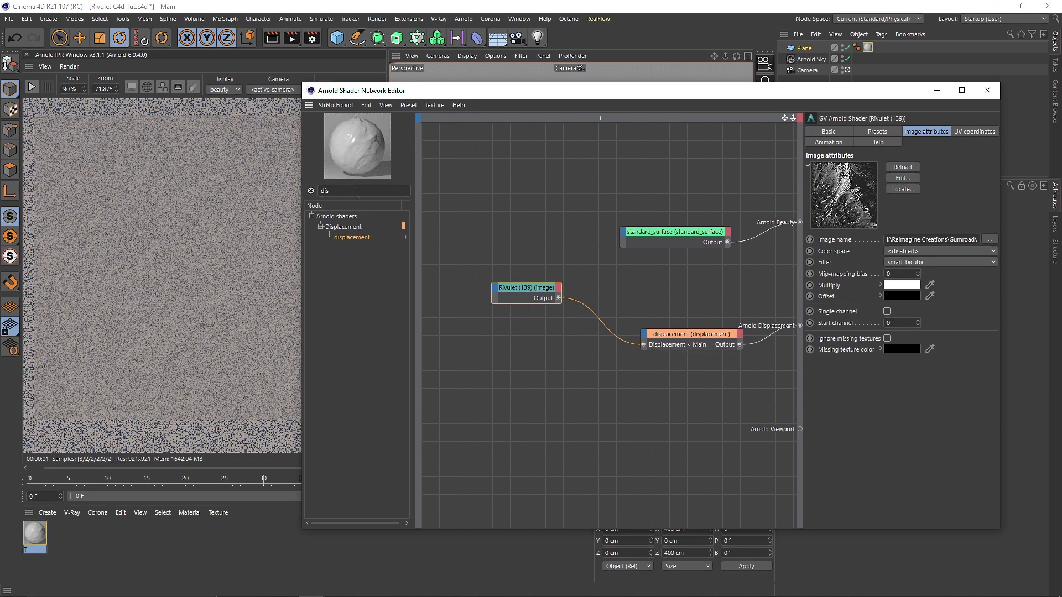
pyautogui.doubleClick(332, 191)
pyautogui.write('colo')
pyautogui.moveTo(573, 340); pyautogui.dragTo(572, 327)
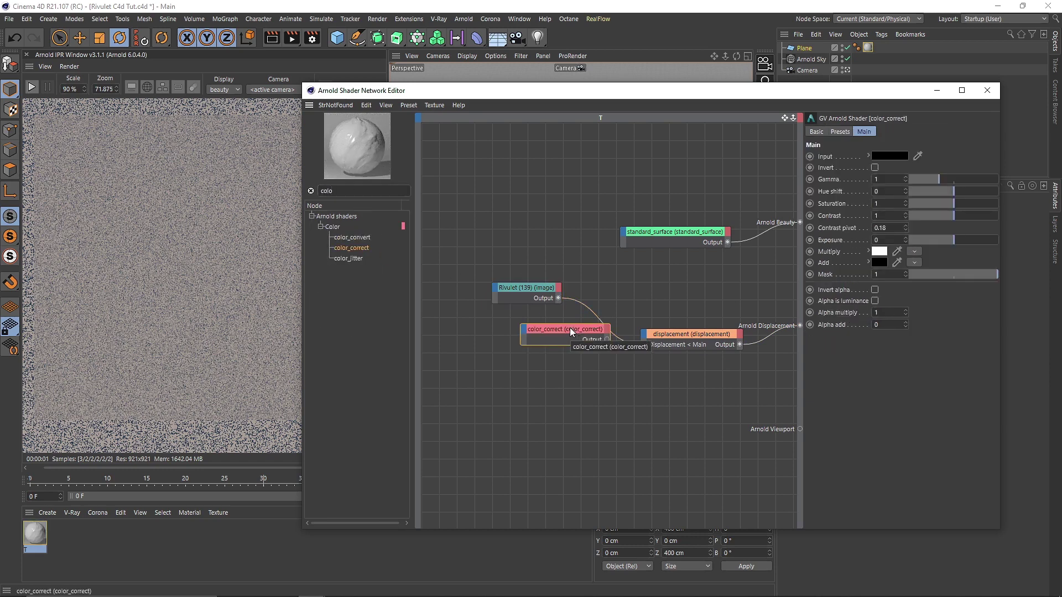
pyautogui.press('Delete')
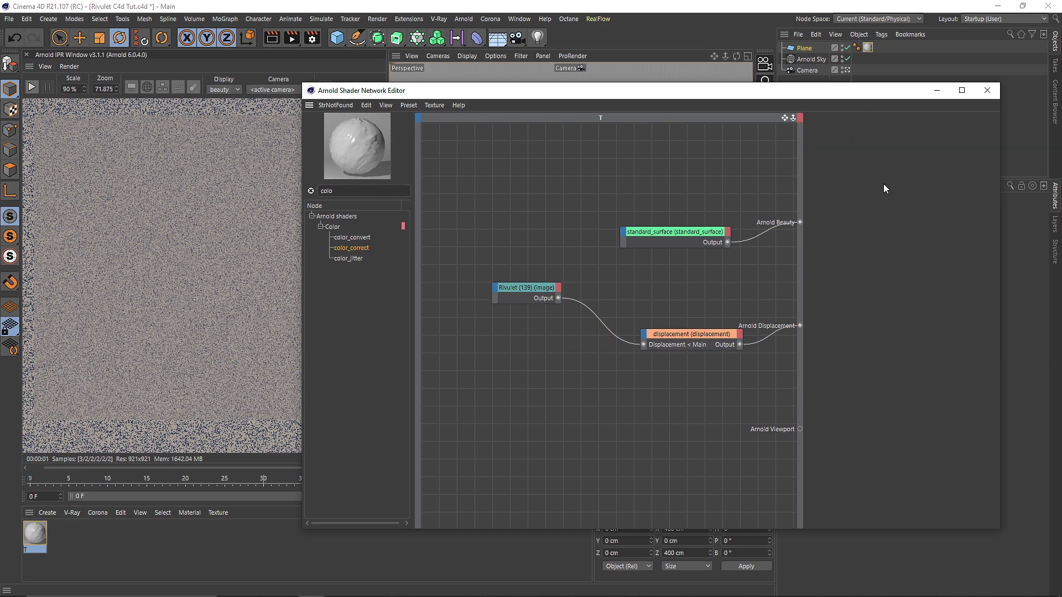
# Set the specular roughness of standard_surface to 0.8, darken its base color to dark gray, and close the network editor
pyautogui.click(675, 238)
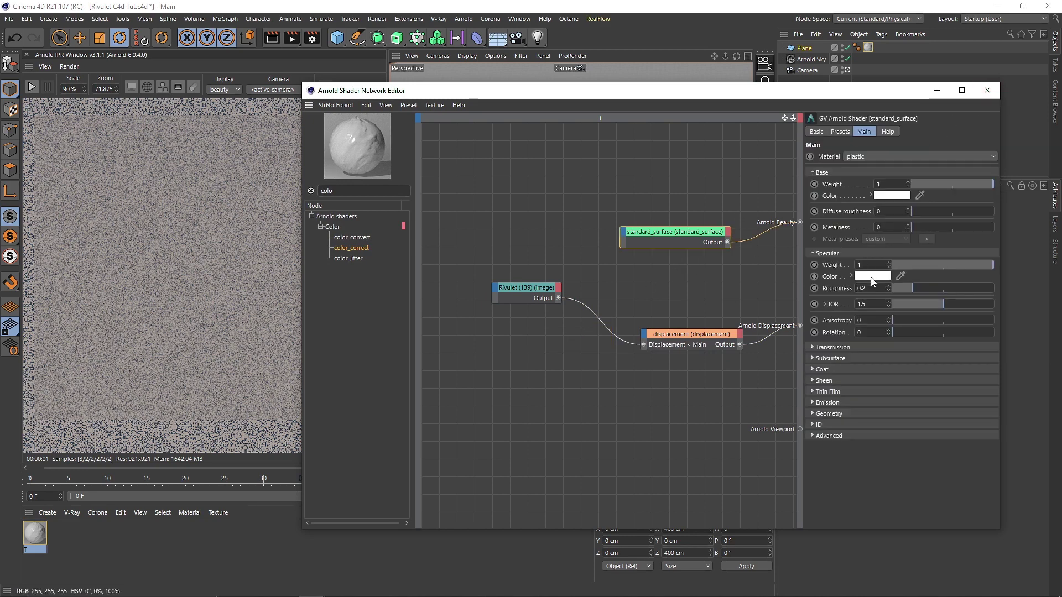
pyautogui.write('0.8')
pyautogui.press('Return')
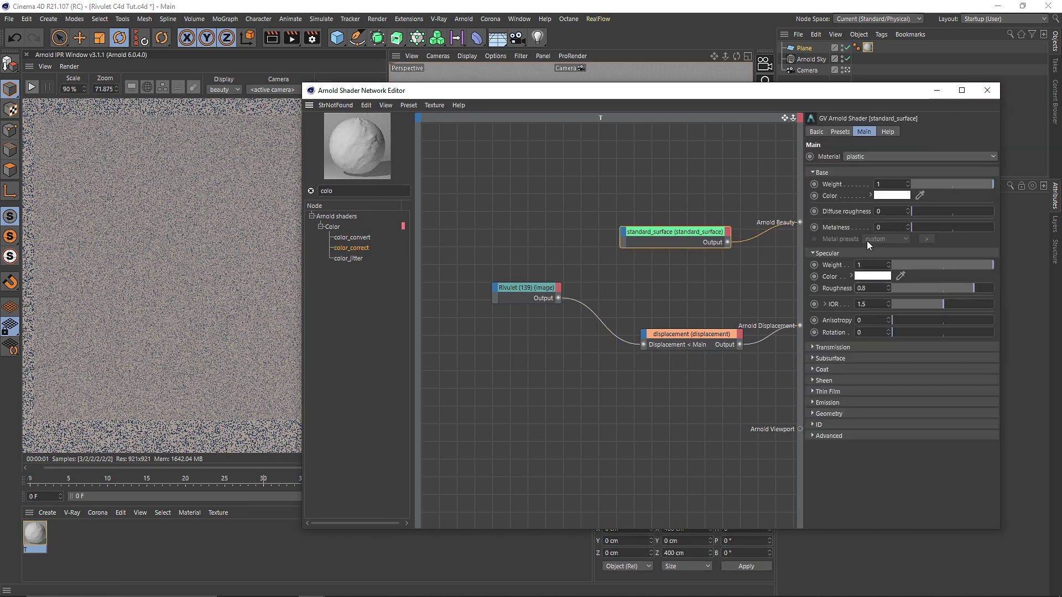
pyautogui.click(880, 195)
pyautogui.click(867, 222)
pyautogui.click(868, 239)
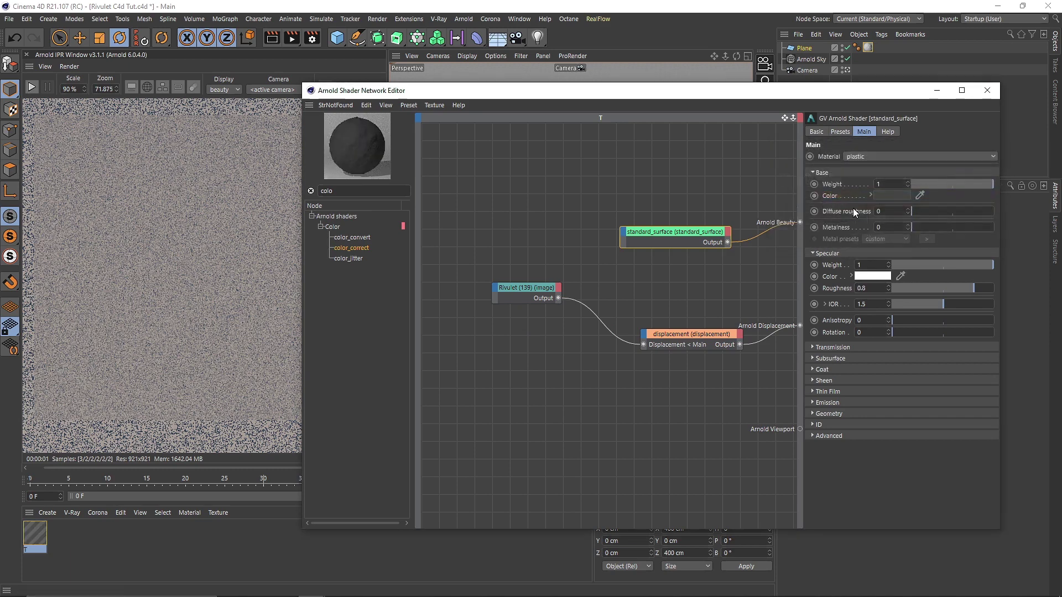
pyautogui.click(985, 92)
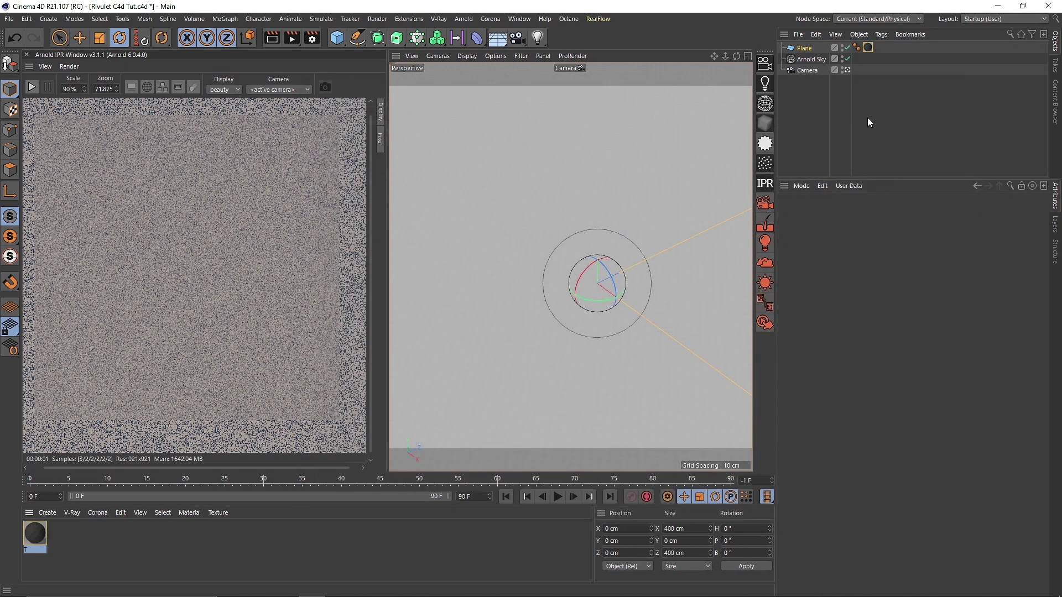
# Restart the IPR render and dock its window as a wider, full-height panel beside the viewport
pyautogui.click(28, 86)
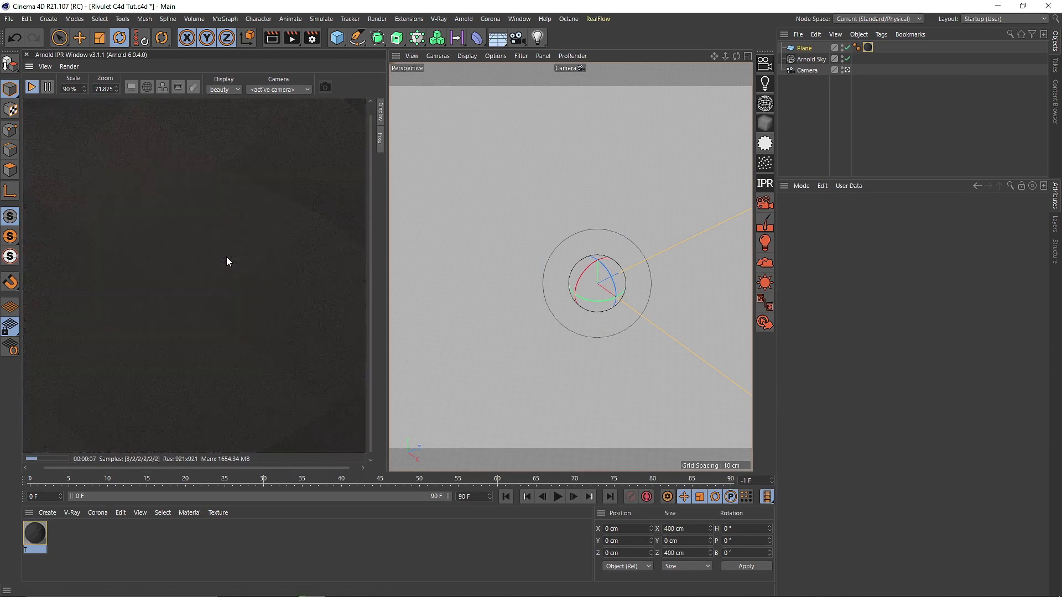
pyautogui.moveTo(30, 67); pyautogui.dragTo(21, 215)
pyautogui.moveTo(398, 250); pyautogui.dragTo(540, 266)
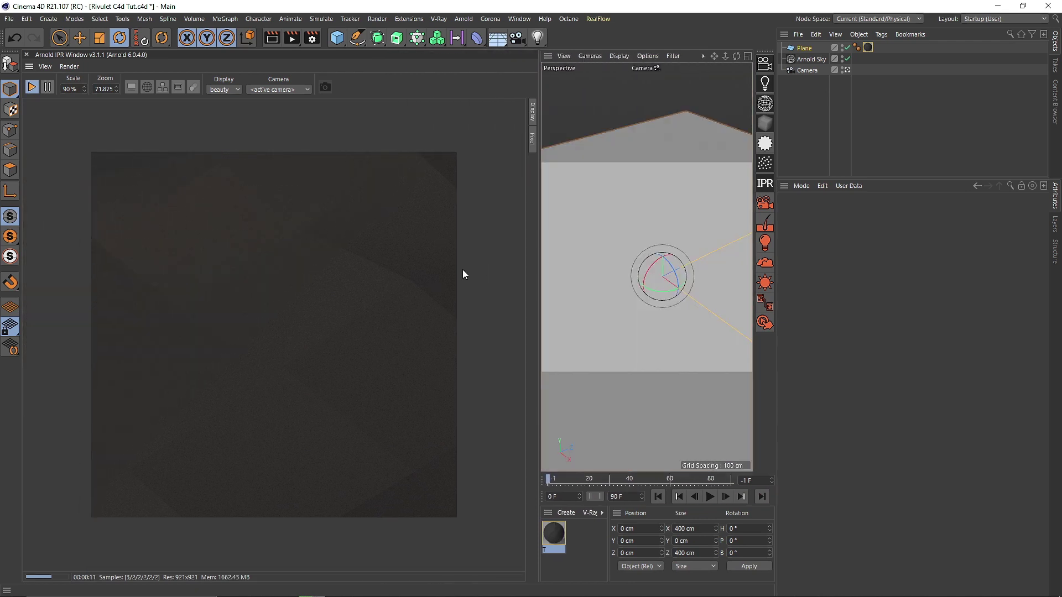
# Show the plane's mesh lines in the viewport and set its width and height segments to 500
pyautogui.click(805, 48)
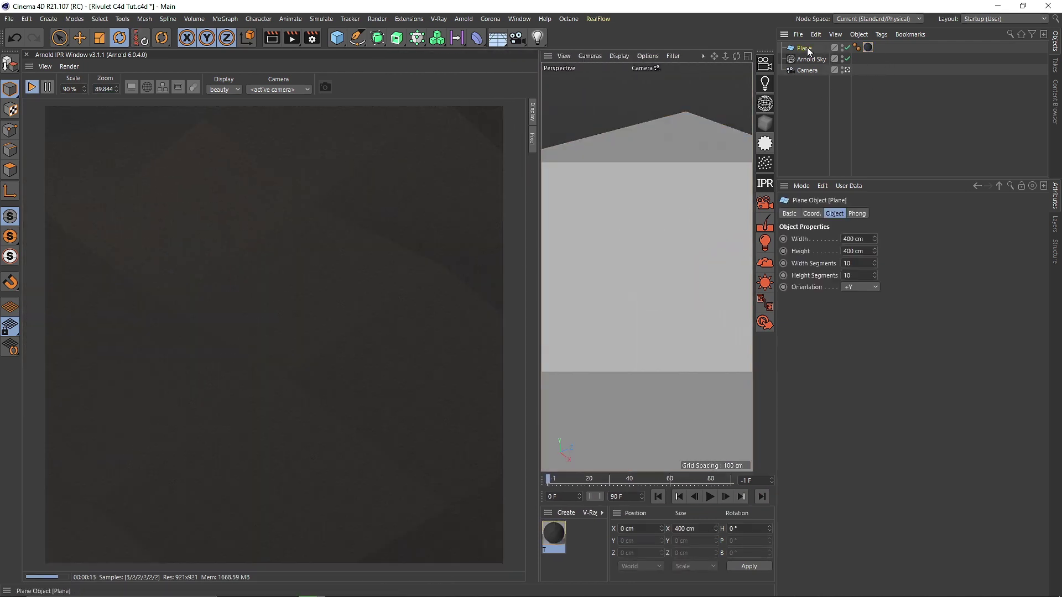
pyautogui.click(619, 56)
pyautogui.click(628, 86)
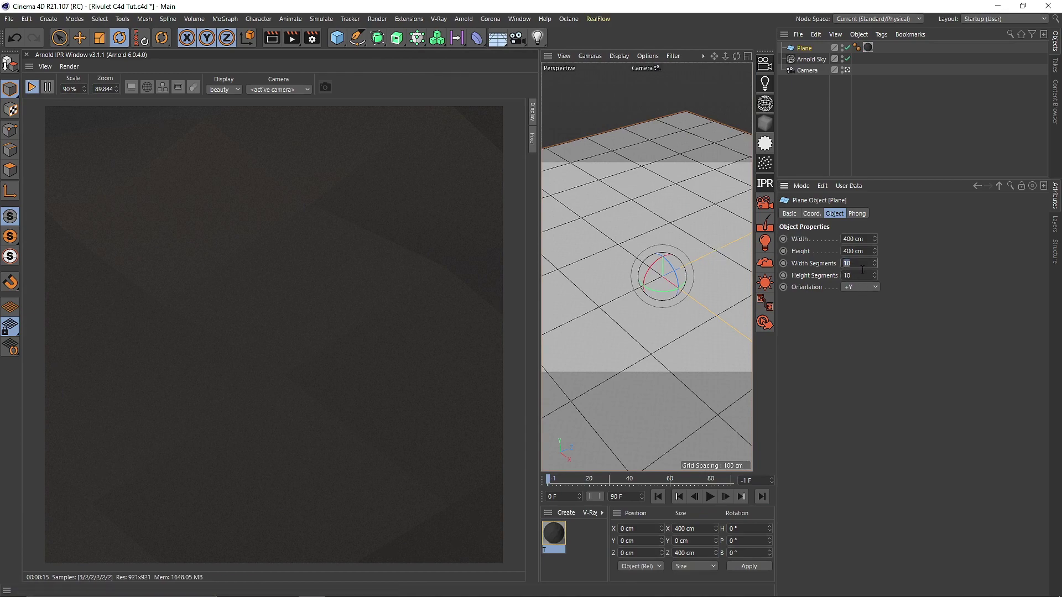
pyautogui.press('Tab')
pyautogui.write('500')
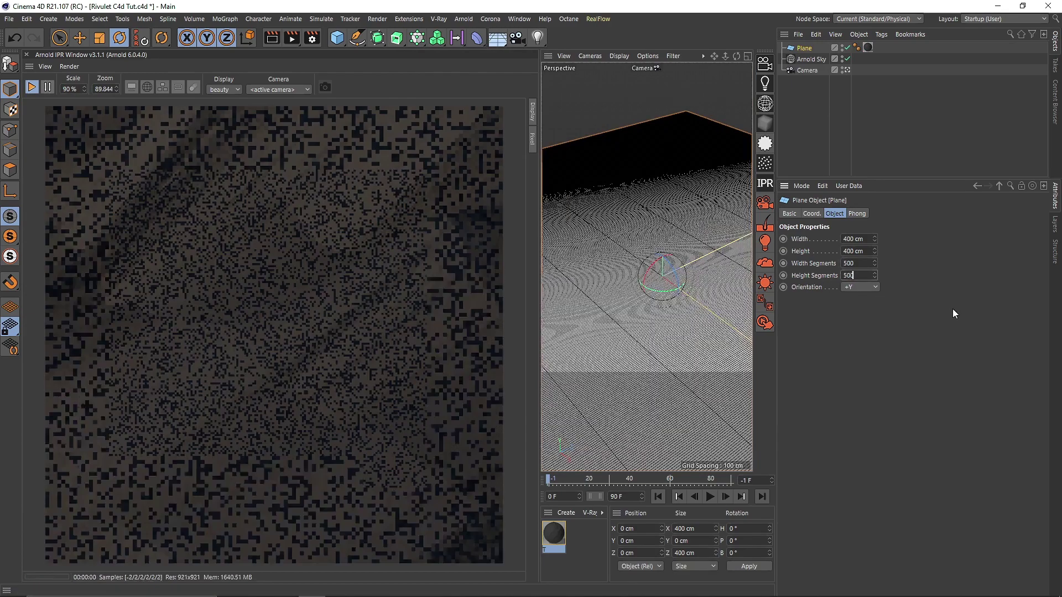
pyautogui.press('Return')
pyautogui.scroll(-1, 392, 256)
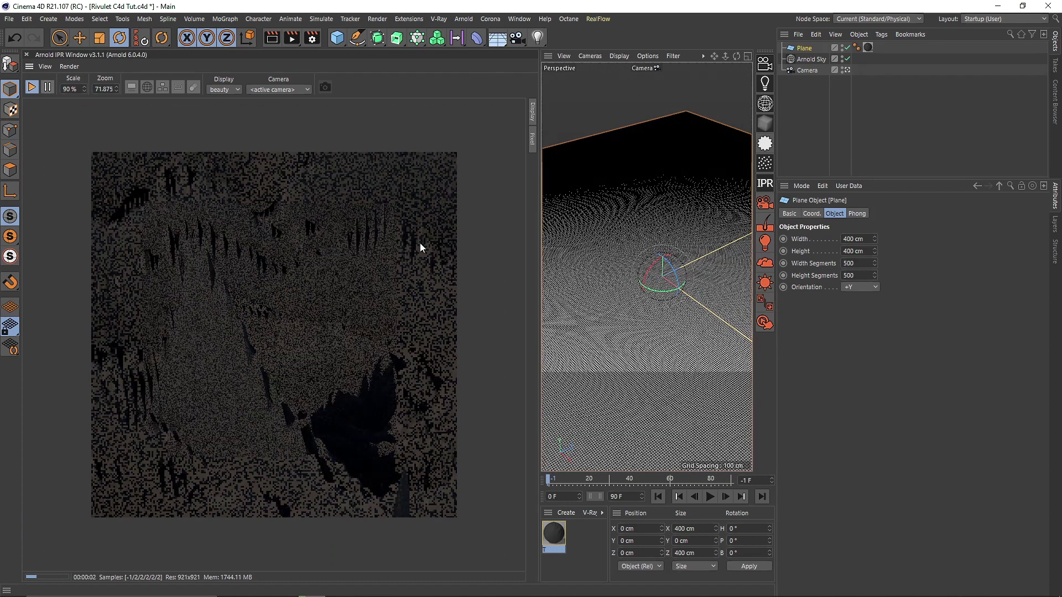
# Add an Arnold Parameters tag to the plane and set its subdivision type to linear with 1 iteration
pyautogui.rightClick(809, 51)
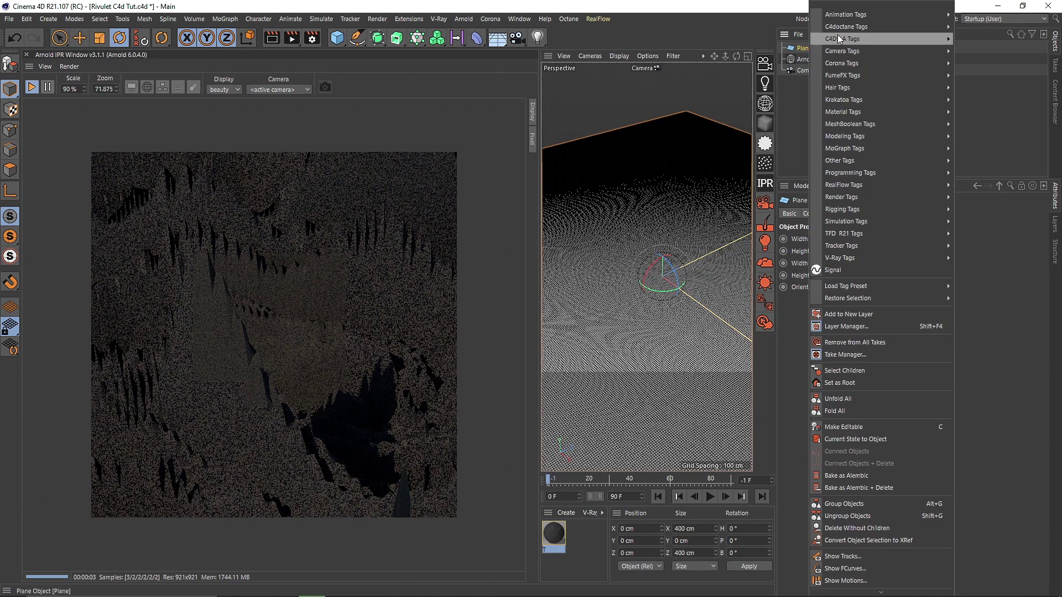
pyautogui.moveTo(918, 40)
pyautogui.click(981, 39)
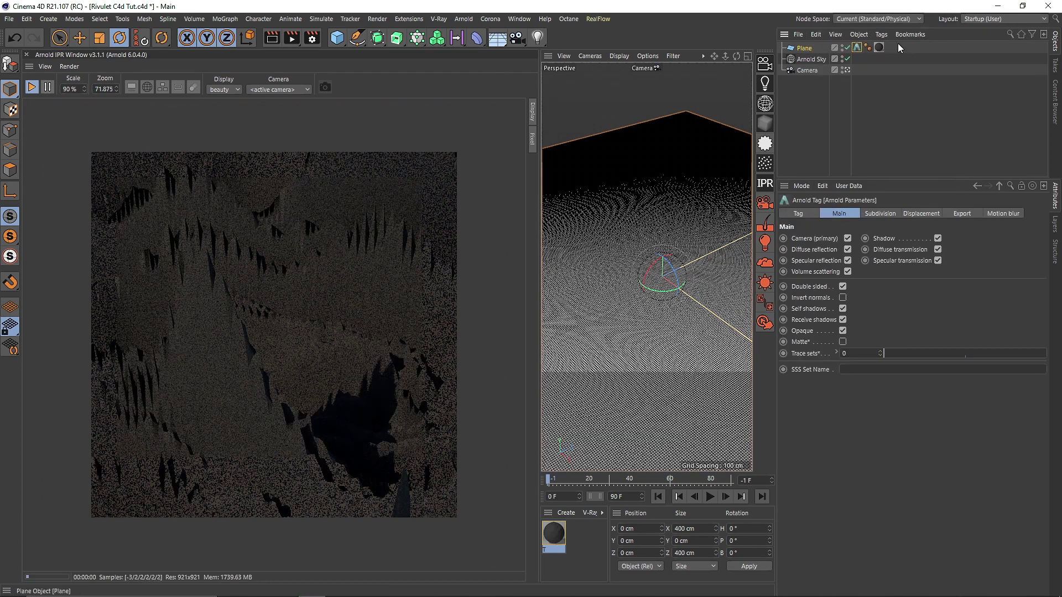
pyautogui.click(880, 214)
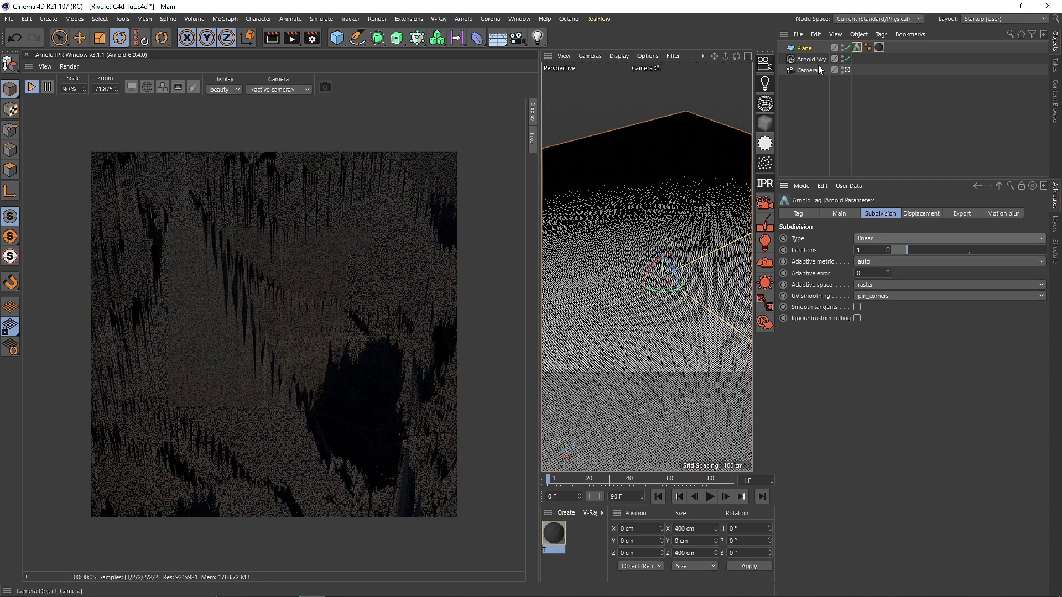
# Set the displacement height in the plane's Arnold Parameters tag to 10 cm
pyautogui.click(918, 214)
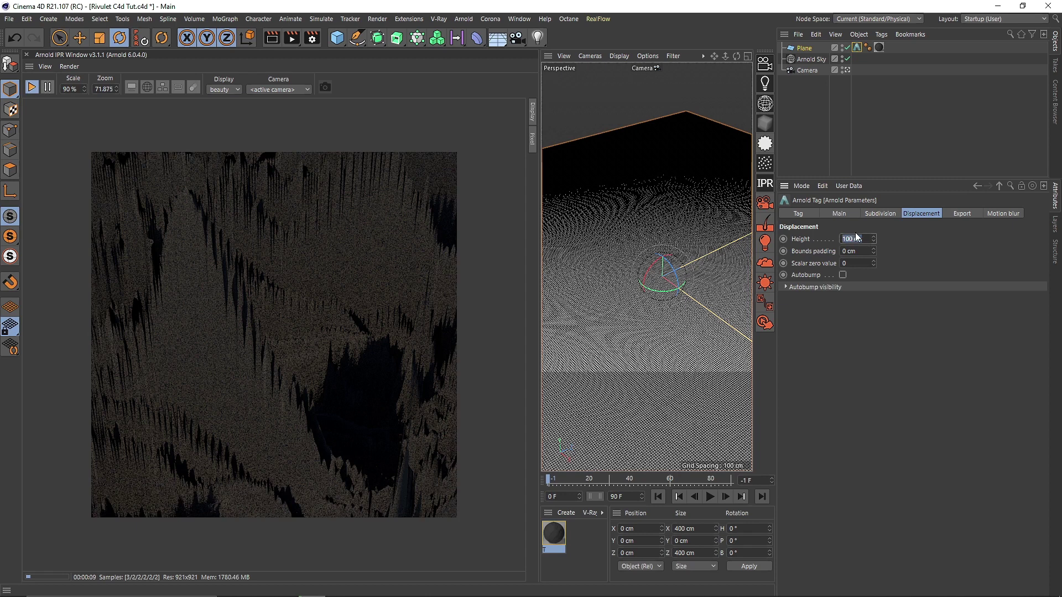
pyautogui.write('10')
pyautogui.press('Return')
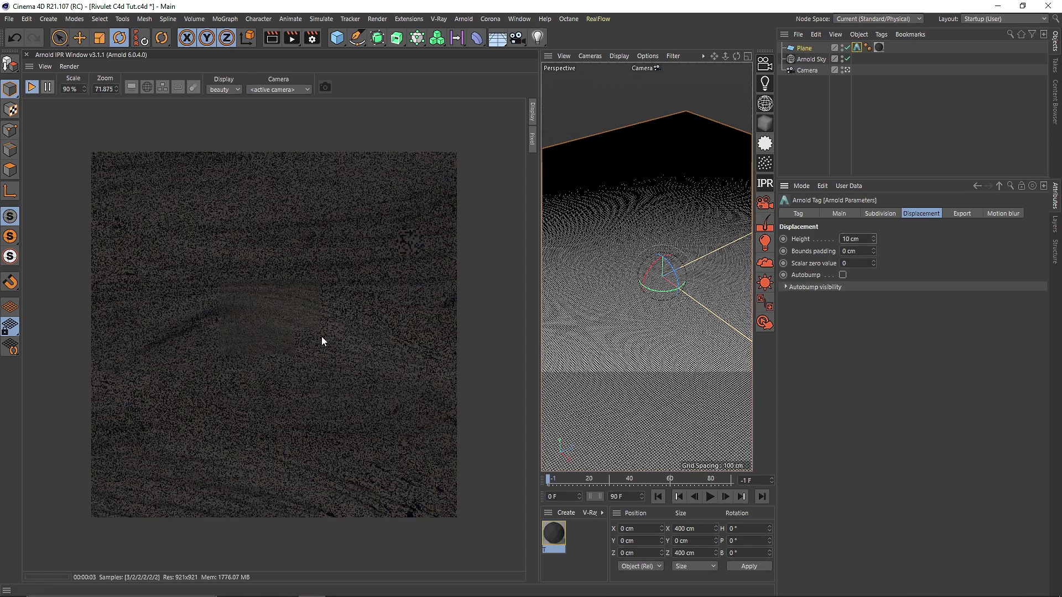
# Lower the sun elevation of the Arnold Sky to 22.66
pyautogui.click(810, 59)
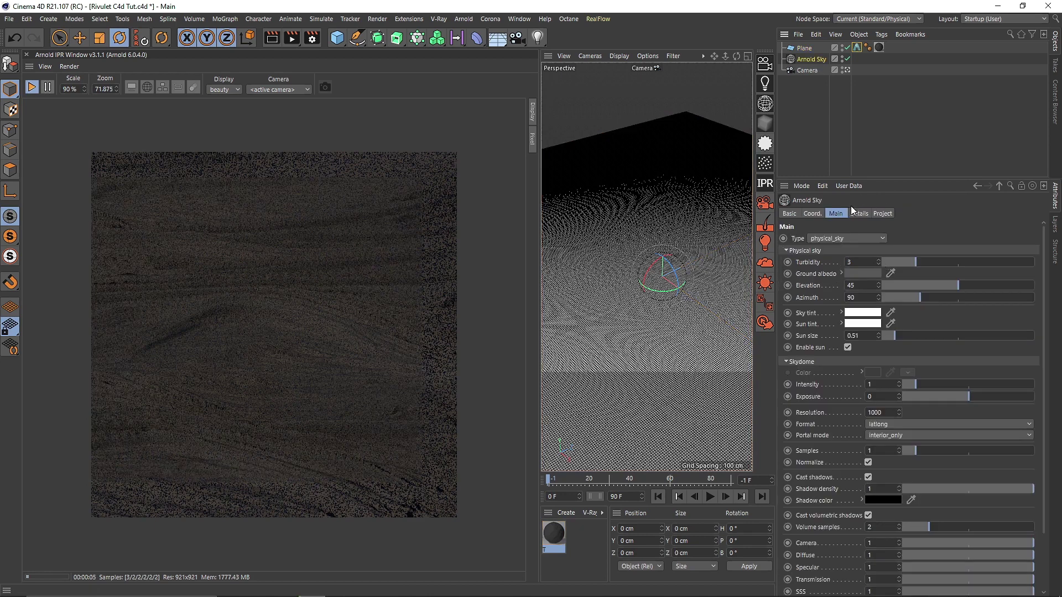
pyautogui.moveTo(930, 285)
pyautogui.mouseDown()
pyautogui.moveTo(901, 285)
pyautogui.moveTo(921, 287)
pyautogui.mouseUp()
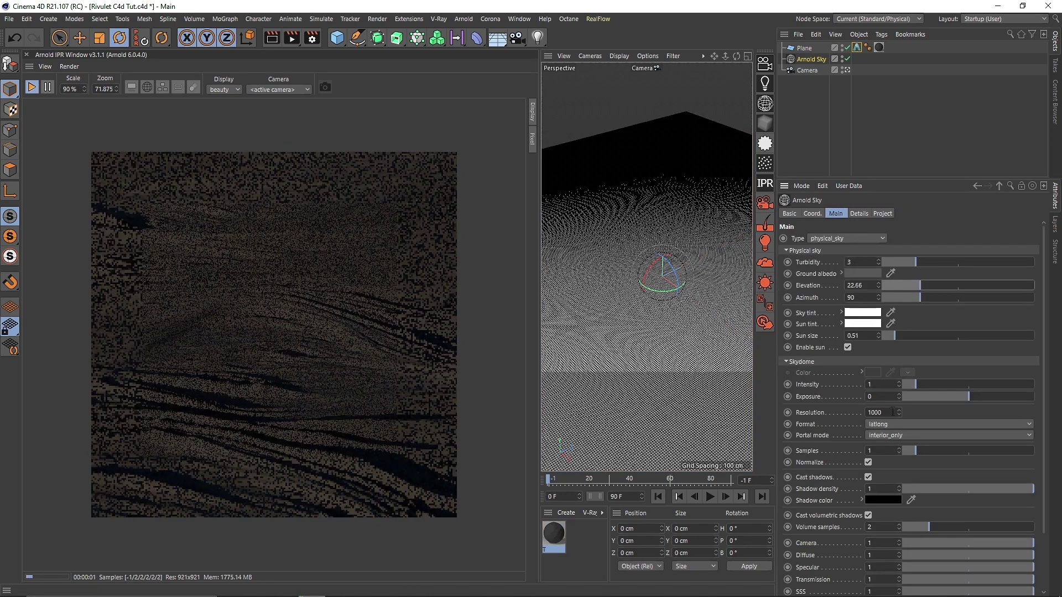
# Set the Arnold Sky's samples to 5, its diffuse and specular contributions to 2, and its exposure to 1
pyautogui.scroll(-3, 920, 503)
pyautogui.moveTo(924, 383); pyautogui.dragTo(967, 386)
pyautogui.doubleClick(870, 488)
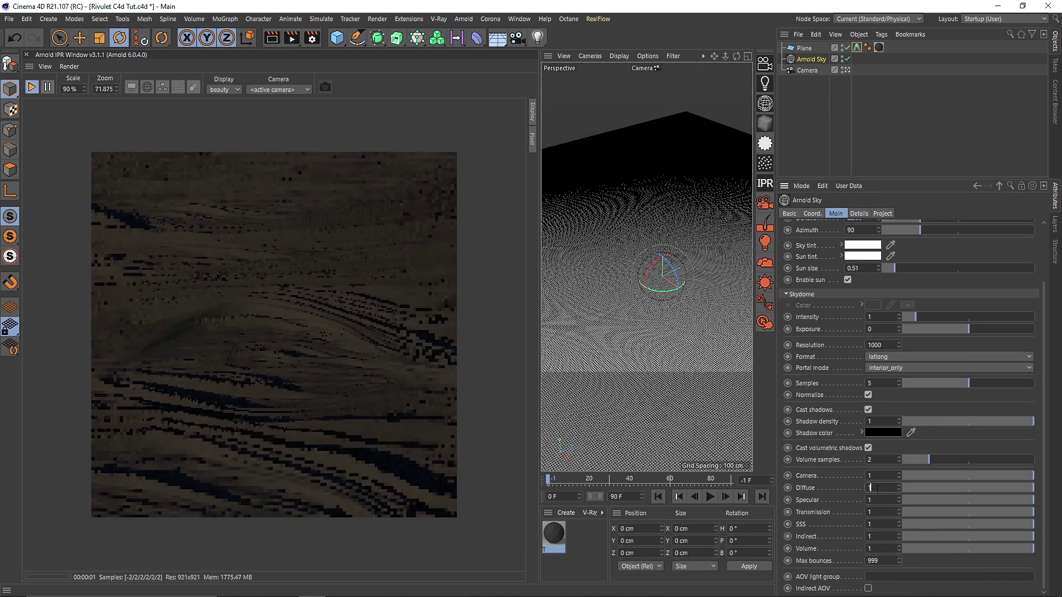
pyautogui.write('2')
pyautogui.doubleClick(870, 500)
pyautogui.write('2')
pyautogui.press('Return')
pyautogui.doubleClick(882, 329)
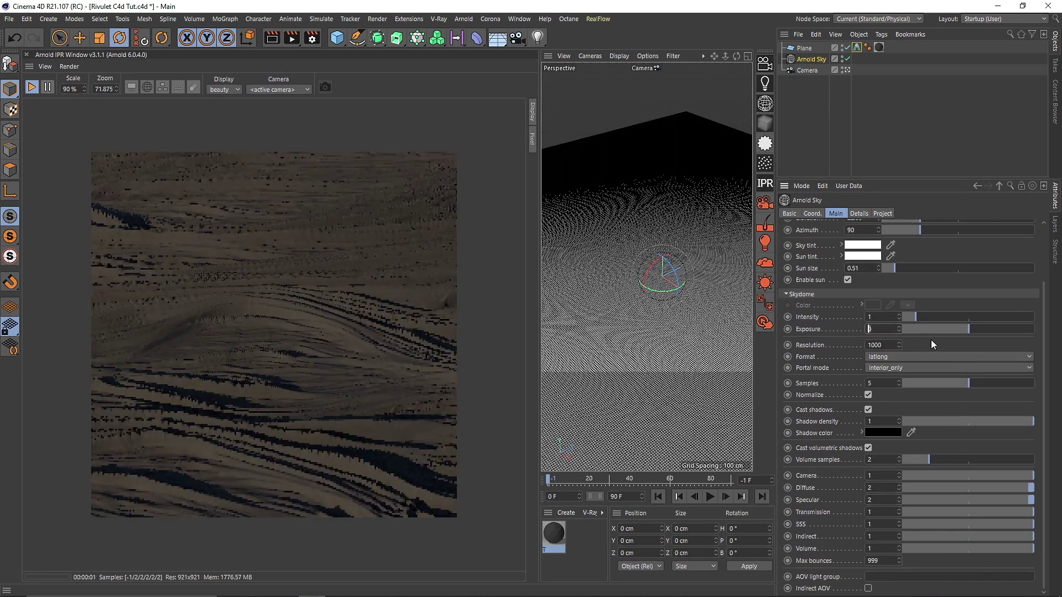
pyautogui.write('1')
pyautogui.press('Return')
# Rotate the Arnold Sky's azimuth to 124.57 and raise its exposure to 2
pyautogui.moveTo(922, 251); pyautogui.dragTo(923, 315)
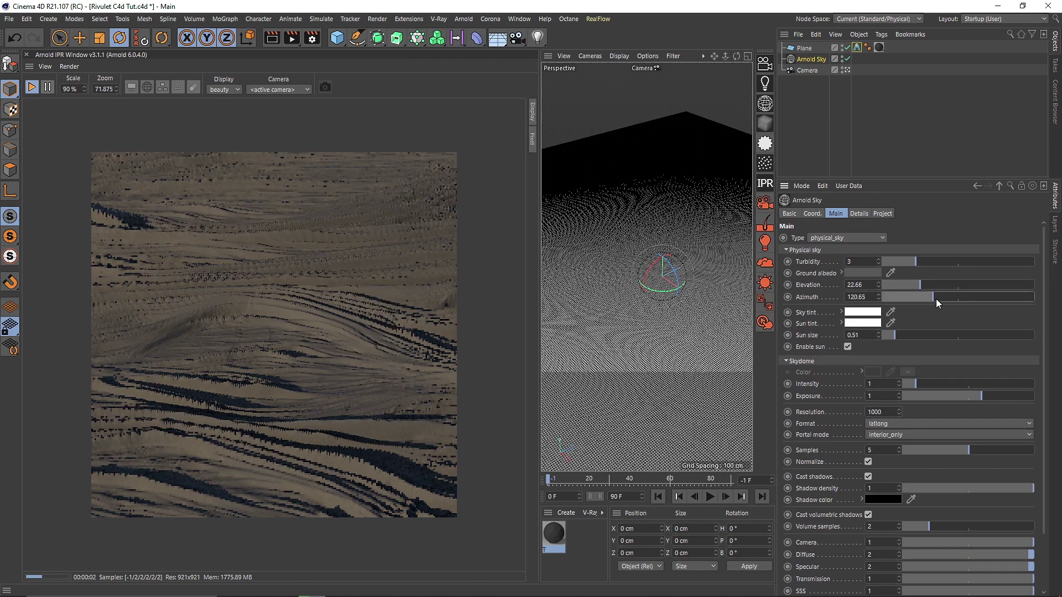
pyautogui.click(935, 297)
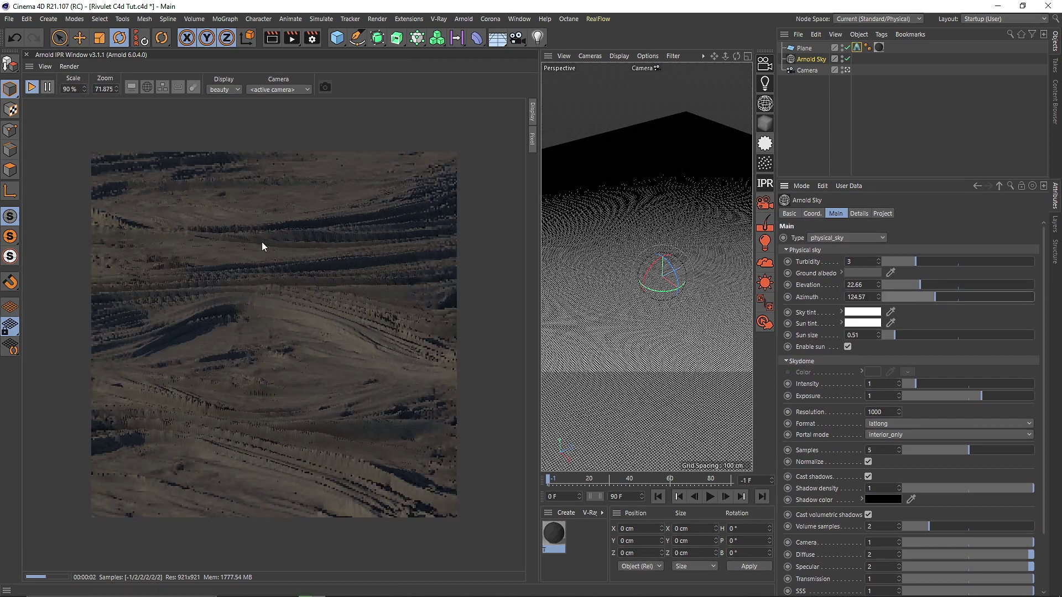
pyautogui.scroll(1, 437, 166)
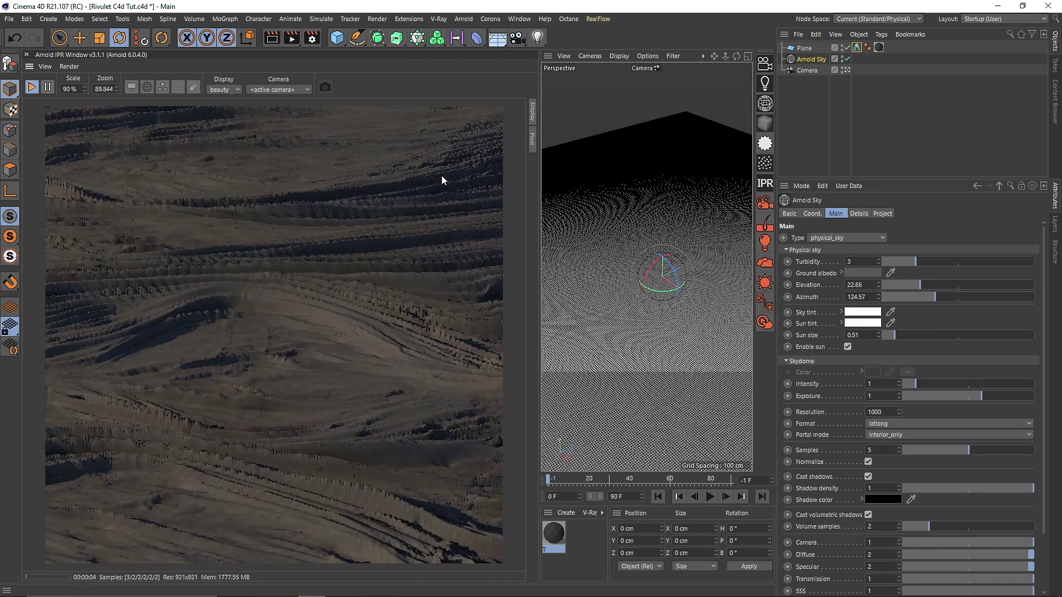
pyautogui.write('3')
pyautogui.press('Return')
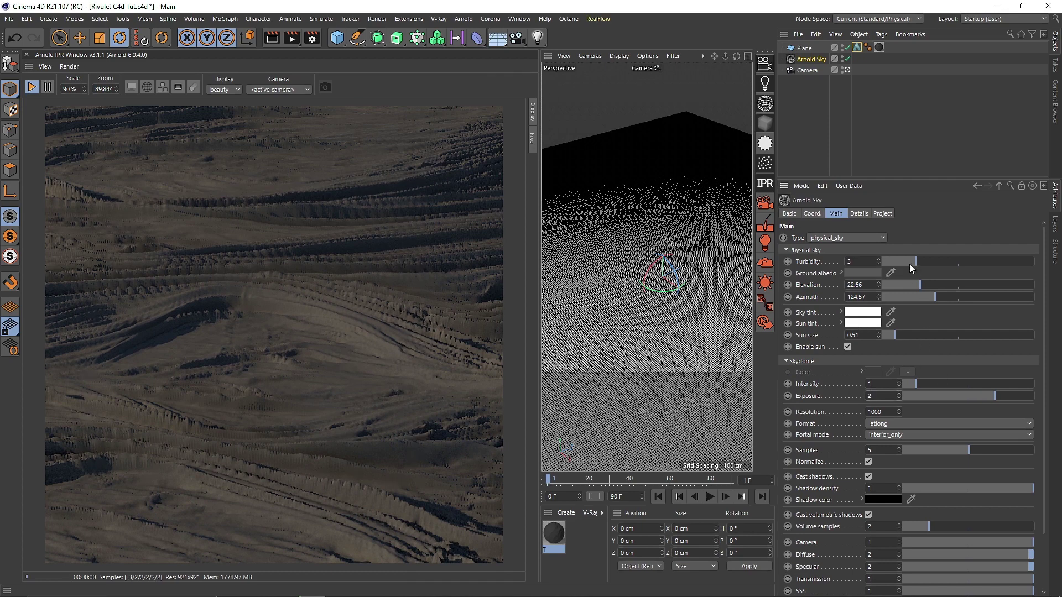
# Set the subdivision in the plane's Arnold Parameters tag to type catclark with 2 iterations
pyautogui.moveTo(908, 180); pyautogui.dragTo(908, 131)
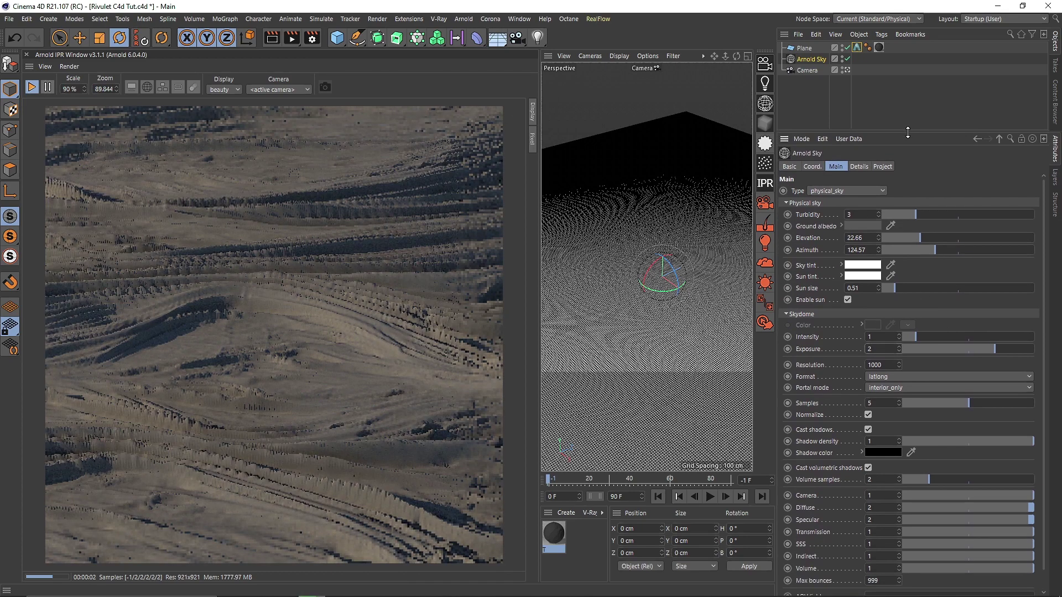
pyautogui.click(857, 47)
pyautogui.click(880, 167)
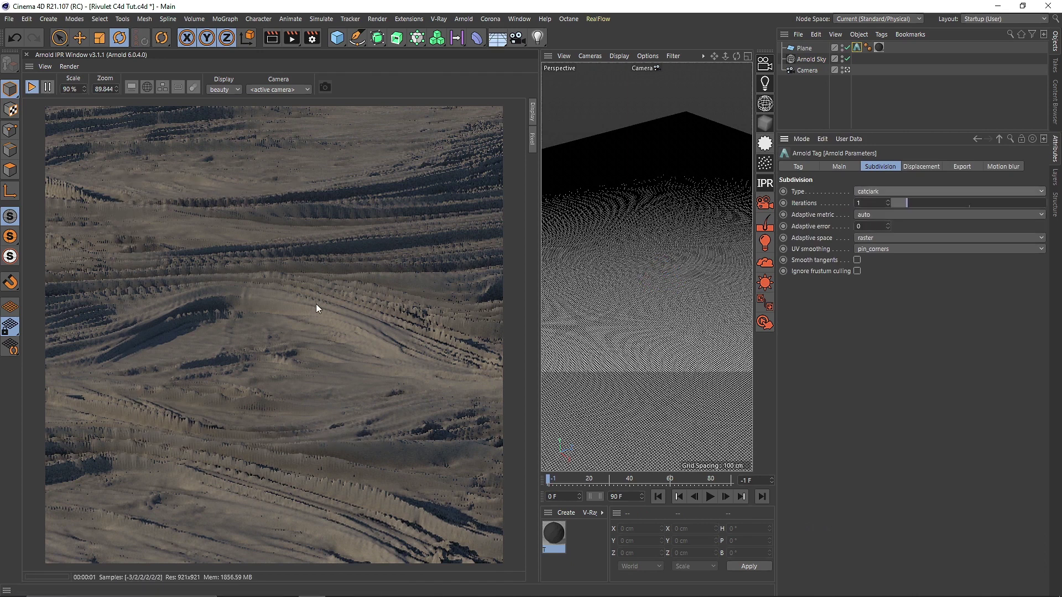
pyautogui.click(888, 201)
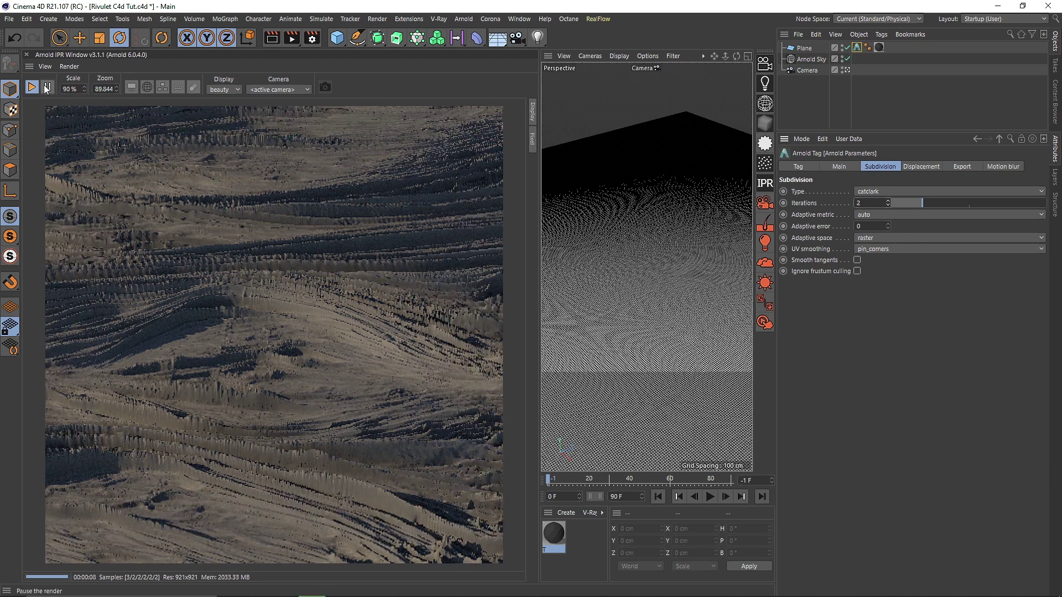
# Add a sphere with a radius of 40 cm and 50 segments
pyautogui.click(339, 39)
pyautogui.click(492, 93)
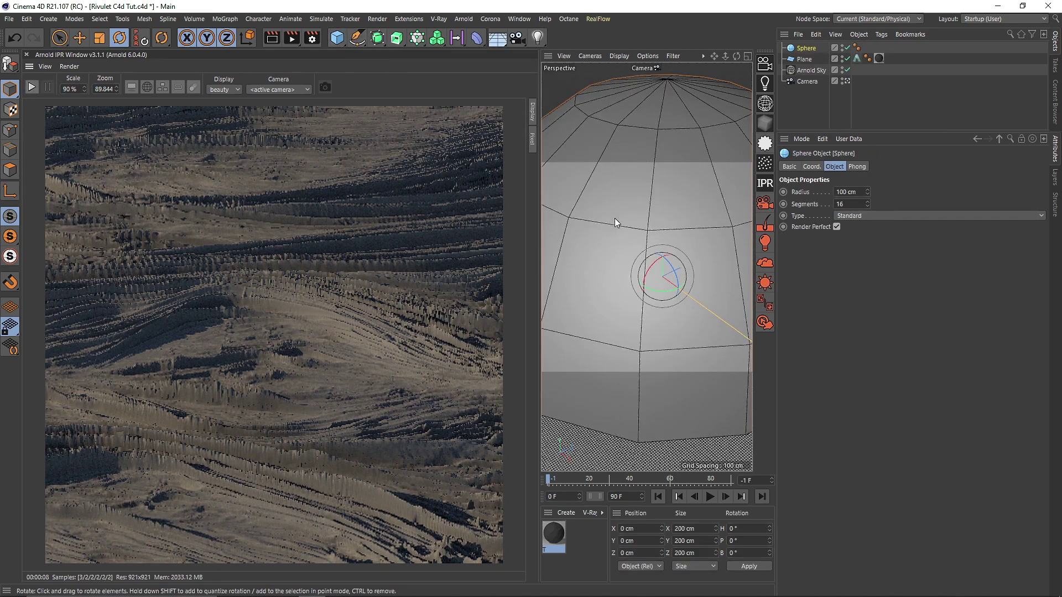
pyautogui.press('BackSpace')
pyautogui.press('BackSpace')
pyautogui.press('BackSpace')
pyautogui.press('BackSpace')
pyautogui.press('BackSpace')
pyautogui.press('BackSpace')
pyautogui.write('40')
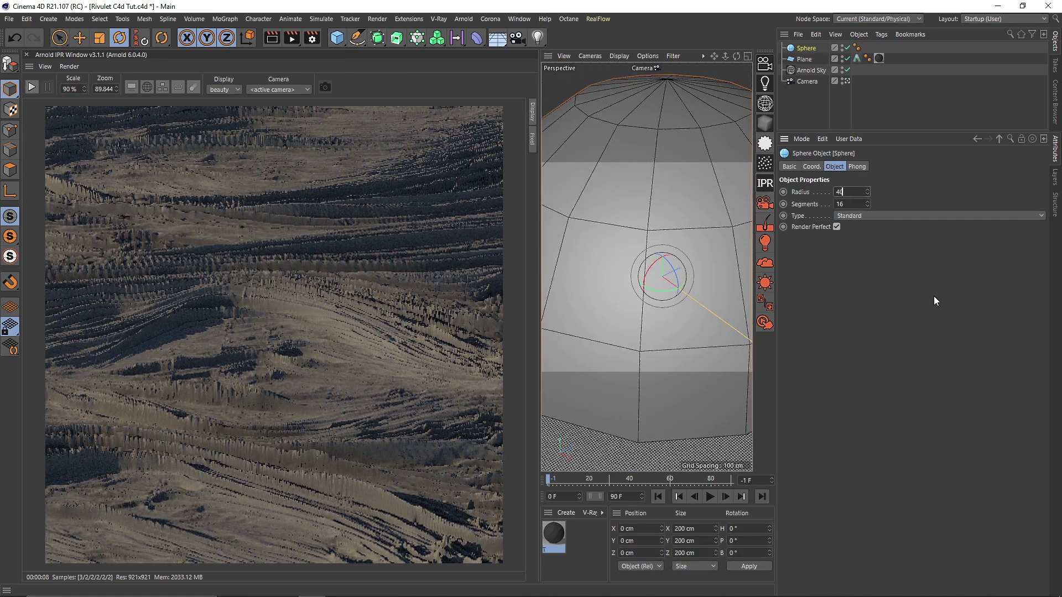
pyautogui.press('Return')
pyautogui.write('50')
pyautogui.press('Return')
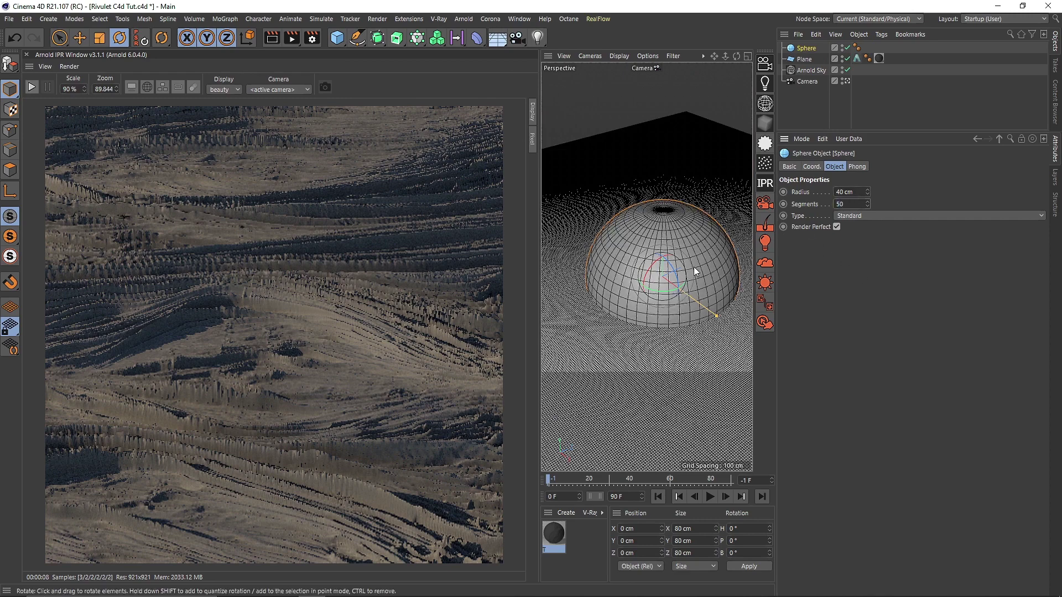
# Move the sphere above the plane to about X 27, Y 39.5, Z -25 cm and scale it to about 56 cm across
pyautogui.press('e')
pyautogui.moveTo(663, 247); pyautogui.dragTo(670, 217)
pyautogui.press('t')
pyautogui.press('e')
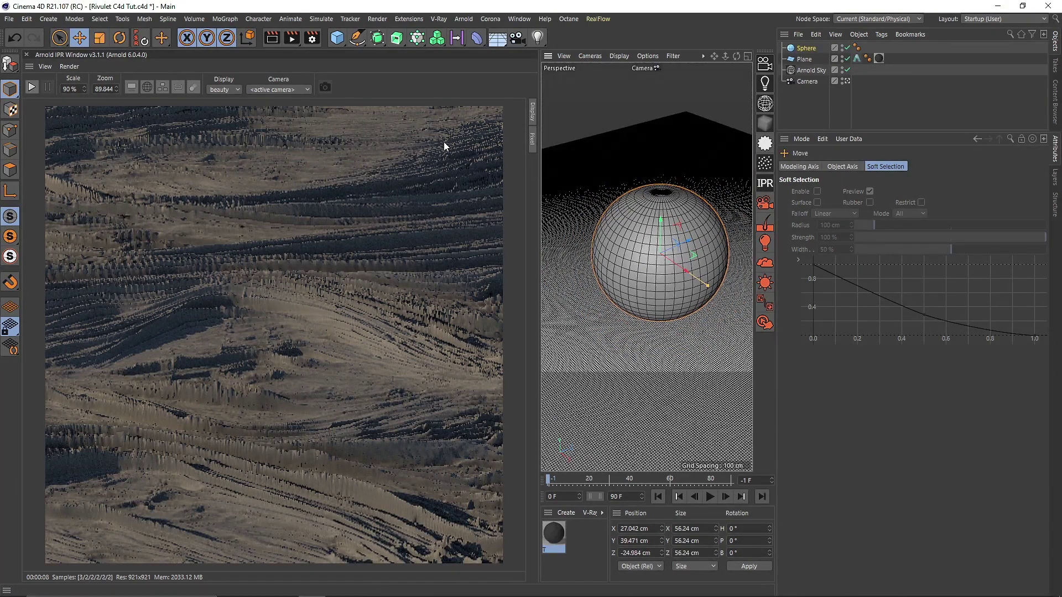
# Place the plane's Arnold Parameters tag after its material tag and scale the sphere down to about 41 cm across
pyautogui.click(855, 59)
pyautogui.moveTo(855, 58); pyautogui.dragTo(895, 58)
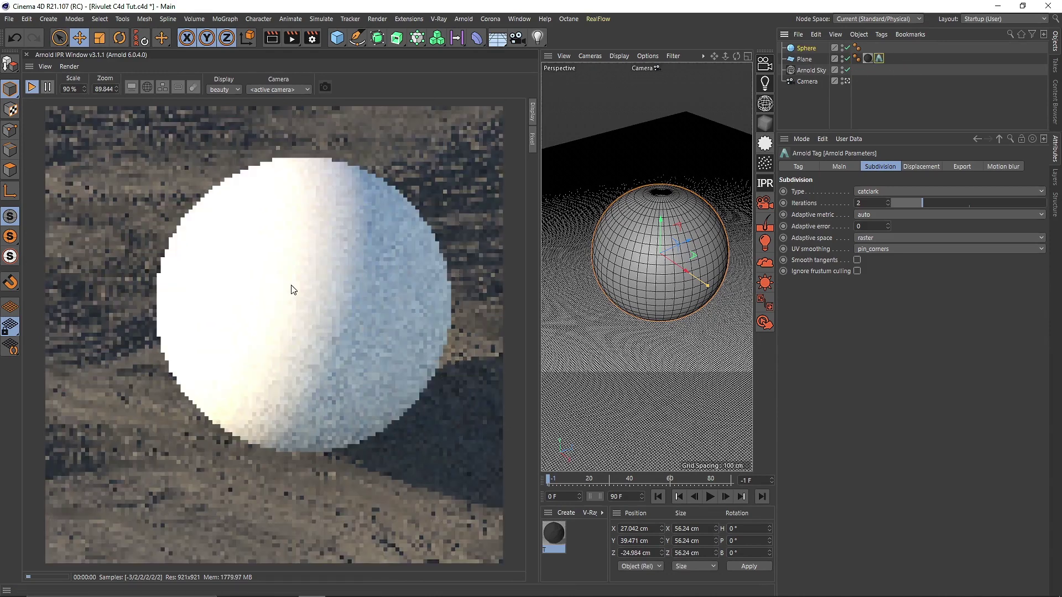
pyautogui.click(922, 167)
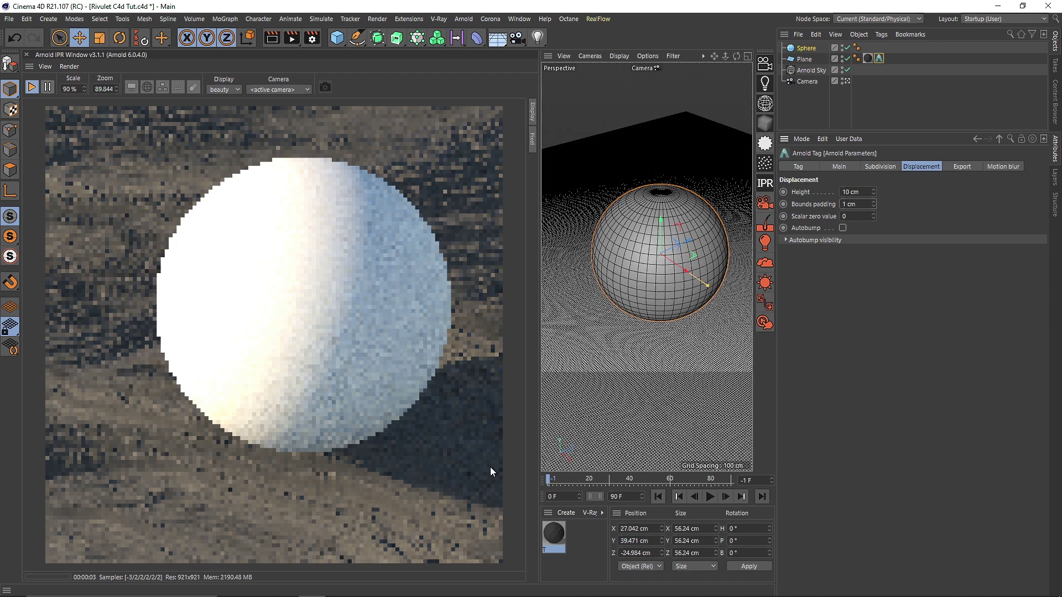
pyautogui.moveTo(695, 291)
pyautogui.mouseDown()
pyautogui.moveTo(708, 266)
pyautogui.moveTo(700, 274)
pyautogui.mouseUp()
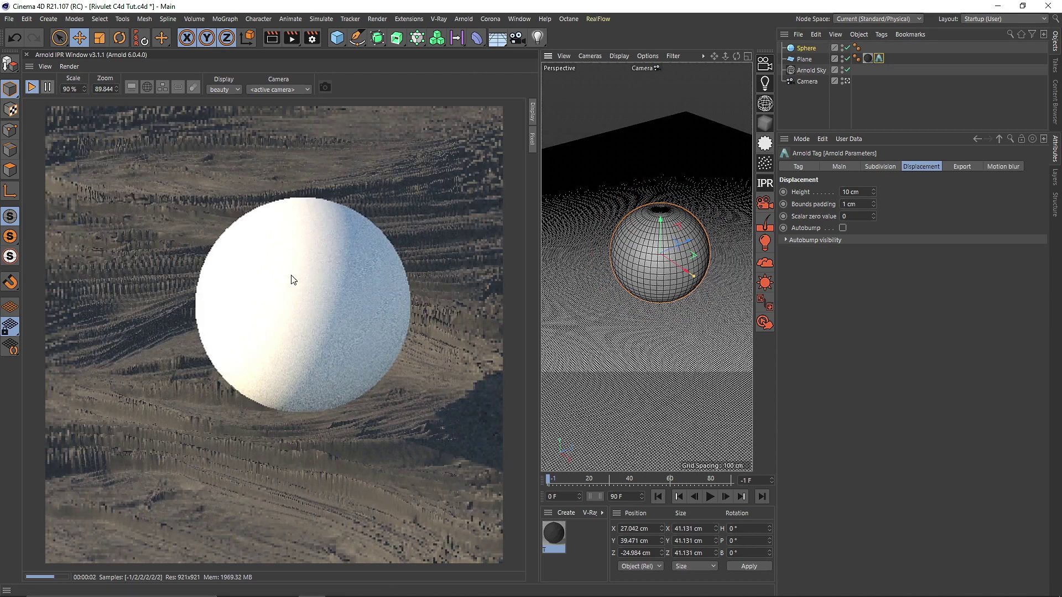
# Load the Frosted Glass preset material from the content library and apply it to the sphere
pyautogui.click(1056, 104)
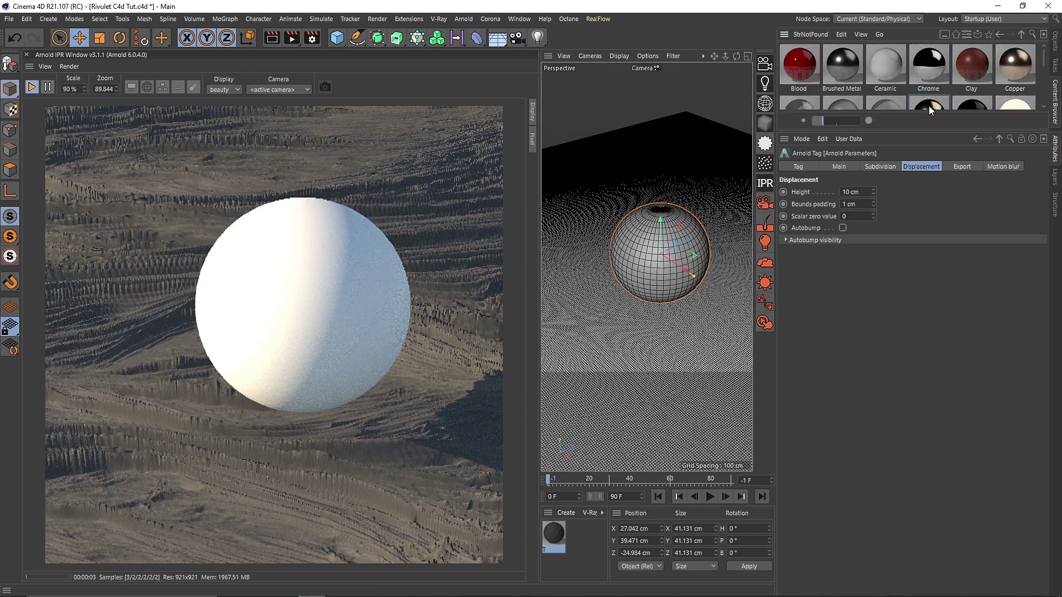
pyautogui.scroll(-1, 918, 97)
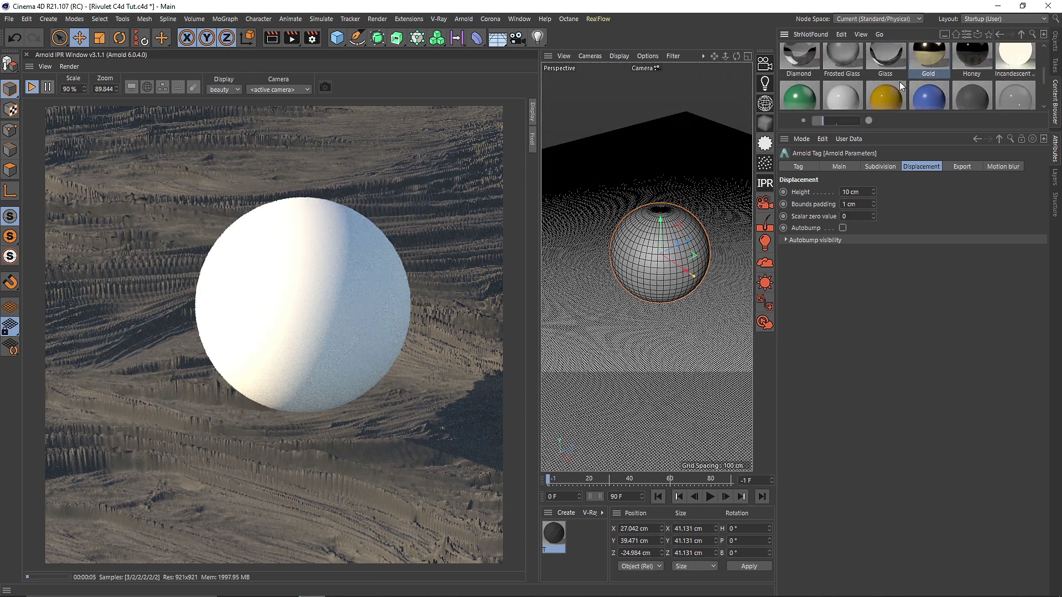
pyautogui.doubleClick(835, 54)
pyautogui.click(1055, 42)
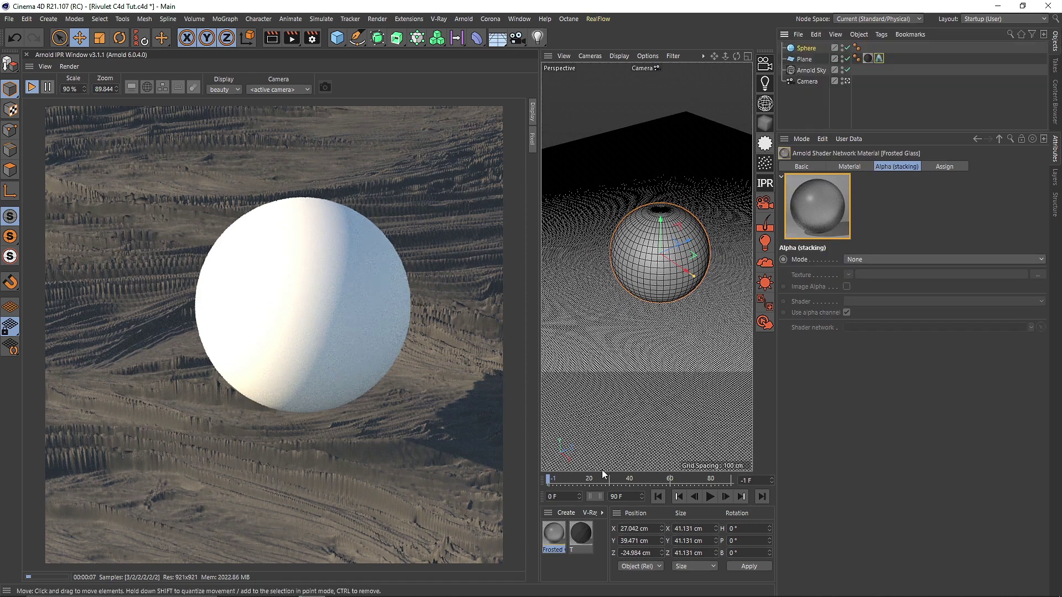
pyautogui.moveTo(558, 536); pyautogui.dragTo(683, 266)
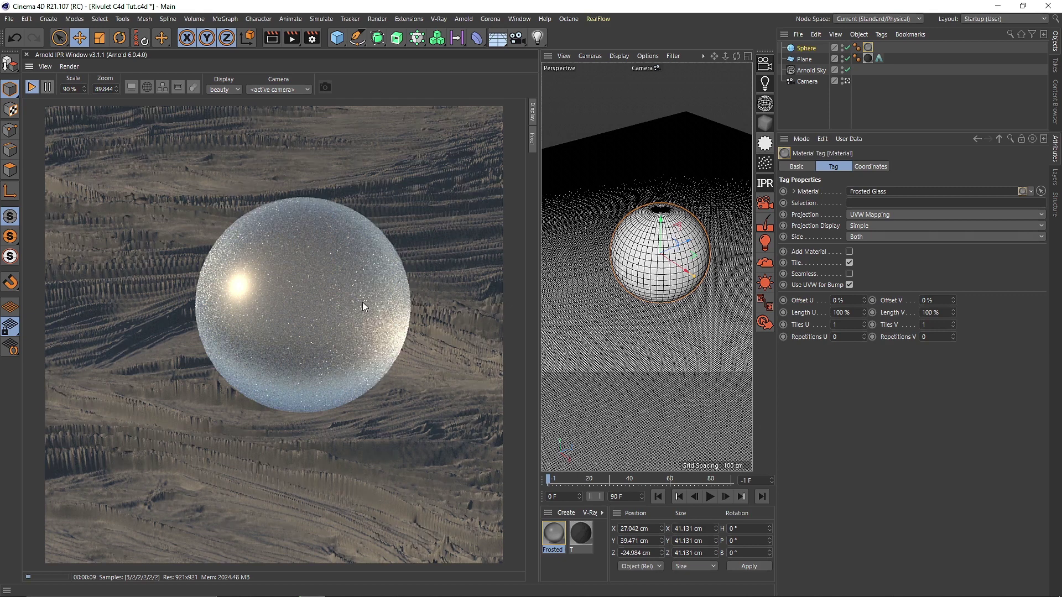
# Add an Arnold Parameters tag to the camera and pick the sphere to set the focus distance to about 175.142 cm
pyautogui.click(808, 58)
pyautogui.rightClick(812, 80)
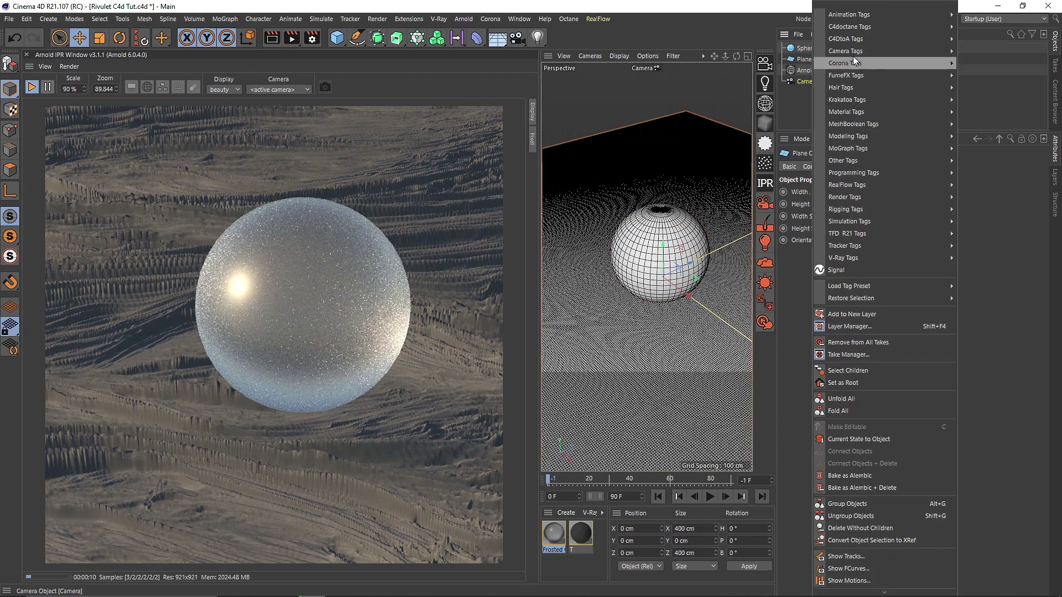
pyautogui.click(811, 82)
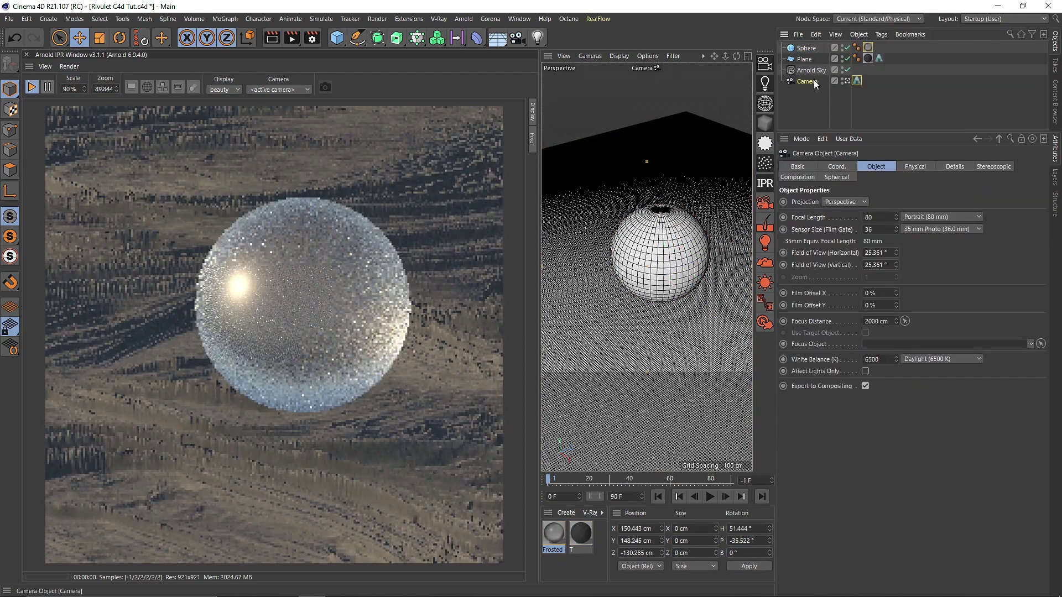
pyautogui.click(905, 321)
pyautogui.click(664, 253)
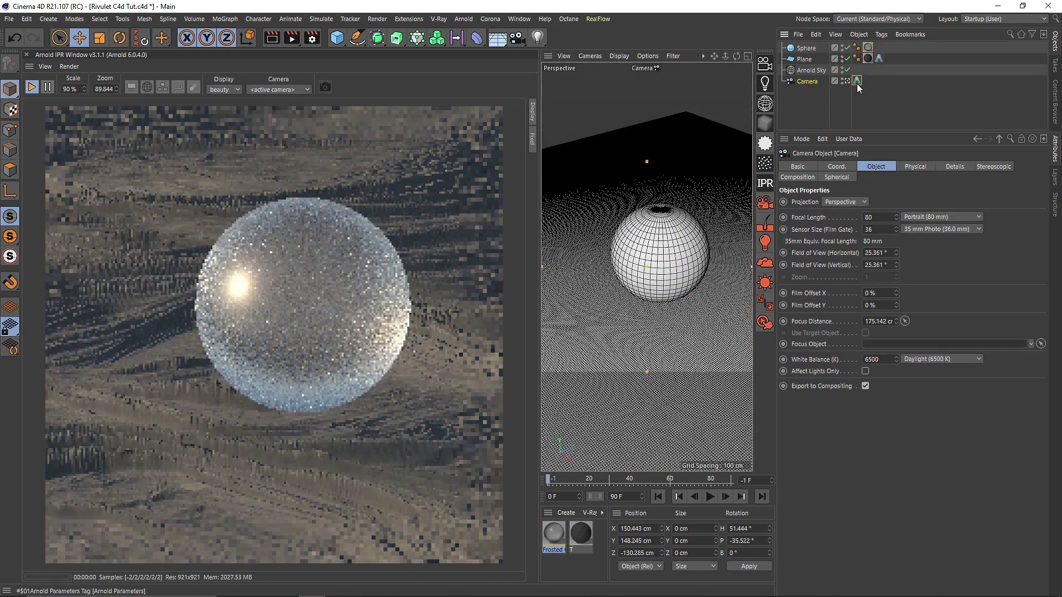
# Enable depth of field in the camera's Arnold Parameters tag and set the f-stop to f/4.5
pyautogui.click(856, 81)
pyautogui.click(860, 246)
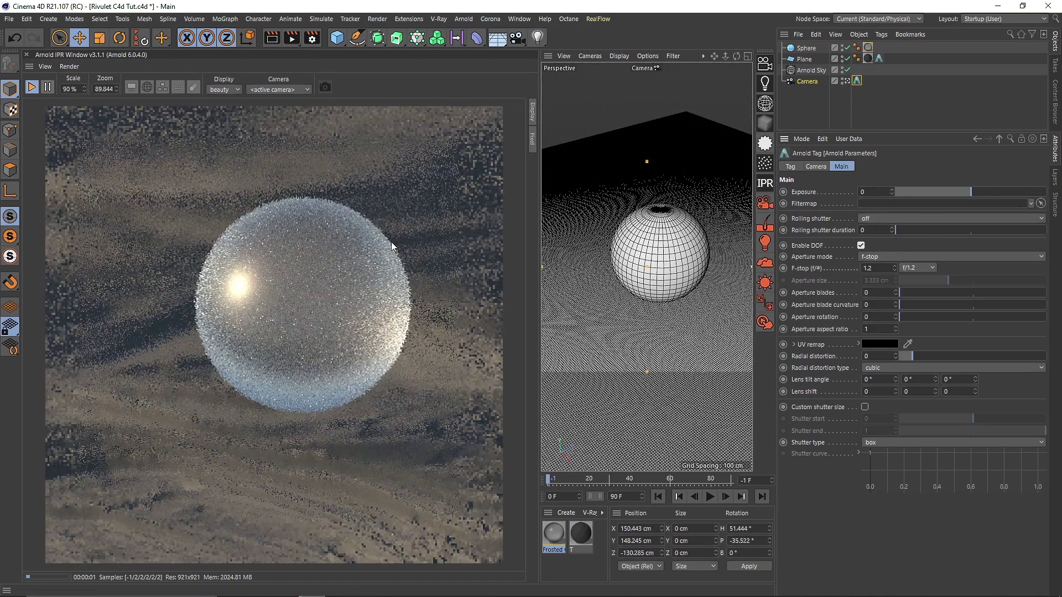
pyautogui.click(917, 268)
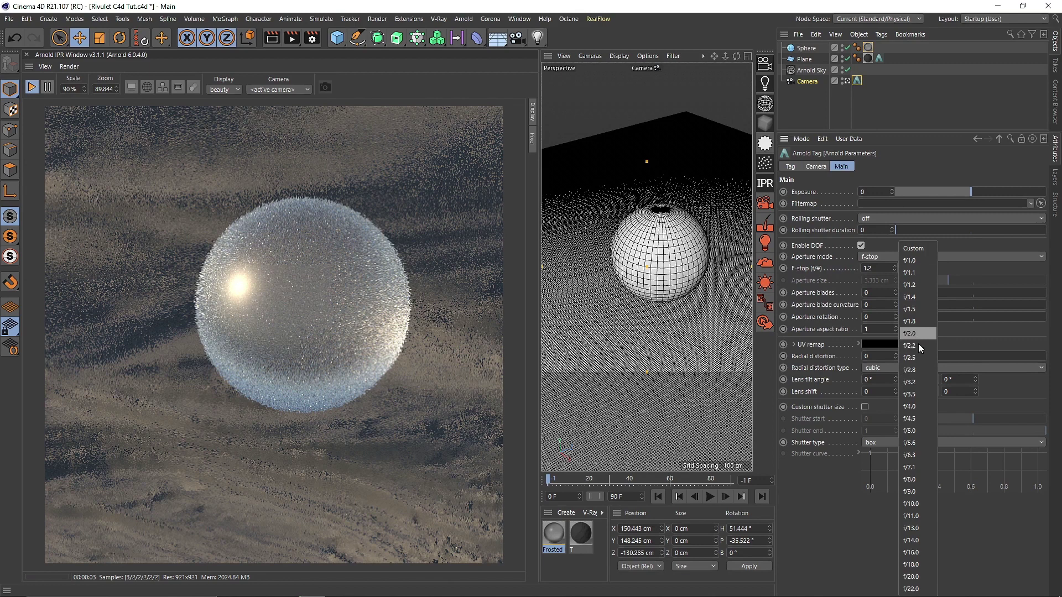
pyautogui.click(915, 419)
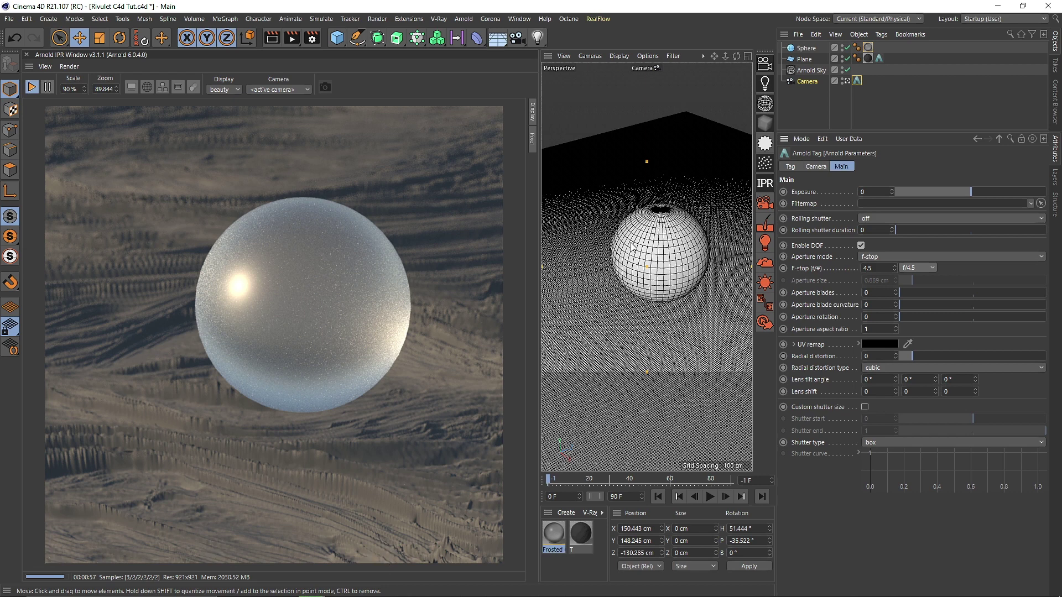
# Widen the viewport area, create a new standard material and open it in the Material Editor
pyautogui.moveTo(535, 410); pyautogui.dragTo(389, 422)
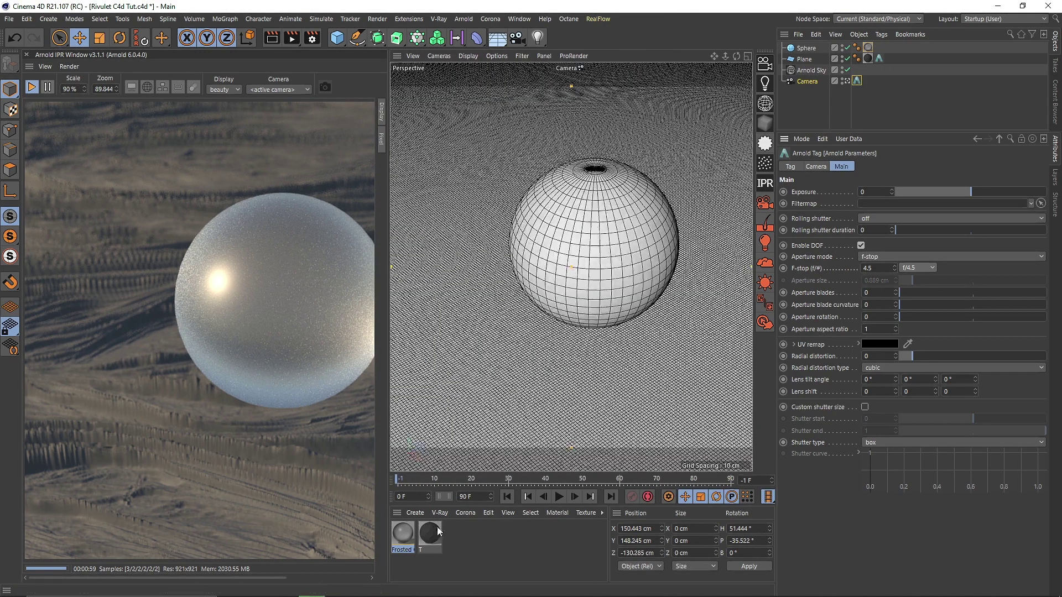
pyautogui.click(415, 512)
pyautogui.click(450, 533)
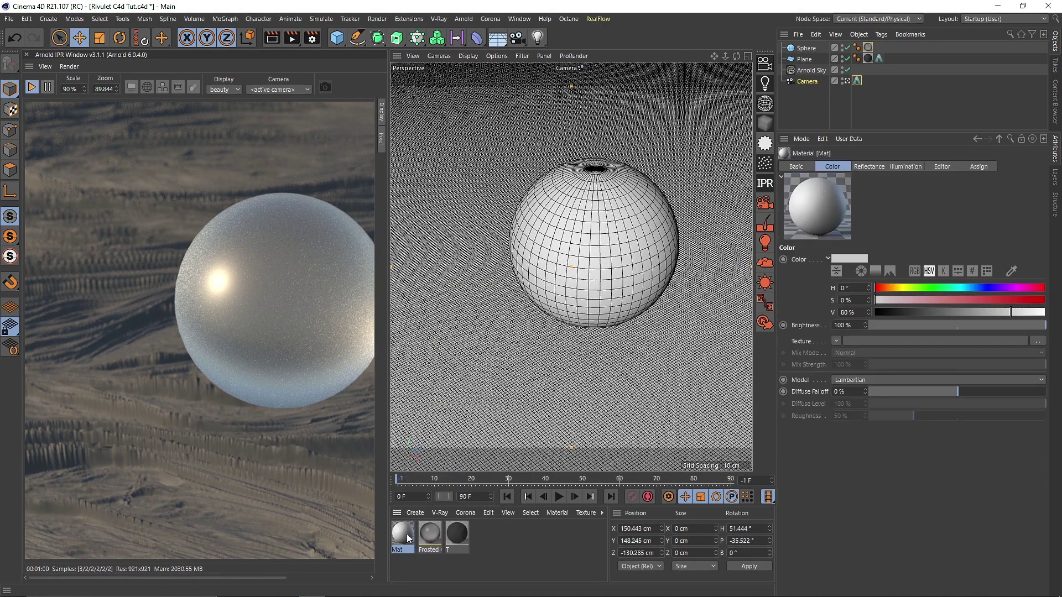
pyautogui.doubleClick(402, 533)
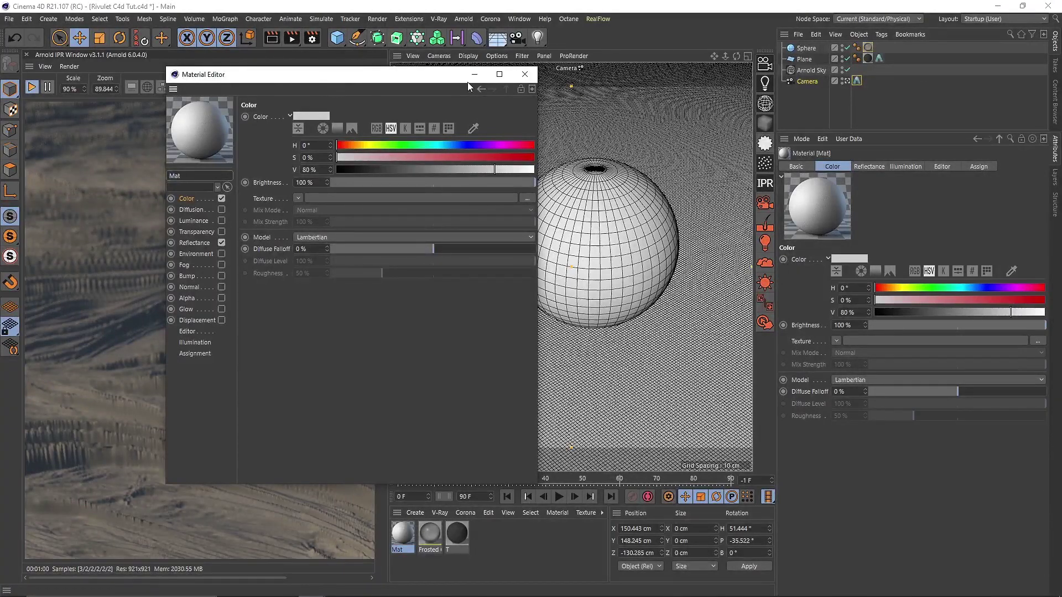
pyautogui.moveTo(466, 77); pyautogui.dragTo(616, 87)
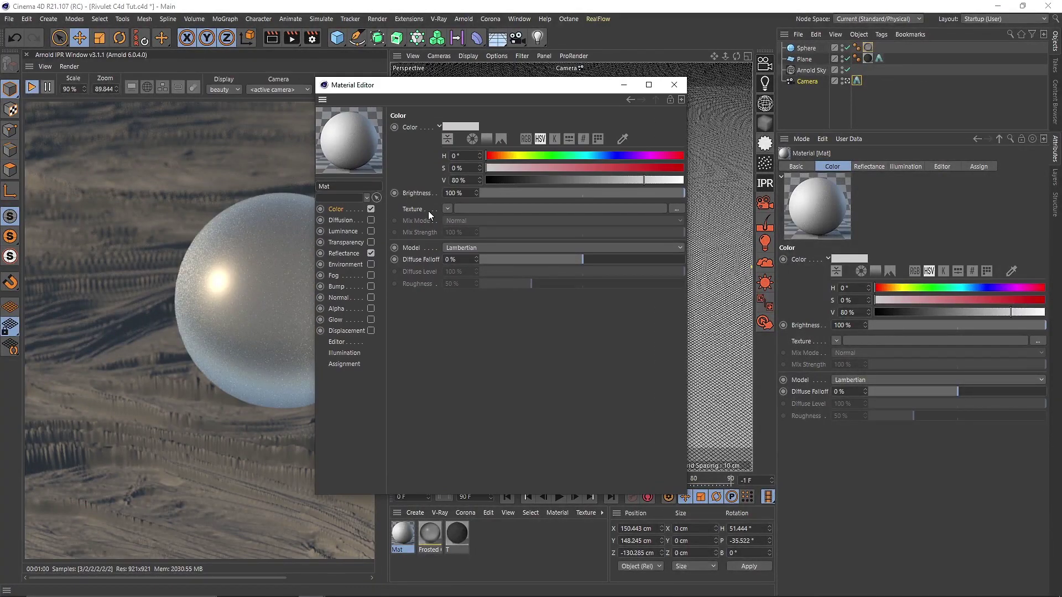
# Load Rivulet (139) from the Rivulet Collection Vol 1 folder as the material's color texture without copying it to the project
pyautogui.hotkey('alt', 'Tab')
pyautogui.hotkey('alt', 'Tab')
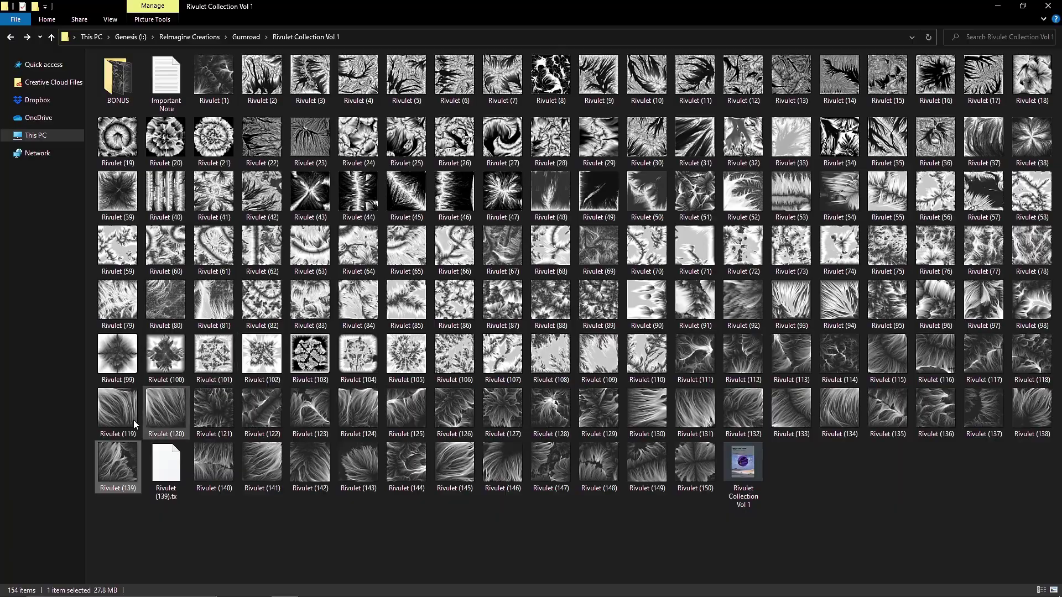
pyautogui.moveTo(134, 420); pyautogui.dragTo(480, 207)
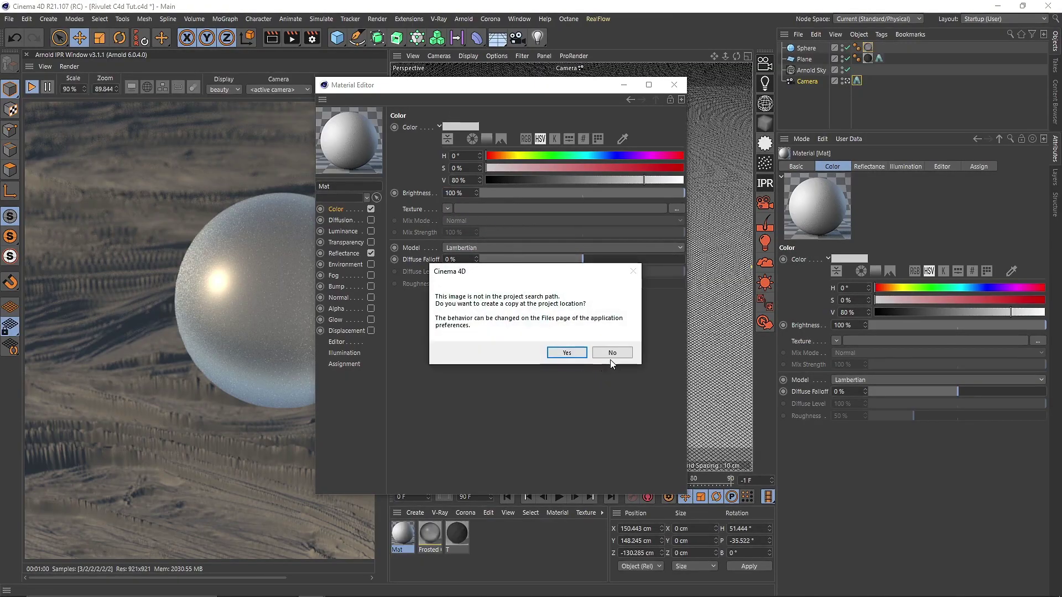
pyautogui.click(611, 352)
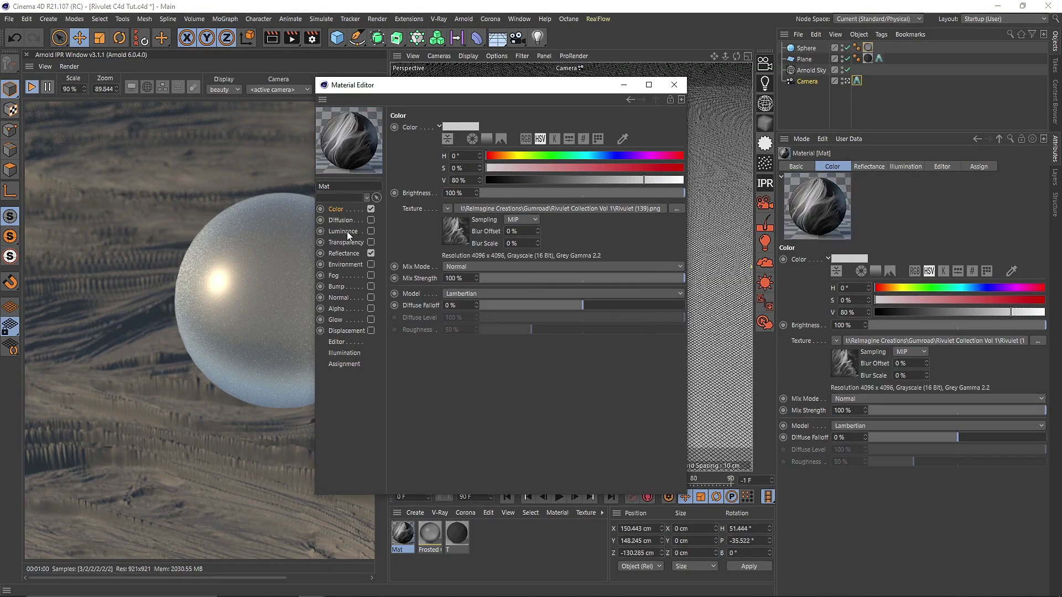
# Replace the material's default specular reflectance layer with a new GGX layer
pyautogui.click(344, 253)
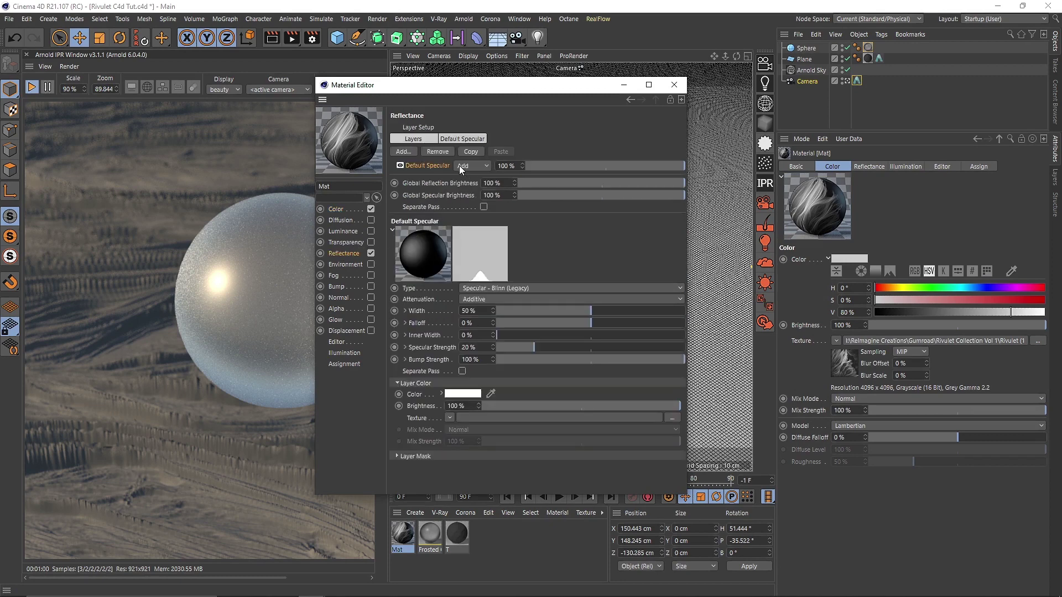
pyautogui.click(436, 153)
pyautogui.click(407, 152)
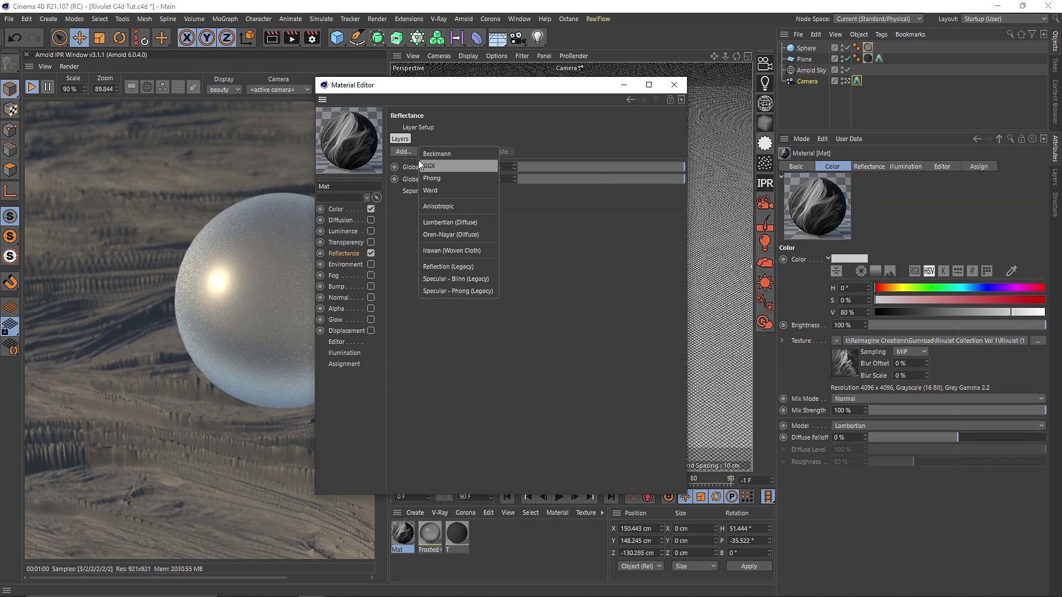
pyautogui.click(434, 166)
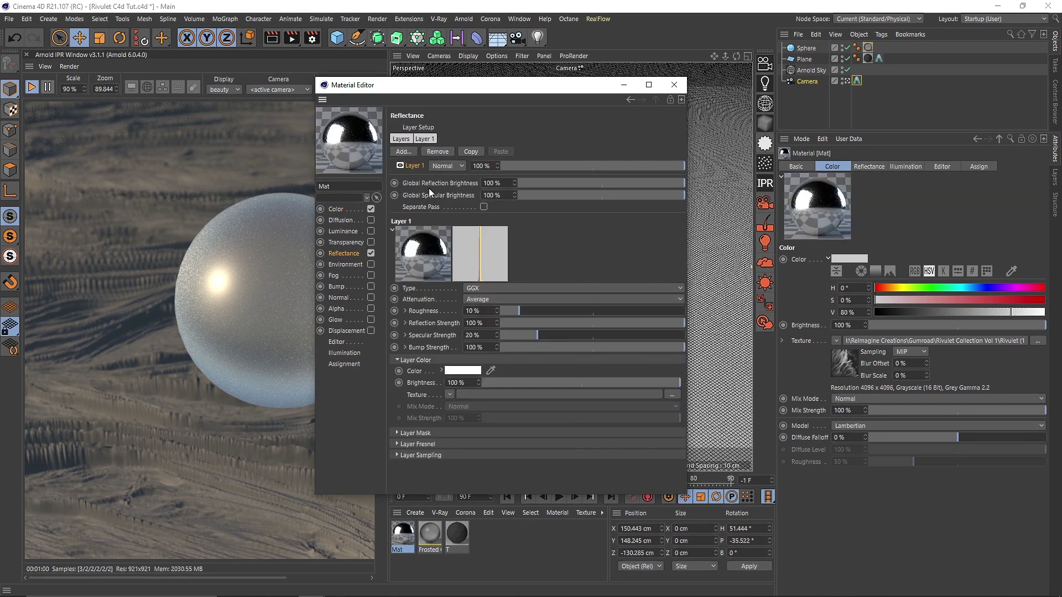
# Set the GGX layer to Additive attenuation, 18% reflection strength and 0% specular strength, with global reflection brightness at 46%
pyautogui.click(499, 299)
pyautogui.click(487, 333)
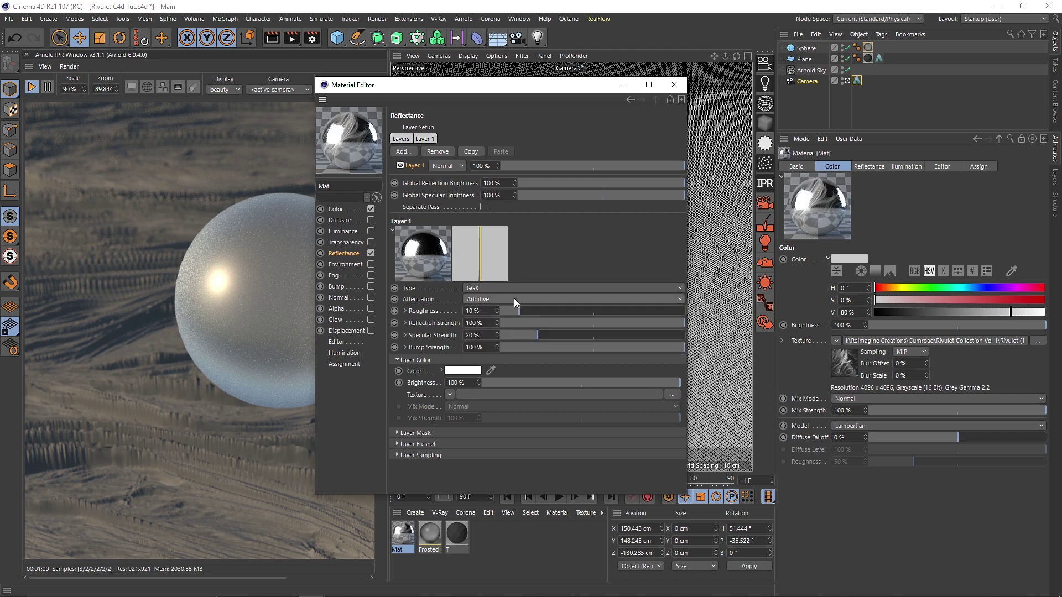
pyautogui.moveTo(564, 188); pyautogui.dragTo(592, 186)
pyautogui.moveTo(559, 323); pyautogui.dragTo(494, 330)
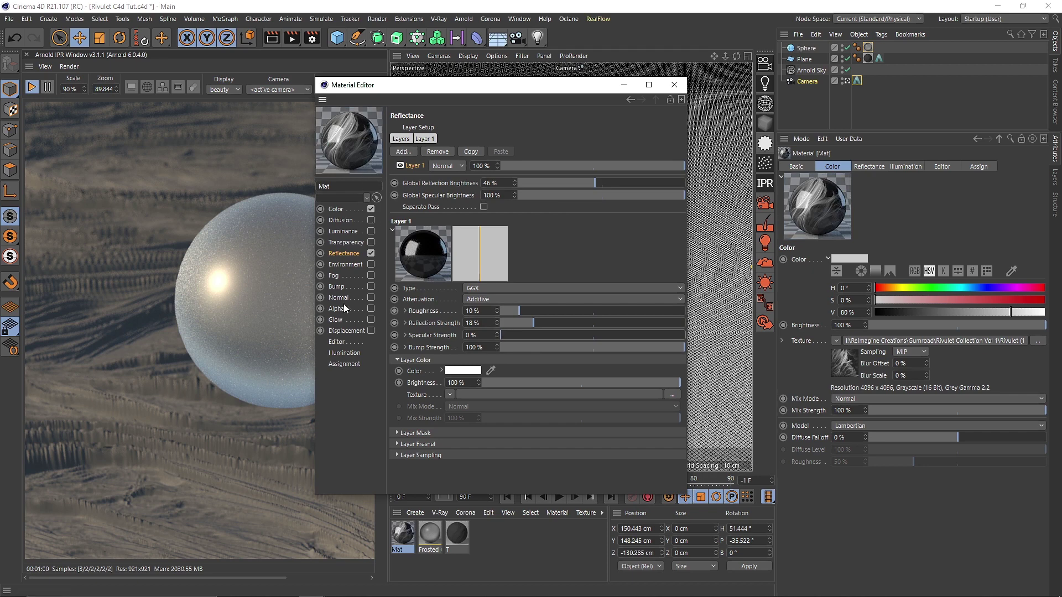
# Enable the material's Bump channel and copy the Rivulet (139) texture from Color into it
pyautogui.click(370, 286)
pyautogui.click(369, 208)
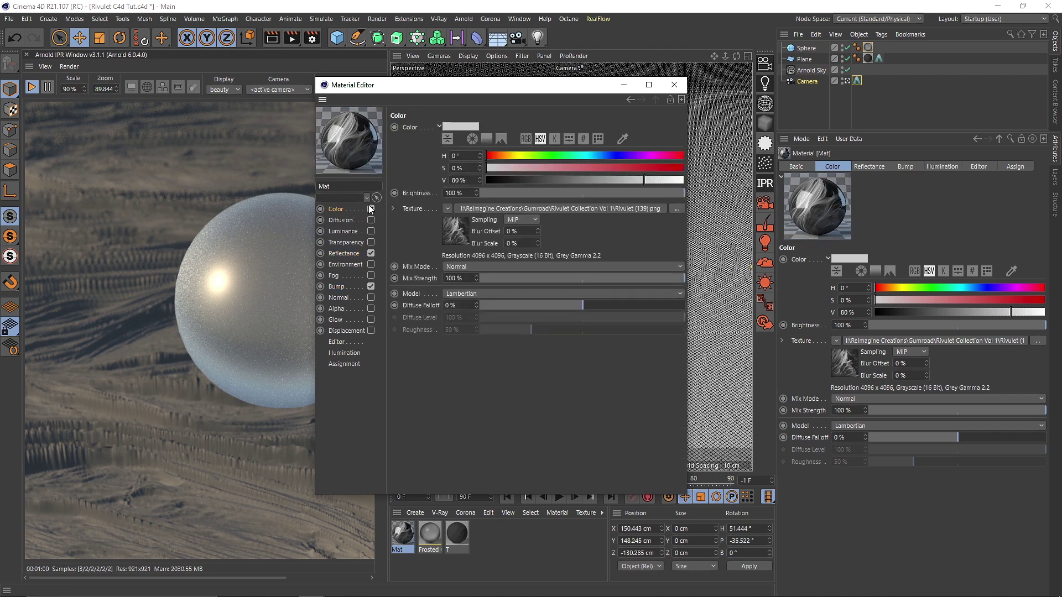
pyautogui.click(445, 208)
pyautogui.click(498, 308)
pyautogui.click(354, 288)
pyautogui.click(439, 154)
pyautogui.click(455, 213)
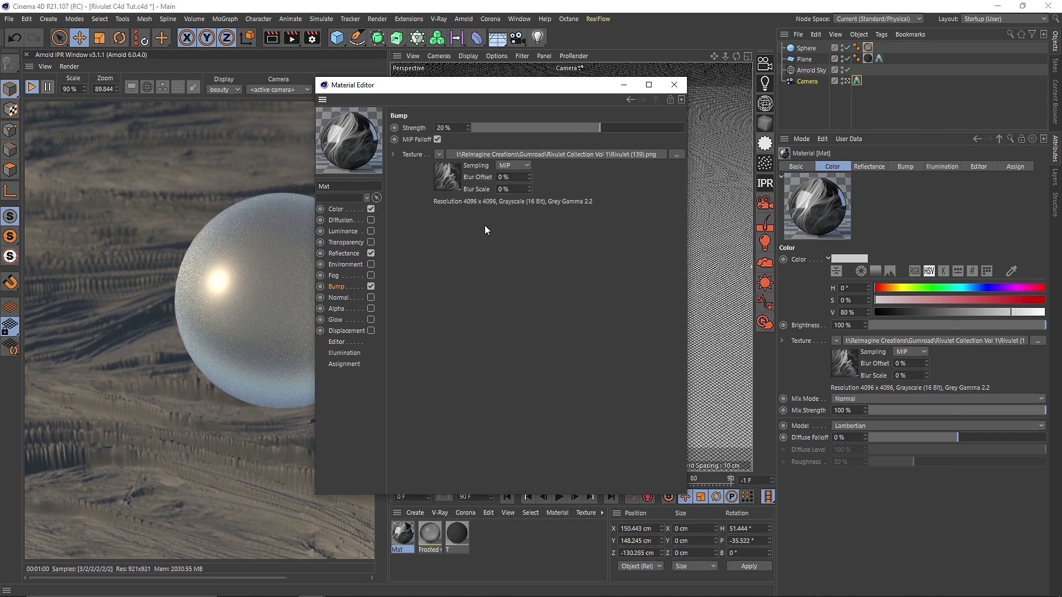
# Enable the Displacement channel, paste the Rivulet (139) texture into it and close the Material Editor
pyautogui.click(371, 330)
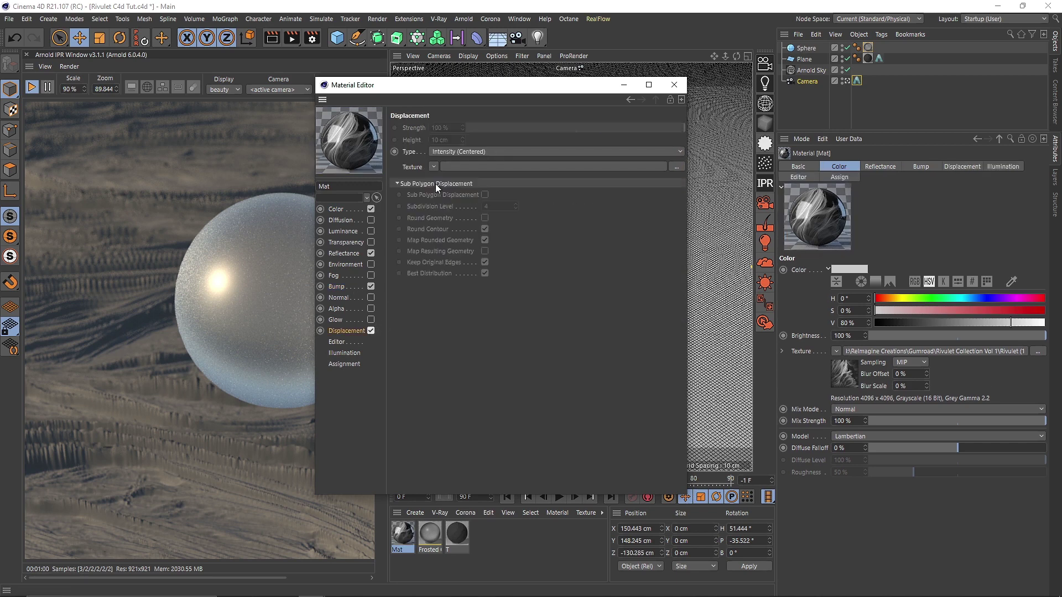
pyautogui.click(433, 166)
pyautogui.click(455, 226)
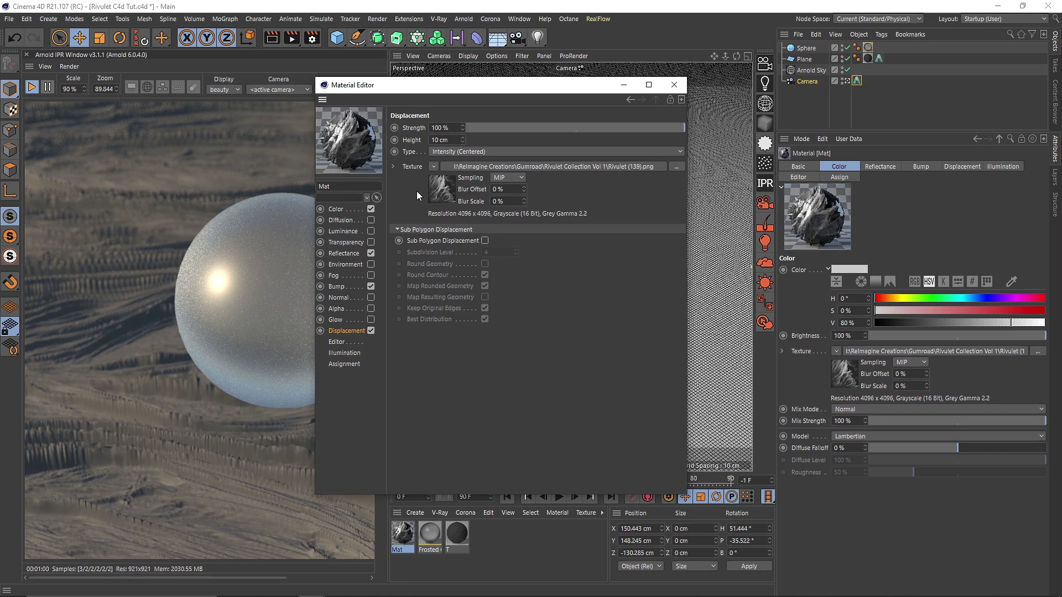
pyautogui.click(673, 85)
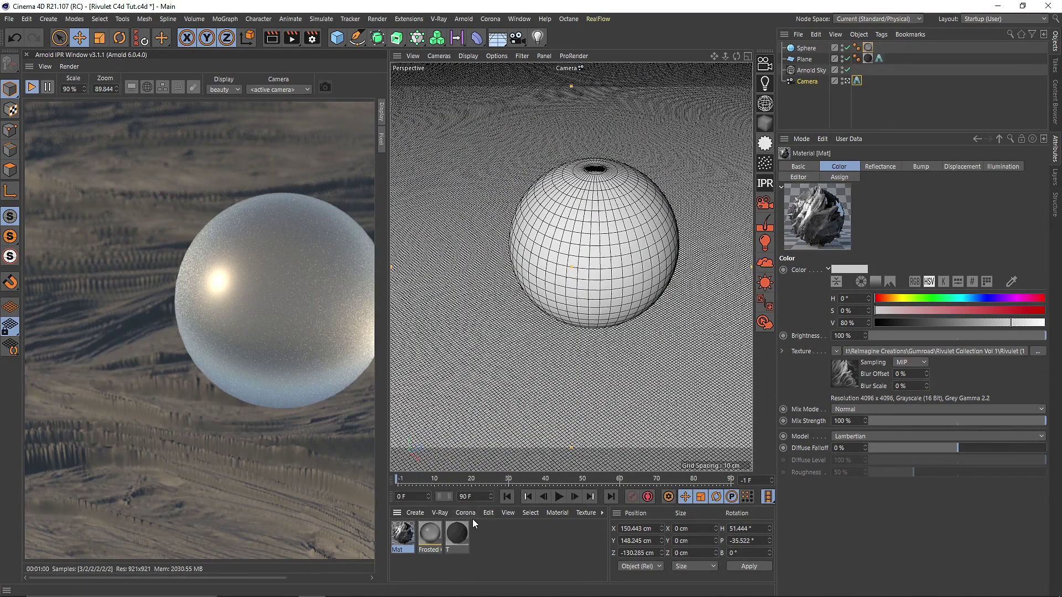
# Create a new Corona material, open it in the Material Editor and enable its Bump channel
pyautogui.click(466, 513)
pyautogui.click(496, 395)
pyautogui.doubleClick(403, 532)
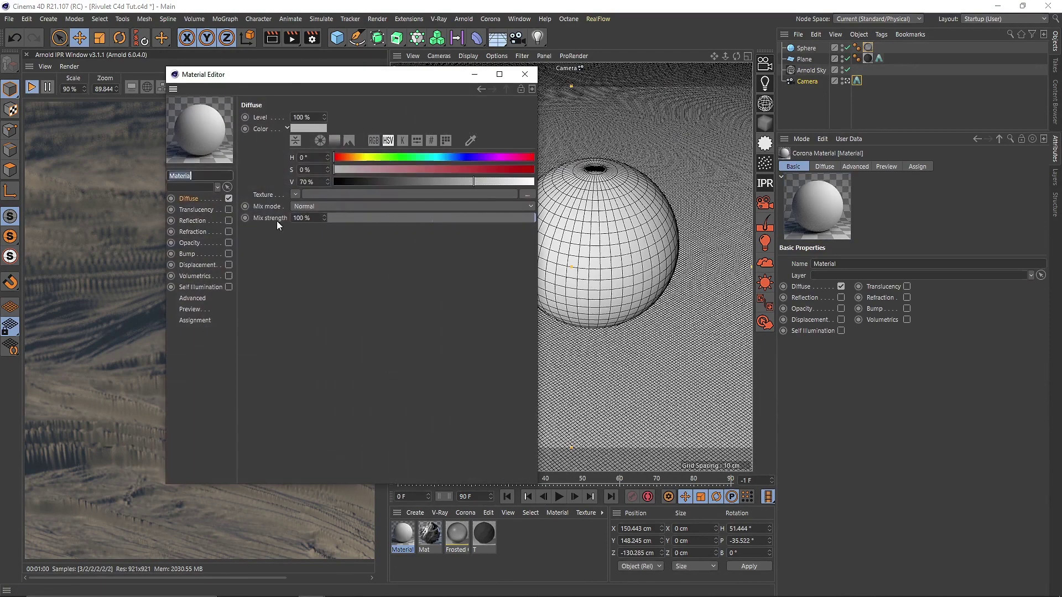
pyautogui.moveTo(293, 74); pyautogui.dragTo(359, 52)
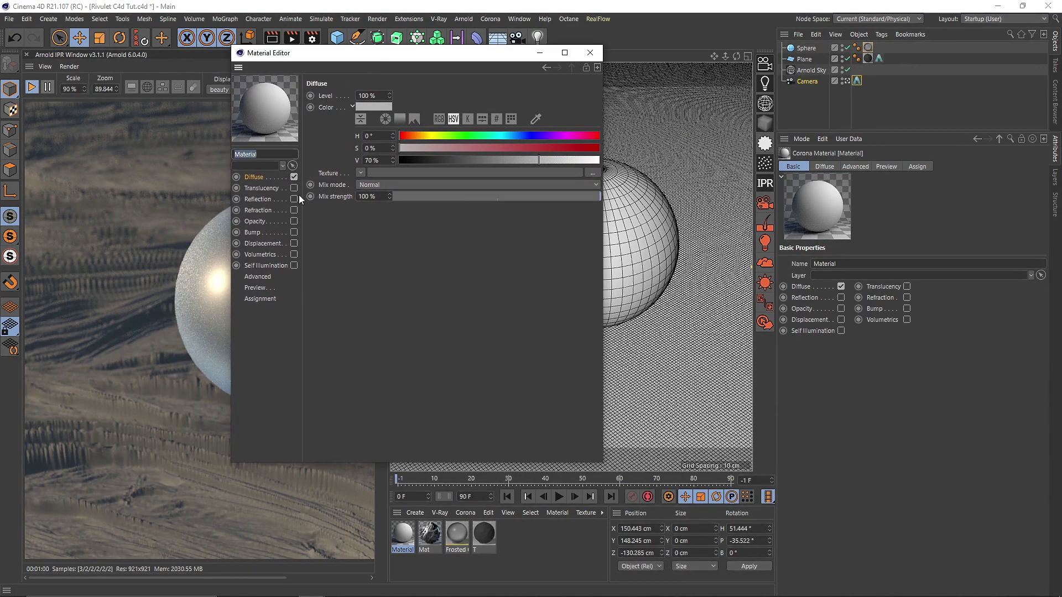
pyautogui.click(294, 232)
pyautogui.click(264, 235)
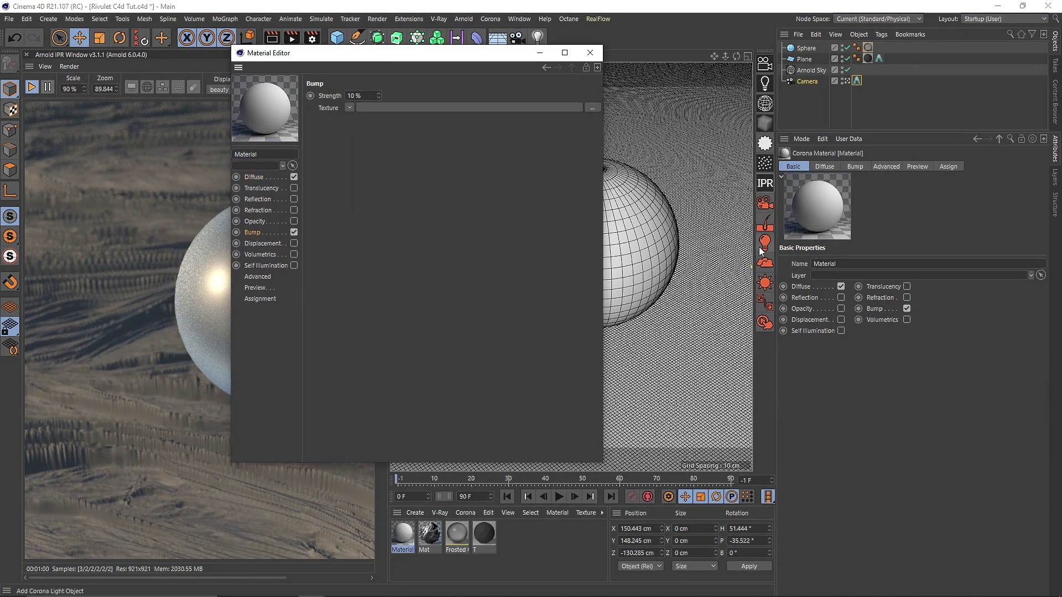
# Look at the Corona material's Diffuse and Bump inputs in the node material editor, then close the editors
pyautogui.click(765, 302)
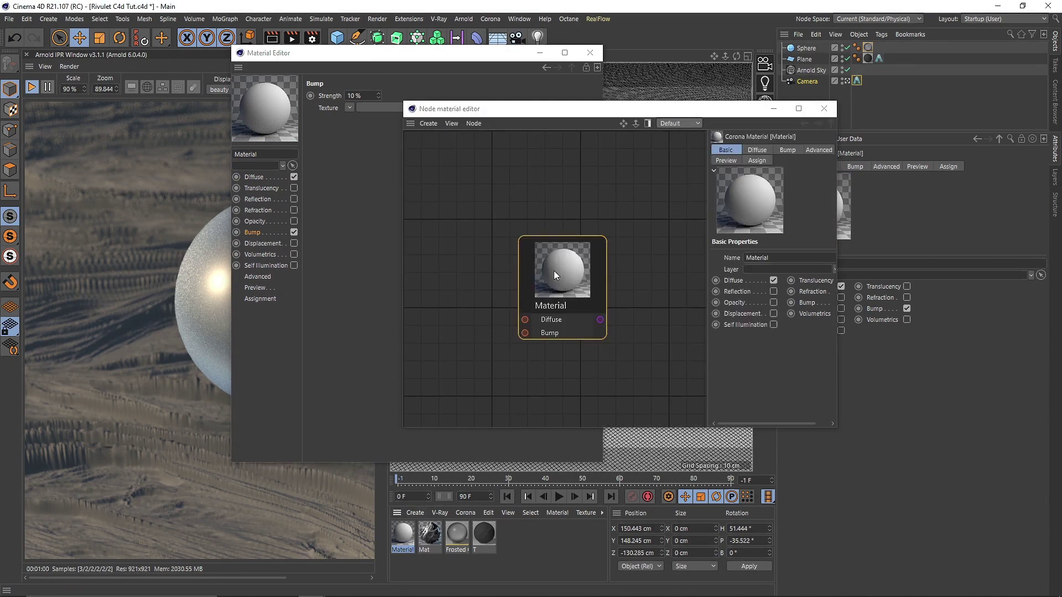
pyautogui.moveTo(554, 261); pyautogui.dragTo(566, 229)
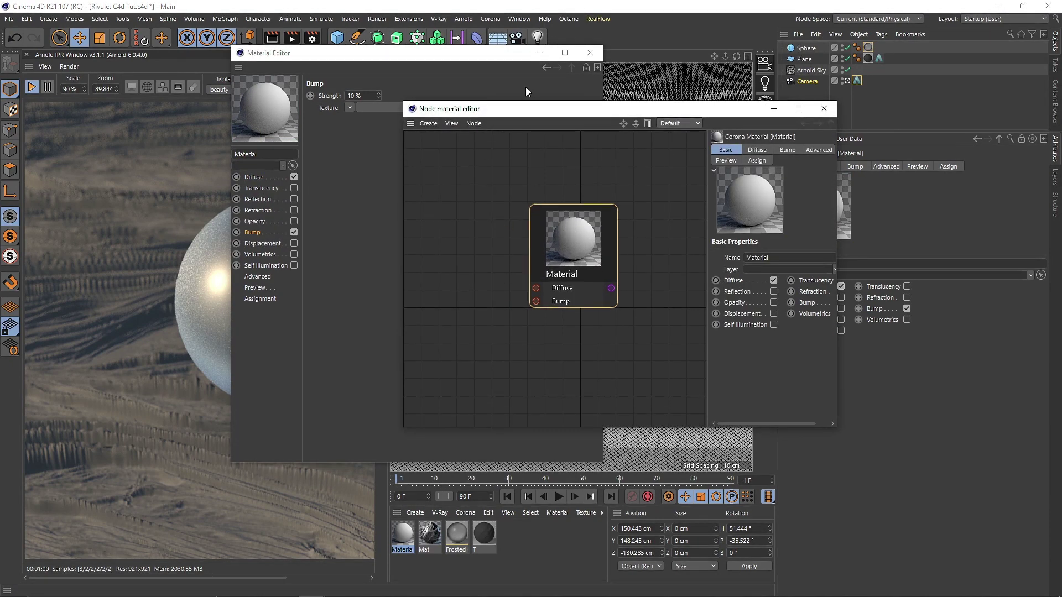
pyautogui.click(590, 54)
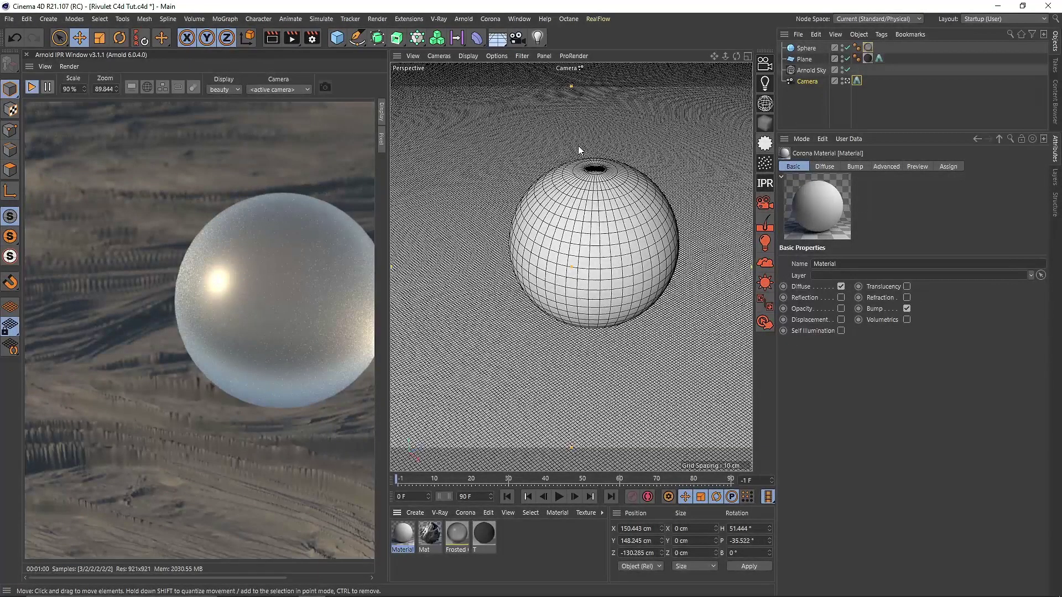
# Widen the Arnold IPR window and examine the rendered glass sphere on the displaced plane
pyautogui.scroll(-2, 307, 288)
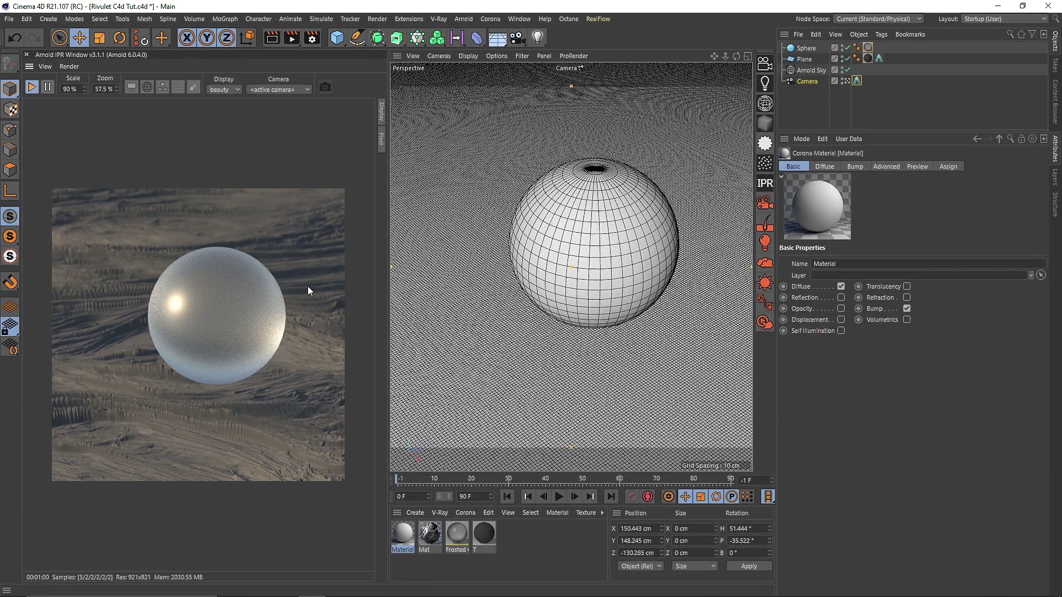
pyautogui.moveTo(387, 261); pyautogui.dragTo(497, 263)
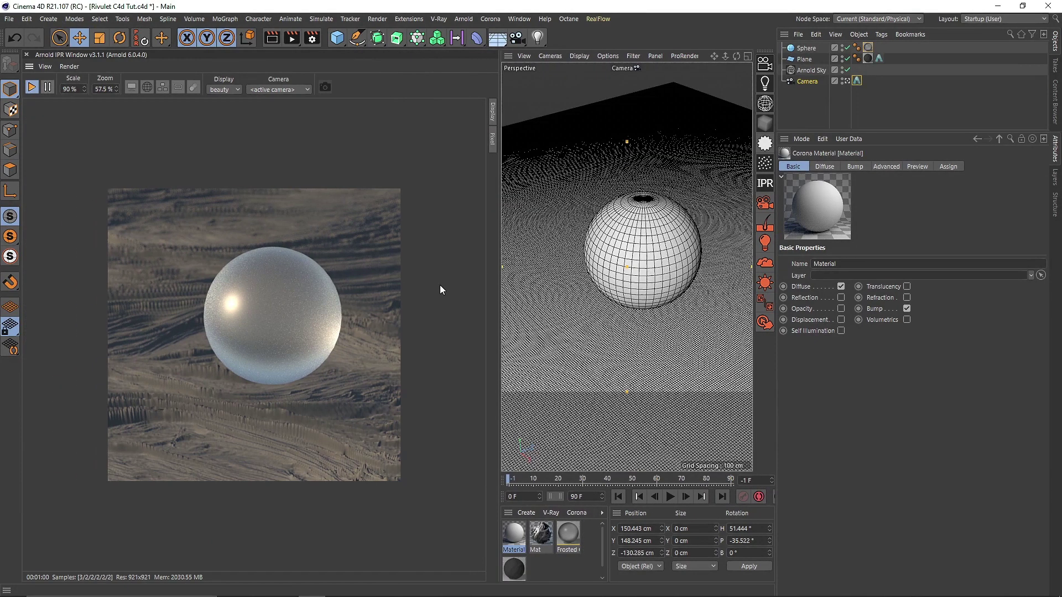
pyautogui.scroll(2, 439, 284)
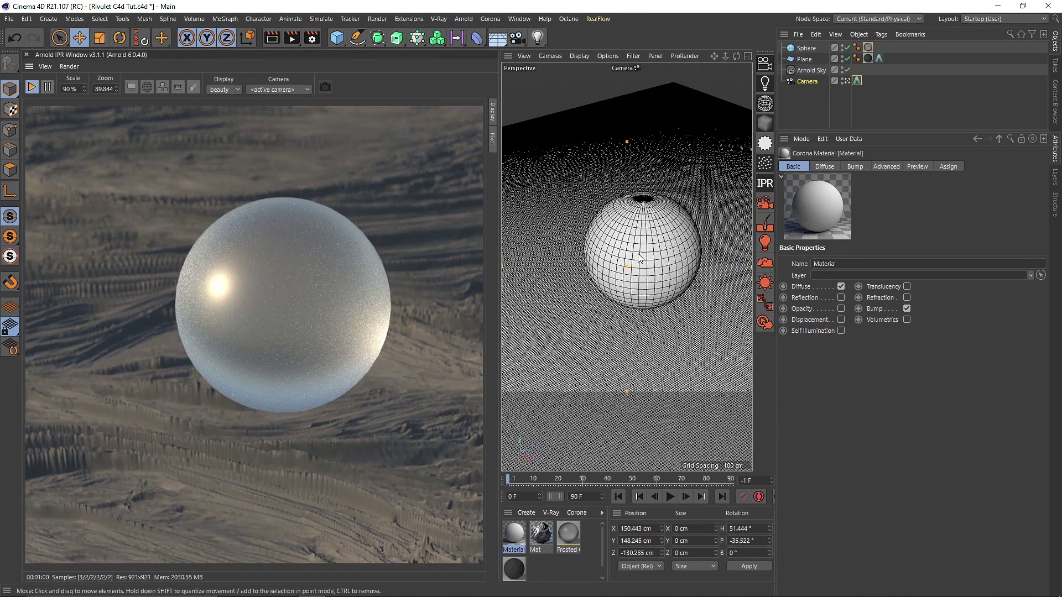